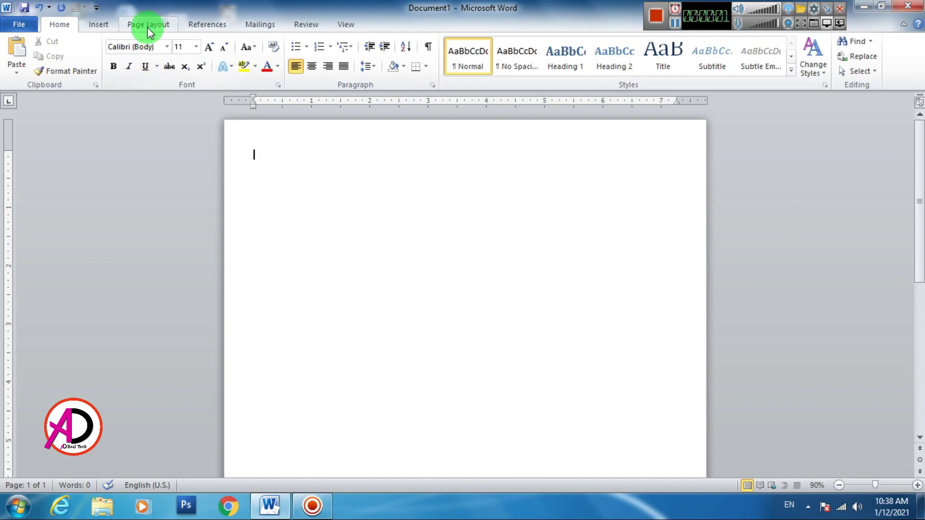
Step: Set the page to Narrow margins and A4 paper size
click(148, 24)
click(101, 60)
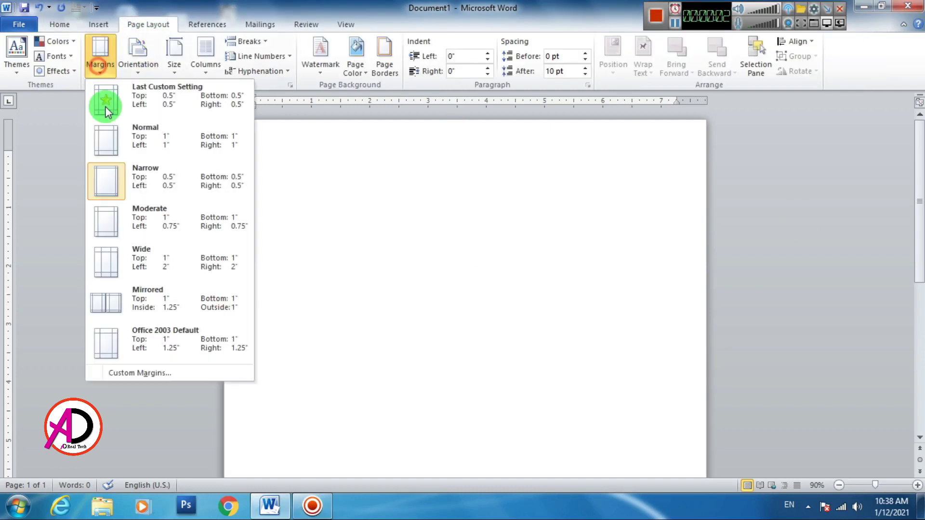
click(160, 183)
click(176, 52)
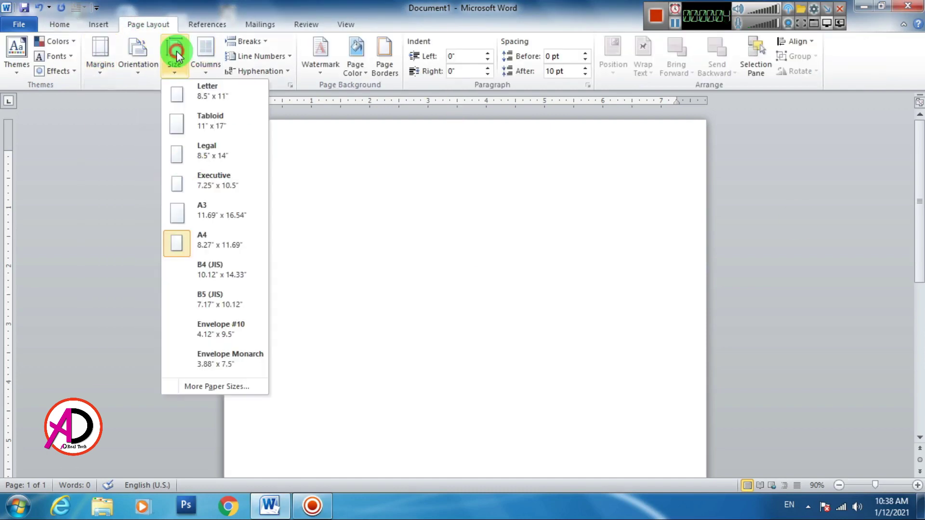
click(221, 246)
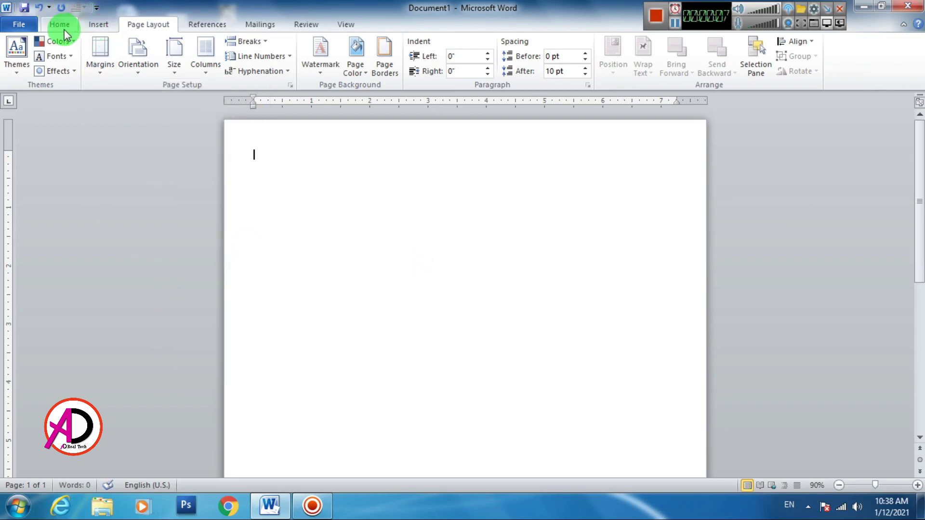
Step: Draw an oval circle in the lower middle of the page
click(98, 24)
click(199, 55)
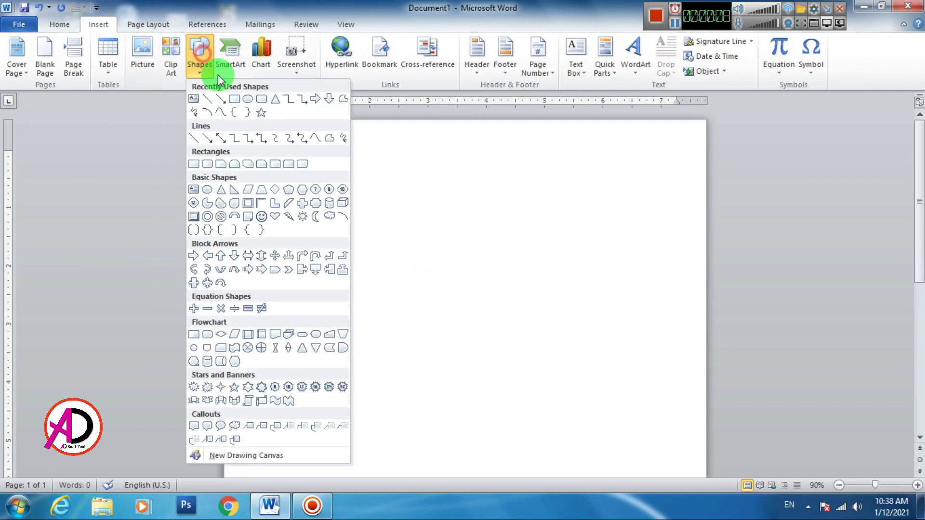
click(248, 100)
drag(393, 275, 528, 399)
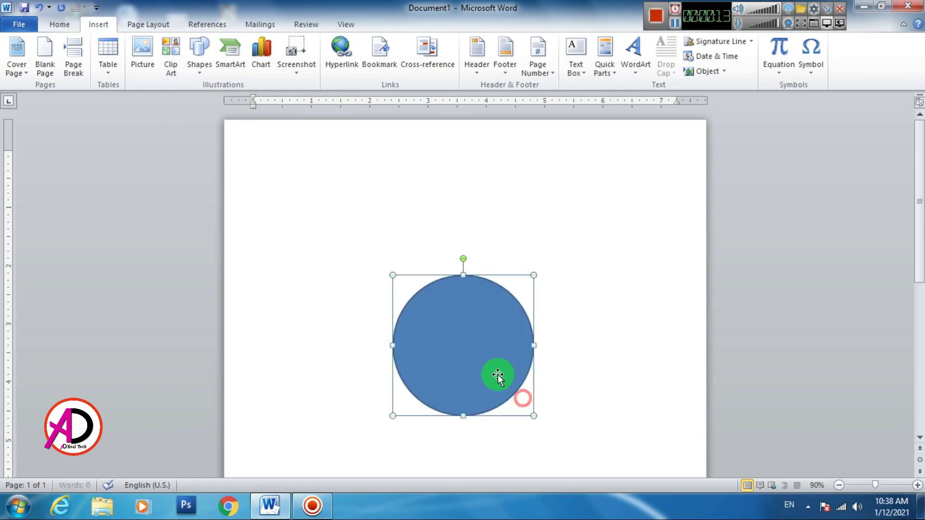
scroll(494, 358, down, 2)
ctrl+scroll(494, 358, down, 1)
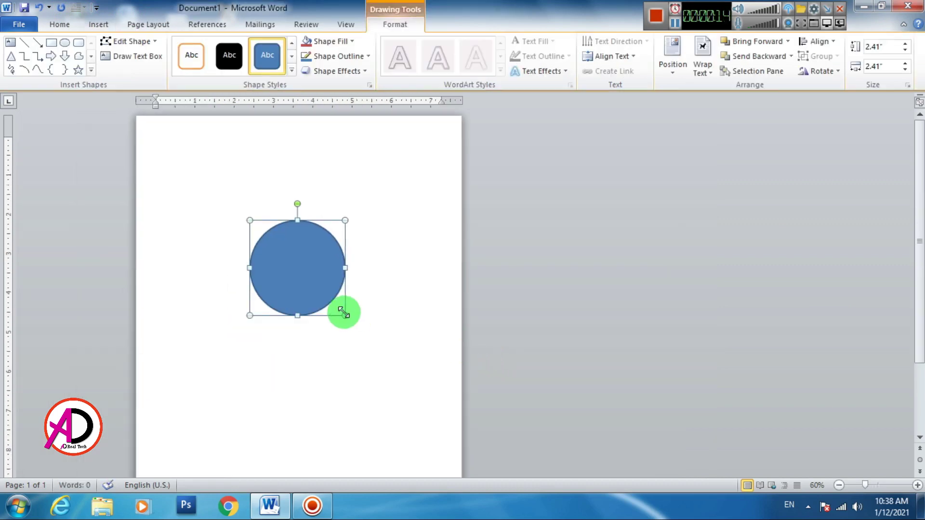
scroll(341, 310, down, 2)
scroll(333, 299, up, 1)
scroll(323, 288, up, 1)
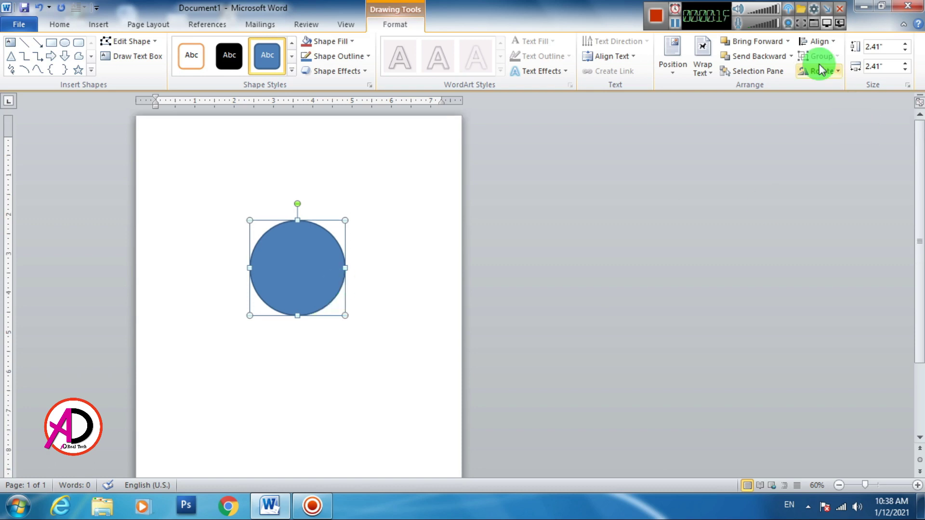
Step: Align the circle to the page's horizontal centre and vertical middle, then reselect it
click(818, 41)
click(836, 72)
click(818, 41)
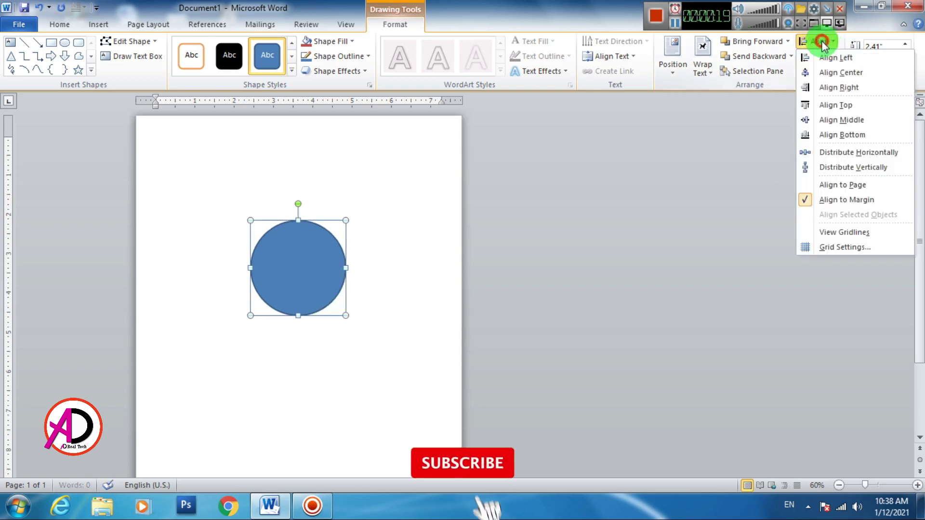
click(836, 120)
scroll(424, 337, down, 4)
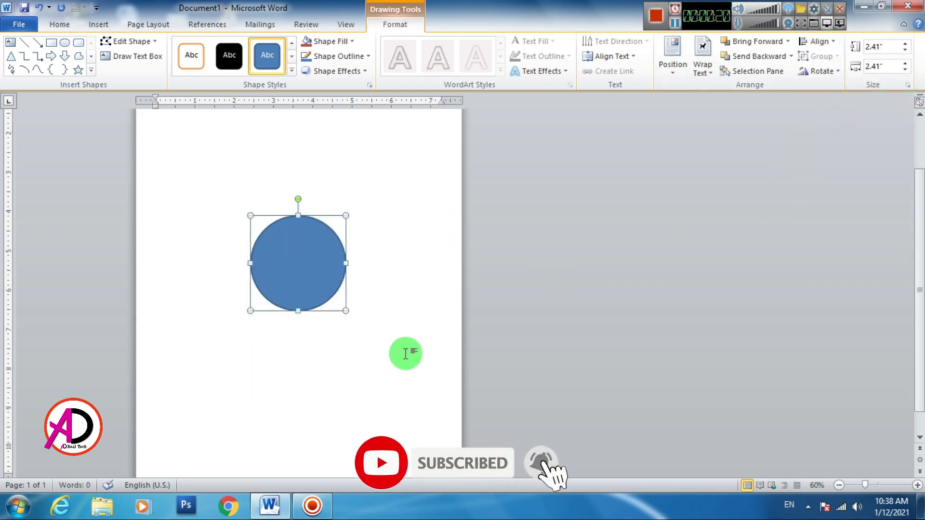
scroll(406, 354, down, 1)
click(392, 355)
scroll(374, 324, up, 3)
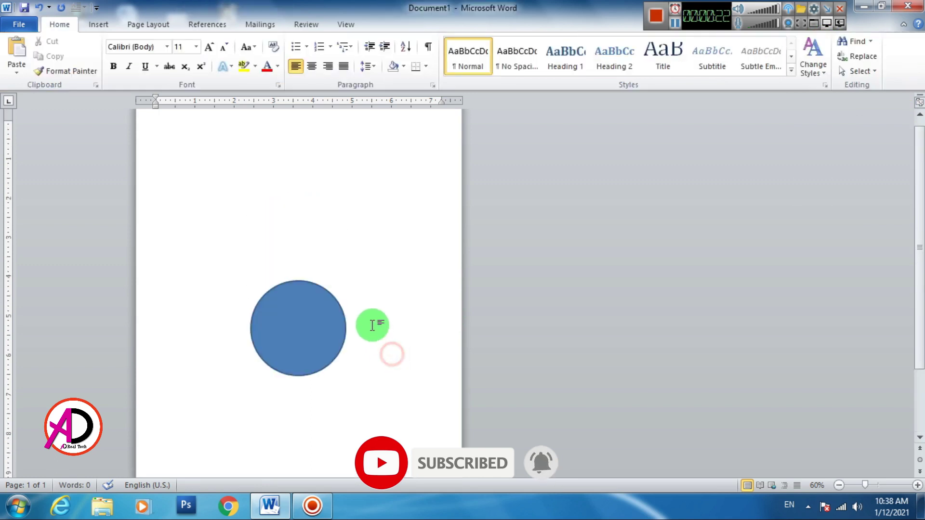
scroll(373, 324, down, 1)
scroll(374, 324, up, 1)
click(317, 330)
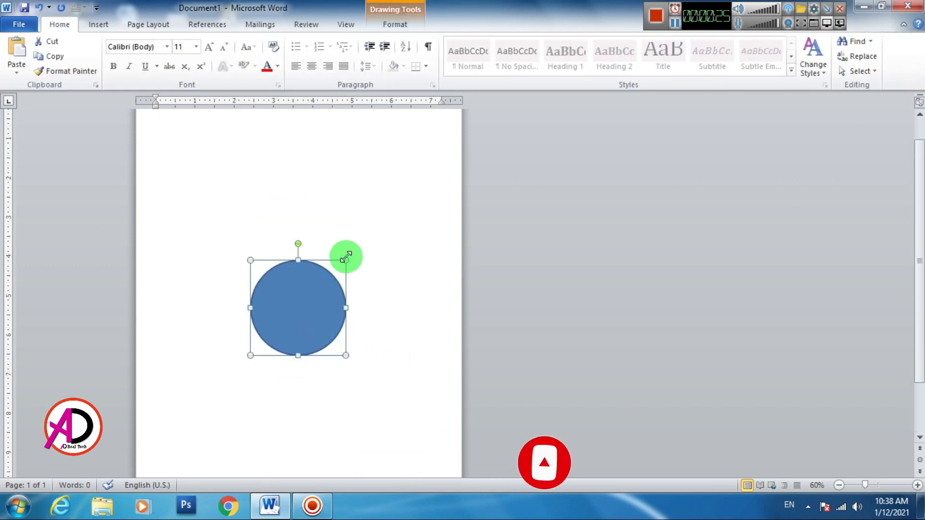
Step: Shrink the circle to 2.06 inches square and raise its outline width to 10 pt
drag(343, 262, 338, 262)
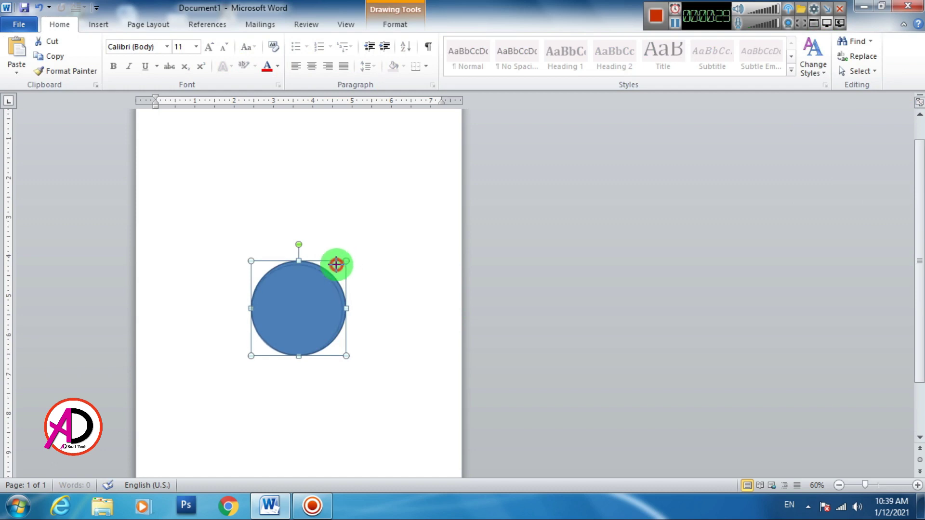
drag(332, 268, 338, 268)
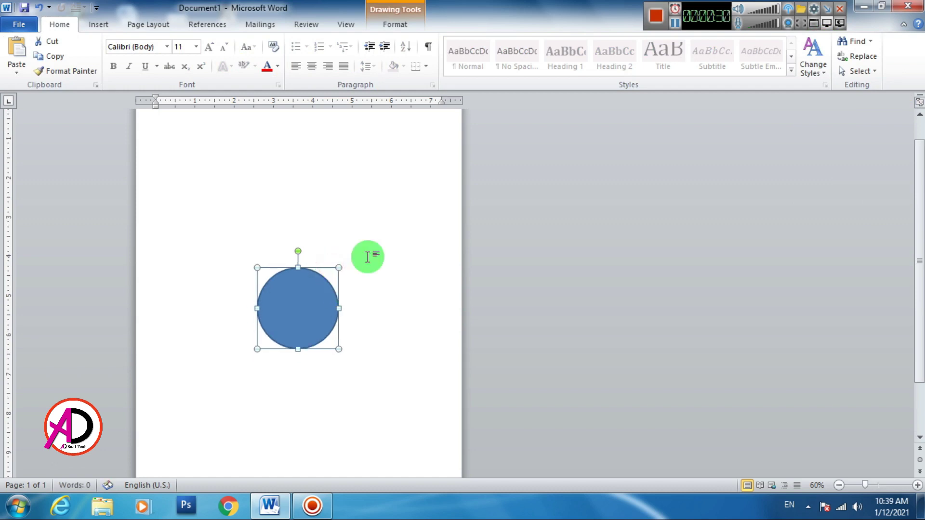
click(392, 24)
click(343, 57)
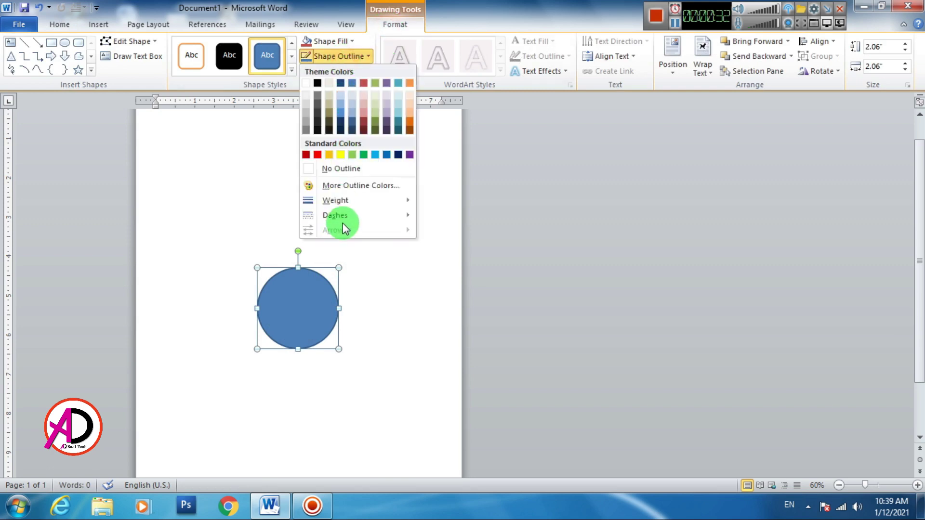
mouse_move(335, 200)
click(463, 337)
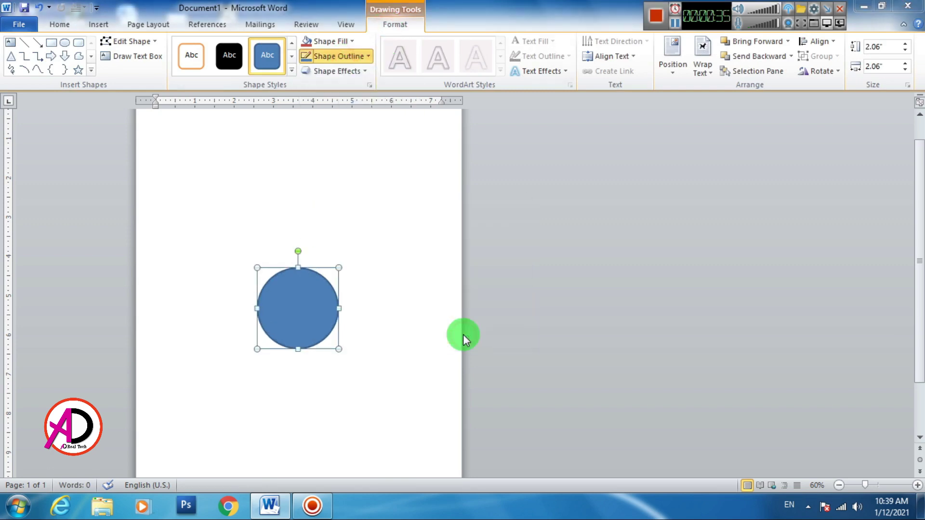
drag(525, 97, 687, 96)
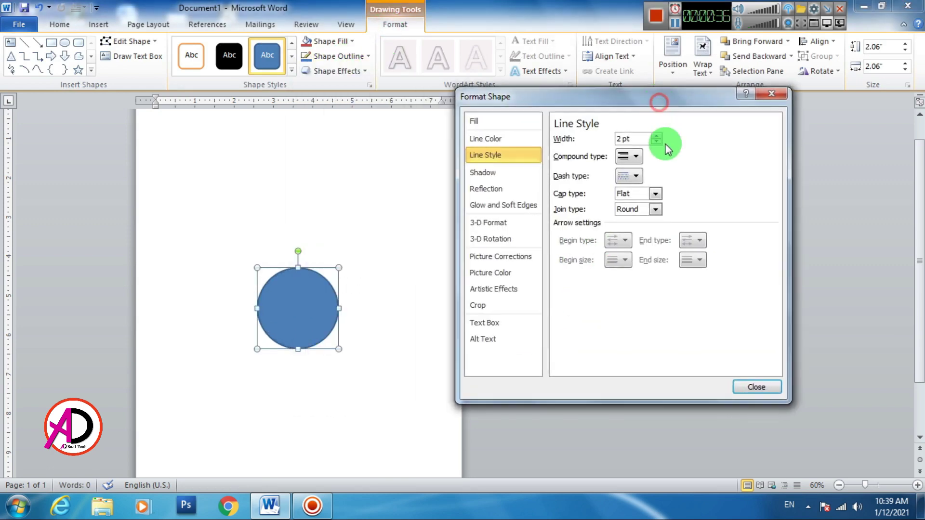
click(656, 137)
click(656, 136)
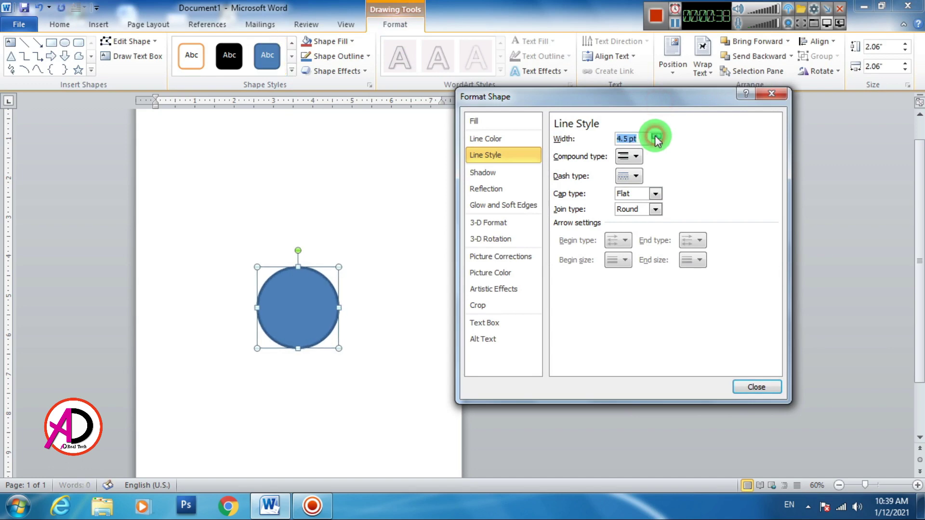
click(656, 137)
click(656, 137)
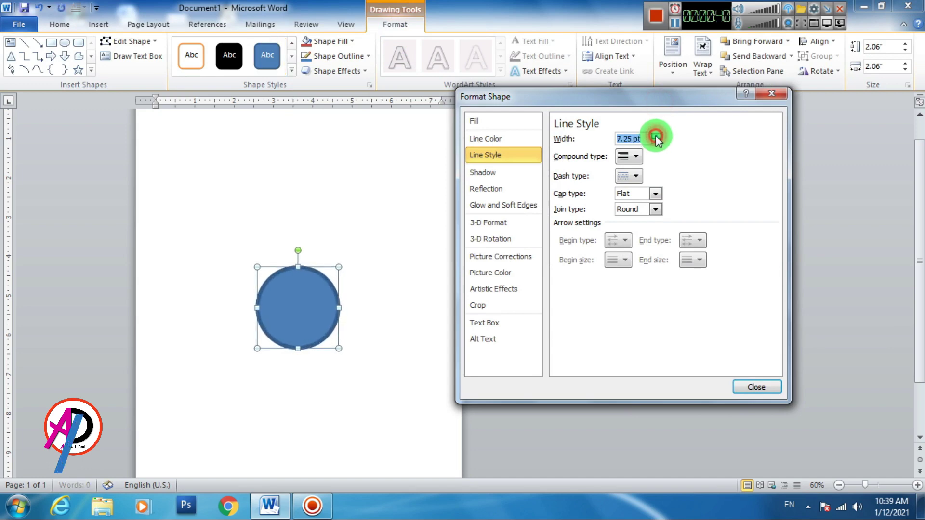
click(656, 137)
click(656, 137)
click(656, 137)
click(656, 137)
click(656, 137)
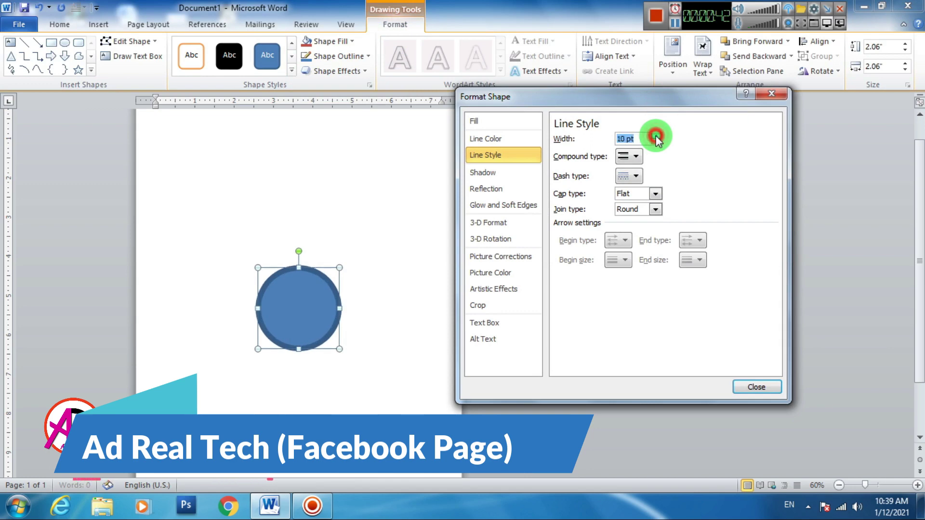
click(656, 137)
click(656, 137)
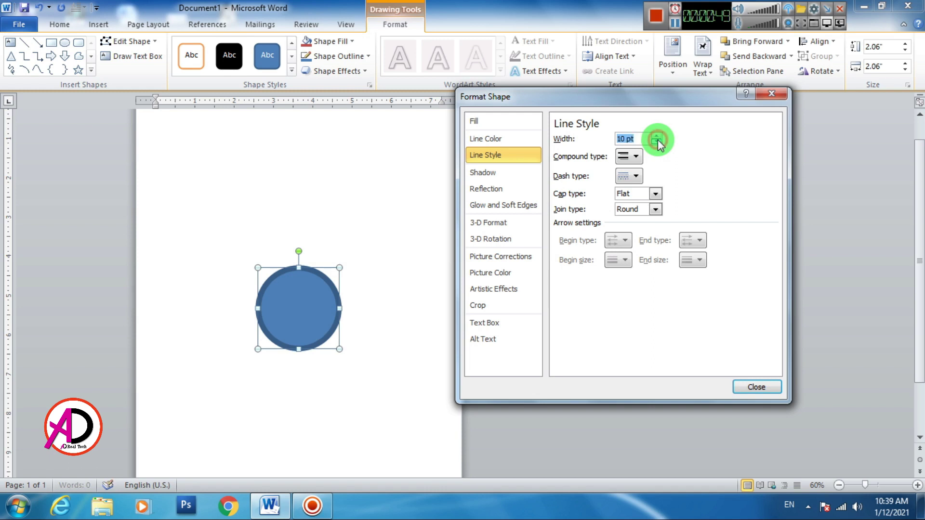
click(757, 385)
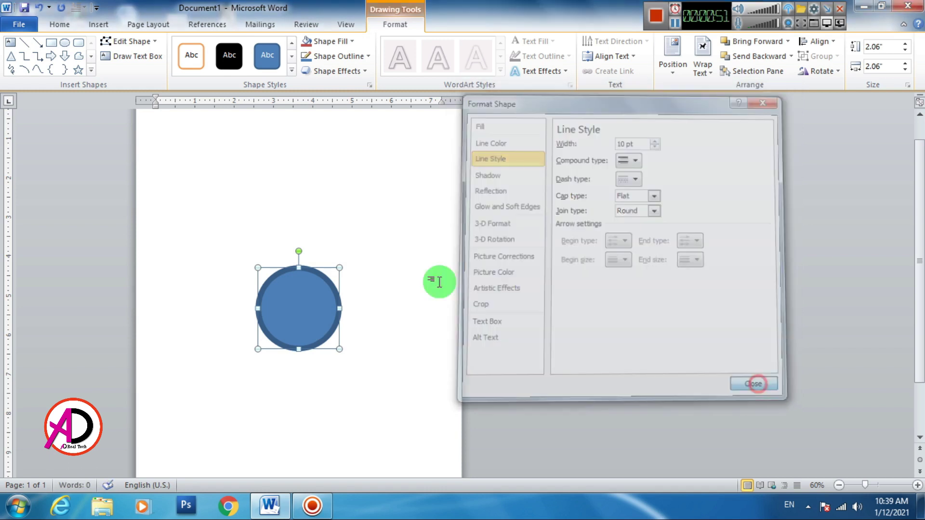
Step: Make the circle's outline red and set its fill to No Fill
click(339, 55)
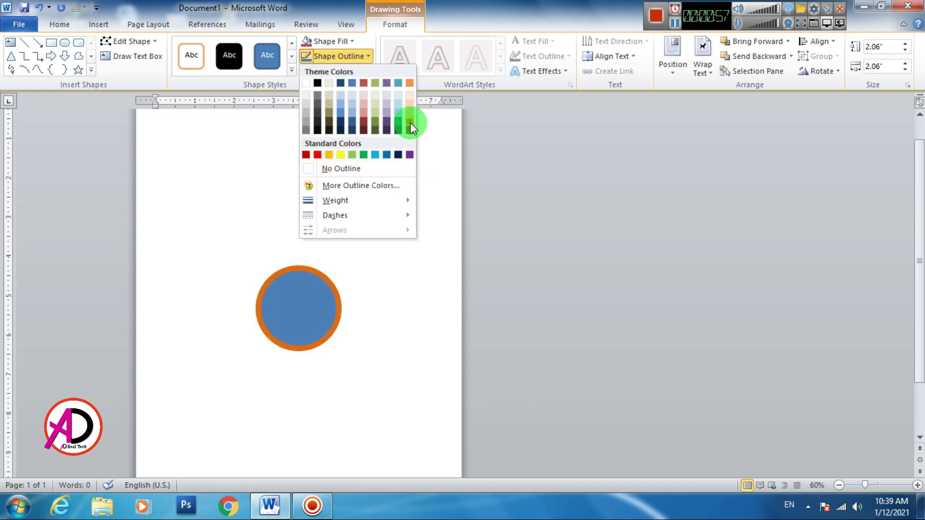
click(315, 156)
click(340, 57)
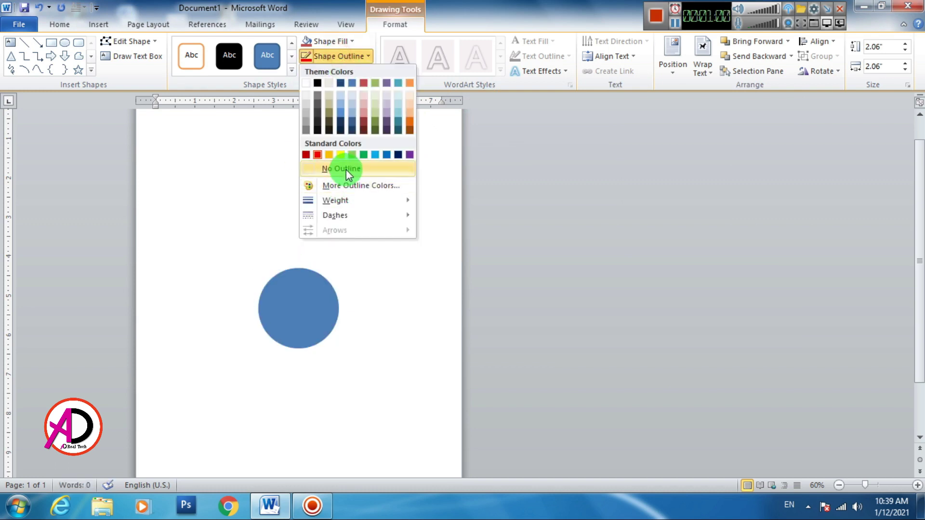
click(340, 16)
click(337, 42)
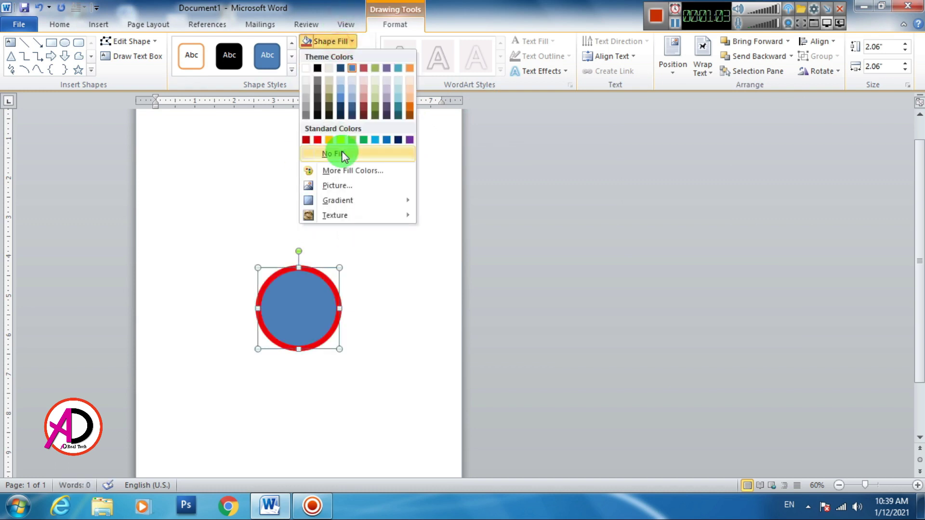
click(342, 154)
click(392, 313)
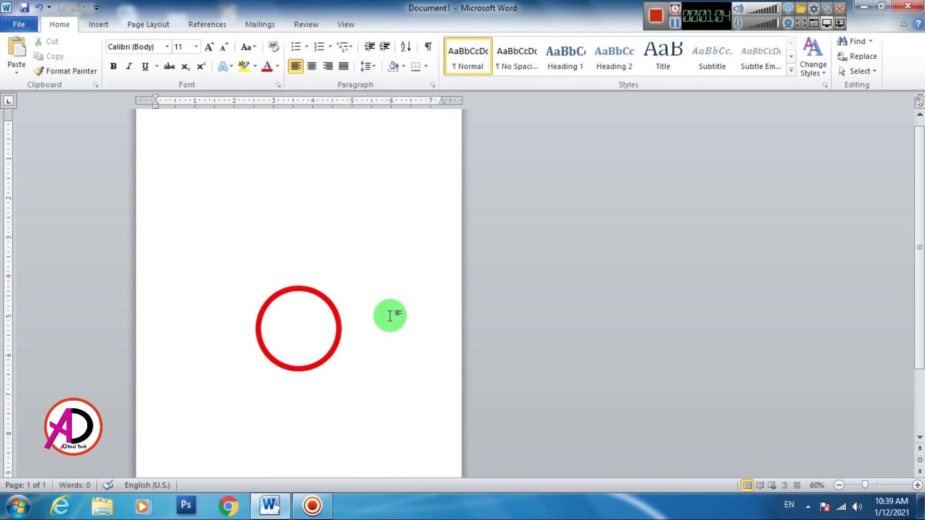
Step: Draw a small oval circle to the left of the red ring
scroll(388, 312, up, 5)
scroll(401, 304, down, 5)
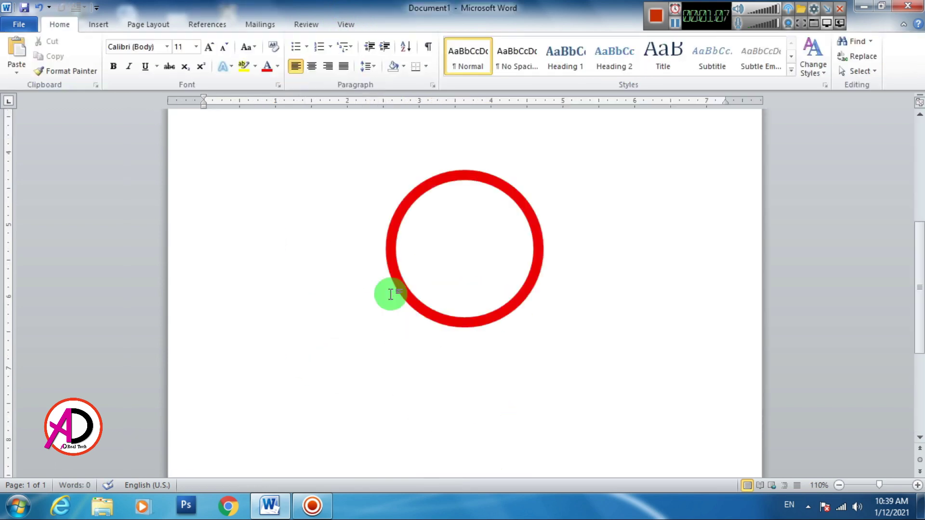
click(99, 24)
click(198, 53)
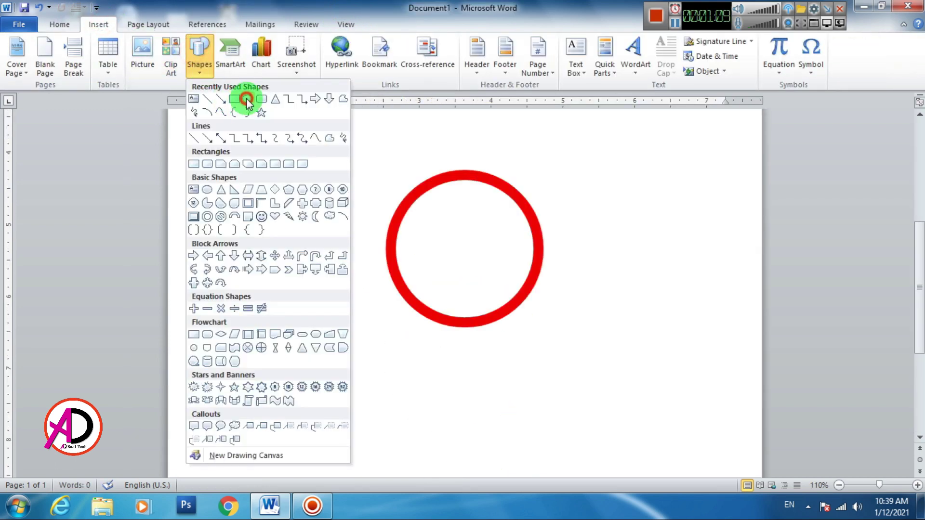
click(247, 100)
drag(223, 197, 292, 252)
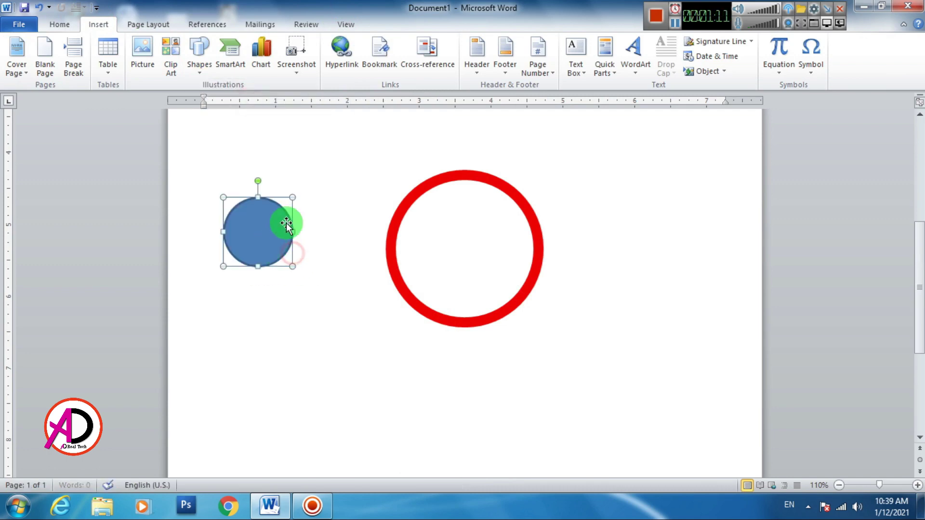
Step: Fill the small circle with the passport-size photo from the Desktop
click(313, 41)
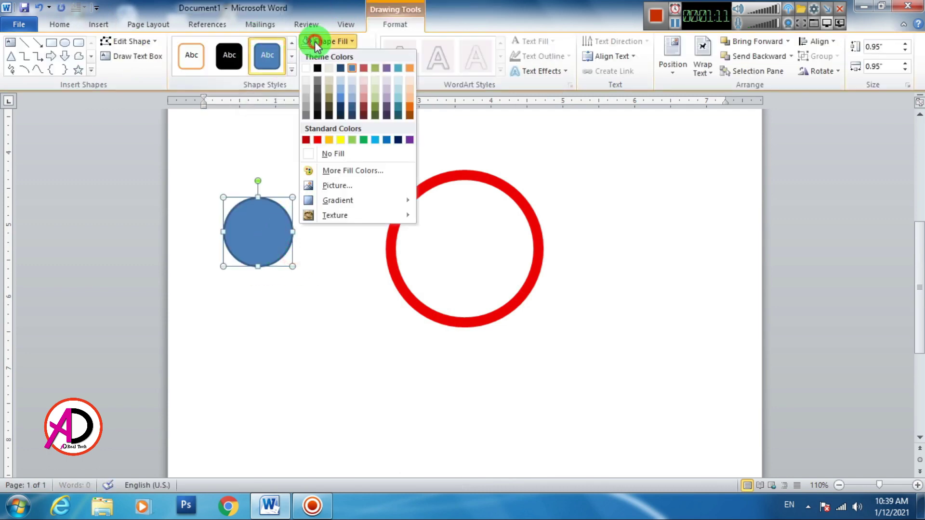
click(337, 187)
click(94, 123)
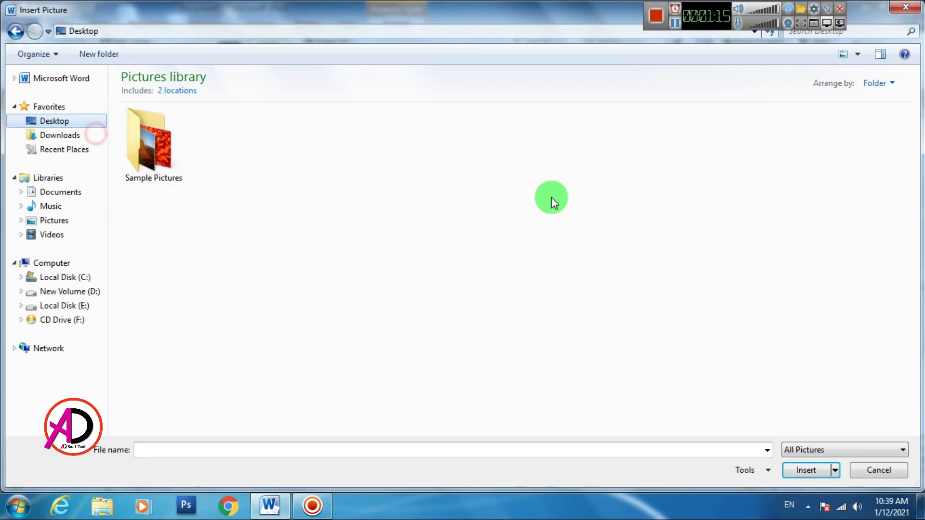
click(367, 324)
click(815, 470)
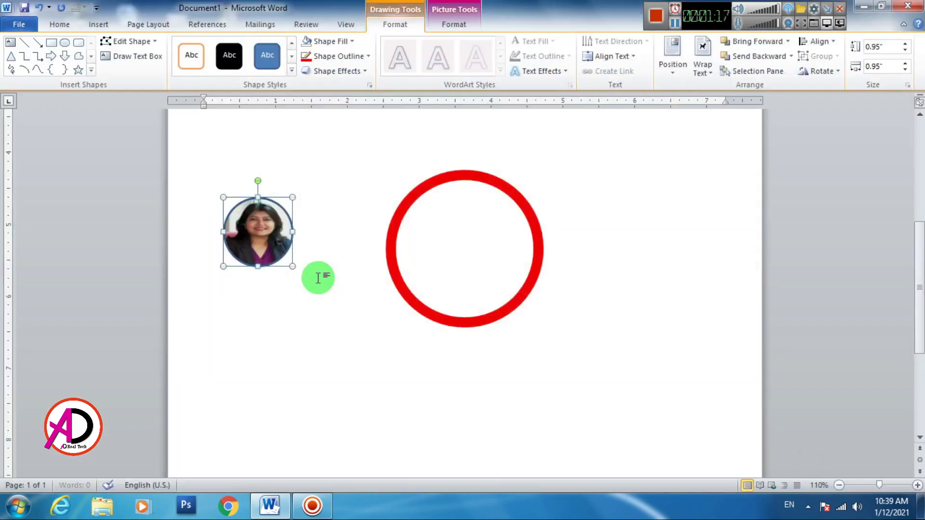
Step: Crop and reposition the photo so the face is framed inside the circle
click(463, 24)
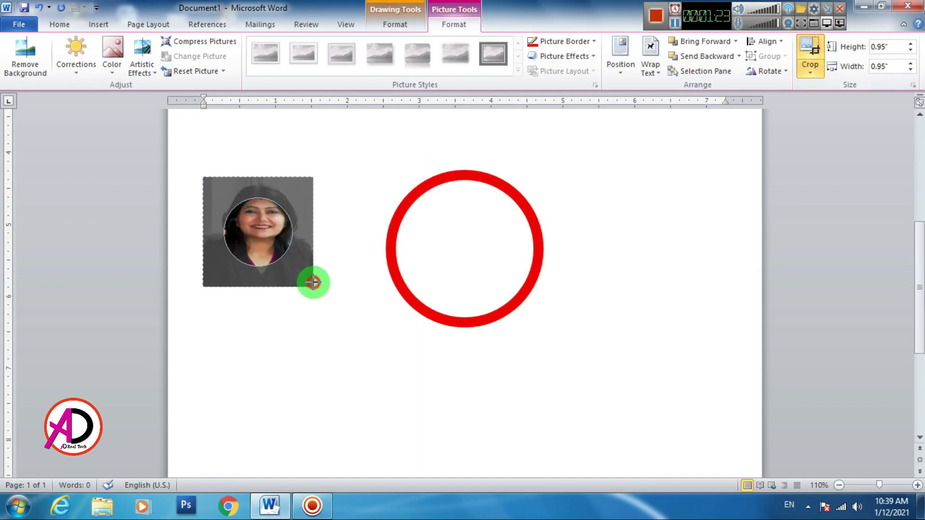
drag(293, 266, 312, 281)
mouse_move(264, 233)
mouse_down()
mouse_move(269, 262)
mouse_move(269, 252)
mouse_up()
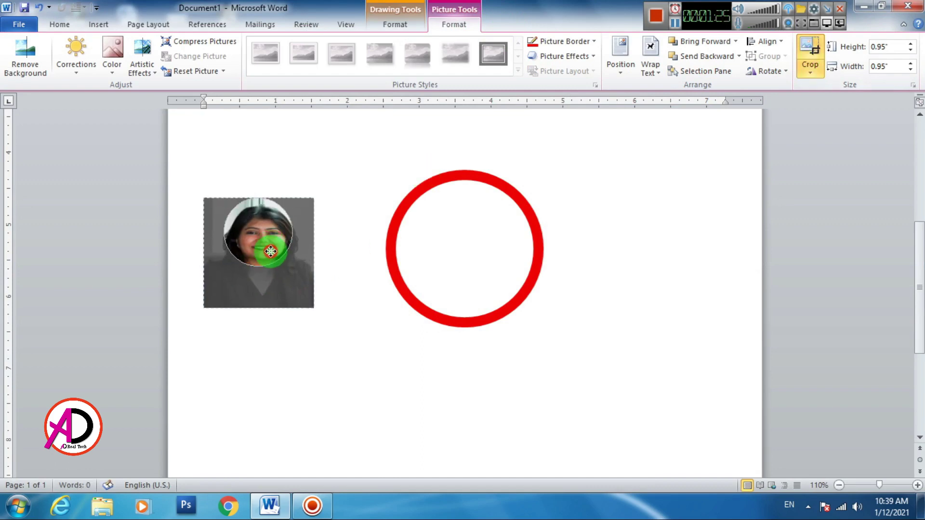
drag(315, 199, 297, 215)
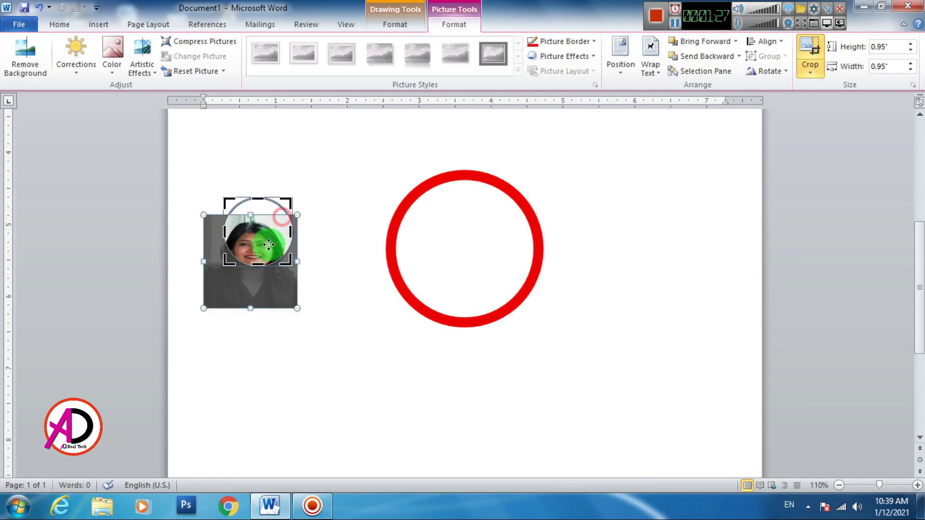
drag(268, 244, 274, 222)
click(269, 283)
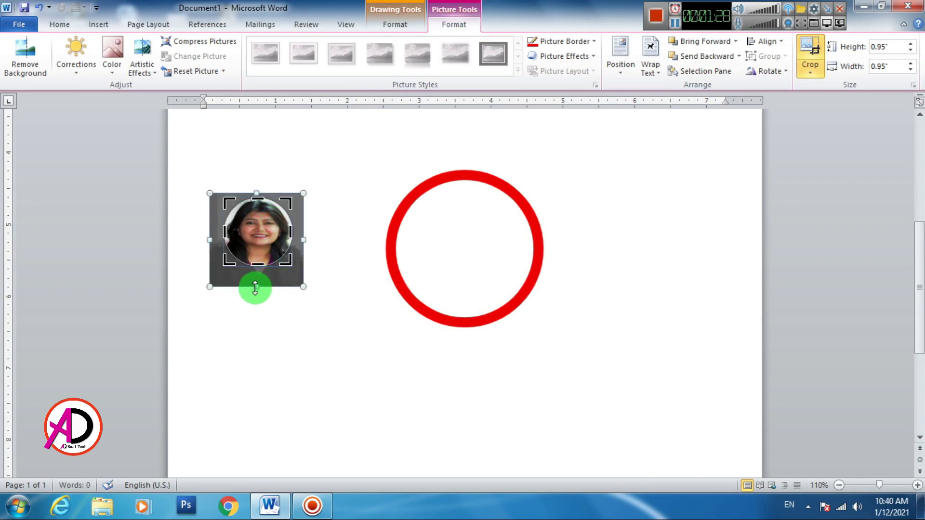
mouse_move(256, 288)
mouse_down()
mouse_move(255, 299)
mouse_move(219, 285)
mouse_up()
drag(258, 245, 253, 244)
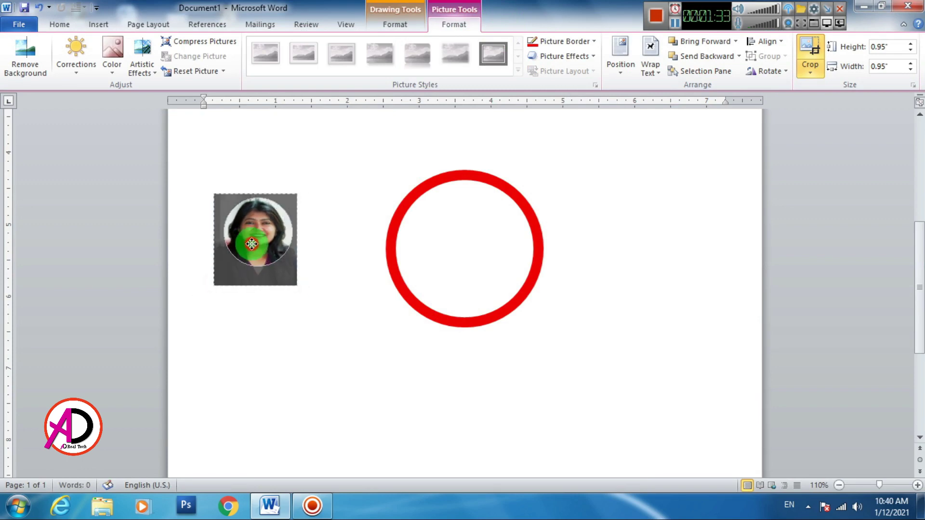
click(337, 239)
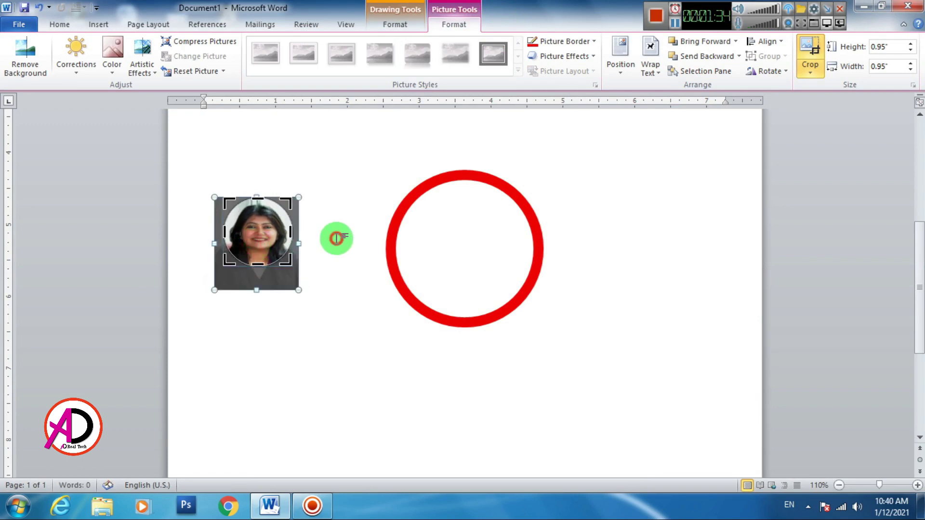
click(324, 306)
Step: Set the round photo's outline to No Outline
click(270, 280)
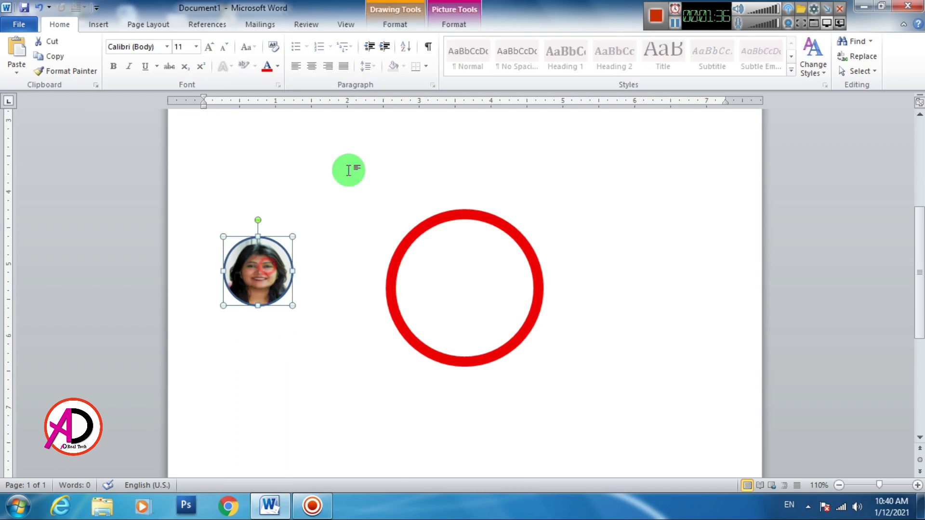
click(453, 24)
click(401, 25)
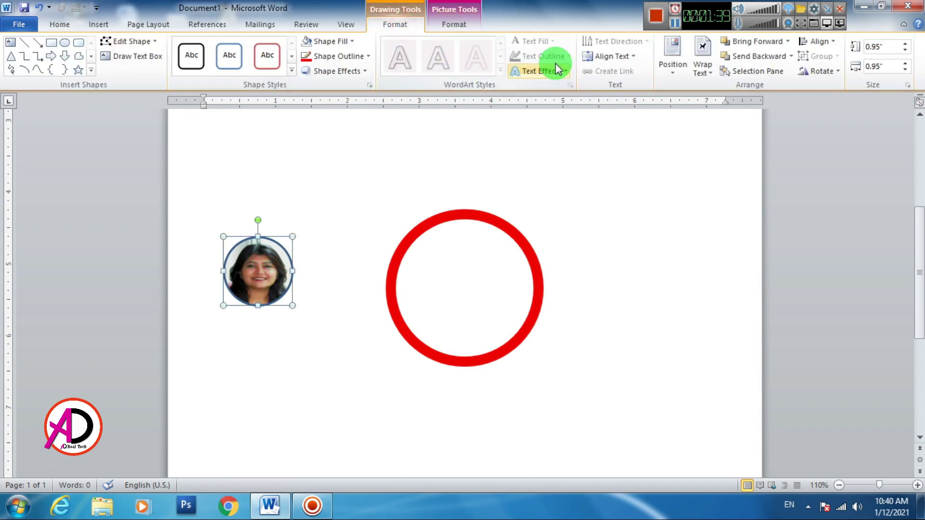
click(343, 55)
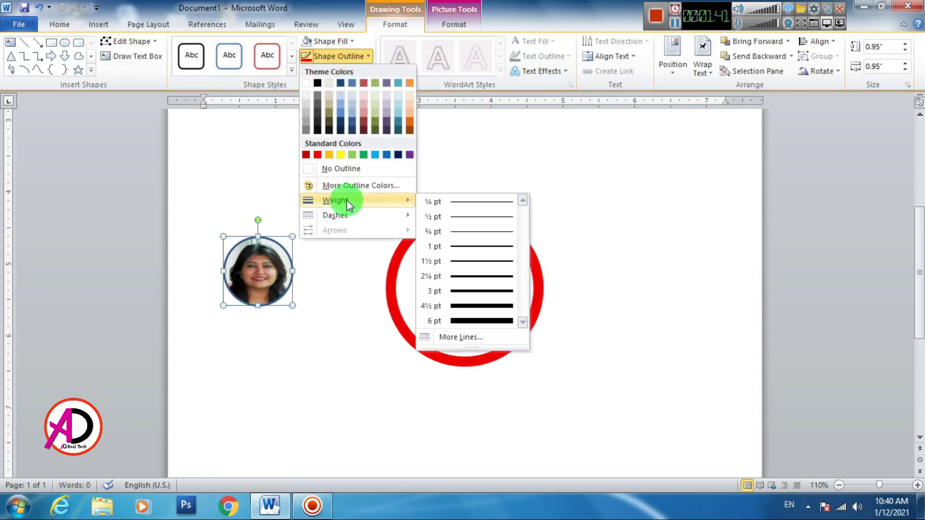
click(350, 169)
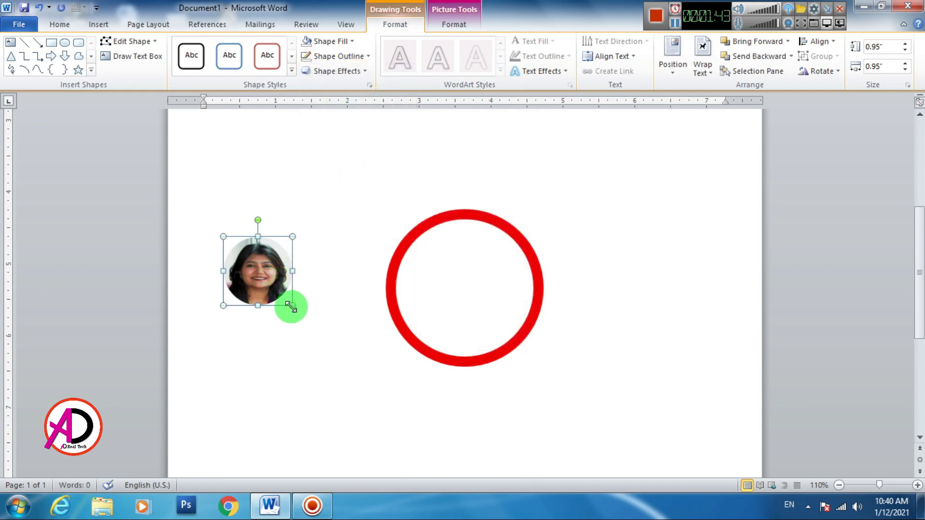
Step: Move the round portrait into the red ring and resize it to about 1.01 inches
mouse_move(290, 307)
mouse_down()
mouse_move(273, 287)
mouse_move(464, 259)
mouse_up()
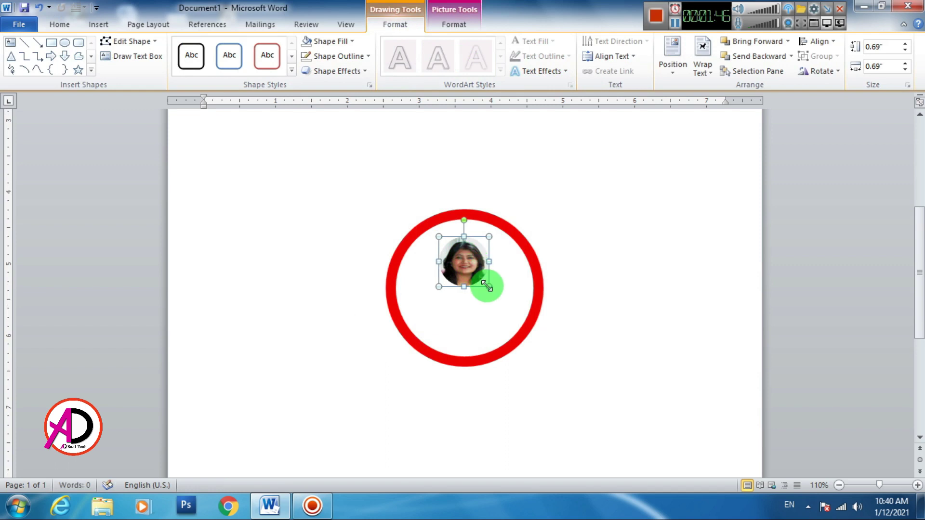
drag(495, 289, 501, 298)
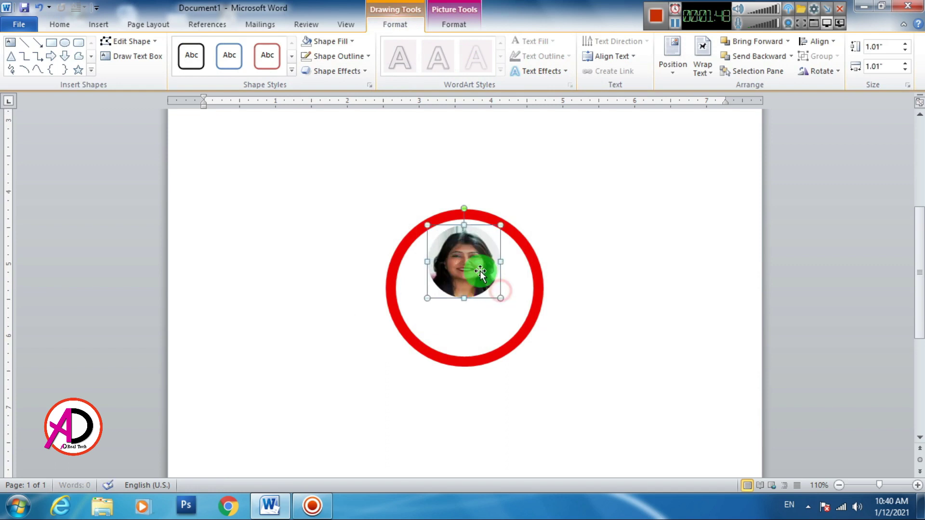
drag(484, 264, 481, 275)
click(621, 317)
scroll(501, 296, down, 4)
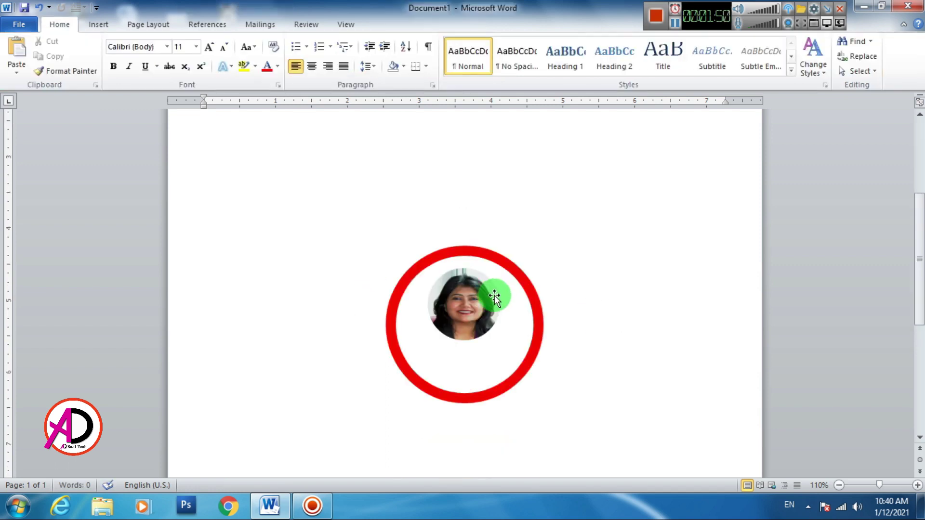
scroll(499, 296, down, 2)
click(100, 25)
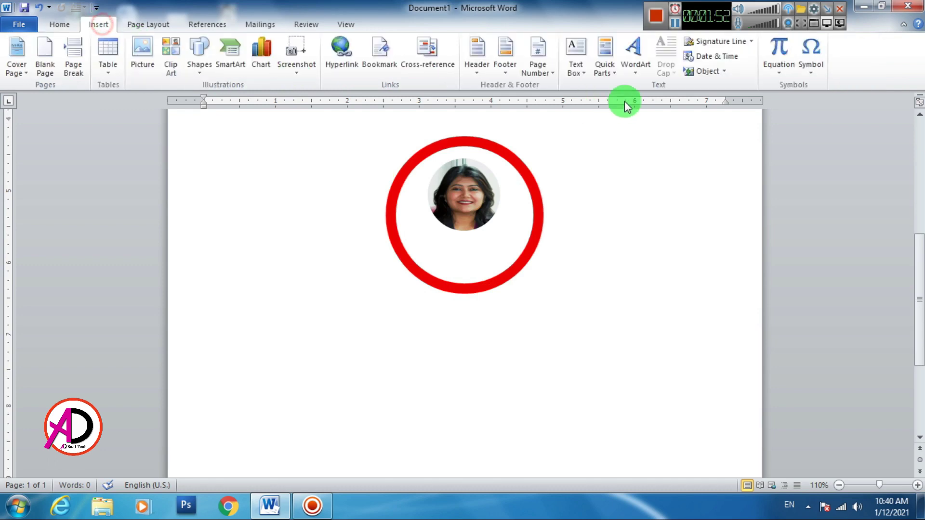
Step: Insert first-style WordArt with No Spacing and place it under the photo inside the ring
click(635, 69)
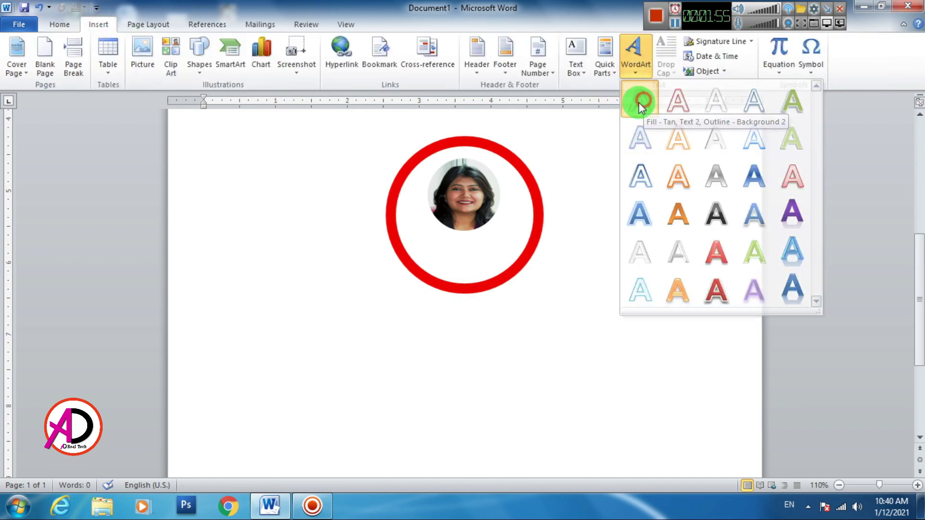
click(645, 105)
click(59, 24)
click(539, 62)
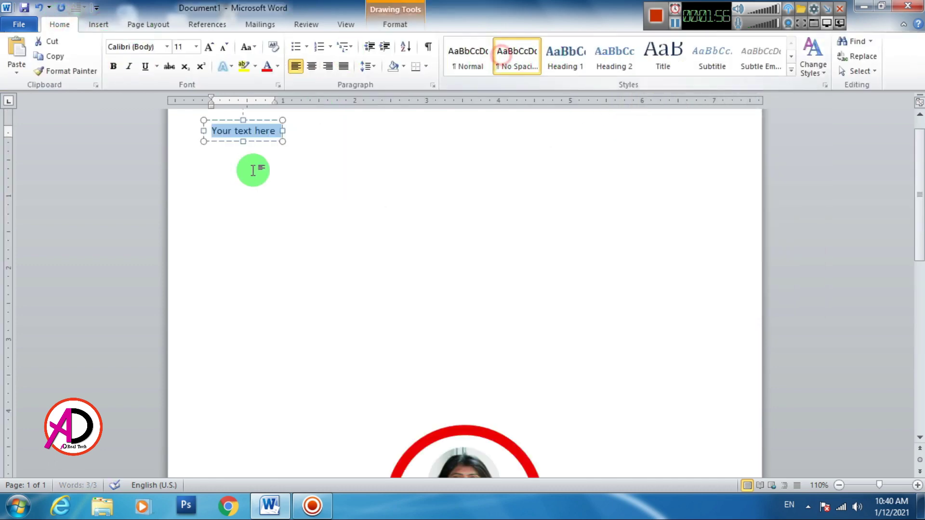
drag(268, 141, 393, 368)
scroll(418, 363, down, 5)
scroll(418, 363, up, 3)
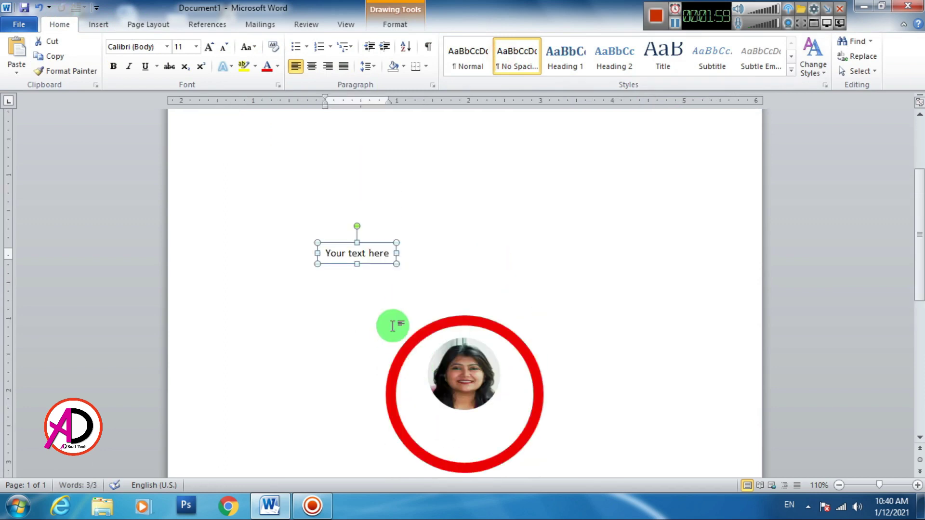
drag(380, 242, 489, 412)
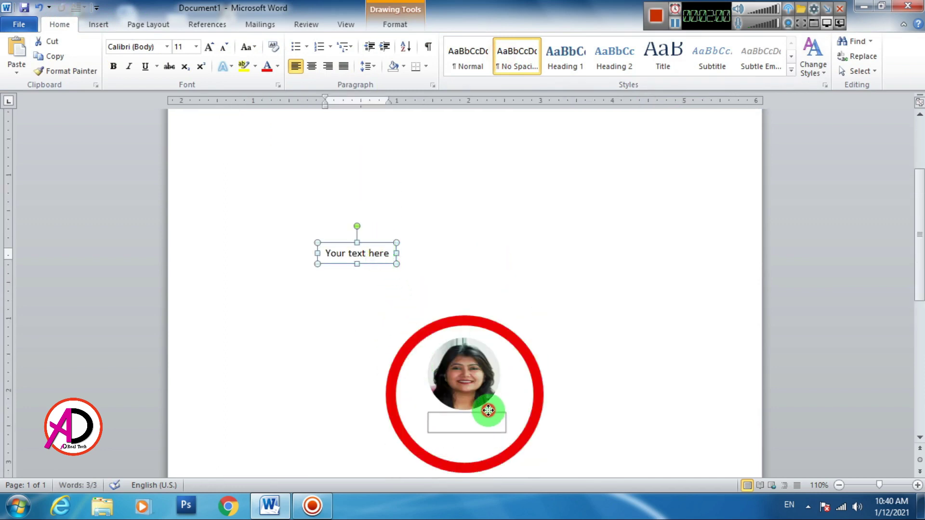
Step: Replace the WordArt text with NAME SURNAME, bold at 14 pt
double_click(480, 423)
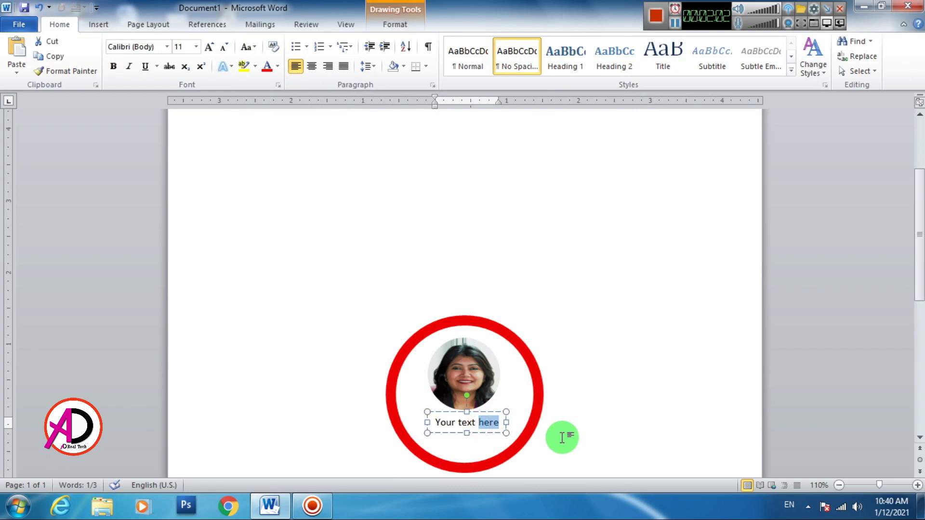
text(NA)
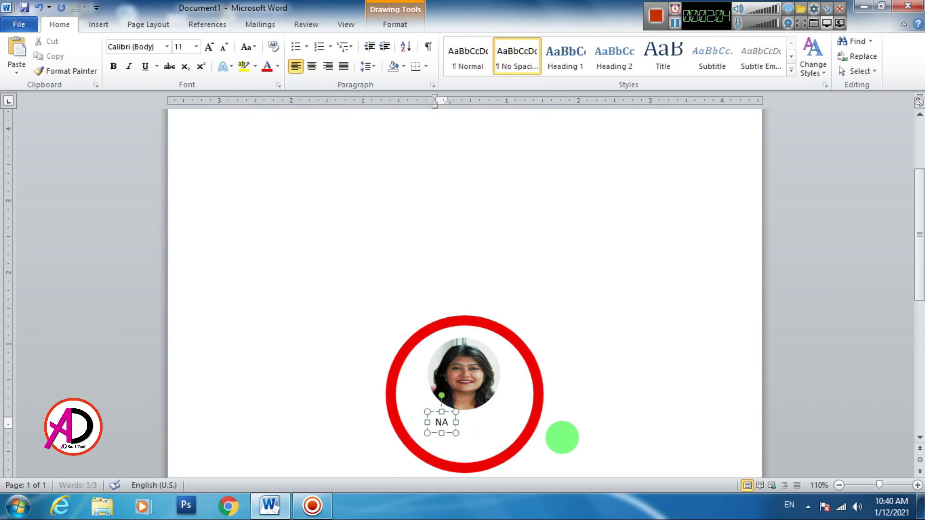
text(ME SURNAME)
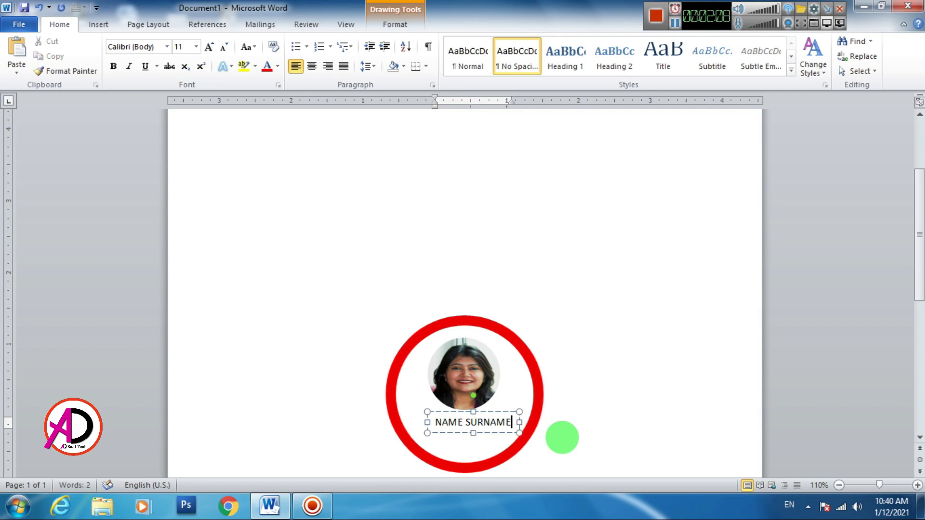
key(ctrl+a)
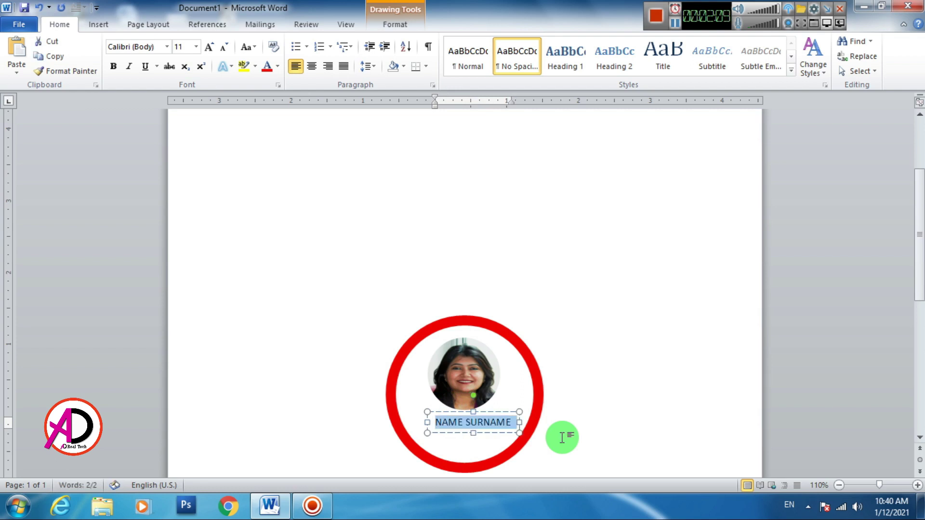
key(ctrl+b)
key(ctrl+bracketright)
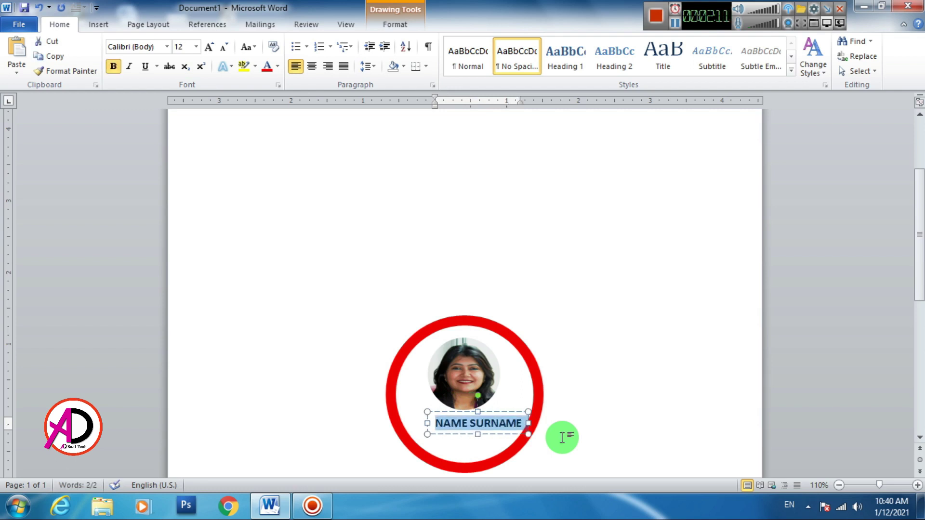
key(ctrl+shift+period)
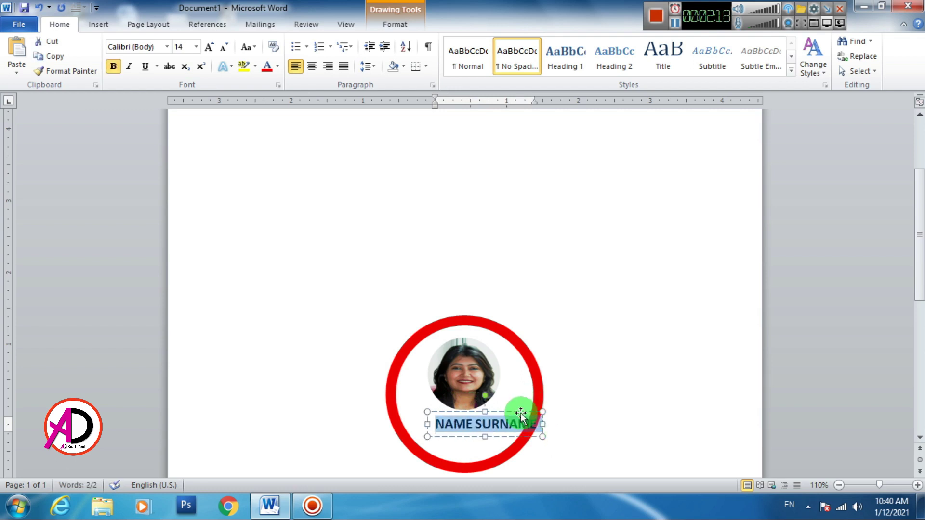
drag(521, 413, 504, 411)
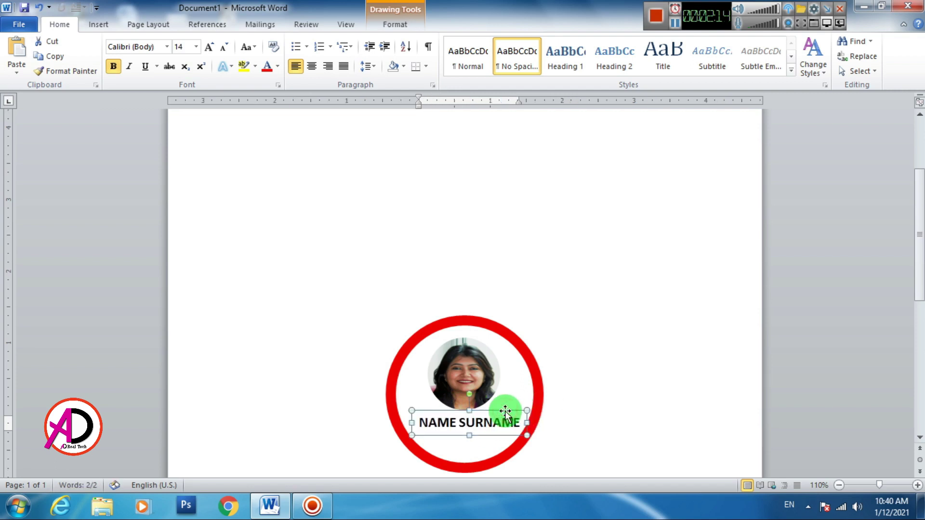
key(ctrl+z)
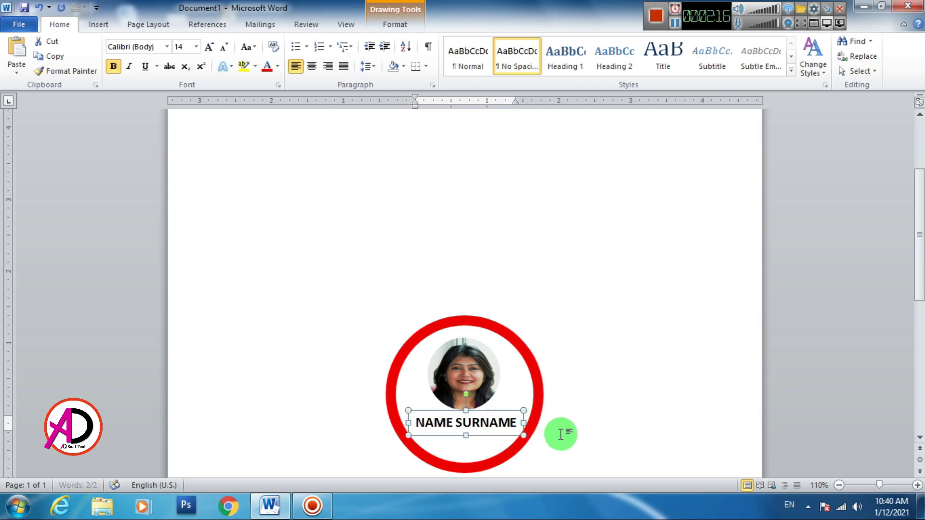
click(650, 435)
Step: Duplicate the NAME SURNAME text box below the original
scroll(558, 391, down, 5)
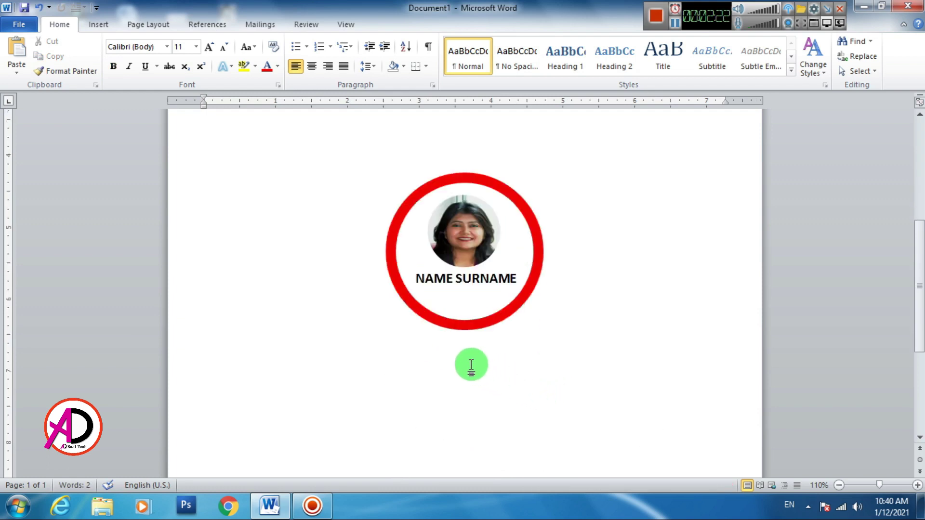
click(478, 282)
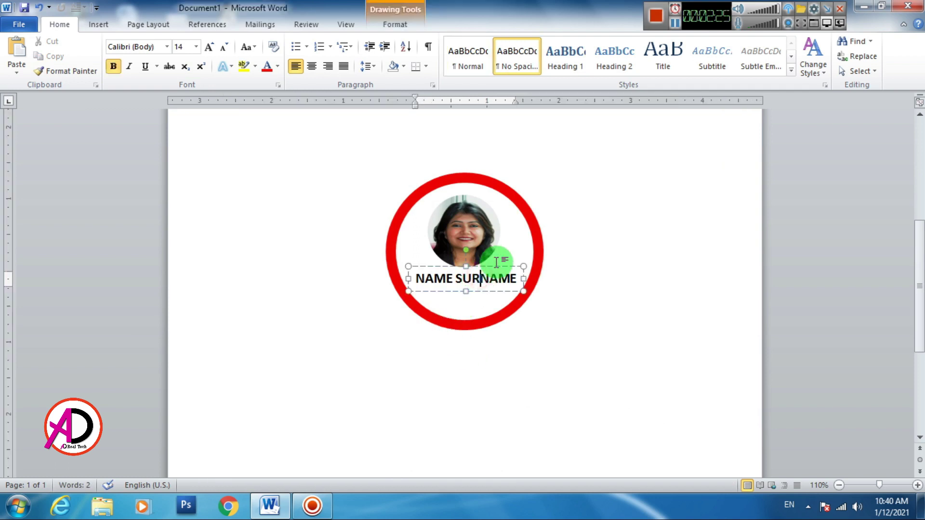
scroll(494, 289, up, 5)
scroll(496, 314, down, 3)
scroll(491, 337, down, 3)
click(472, 250)
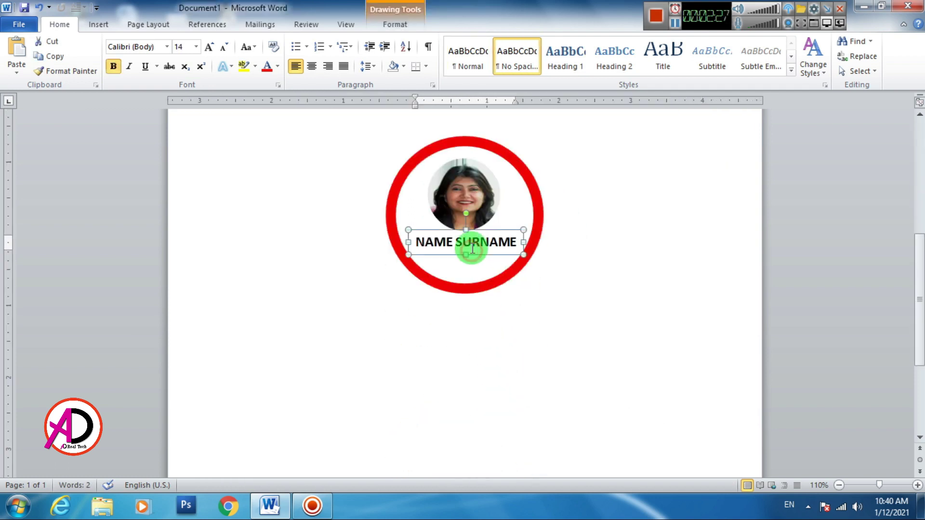
drag(481, 256, 501, 280)
Step: Change the duplicate to non-bold 12 pt PROFESSION, centred under the name
click(482, 256)
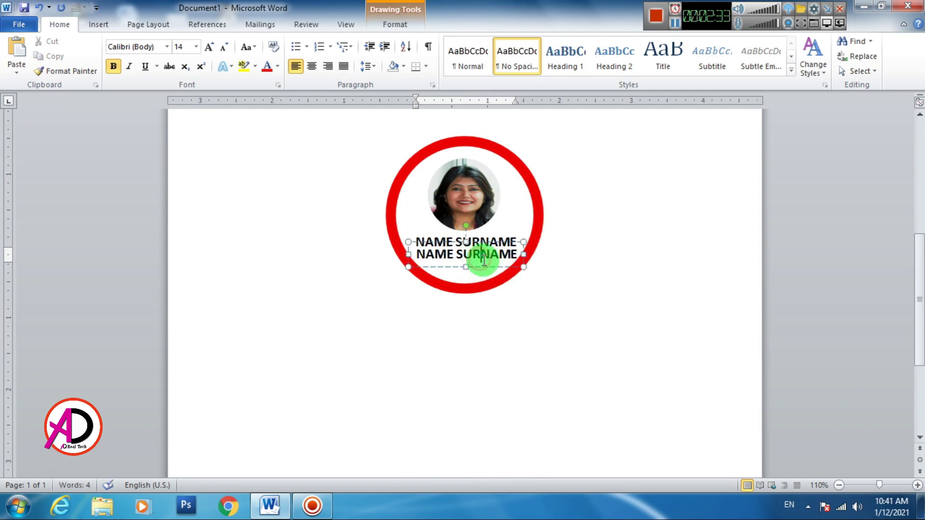
key(ctrl+a)
click(113, 66)
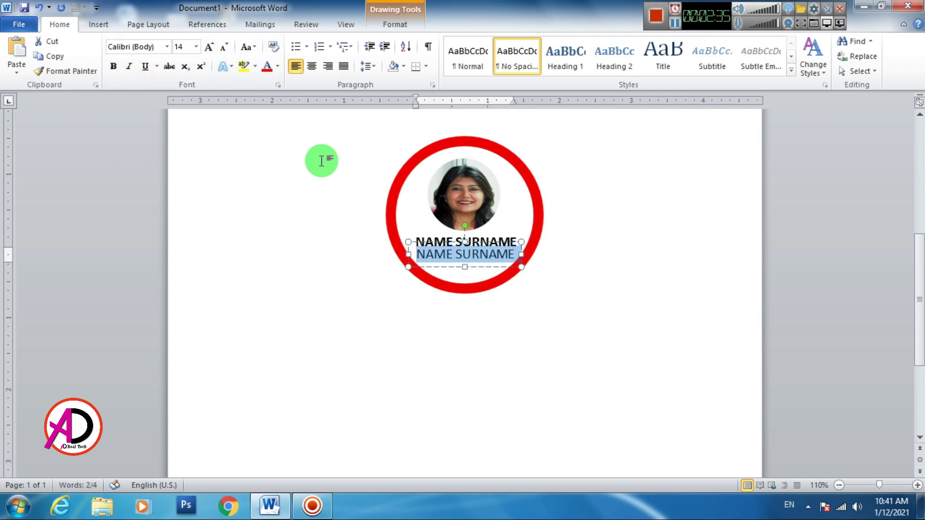
text(PRO)
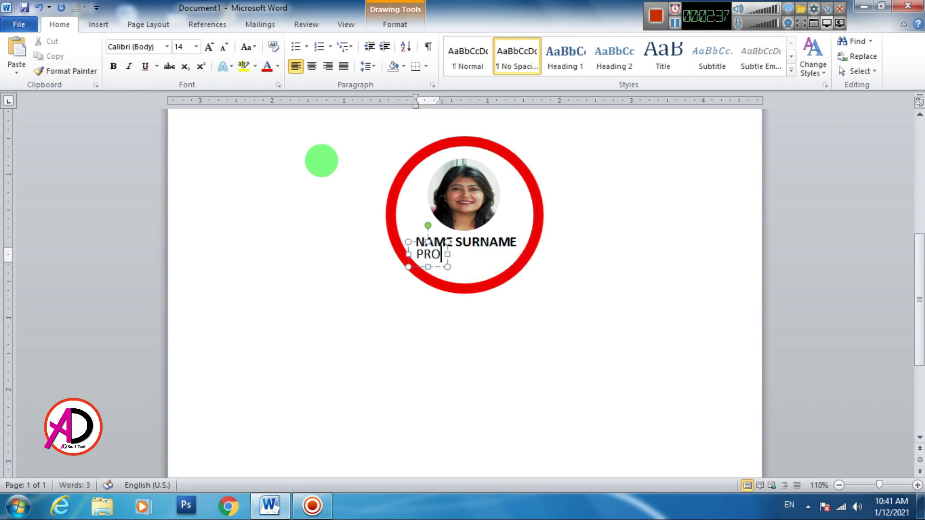
text(FESSION)
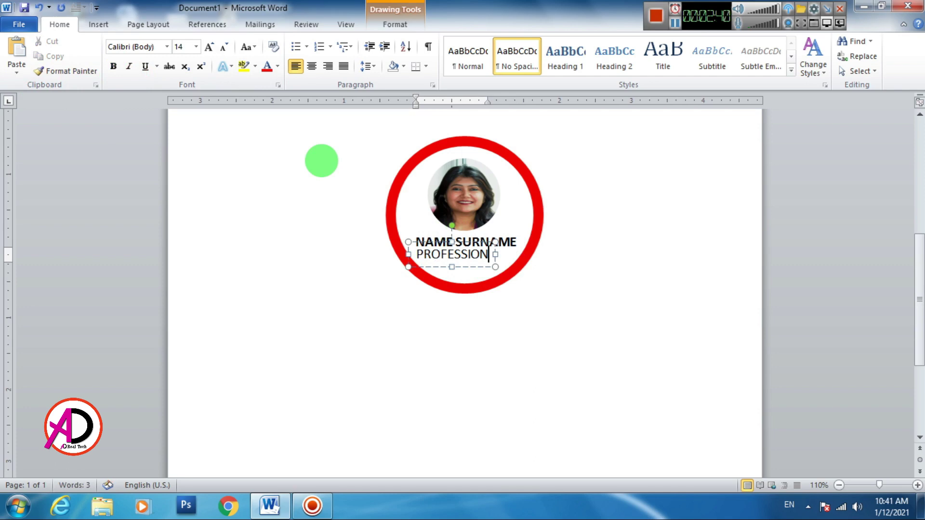
key(shift+Home)
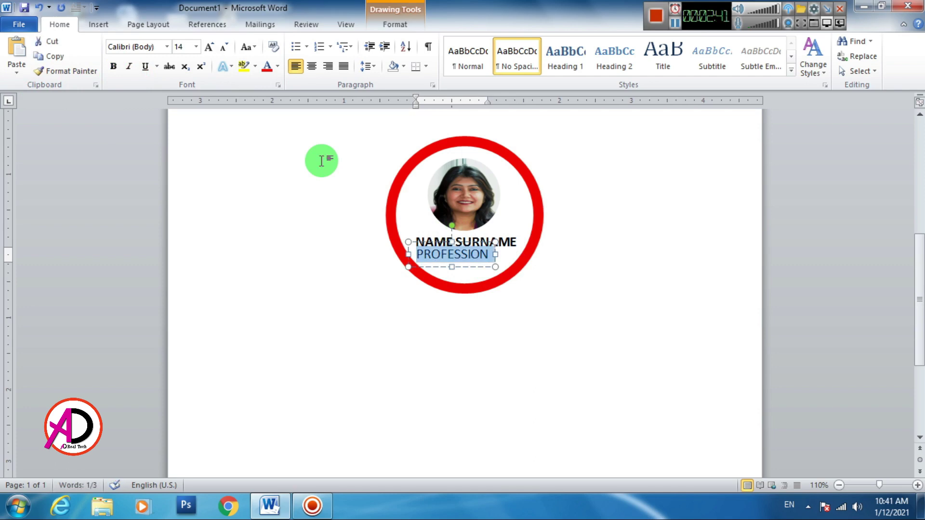
key(ctrl+shift+comma)
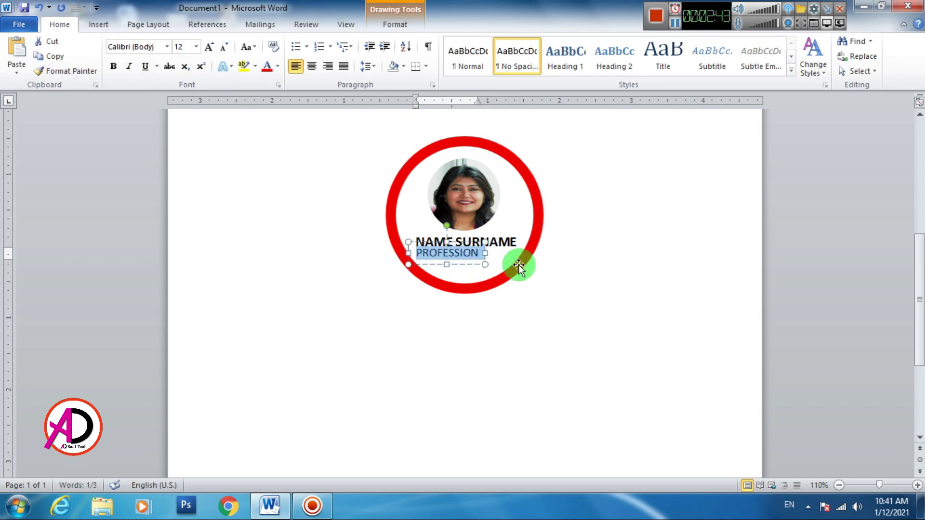
drag(473, 264, 494, 266)
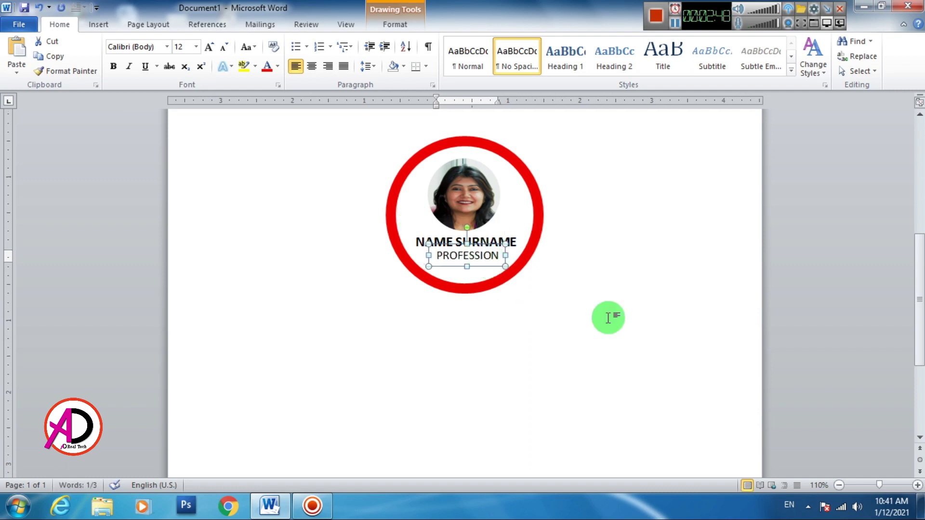
click(626, 316)
Step: Reduce the red ring's outline width from 10 pt to 8 pt
ctrl+scroll(269, 301, down, 2)
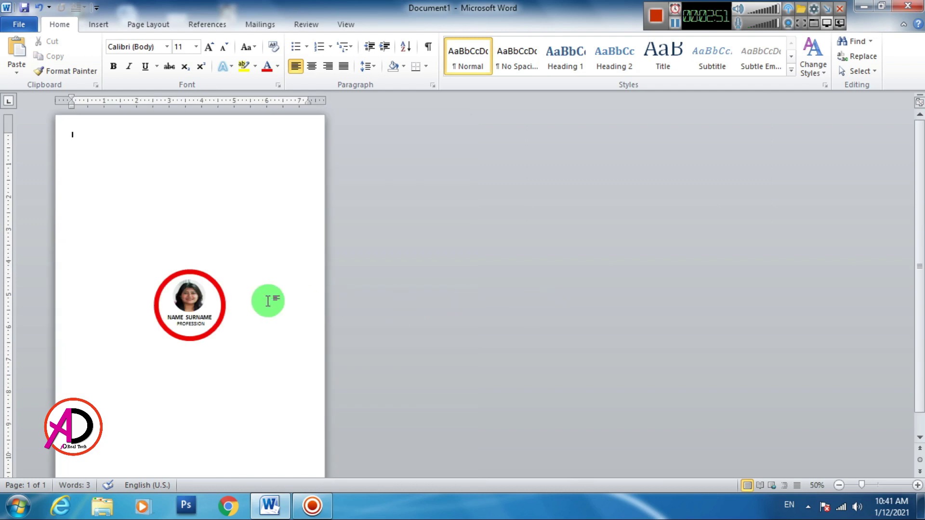
scroll(278, 301, down, 5)
click(295, 325)
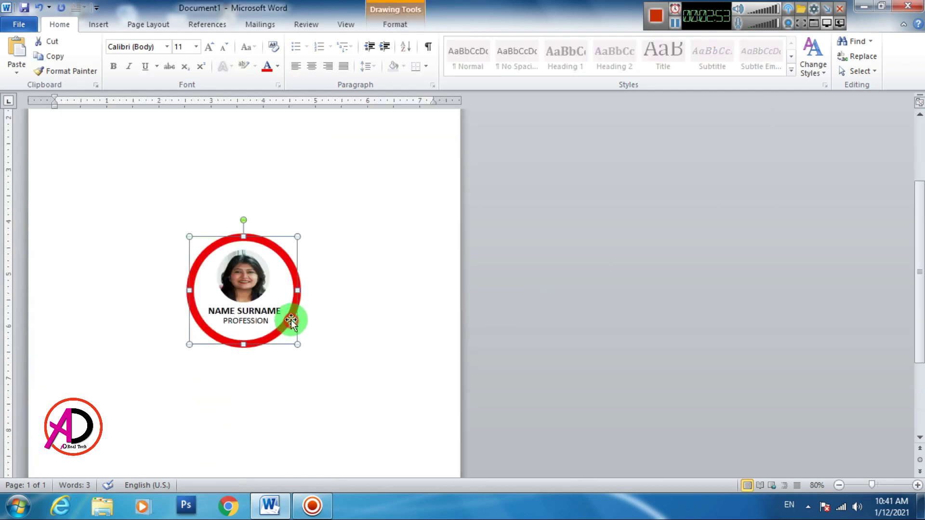
click(395, 24)
click(352, 56)
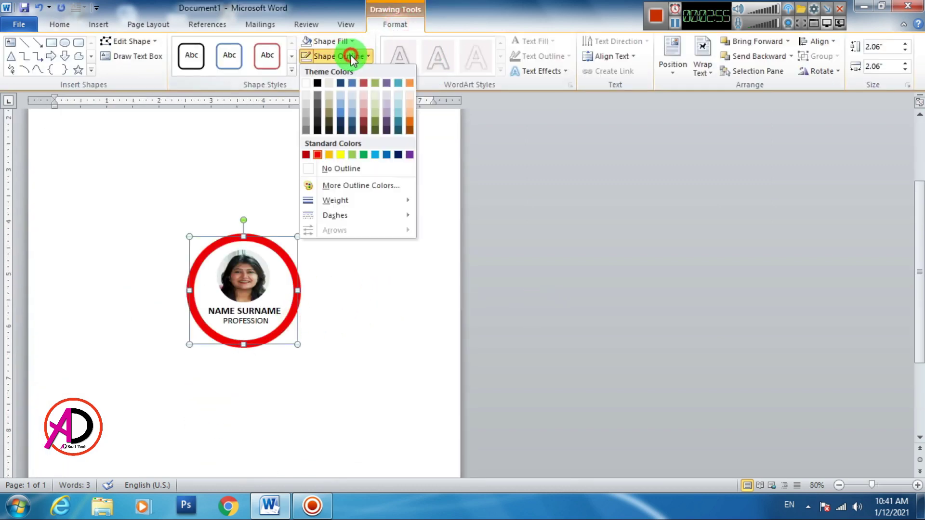
click(345, 201)
click(490, 342)
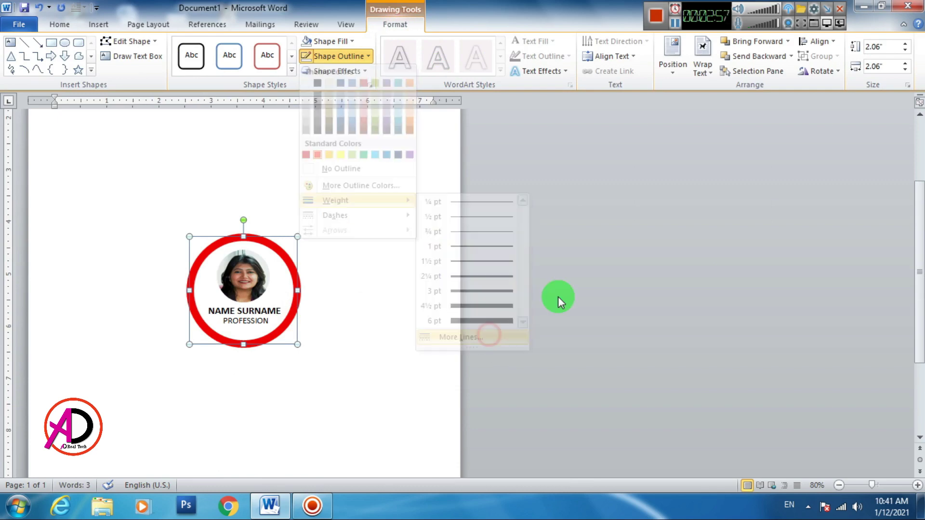
click(657, 143)
click(657, 142)
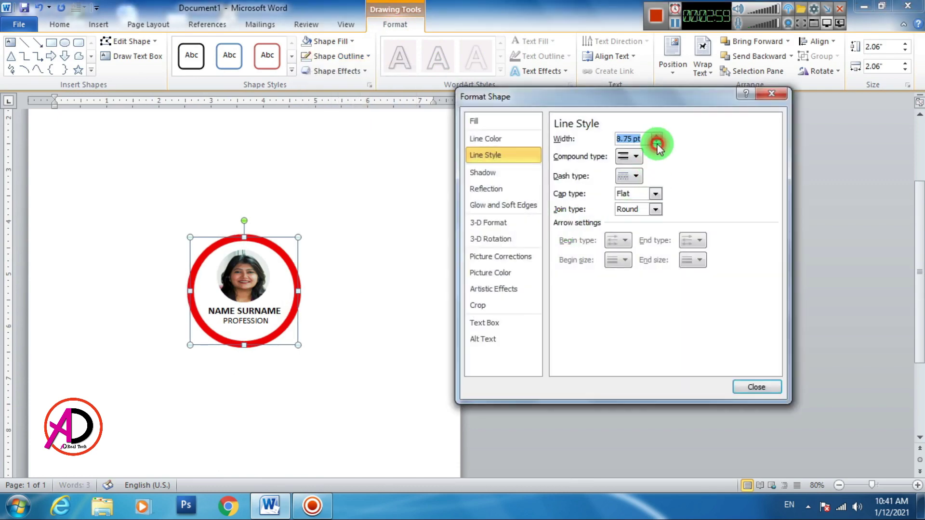
click(656, 142)
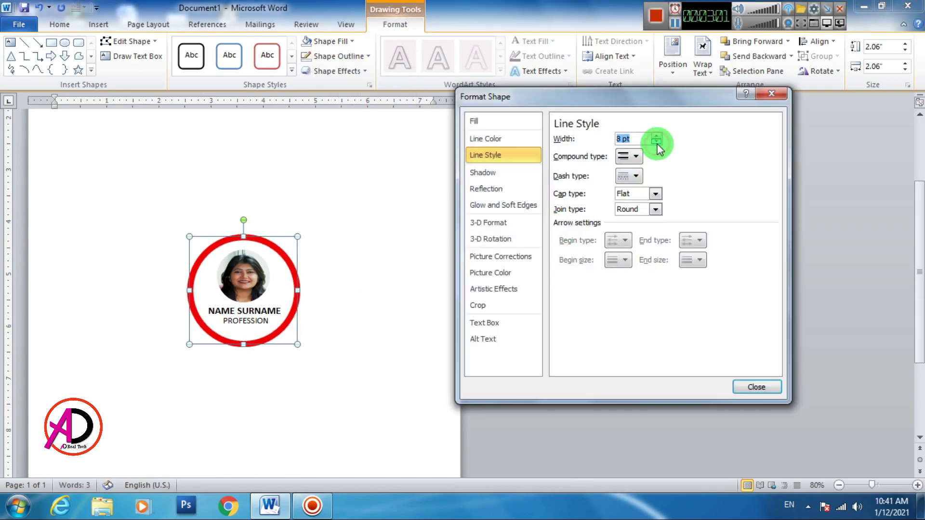
click(752, 386)
click(330, 372)
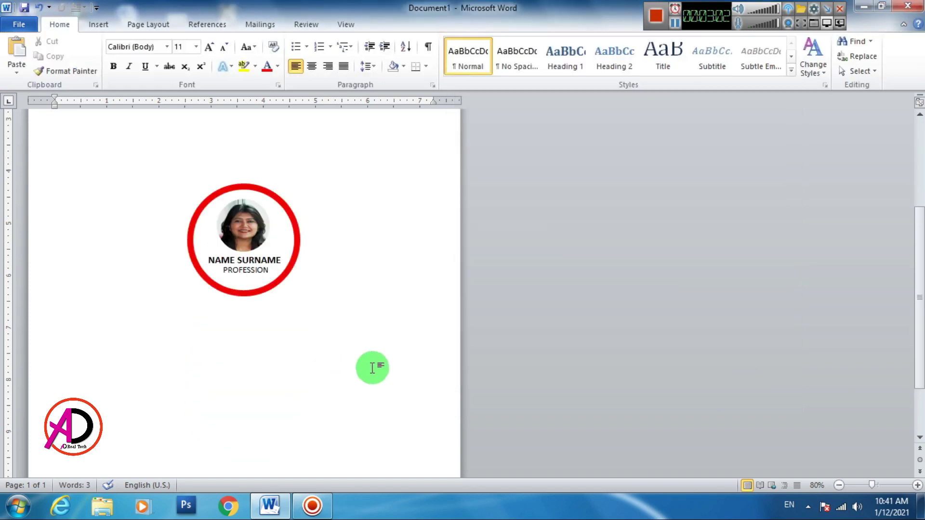
scroll(340, 342, up, 1)
ctrl+scroll(340, 342, down, 3)
ctrl+scroll(339, 342, down, 1)
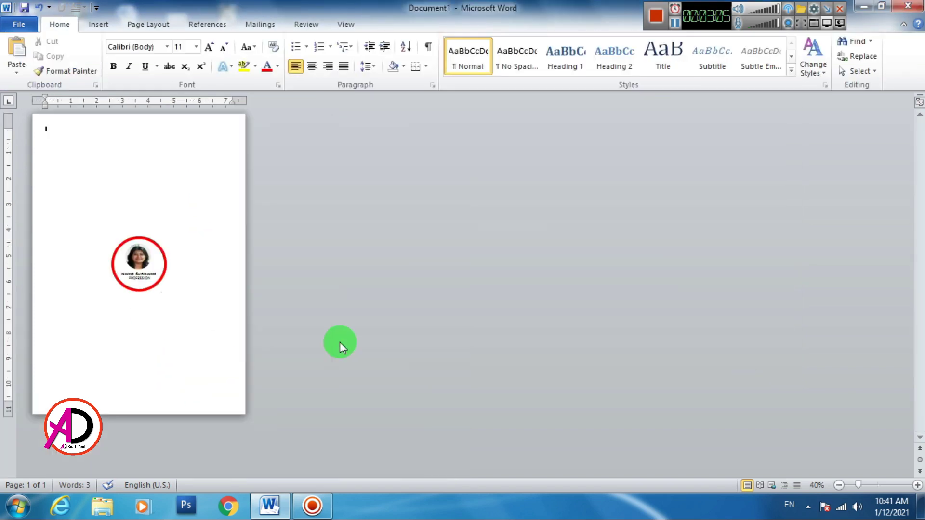
ctrl+scroll(337, 340, up, 3)
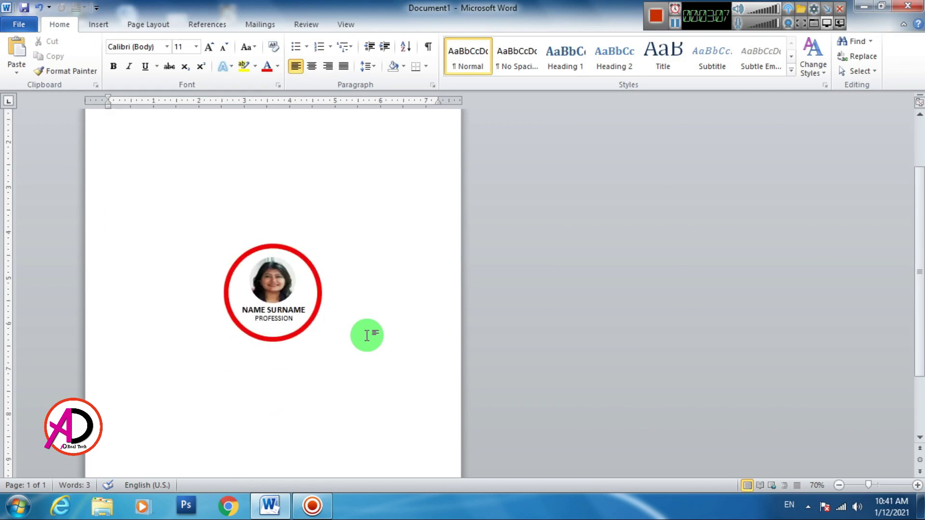
ctrl+scroll(366, 334, down, 2)
ctrl+scroll(366, 334, down, 2)
Step: Draw a straight vertical line from the top of the page down toward the bottom
click(98, 25)
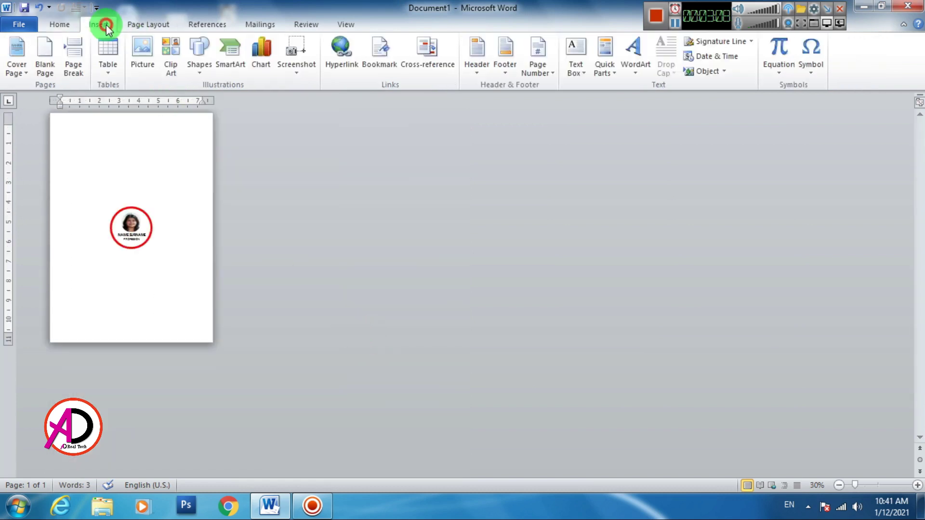
click(199, 56)
click(208, 99)
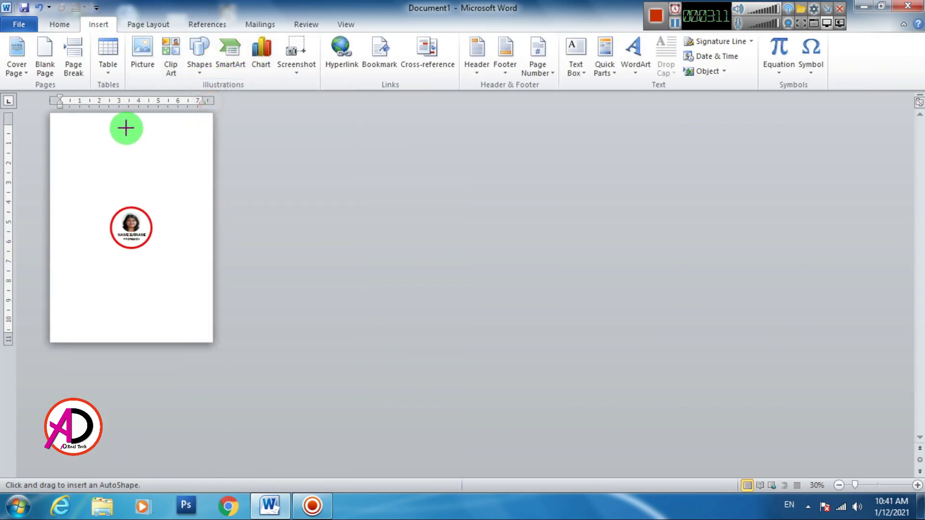
drag(126, 122, 123, 334)
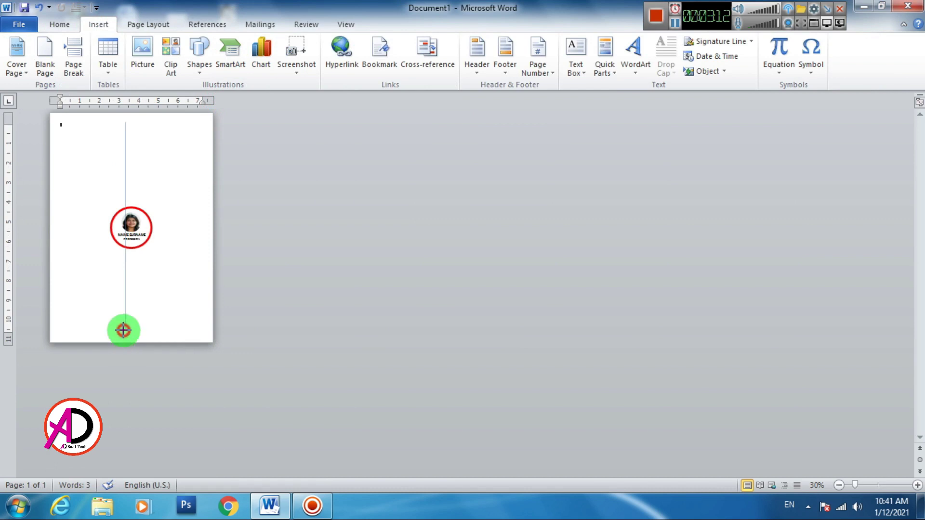
drag(123, 334, 125, 335)
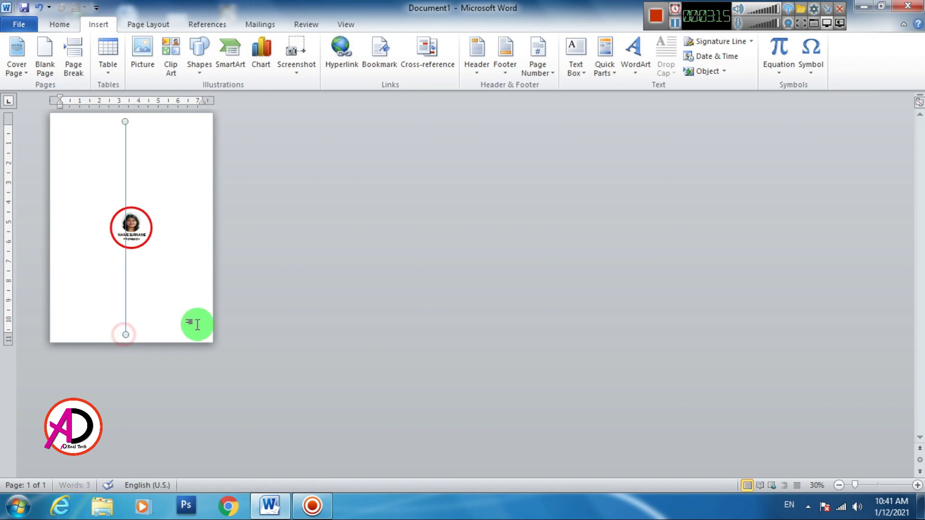
Step: Centre the line on the page both ways with Align Middle and Align Center, and make it 3 pt thick
click(818, 41)
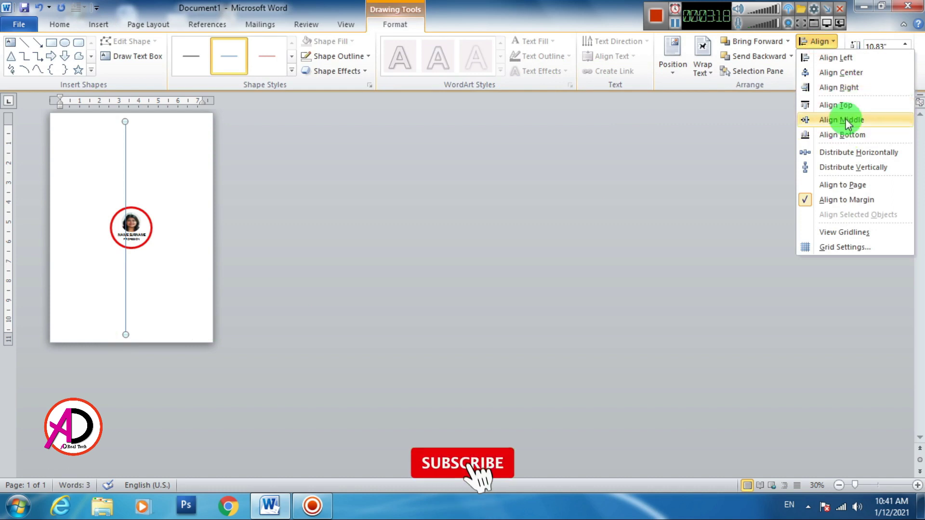
click(843, 120)
click(820, 42)
click(826, 85)
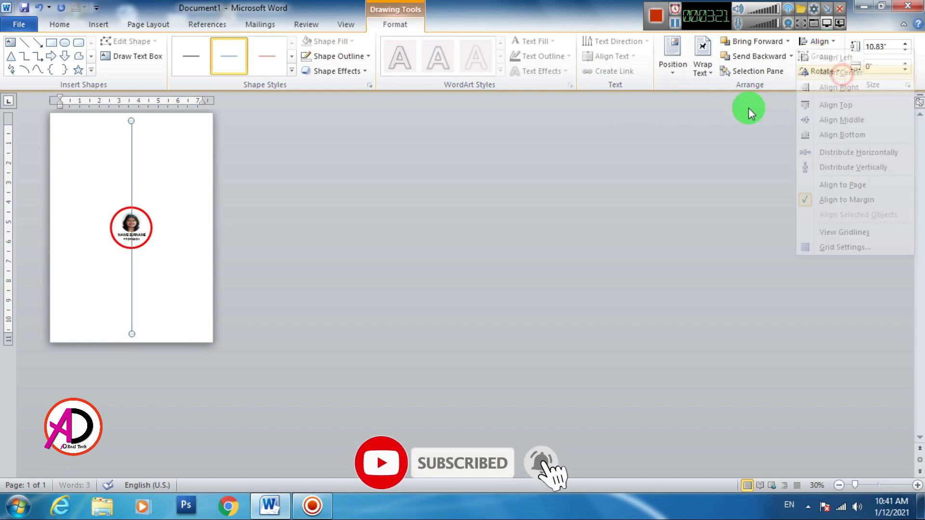
scroll(254, 271, up, 5)
click(338, 56)
mouse_move(334, 200)
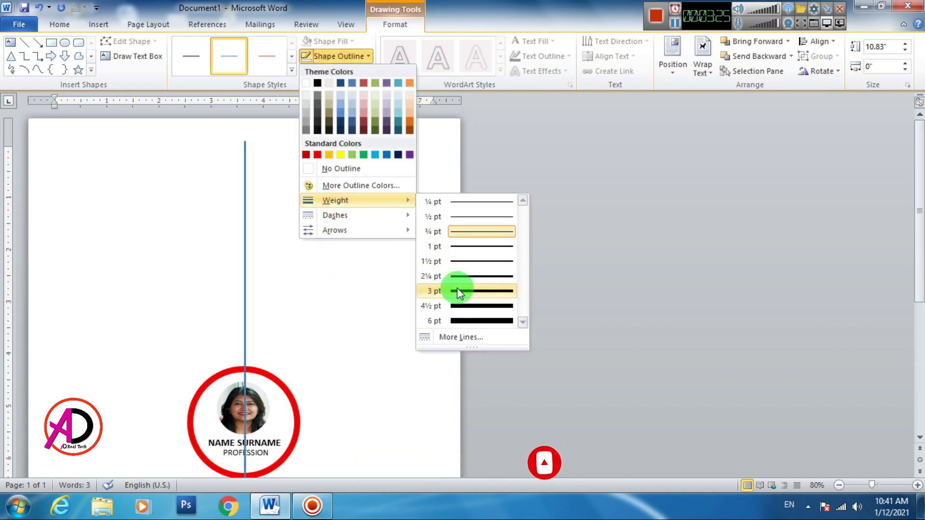
click(456, 290)
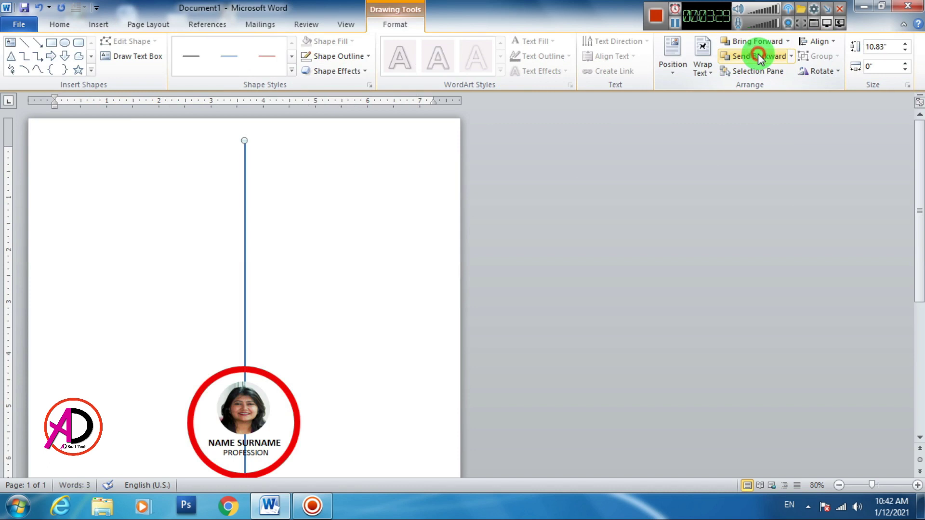
Step: Fill the portrait circle white so it hides the line, then reselect the vertical line
scroll(247, 252, down, 3)
click(285, 310)
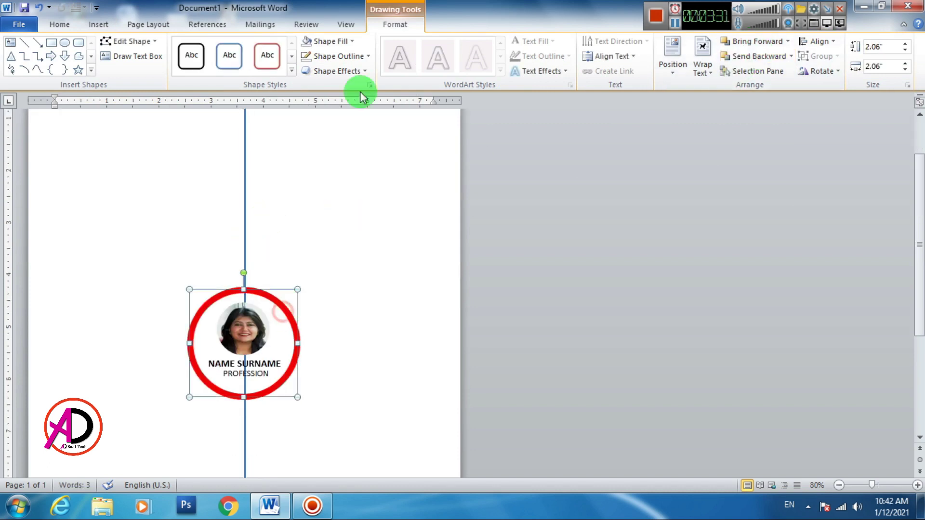
click(345, 43)
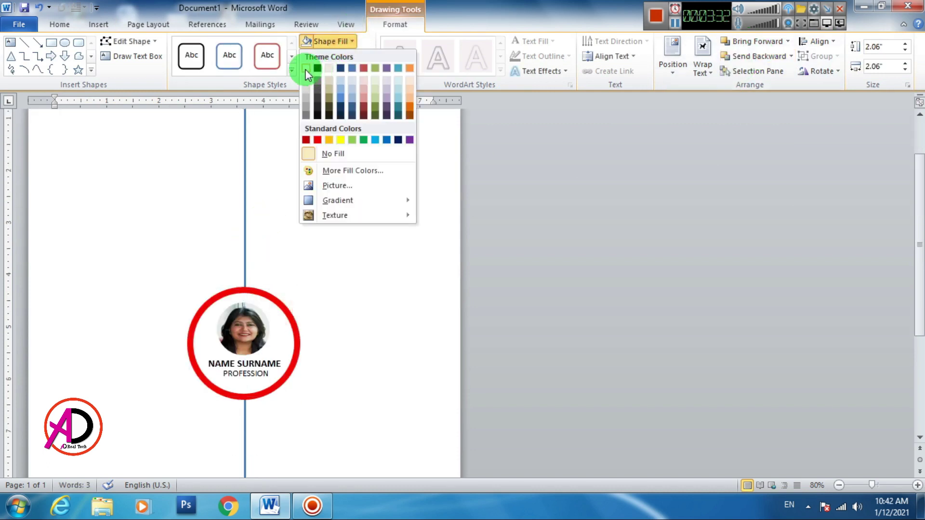
click(308, 73)
click(370, 320)
scroll(365, 314, down, 5)
scroll(308, 304, up, 2)
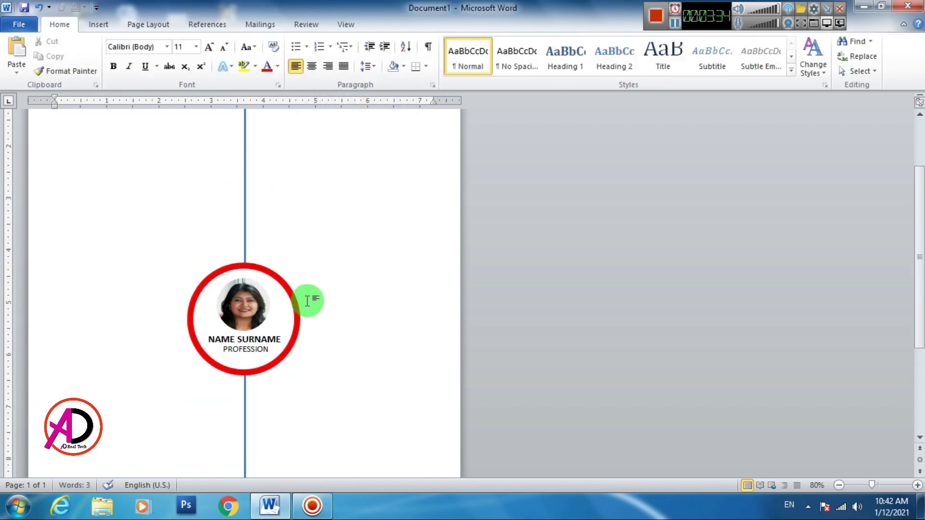
ctrl+scroll(306, 302, down, 3)
ctrl+scroll(298, 304, up, 3)
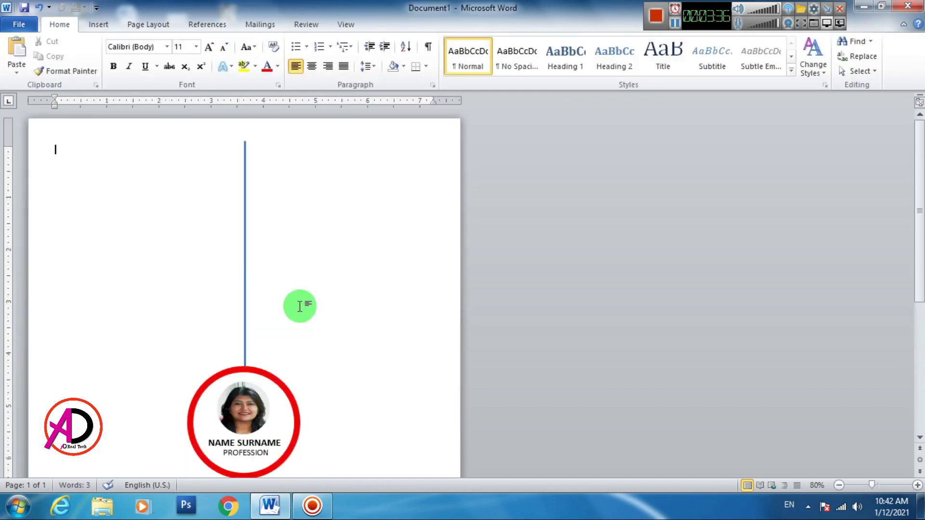
click(243, 257)
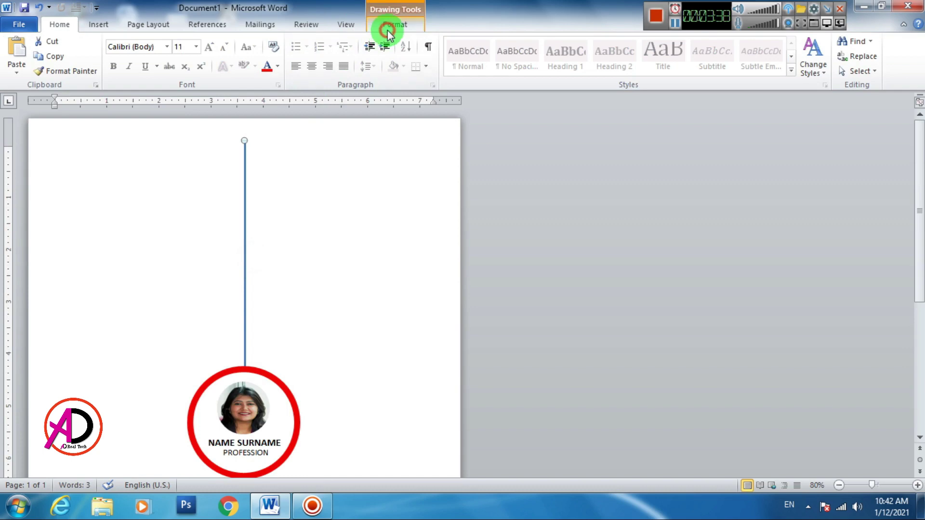
Step: Set the line's outline to a custom orange, darkened with the luminance slider
click(388, 30)
click(337, 58)
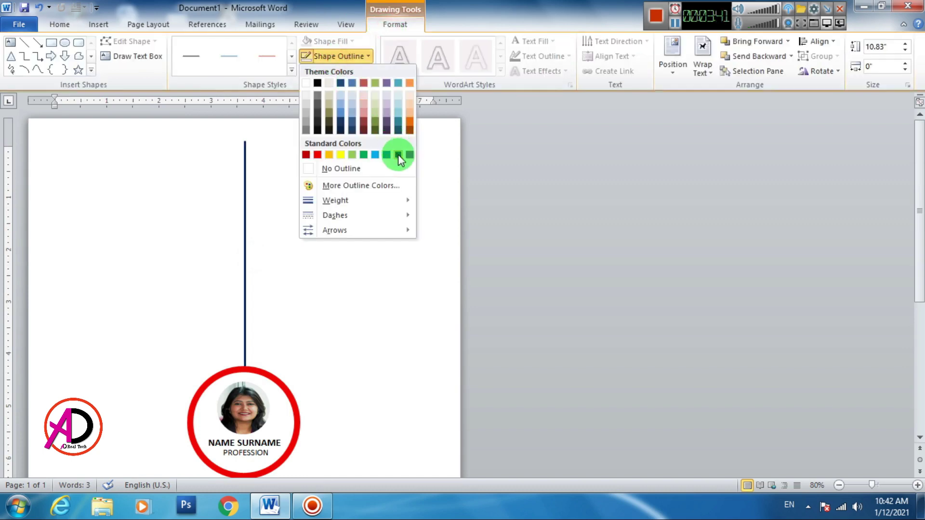
click(381, 186)
click(540, 165)
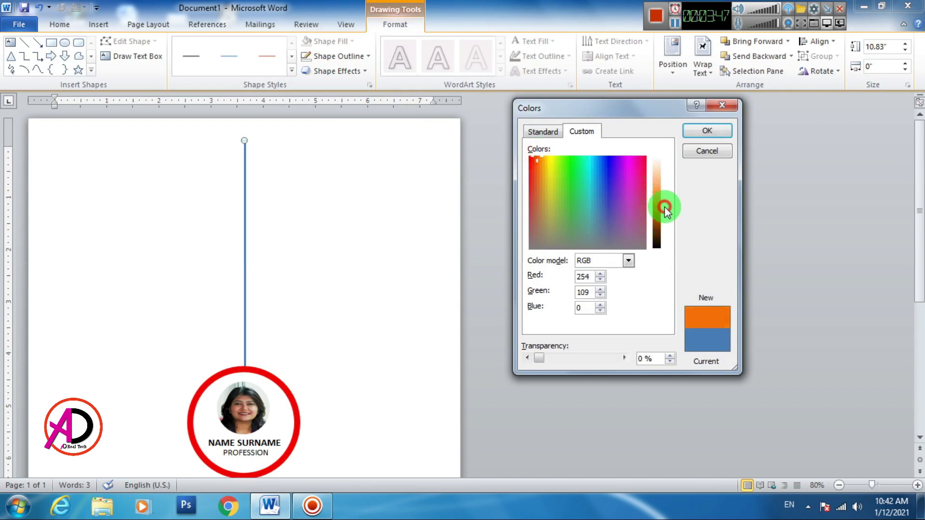
click(664, 209)
click(694, 133)
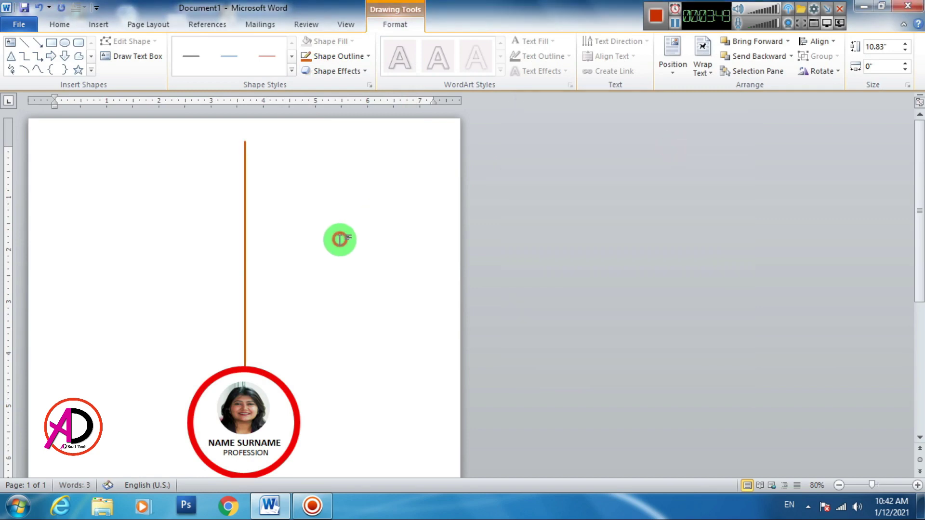
click(340, 239)
Step: Draw an oval beside the line, then delete the misshapen attempt
click(98, 24)
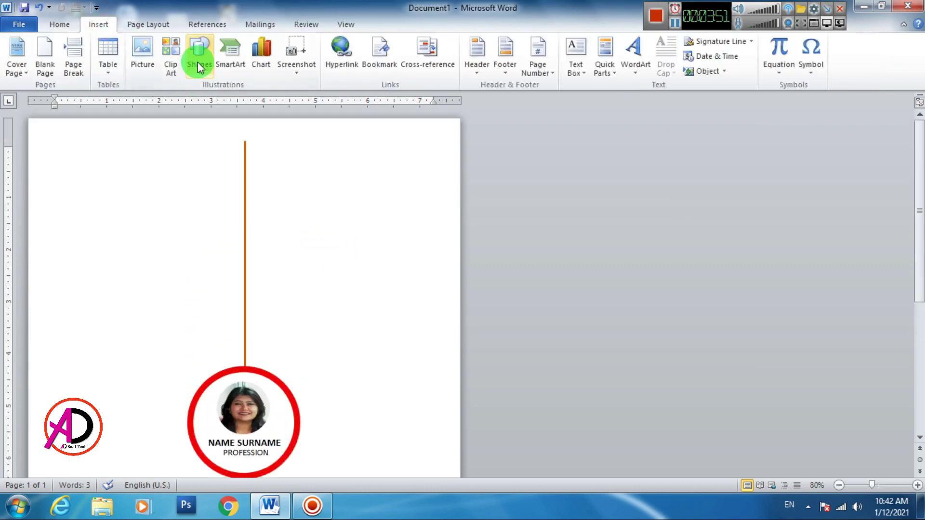
click(199, 67)
click(245, 97)
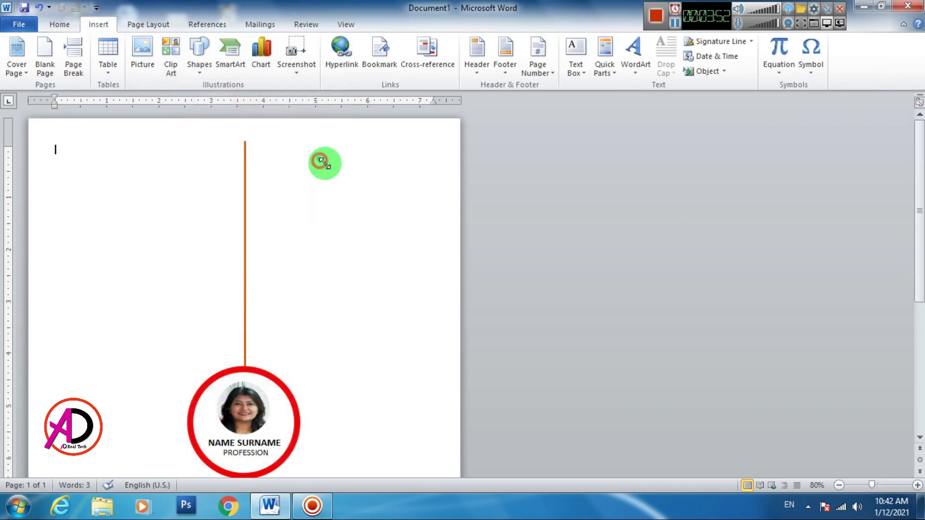
drag(322, 161, 322, 161)
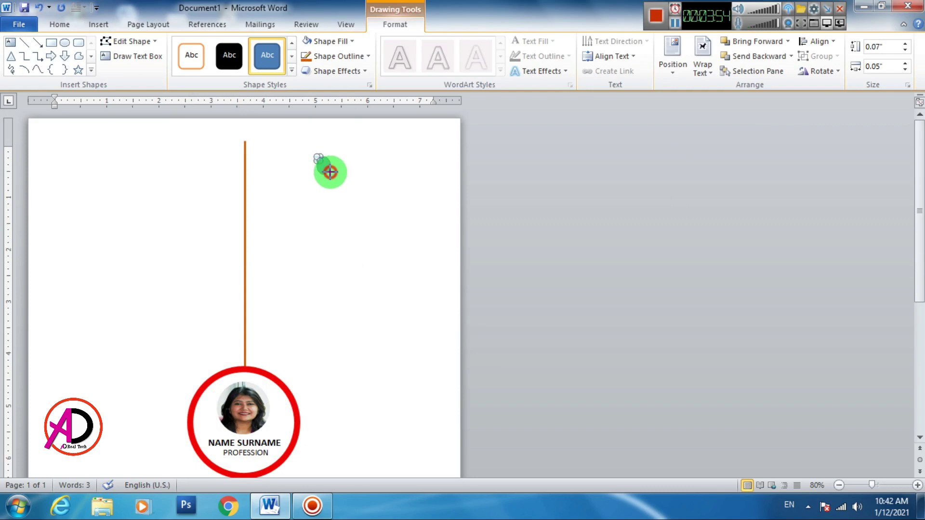
drag(336, 172, 336, 181)
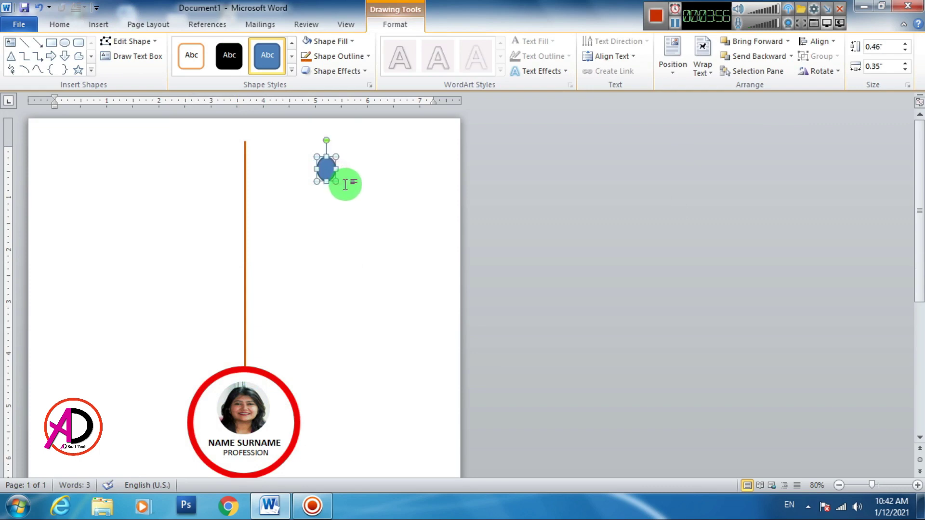
key(Delete)
Step: Draw a 0.26-inch circle at the line's top and fill it dark orange
click(99, 24)
click(199, 56)
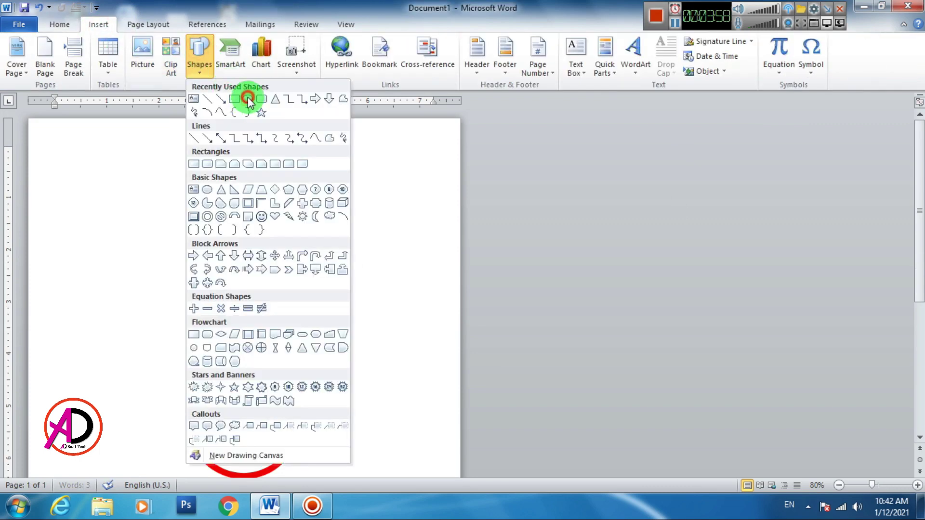
click(248, 99)
drag(320, 170, 245, 144)
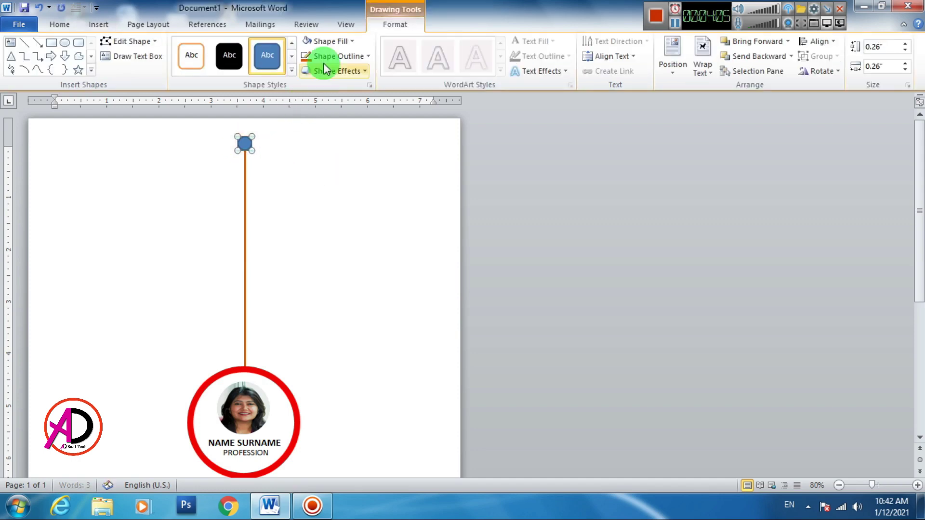
click(332, 41)
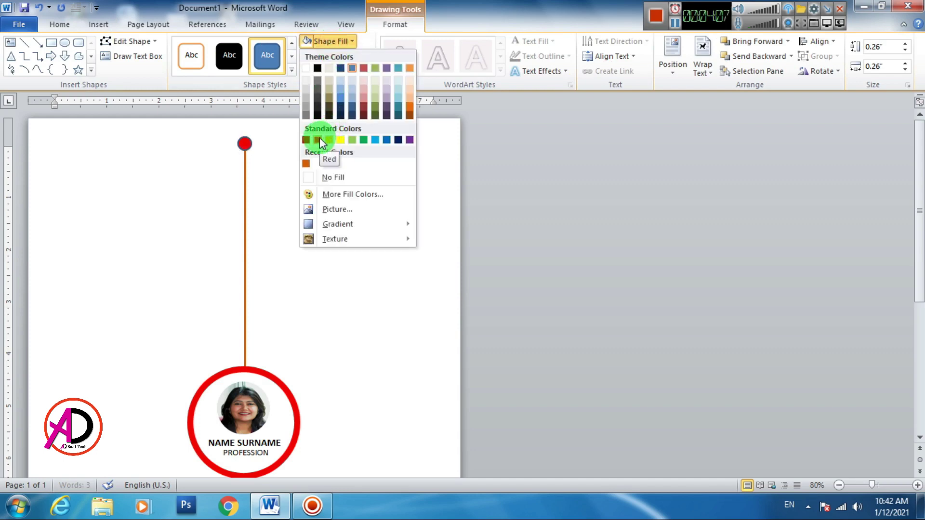
click(306, 164)
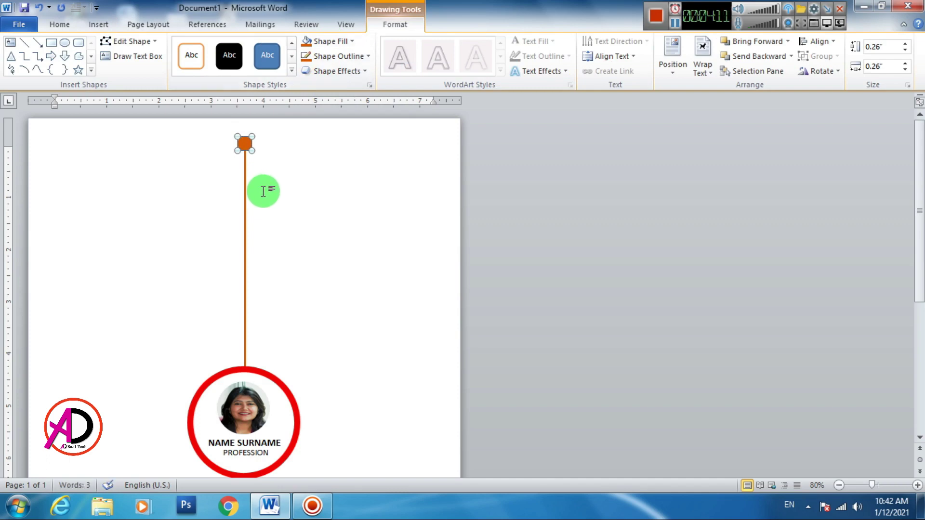
Step: Copy the orange dot and place the copy below the profile badge
drag(245, 144, 253, 153)
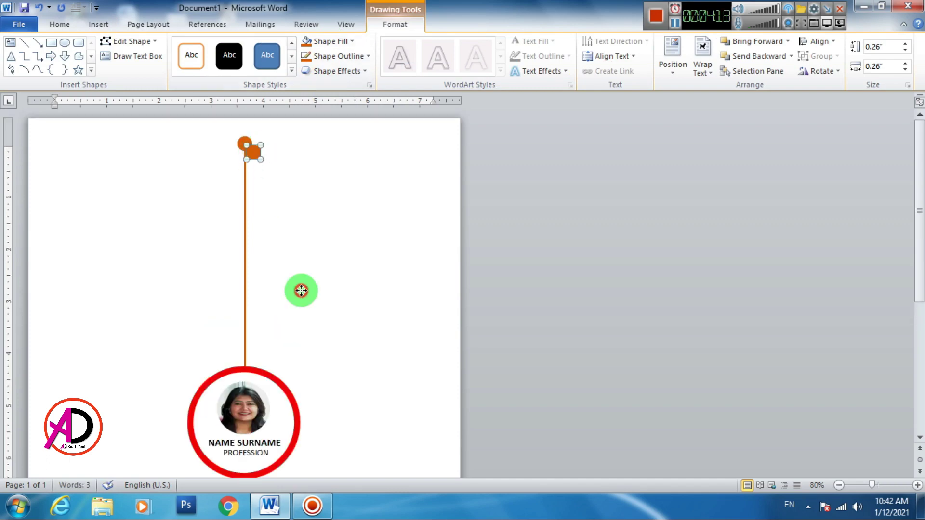
scroll(300, 320, down, 3)
drag(301, 291, 278, 433)
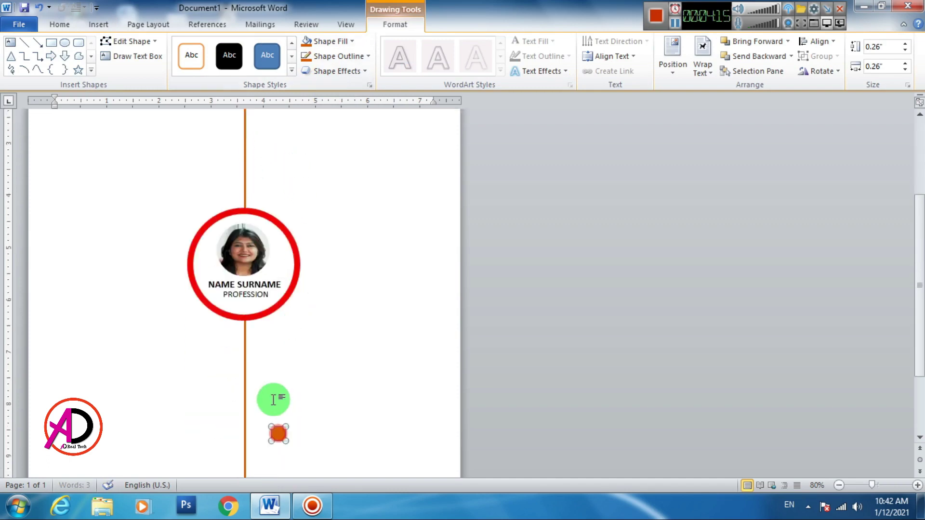
scroll(273, 400, down, 2)
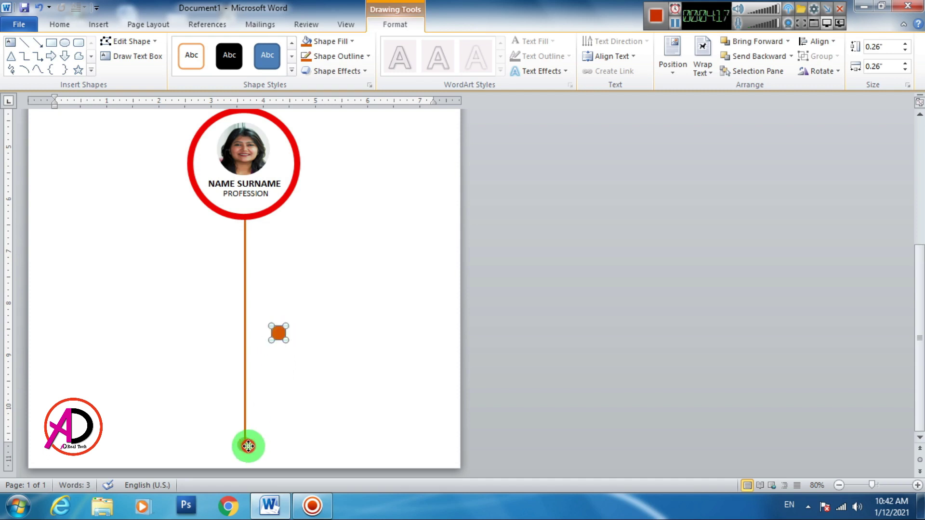
click(268, 437)
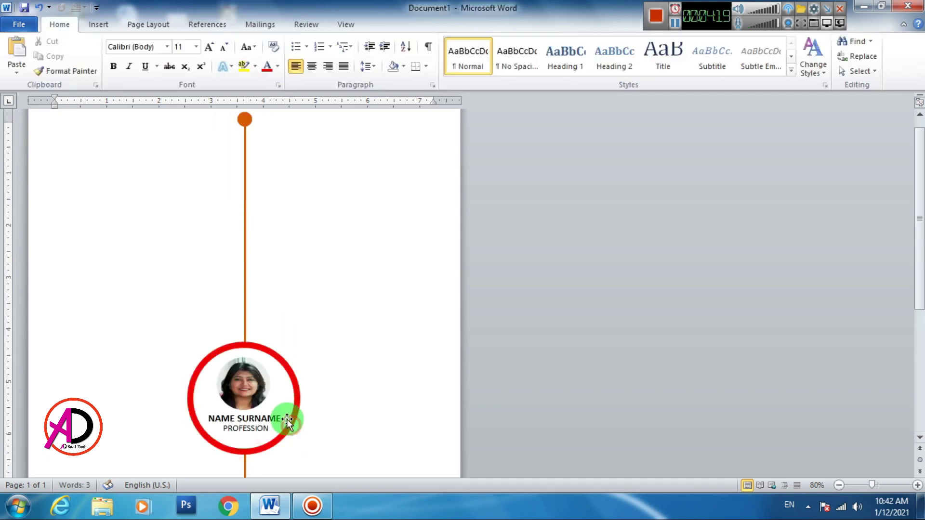
ctrl+scroll(267, 398, down, 5)
ctrl+scroll(222, 351, up, 1)
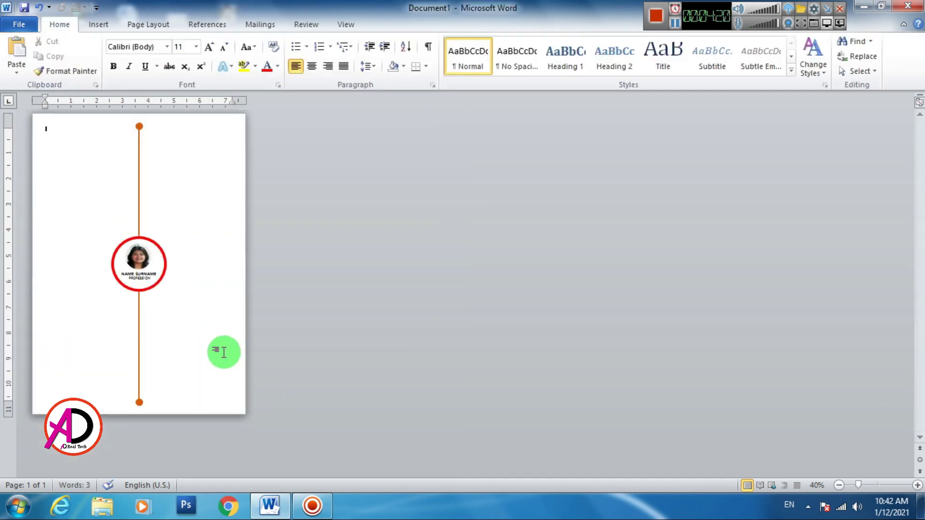
ctrl+scroll(218, 341, up, 5)
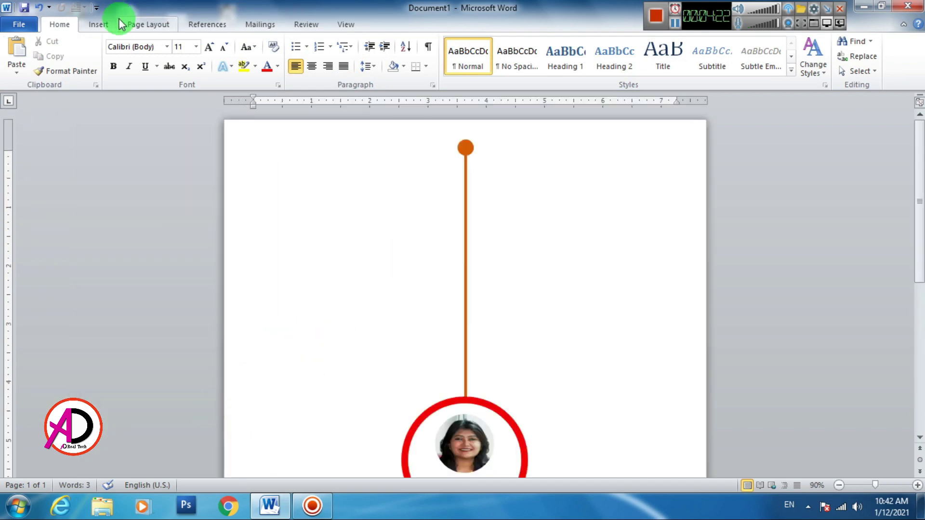
scroll(239, 169, down, 1)
scroll(361, 302, down, 3)
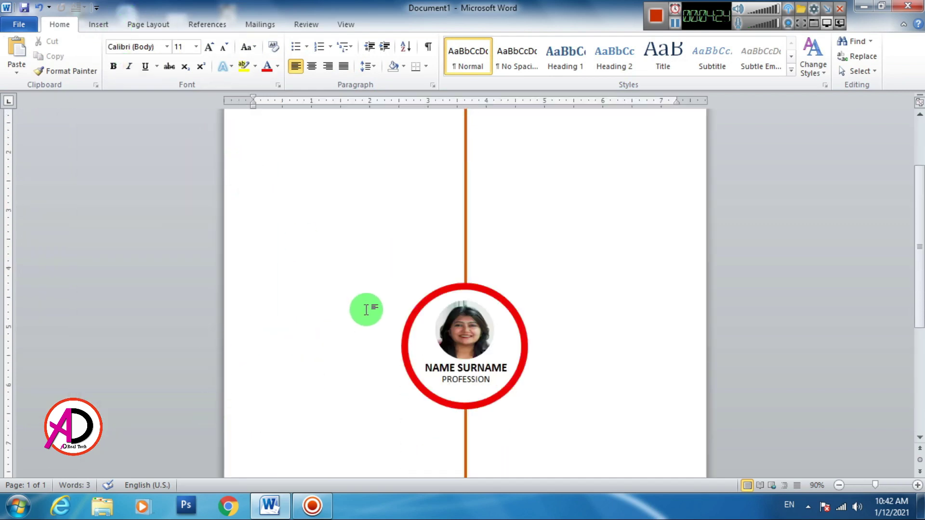
scroll(366, 309, up, 1)
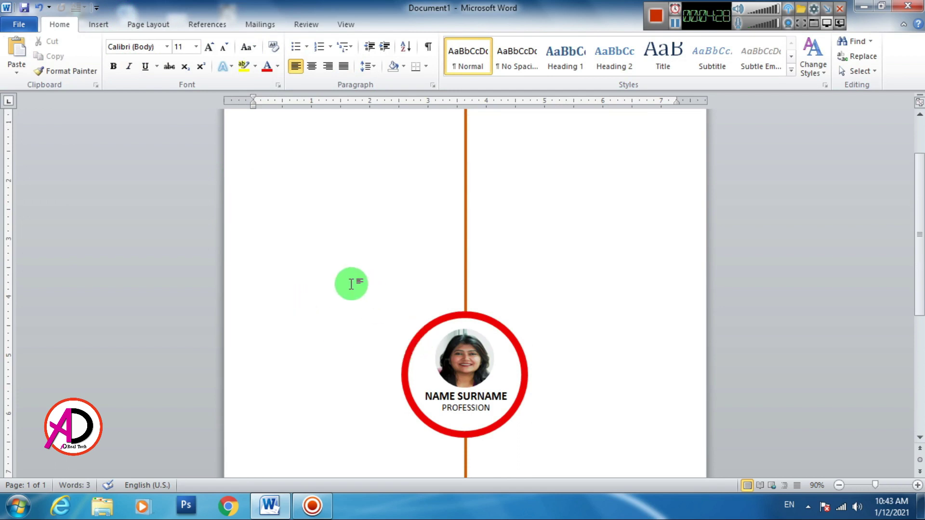
scroll(361, 298, down, 3)
scroll(367, 304, up, 4)
click(100, 26)
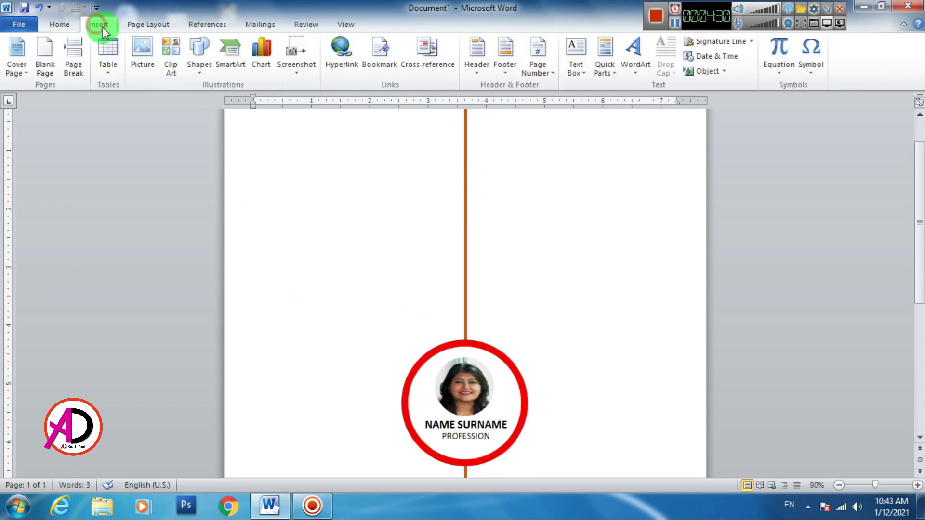
scroll(409, 192, up, 2)
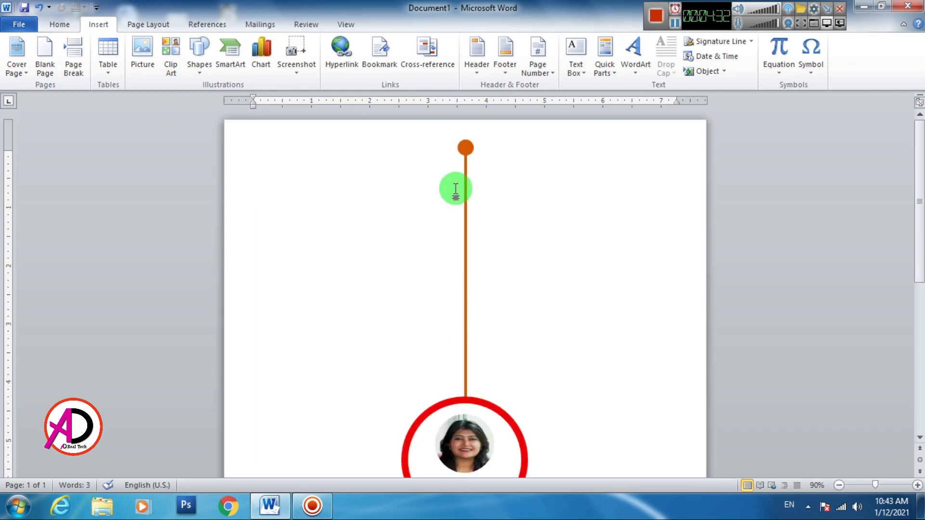
Step: Move the two orange dots onto the top and bottom edges of the red ring
click(470, 152)
drag(473, 156, 466, 402)
scroll(497, 400, down, 3)
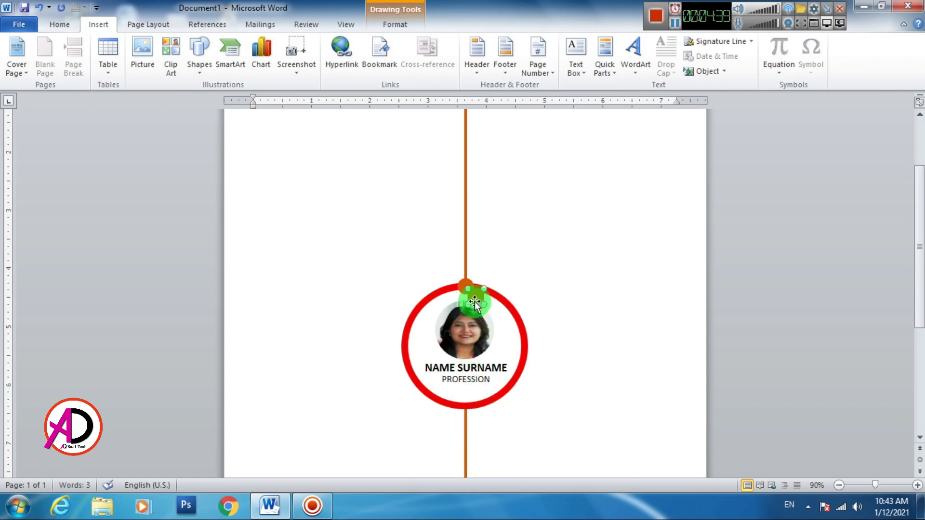
mouse_move(472, 292)
mouse_down()
mouse_move(466, 425)
mouse_move(466, 407)
mouse_up()
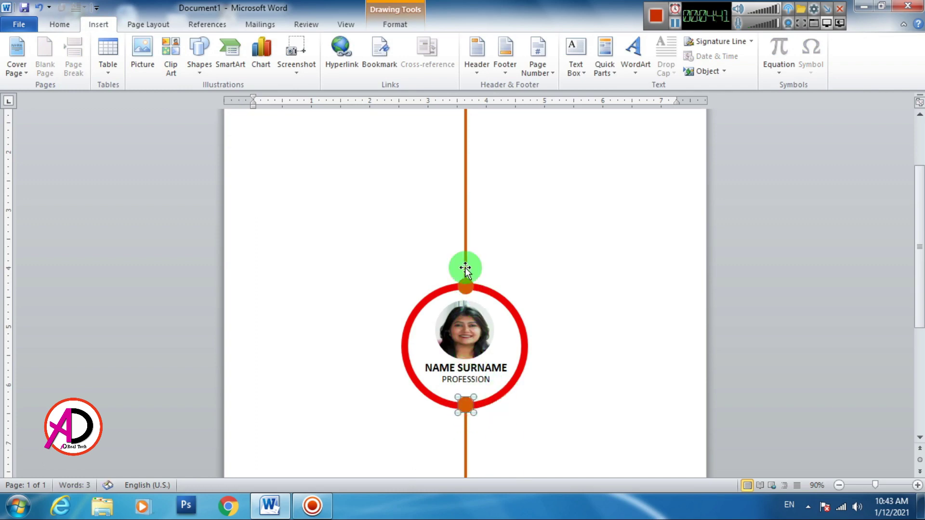
Step: Give the top dot an outline colour matching its fill
click(466, 279)
click(388, 25)
click(337, 56)
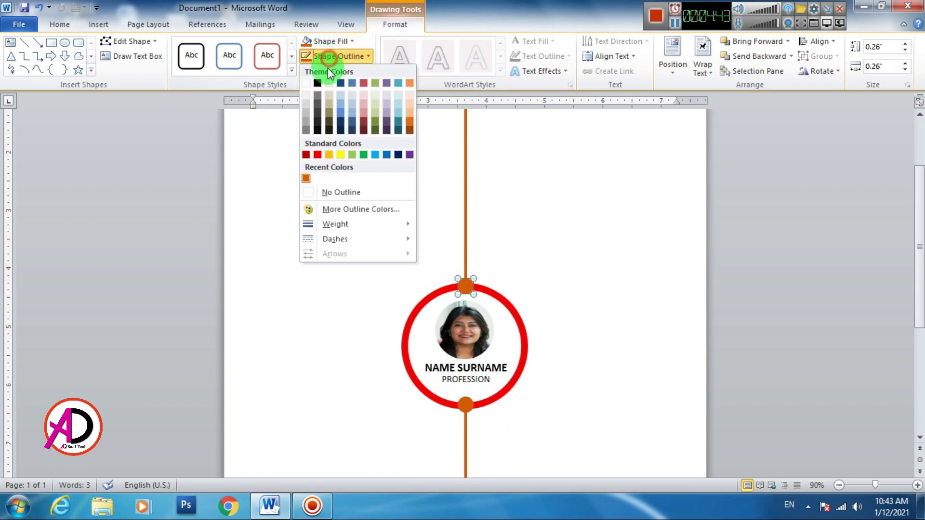
click(307, 87)
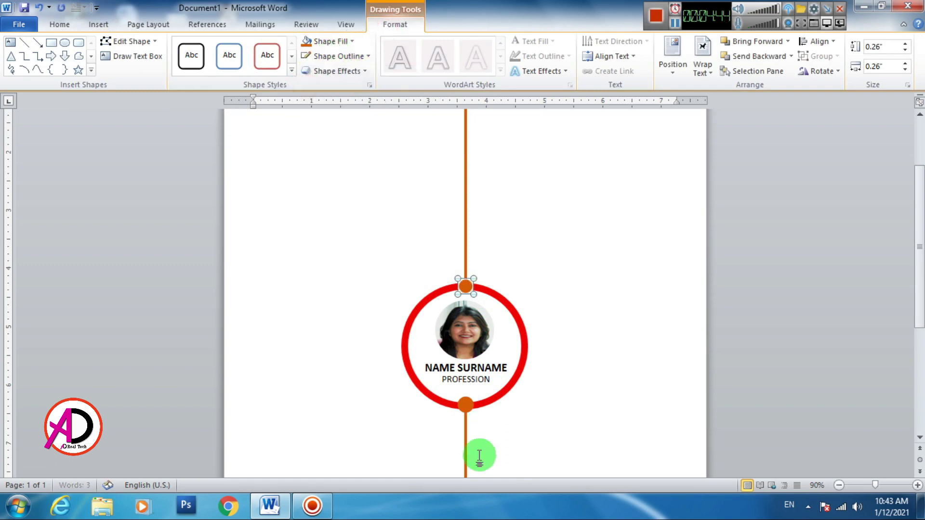
click(466, 405)
click(578, 324)
scroll(578, 324, up, 2)
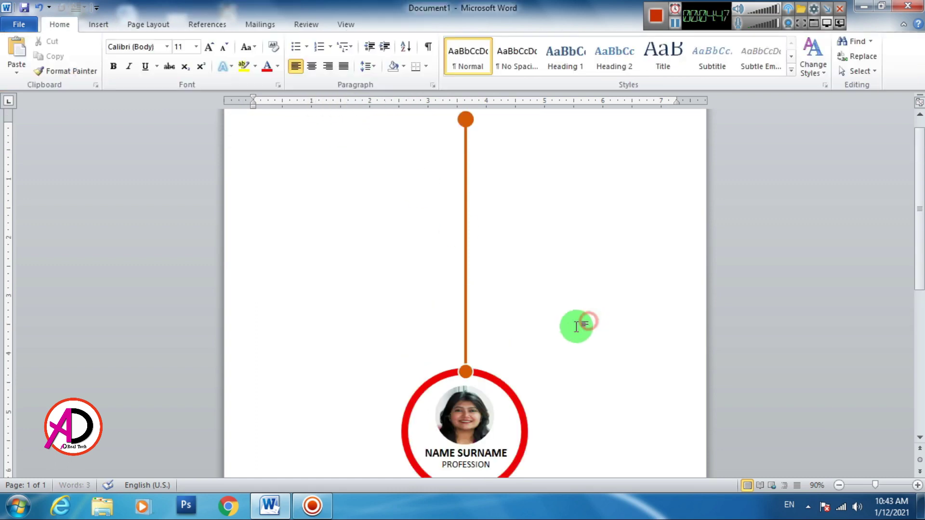
scroll(559, 347, down, 4)
Step: Add copies of the dot at the ring's upper-left, upper-right, lower-left and lower-right
click(466, 351)
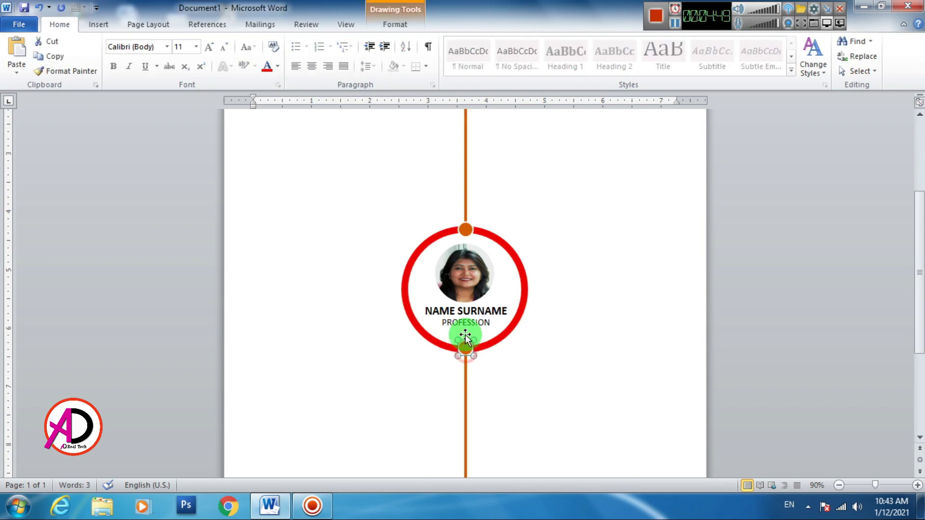
click(466, 232)
key(ctrl+c)
key(ctrl+v)
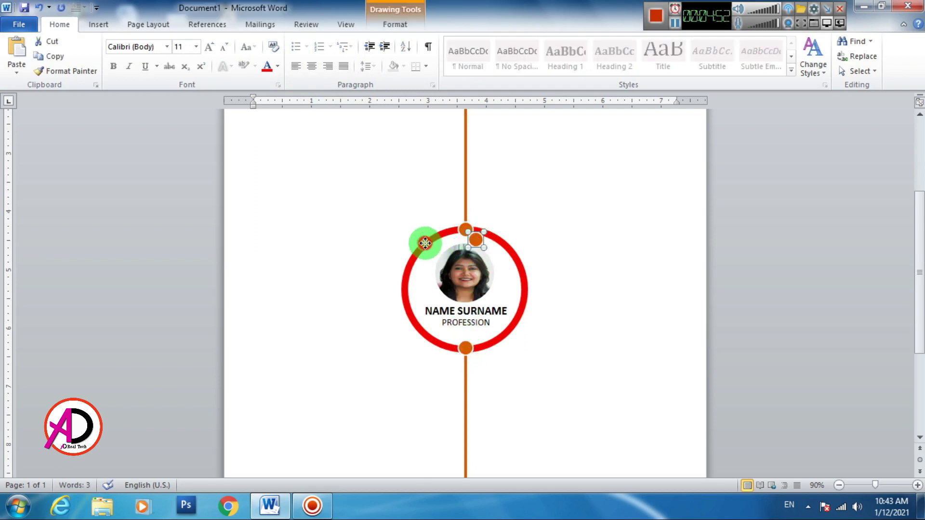
drag(425, 246, 424, 245)
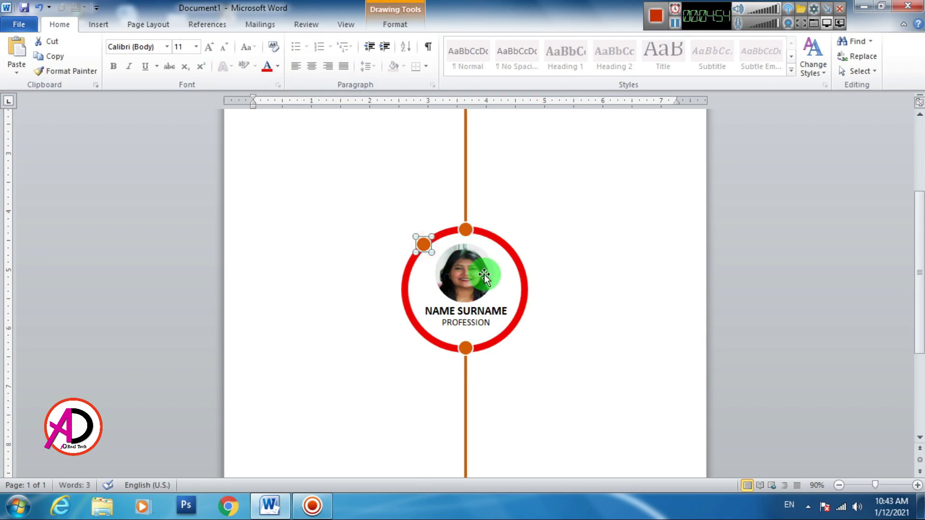
mouse_move(484, 275)
mouse_down()
mouse_move(432, 261)
mouse_move(510, 251)
mouse_up()
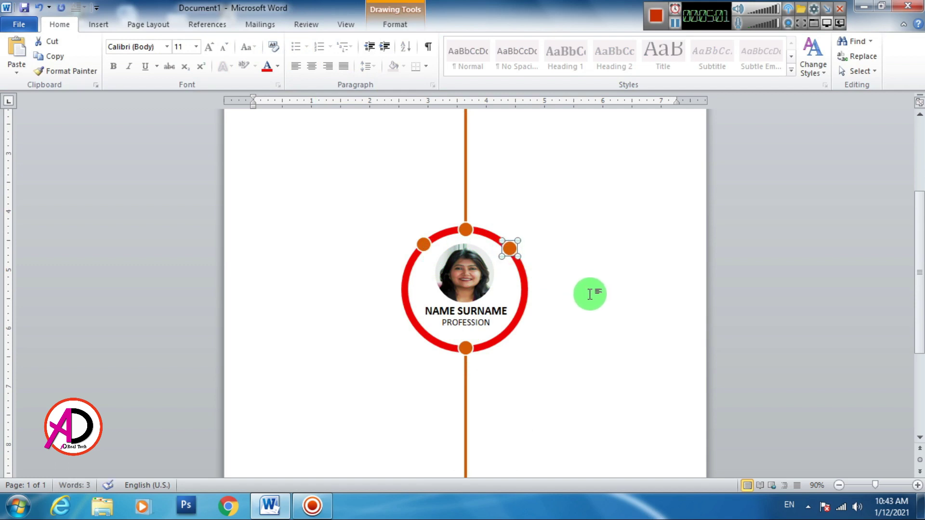
key(ctrl+d)
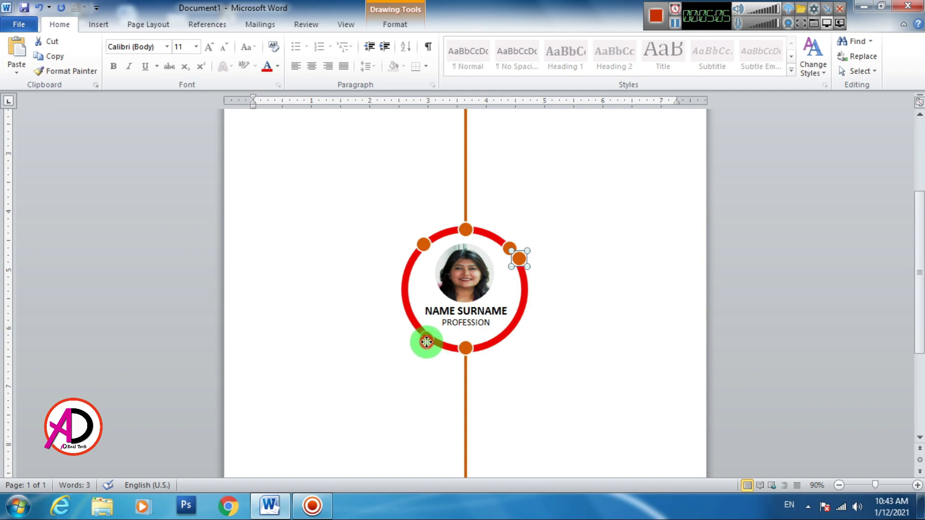
drag(427, 340, 436, 345)
drag(500, 341, 500, 339)
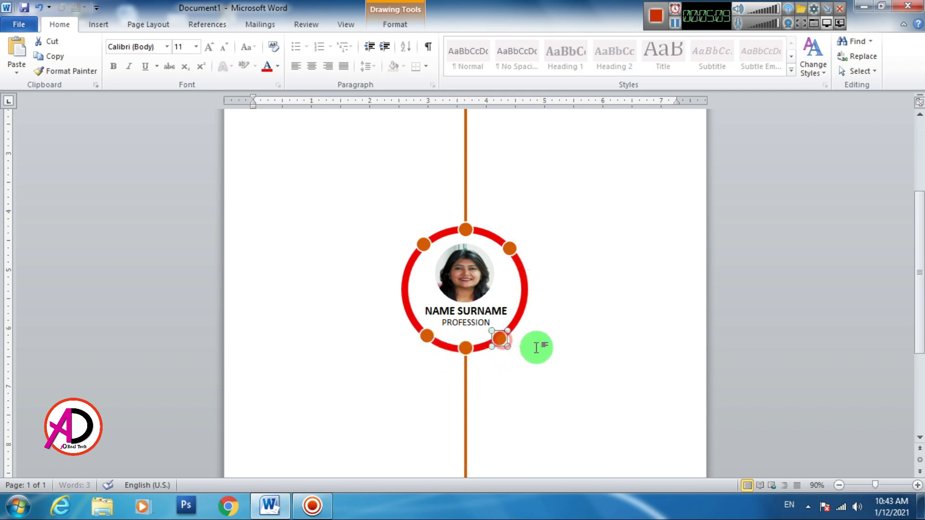
key(ctrl+z)
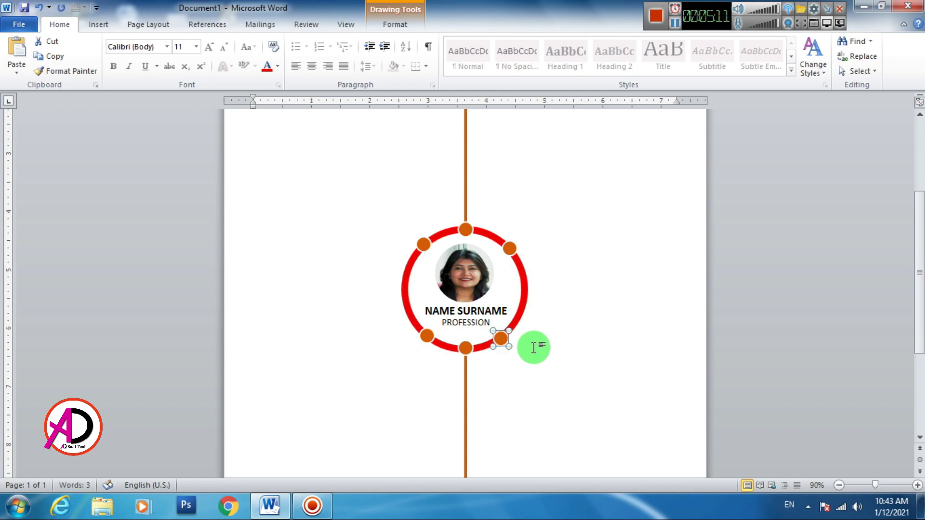
click(533, 347)
Step: Scroll back to the top of the page and open the Insert tab
scroll(544, 358, down, 3)
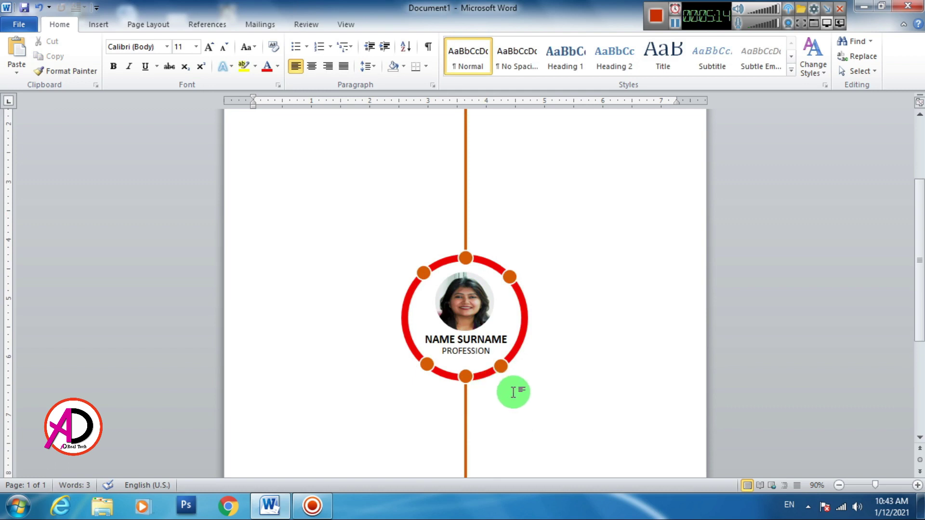
scroll(506, 363, down, 5)
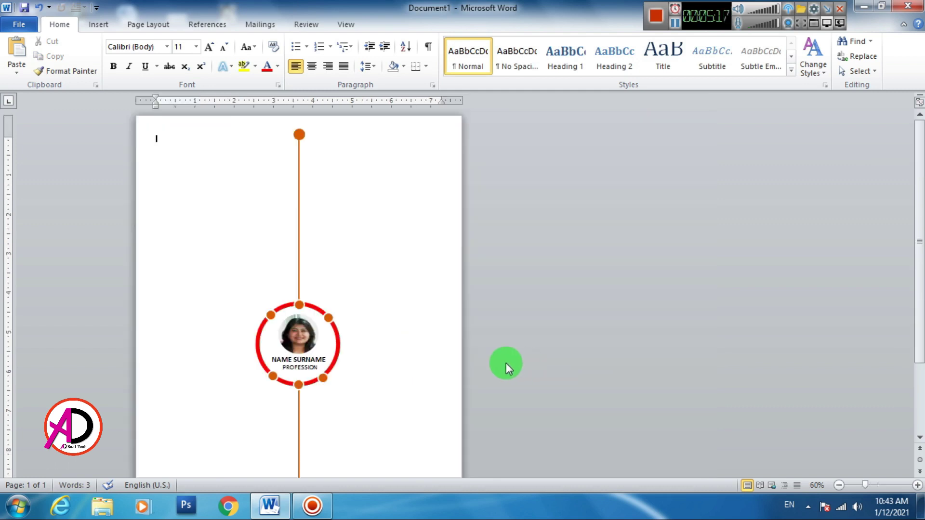
scroll(473, 363, up, 4)
scroll(434, 359, down, 2)
scroll(380, 354, up, 1)
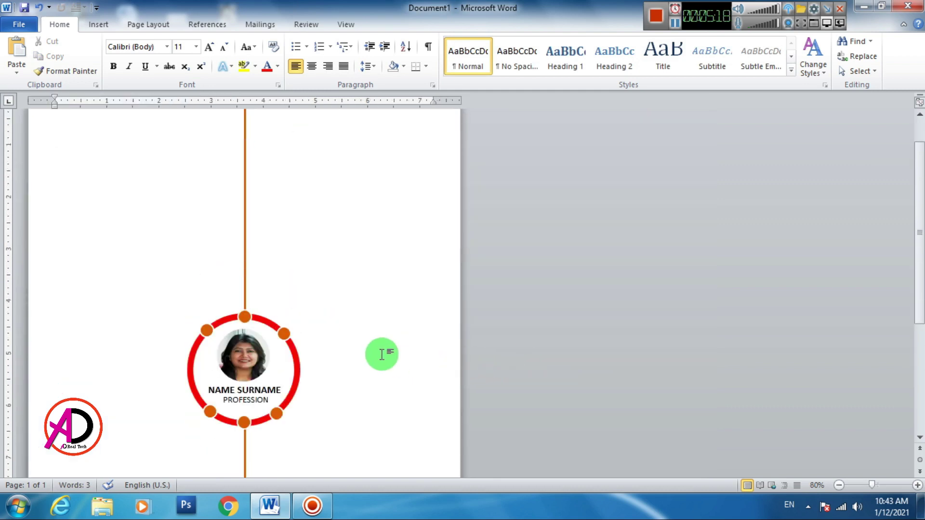
scroll(381, 354, up, 1)
click(89, 24)
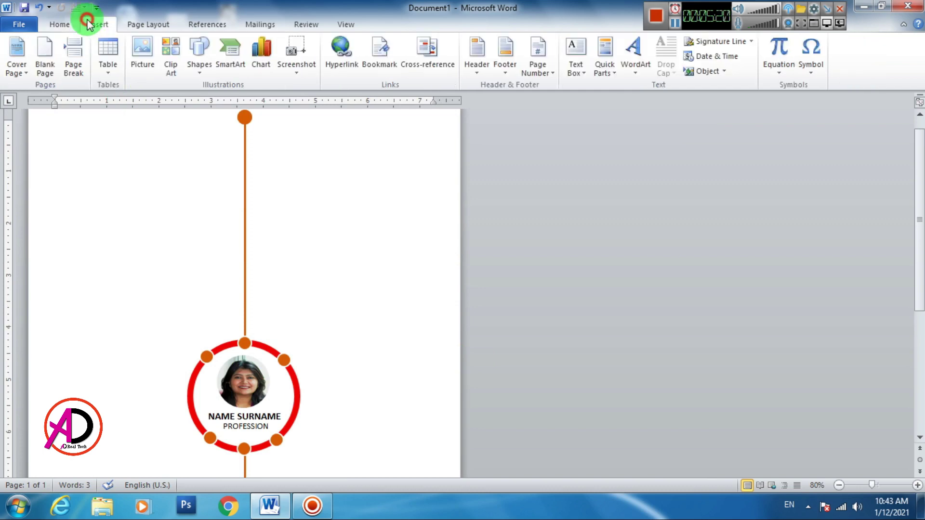
Step: Draw a bent freeform line from the ring's upper-left dot to the page's left side
click(198, 62)
click(330, 141)
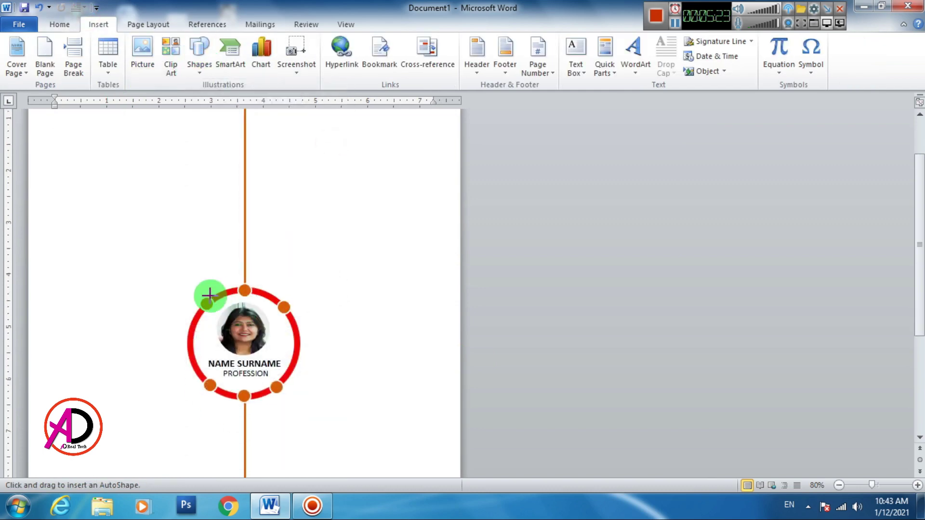
mouse_move(201, 301)
mouse_down()
mouse_move(127, 245)
mouse_move(143, 257)
mouse_up()
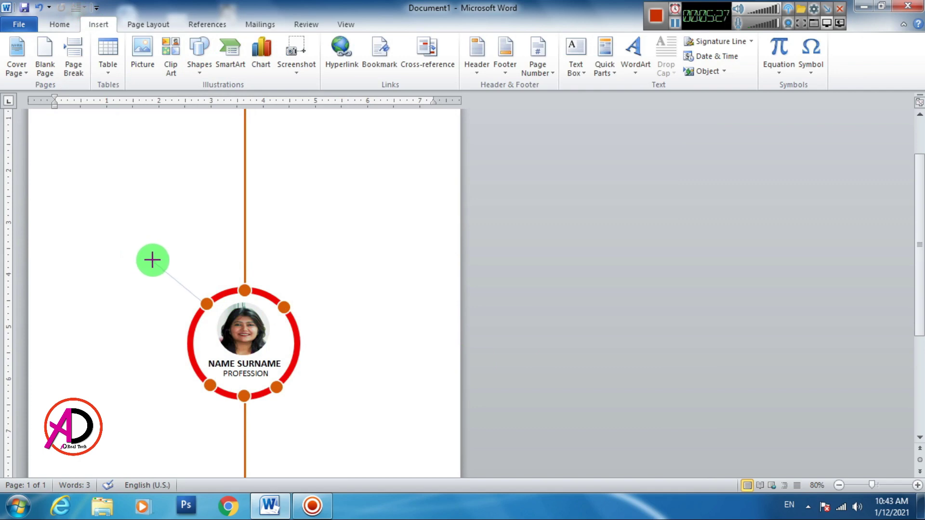
click(152, 261)
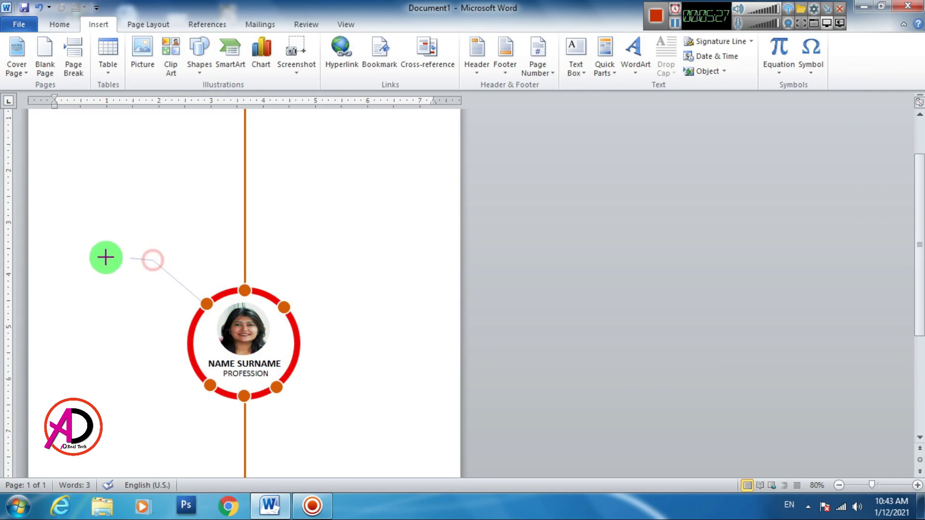
double_click(56, 260)
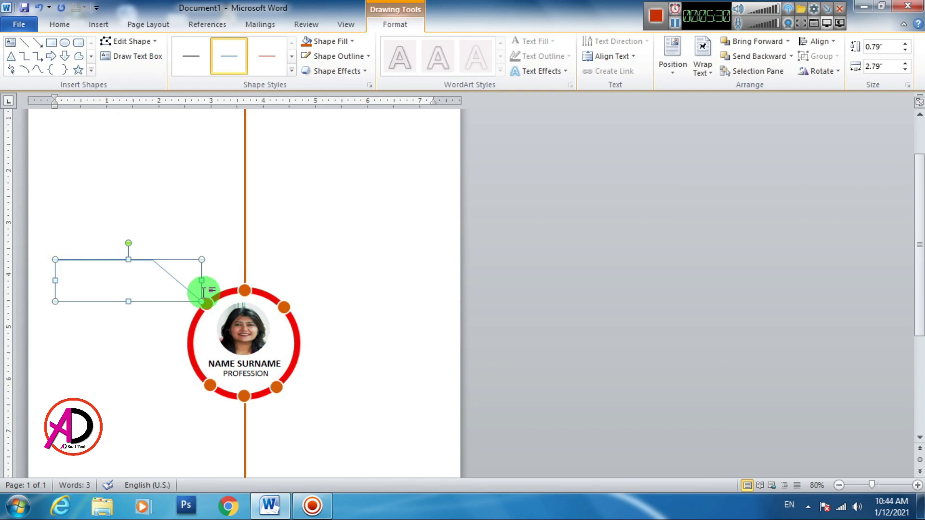
Step: Make the branch line red with a 1½ pt weight
click(341, 57)
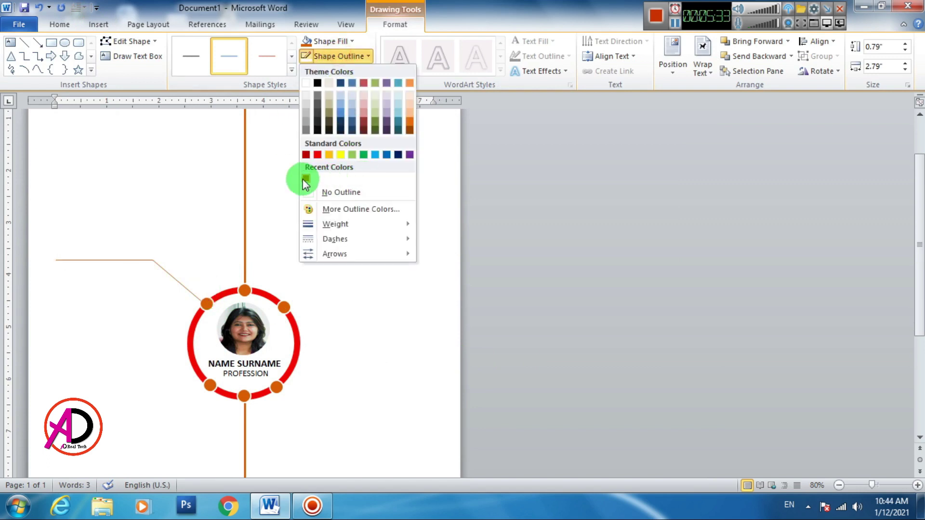
click(317, 155)
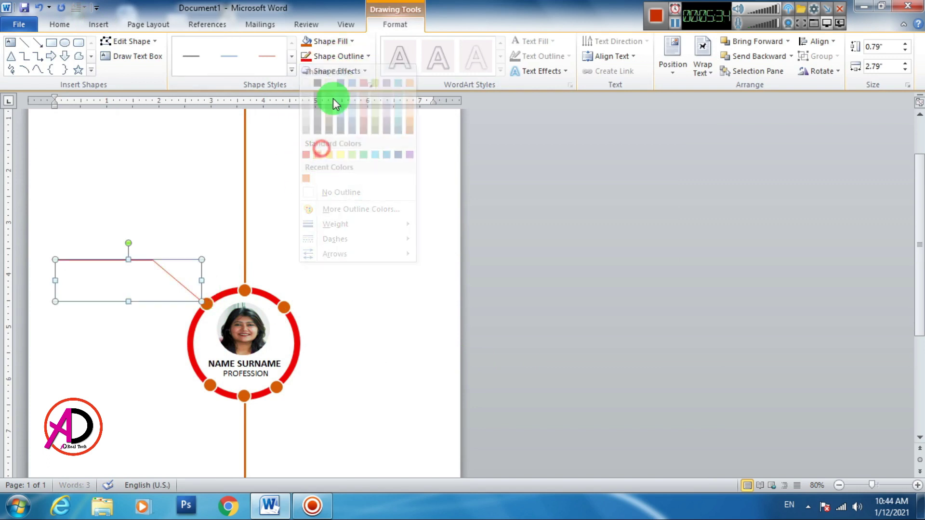
click(341, 56)
click(355, 191)
click(341, 57)
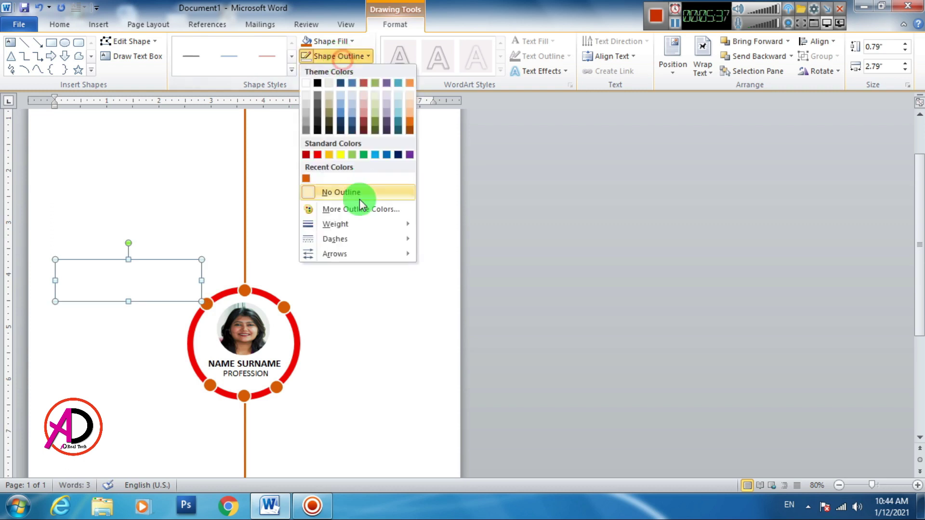
click(353, 226)
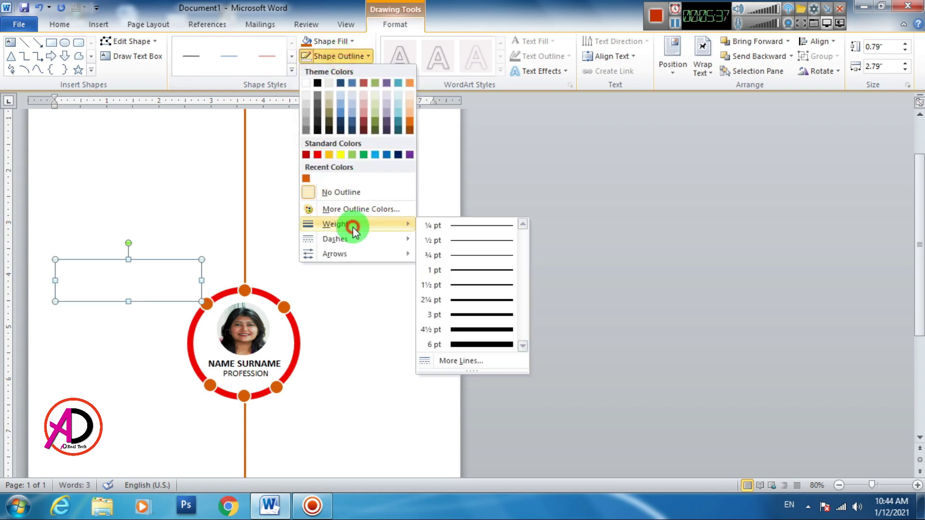
click(464, 286)
click(340, 57)
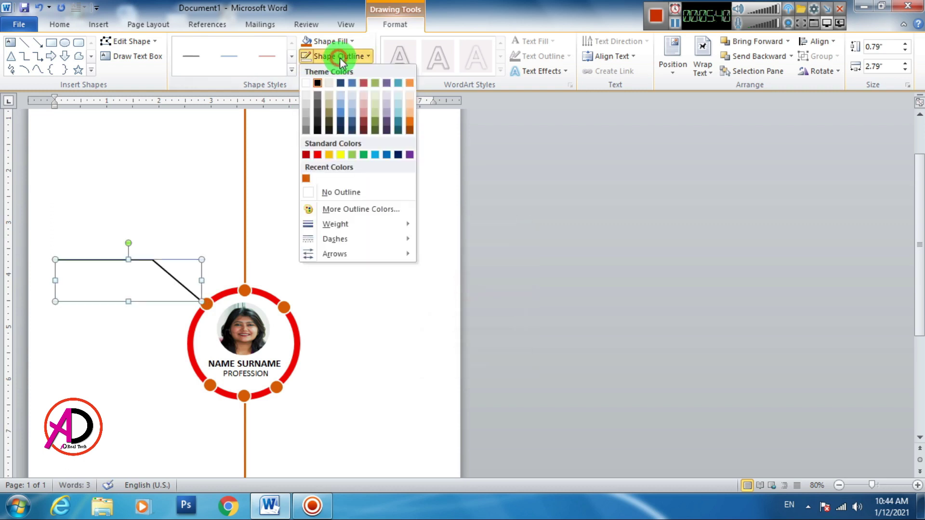
click(307, 156)
scroll(353, 295, down, 2)
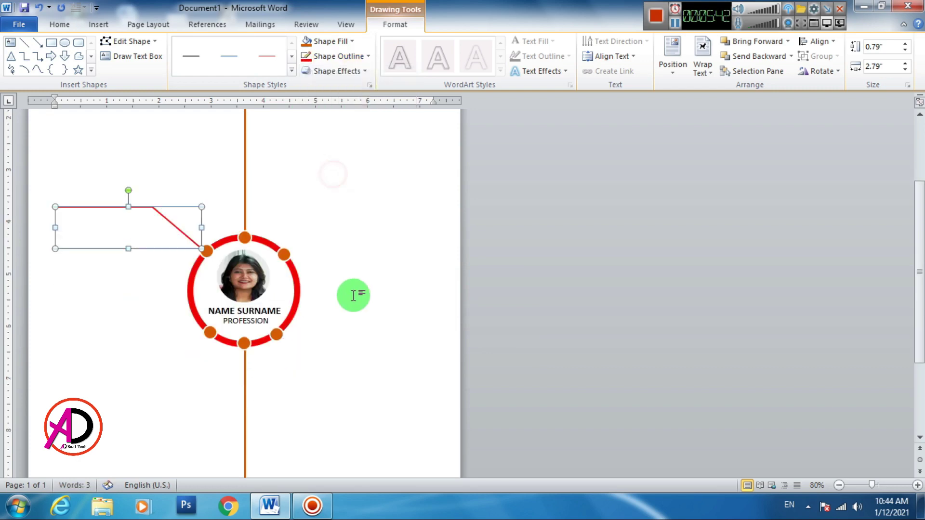
scroll(351, 302, up, 2)
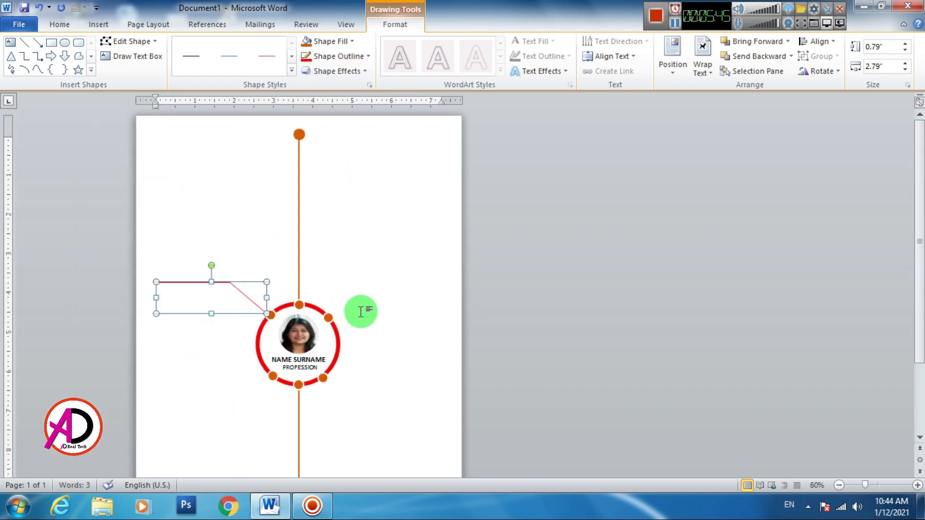
scroll(361, 310, up, 3)
Step: Copy the orange dot to the branch's left end, fill it red and remove its outline
click(245, 144)
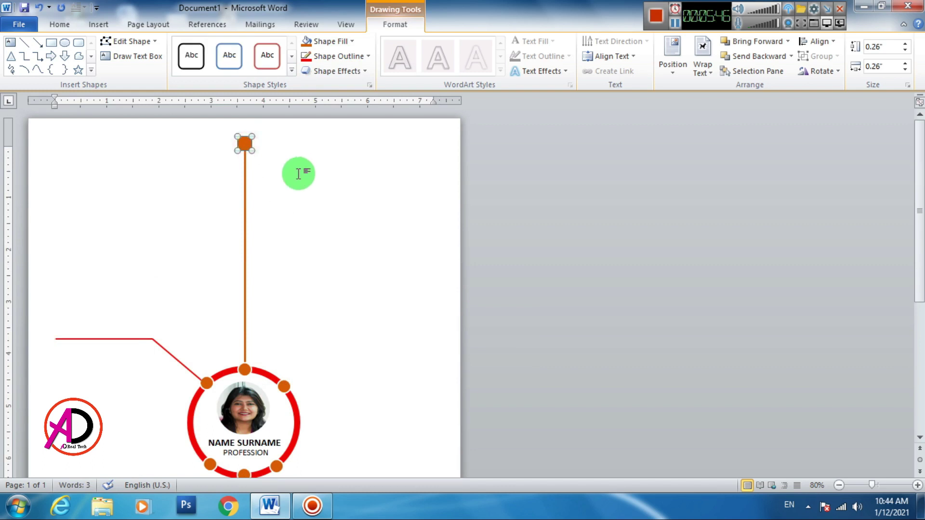
drag(245, 144, 253, 152)
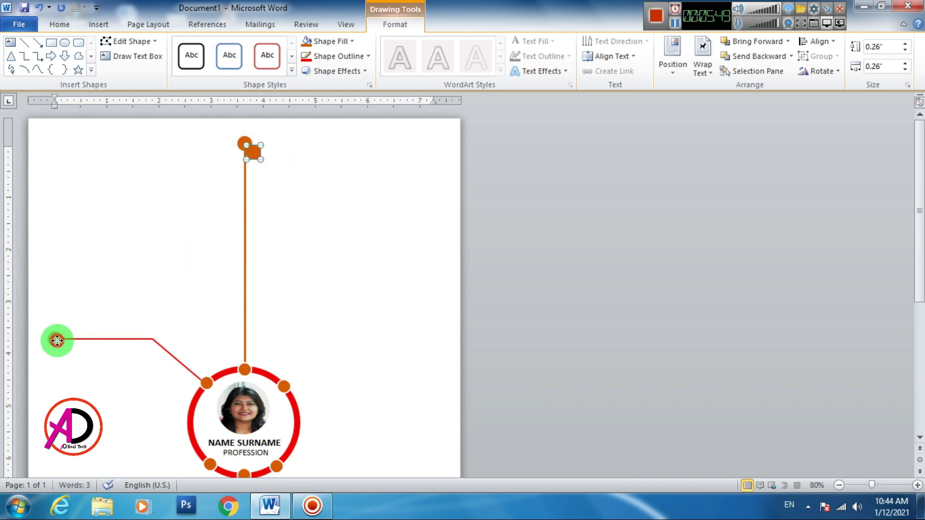
drag(57, 340, 57, 340)
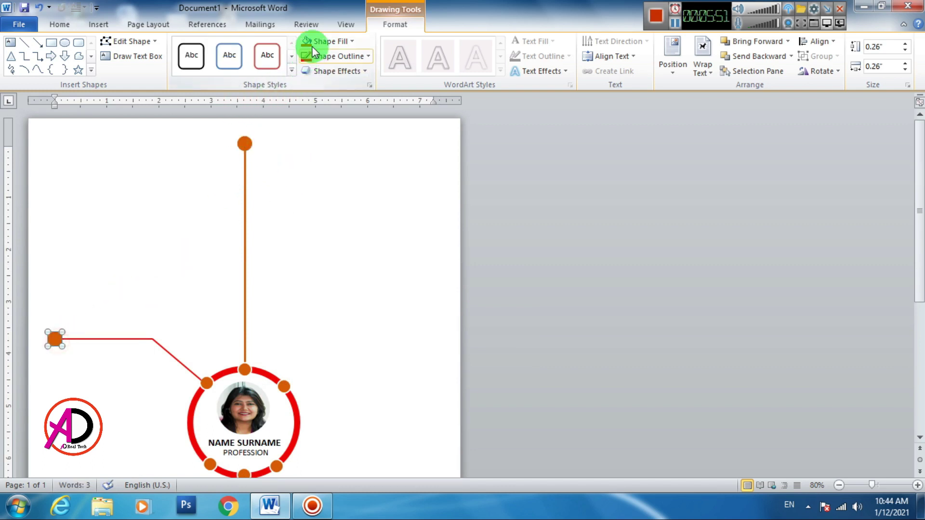
click(327, 40)
click(318, 140)
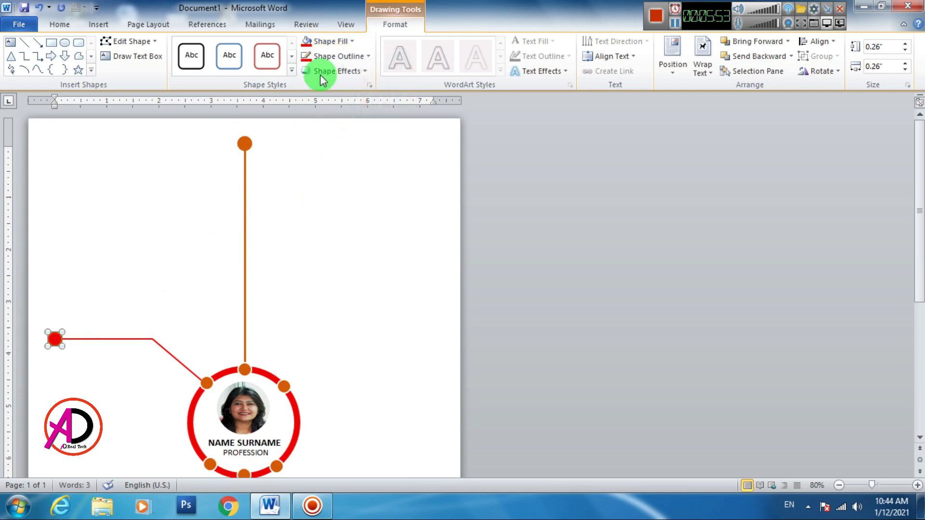
click(337, 56)
click(346, 192)
click(376, 316)
Step: Group the red branch line with its end dot
scroll(377, 318, down, 3)
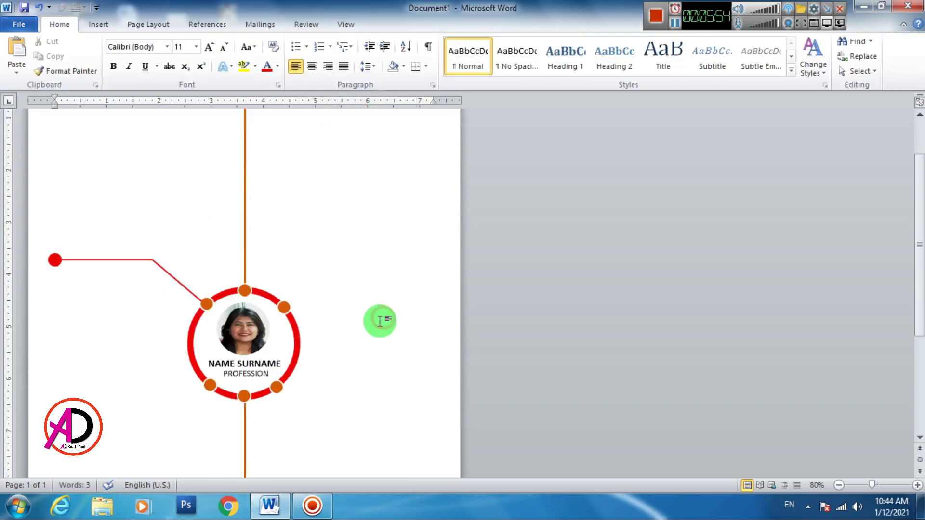
scroll(378, 318, up, 1)
click(170, 303)
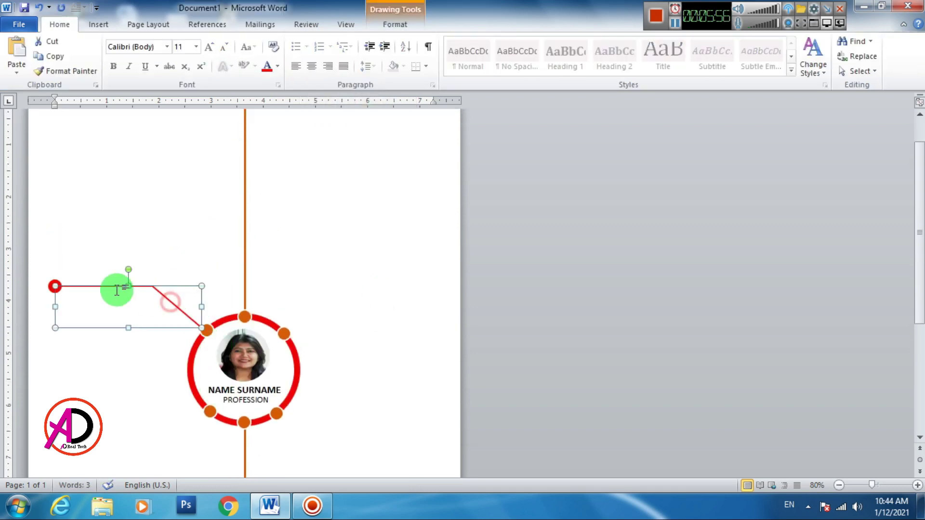
click(55, 288)
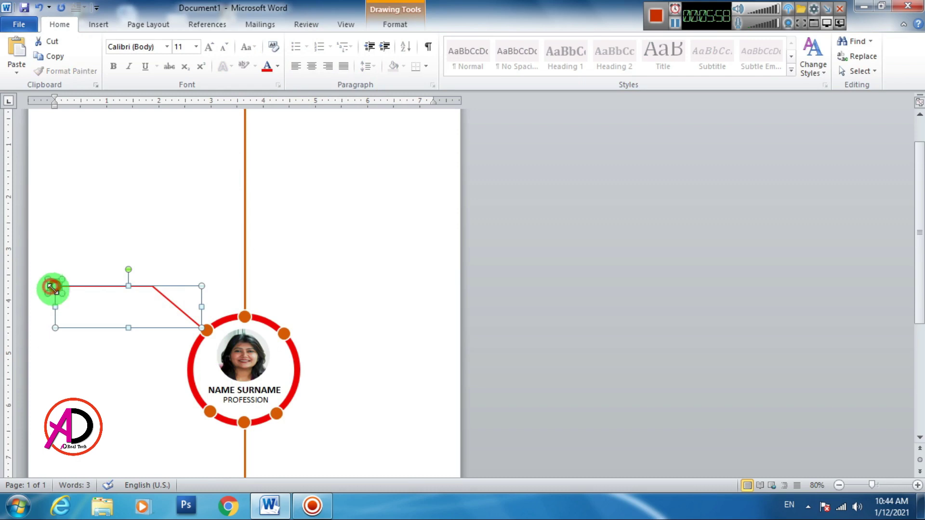
right_click(101, 288)
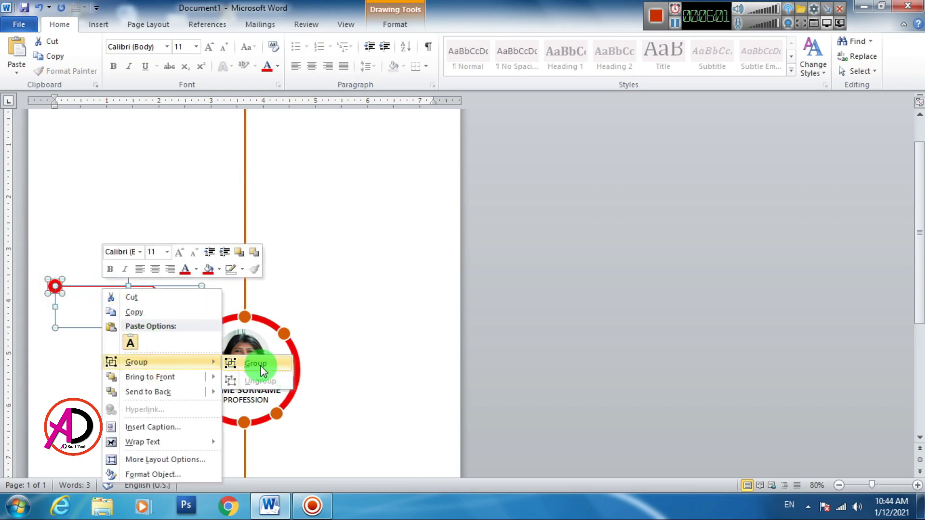
click(289, 366)
Step: Duplicate the grouped branch, flip it horizontally and place it on the ring's upper-right dot
key(ctrl+d)
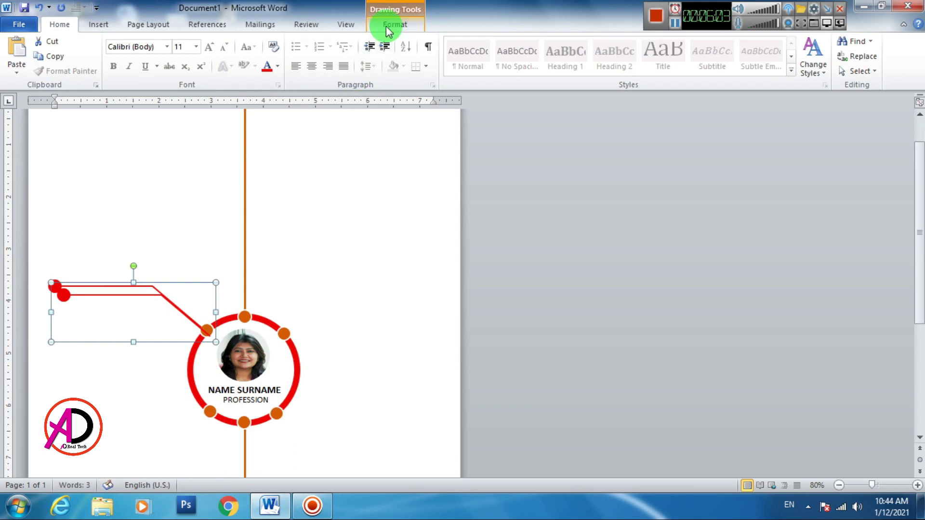
click(388, 24)
click(820, 71)
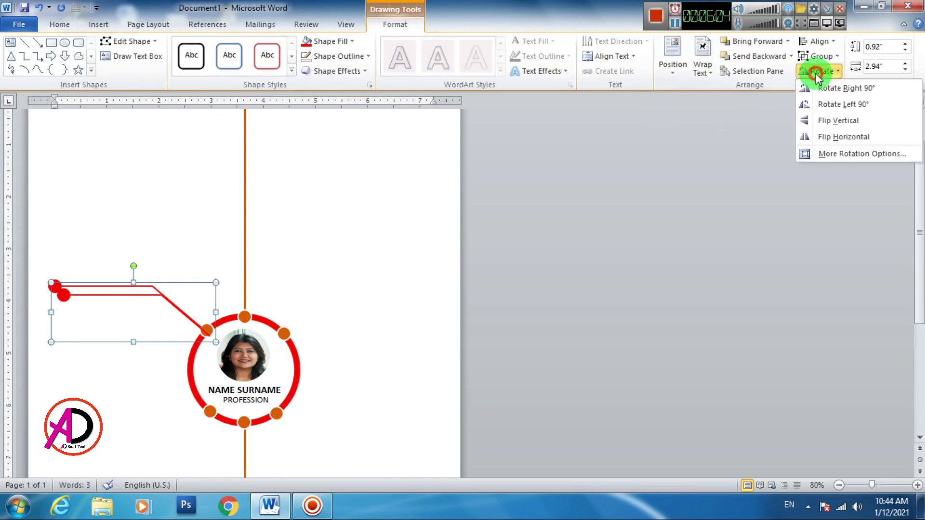
click(848, 136)
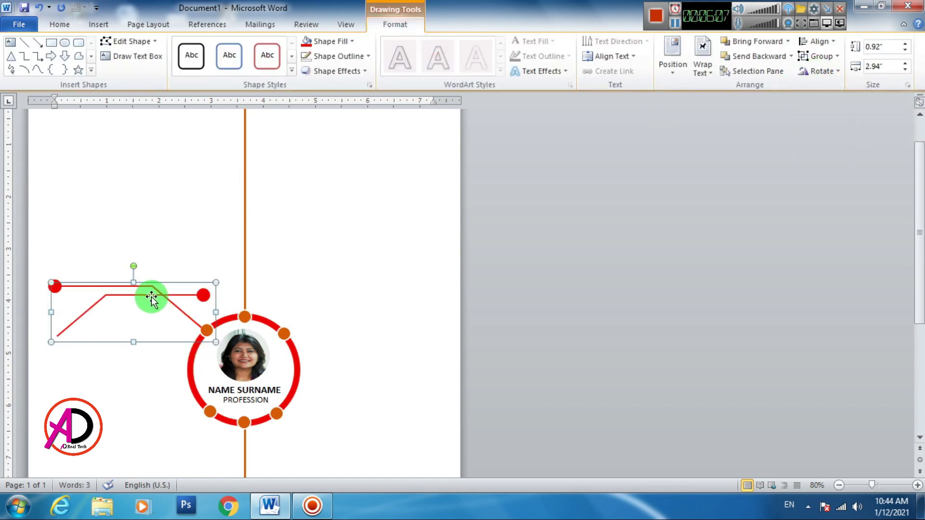
drag(152, 299, 386, 290)
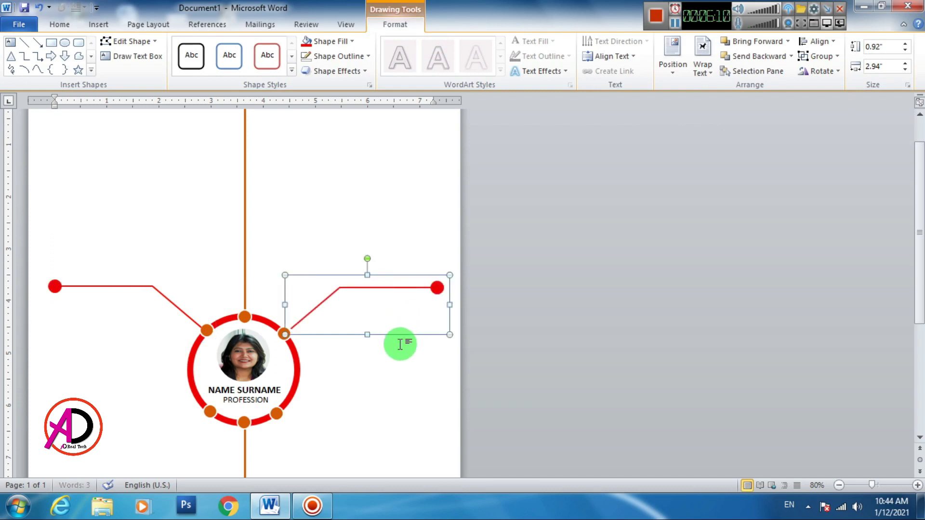
key(ctrl+z)
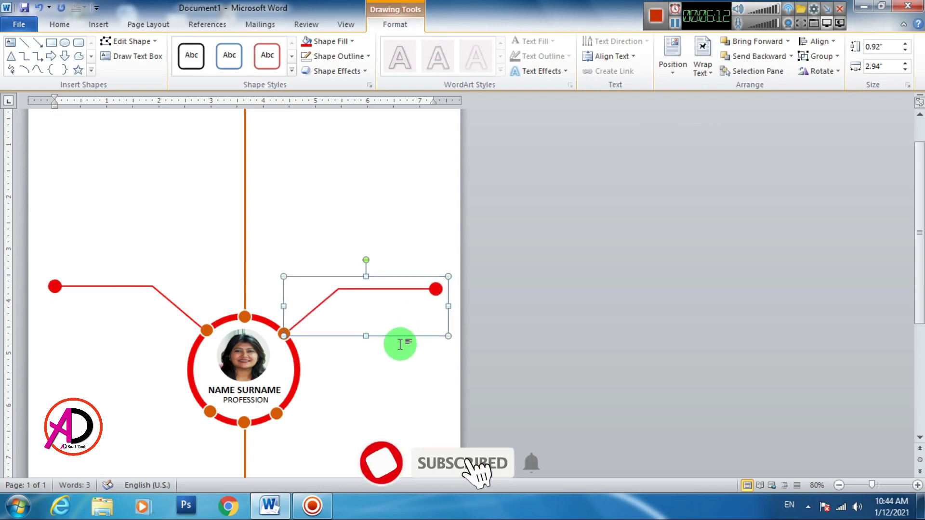
Step: Duplicate the upper-left red branch and flip the copy vertically
click(364, 397)
scroll(364, 398, down, 3)
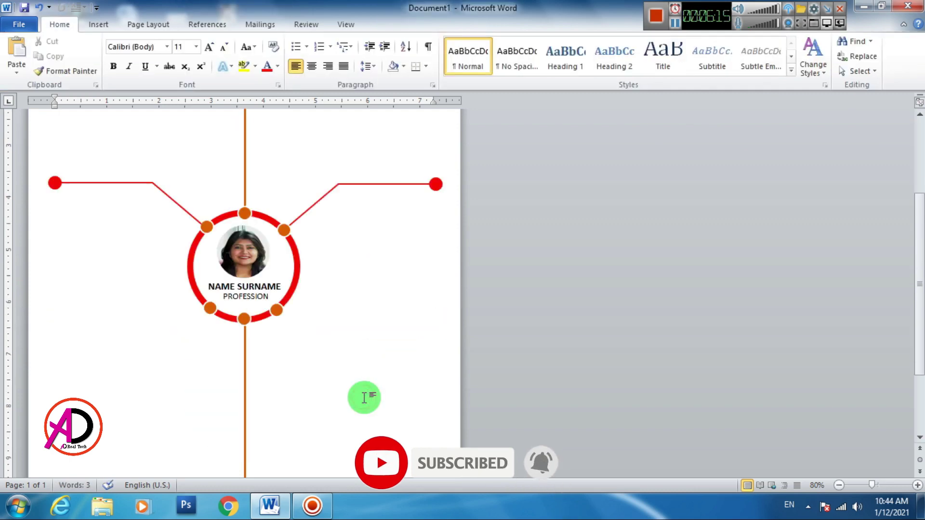
scroll(364, 397, up, 3)
scroll(364, 398, down, 3)
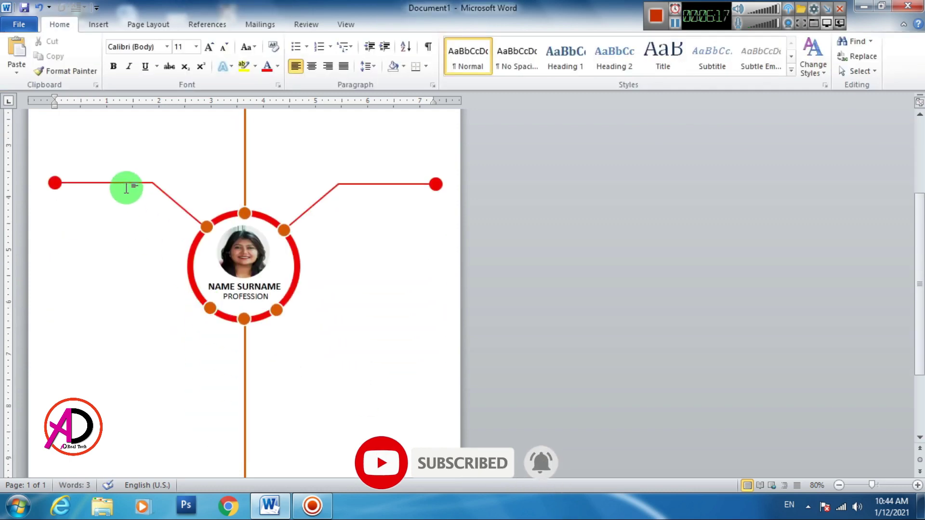
click(125, 187)
click(396, 24)
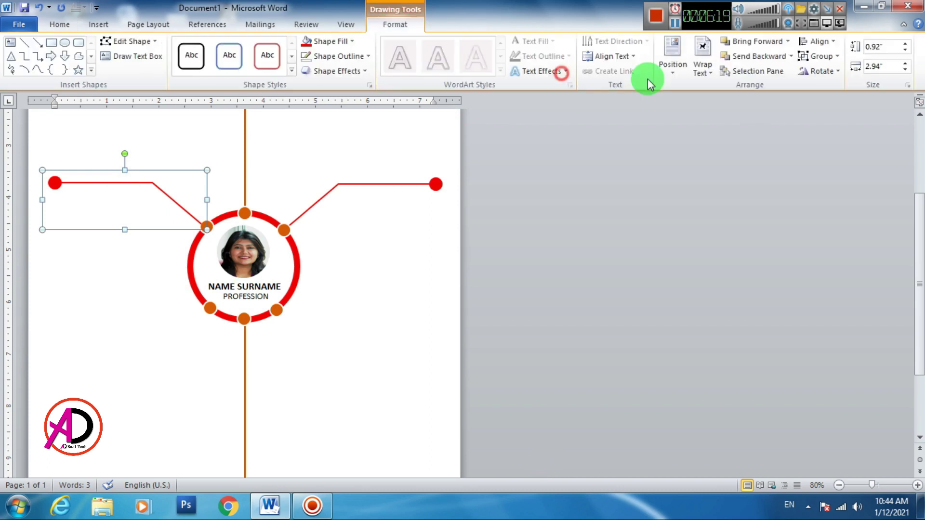
click(819, 72)
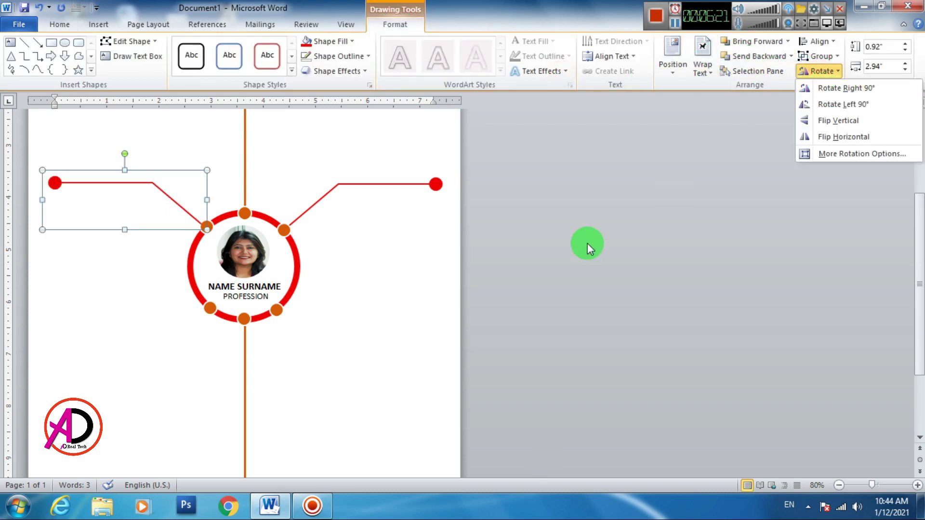
click(145, 170)
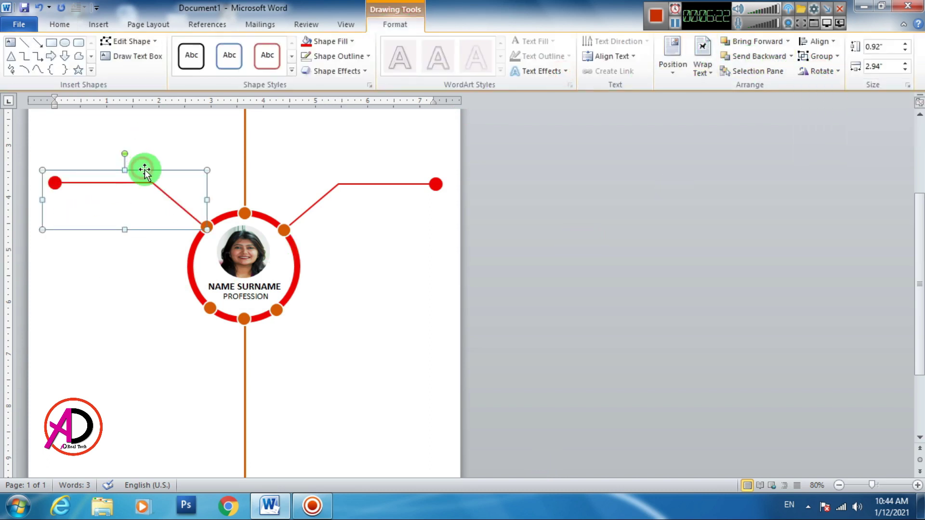
key(ctrl+d)
click(830, 71)
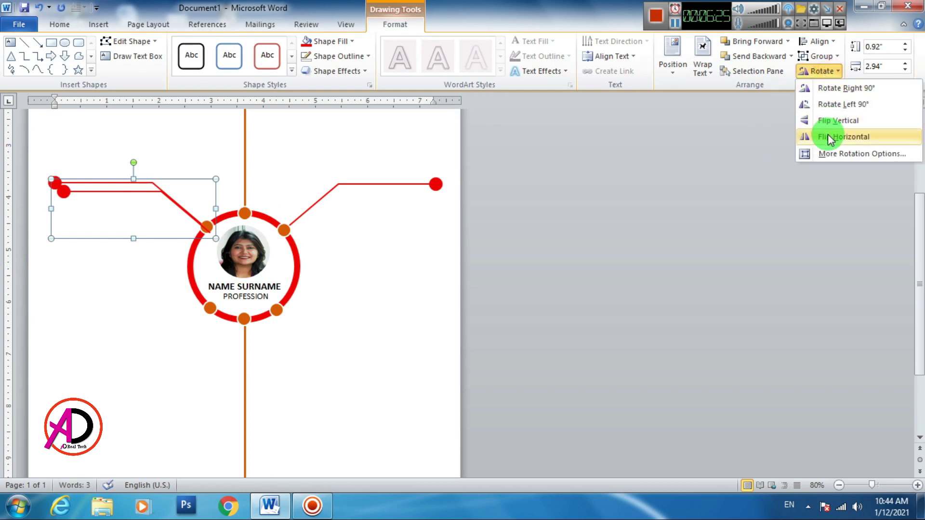
click(834, 121)
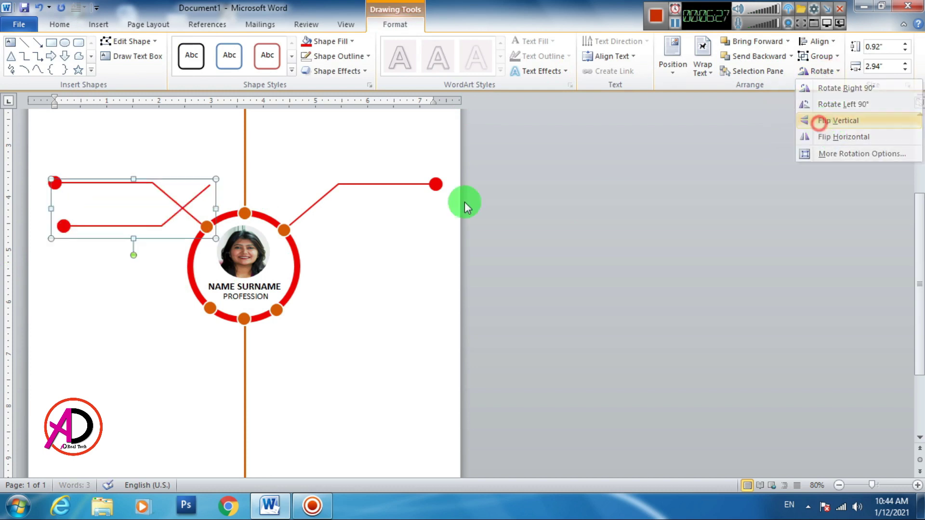
Step: Move the flipped branch onto the ring's lower-left dot, nudging it into alignment
mouse_move(157, 225)
mouse_down()
mouse_move(148, 354)
mouse_move(157, 353)
mouse_up()
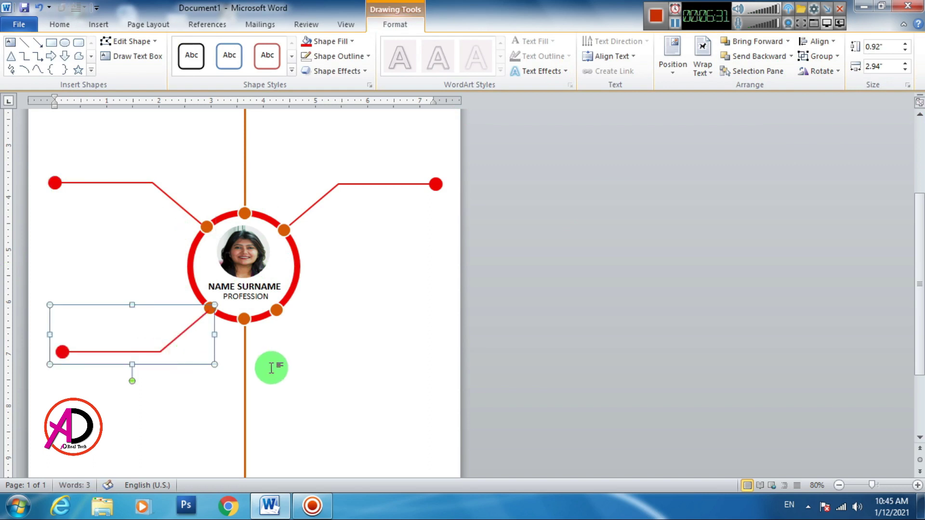
key(ctrl+Left)
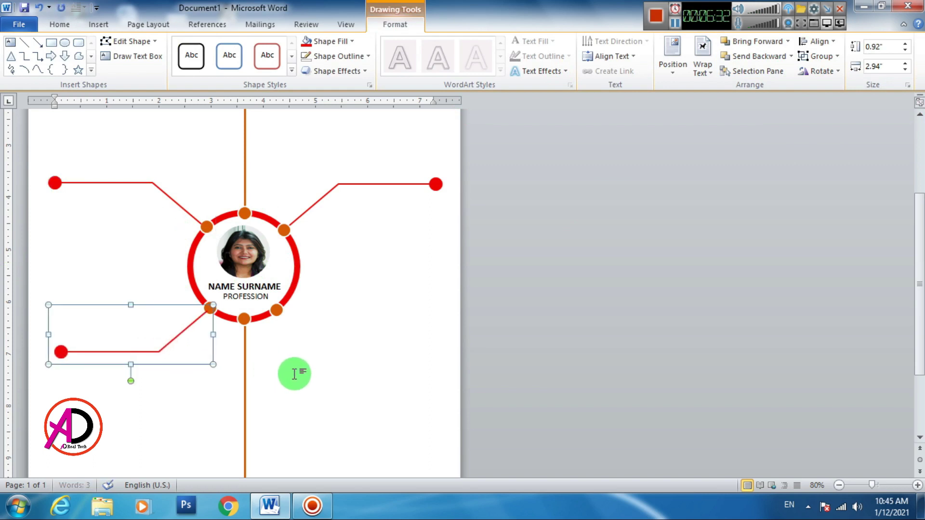
key(ctrl+Left)
key(ctrl+Up)
key(ctrl+Left)
key(ctrl+Left)
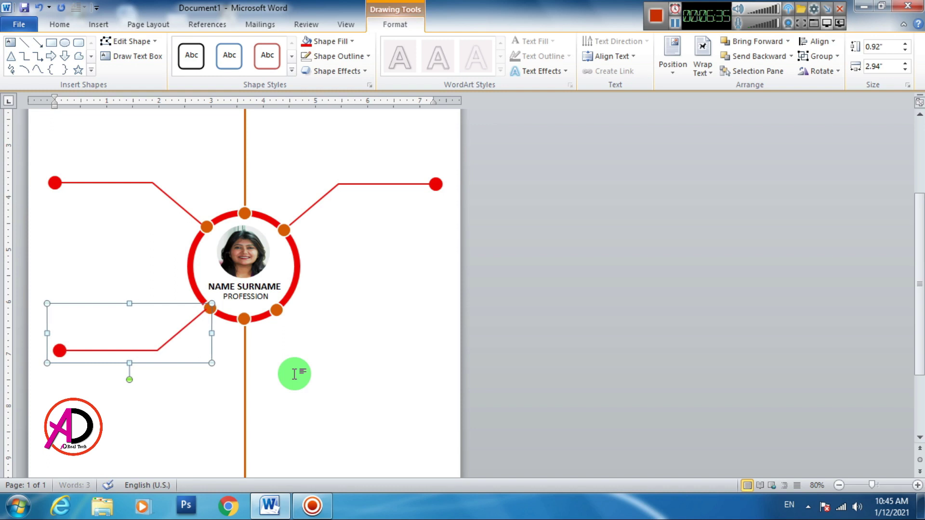
key(ctrl+Down)
key(ctrl+Down)
key(ctrl+Left)
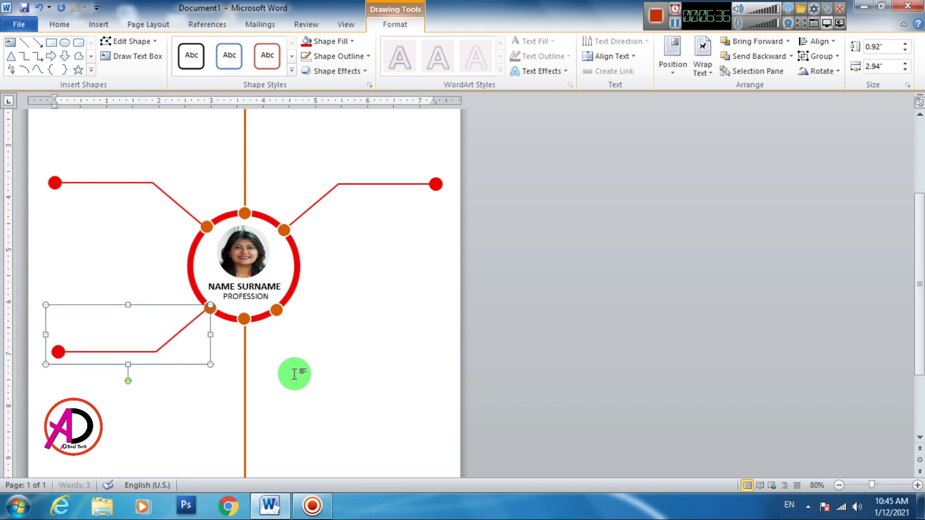
Step: Duplicate the lower-left branch, flip it horizontally and place it at the ring's lower-right
key(ctrl+d)
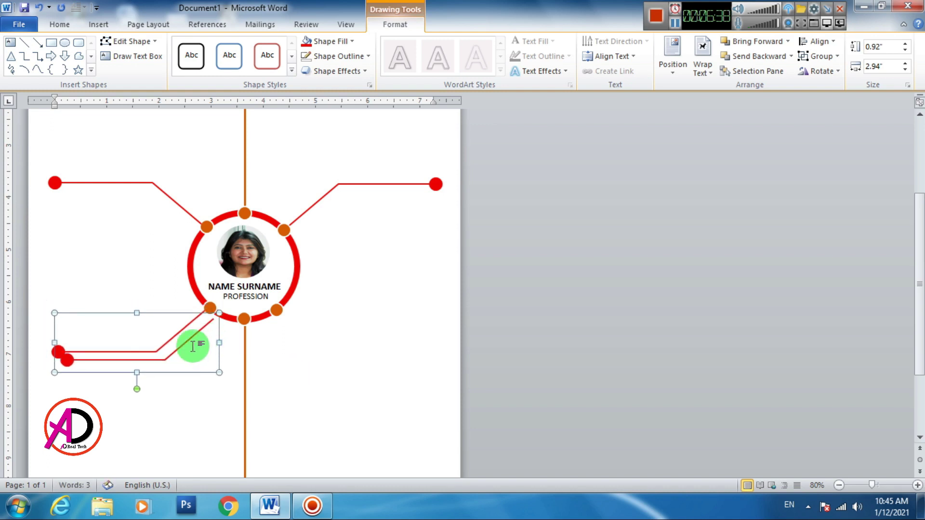
click(810, 73)
click(863, 137)
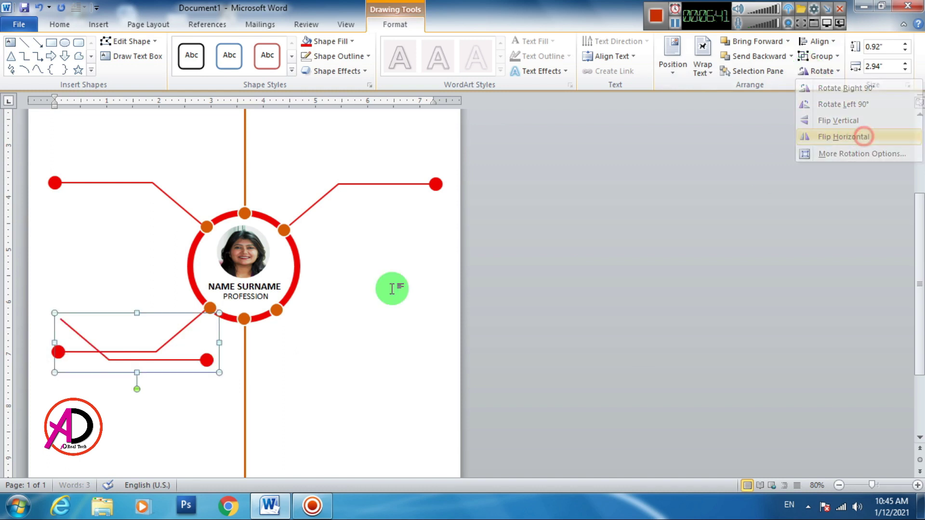
drag(194, 360, 412, 352)
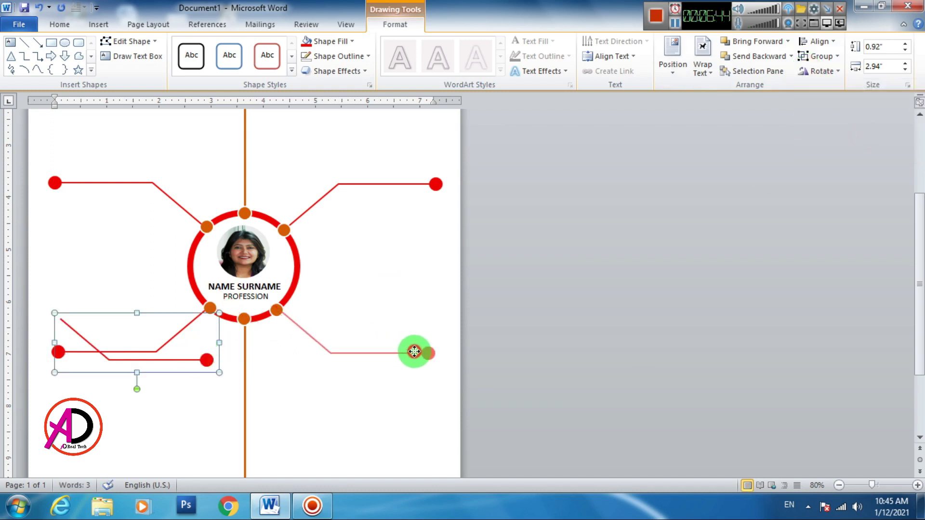
drag(414, 352, 414, 353)
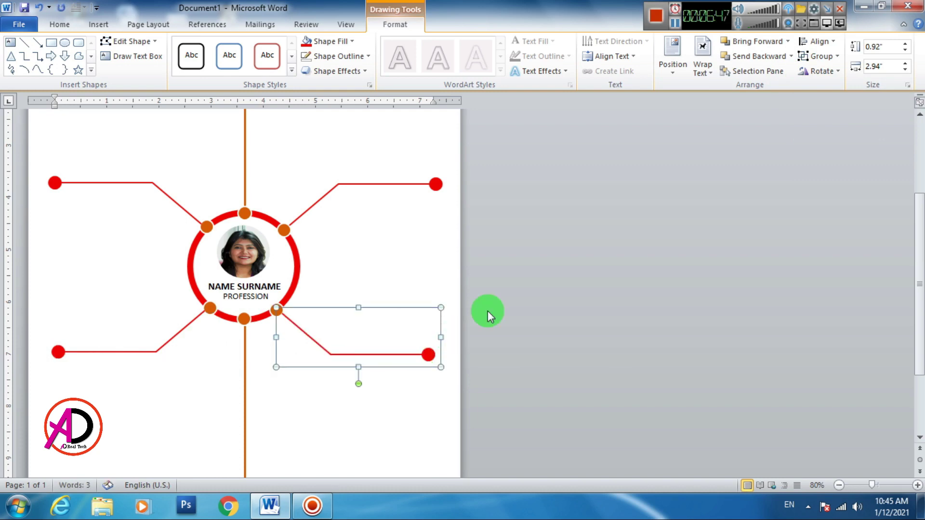
click(525, 285)
scroll(478, 293, up, 4)
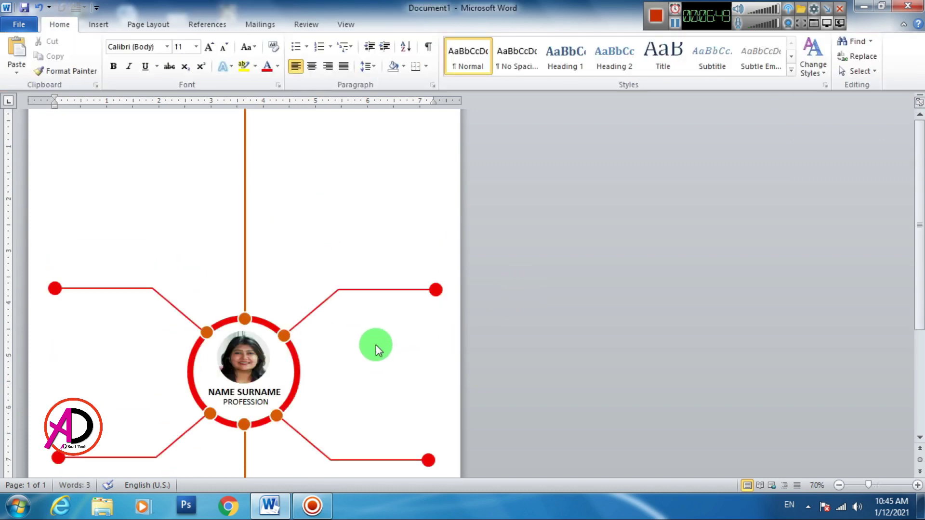
Step: Draw a rectangle shape at the top-left corner of the page
ctrl+scroll(376, 345, down, 2)
ctrl+scroll(285, 331, up, 2)
scroll(332, 322, down, 3)
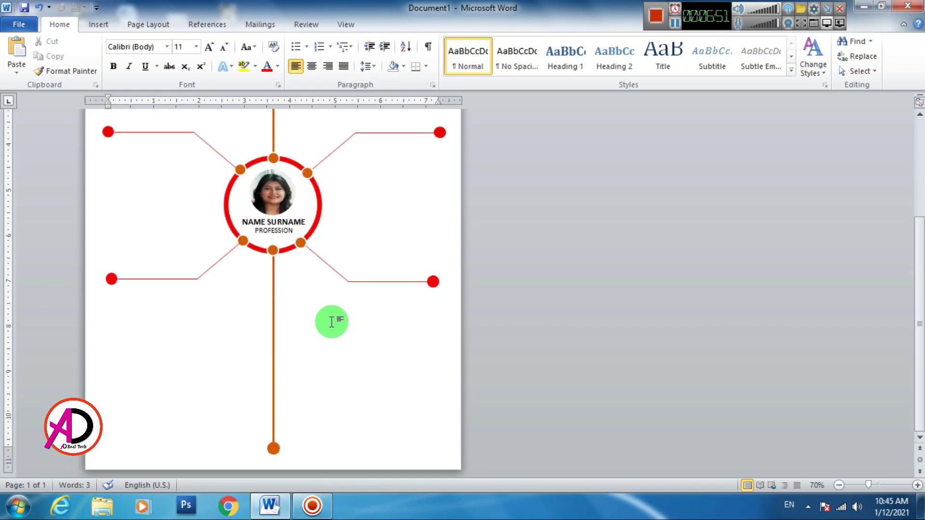
scroll(331, 321, up, 2)
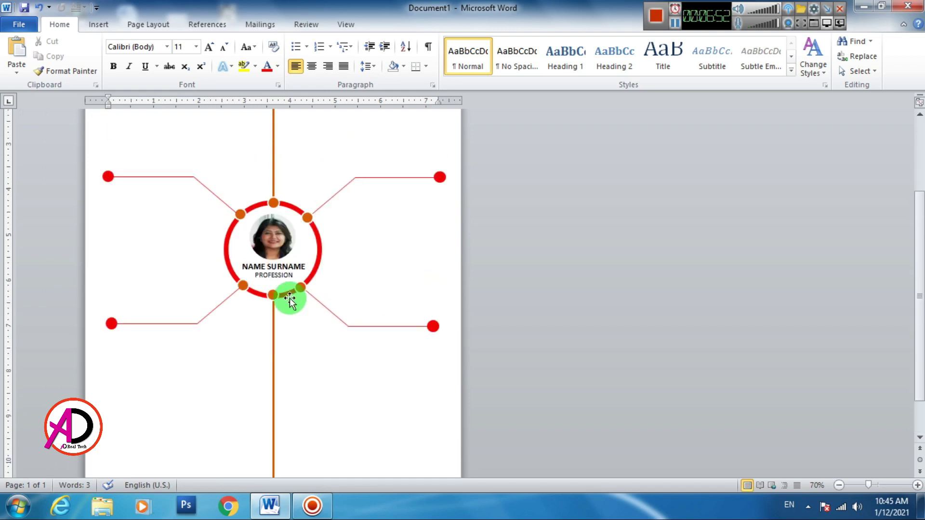
scroll(289, 299, up, 6)
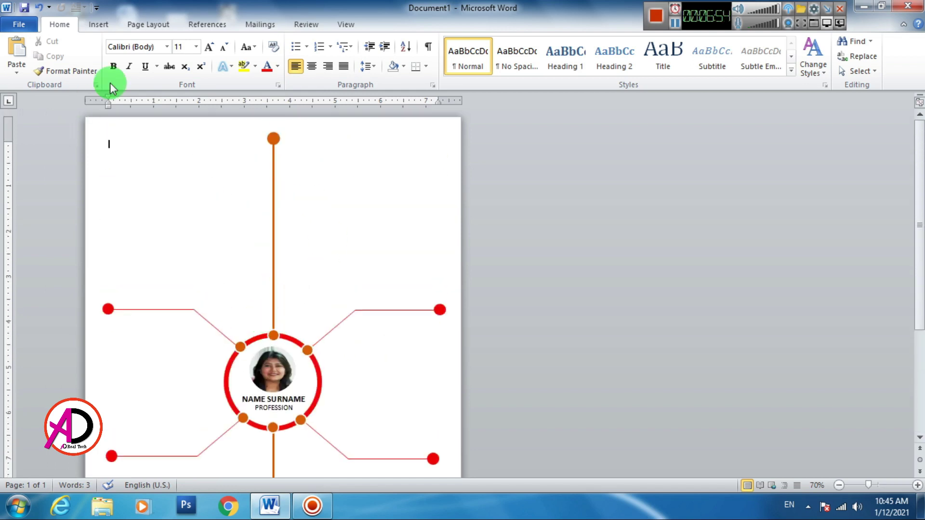
click(98, 25)
click(197, 53)
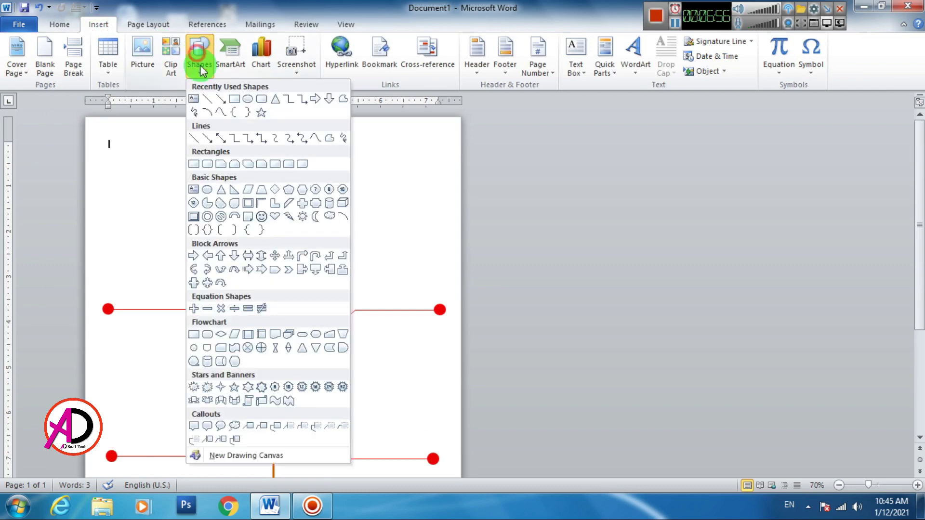
click(224, 103)
drag(111, 141, 197, 161)
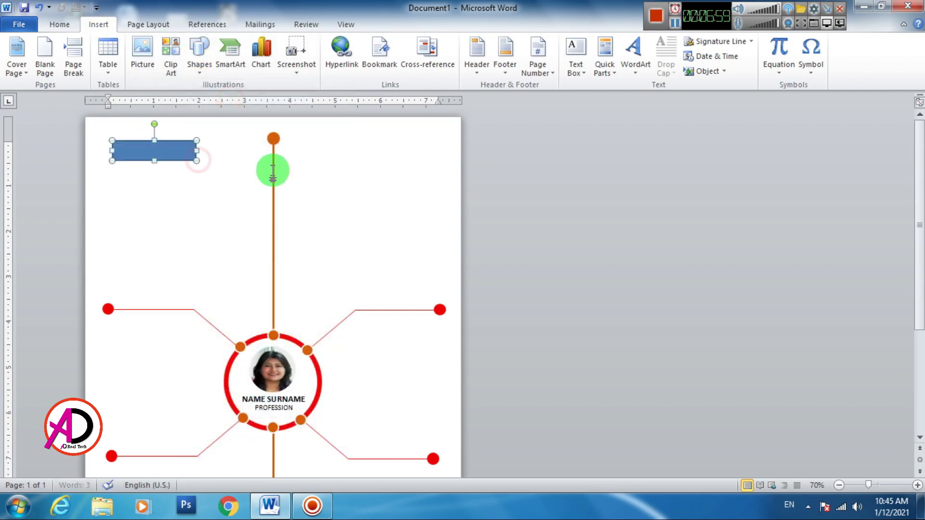
Step: Fill the rectangle red, remove its outline, and shift it slightly left
click(341, 42)
click(318, 139)
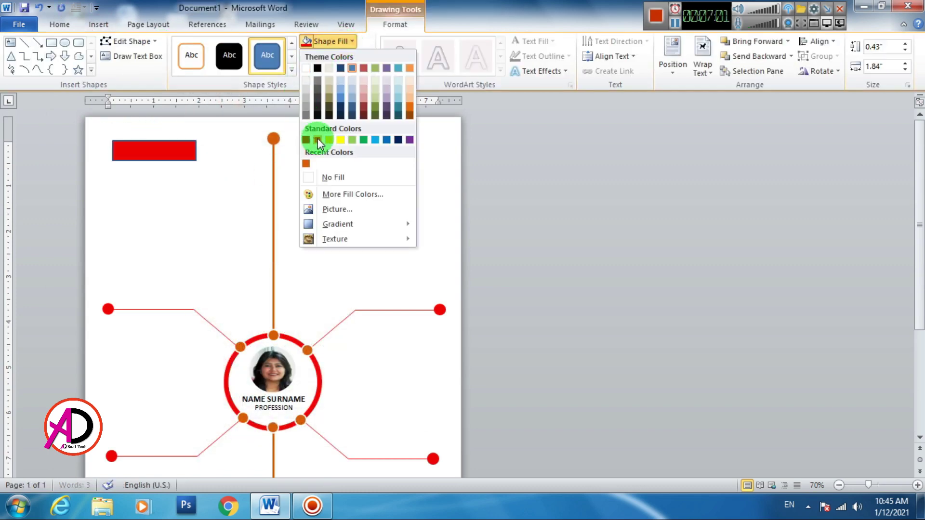
click(329, 57)
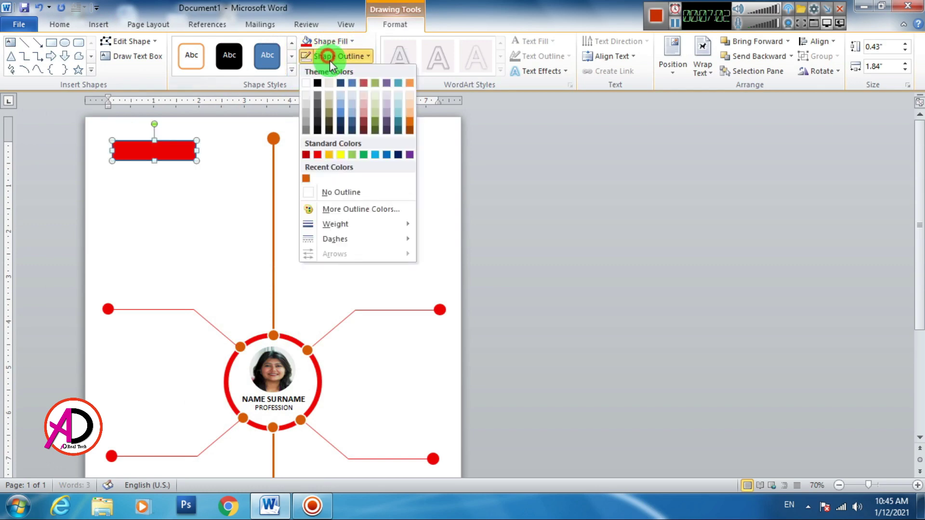
click(339, 185)
click(616, 227)
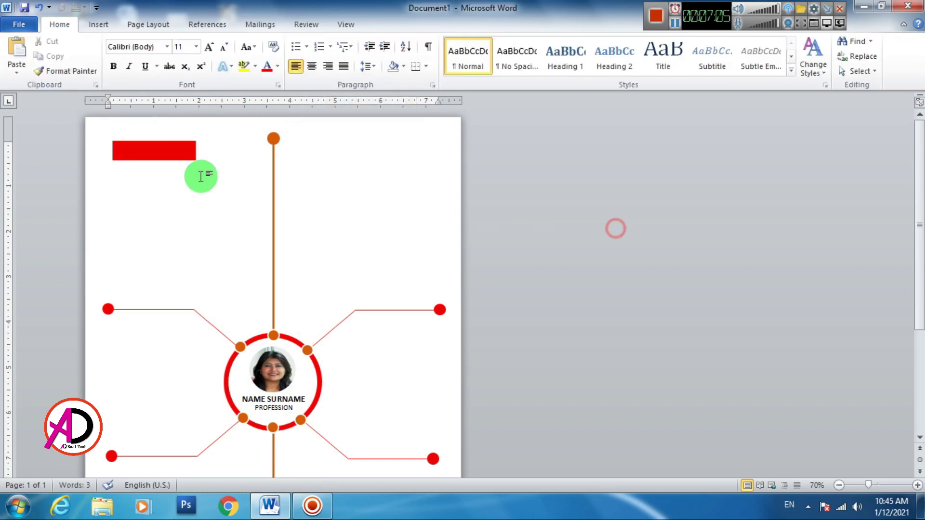
drag(137, 152, 131, 152)
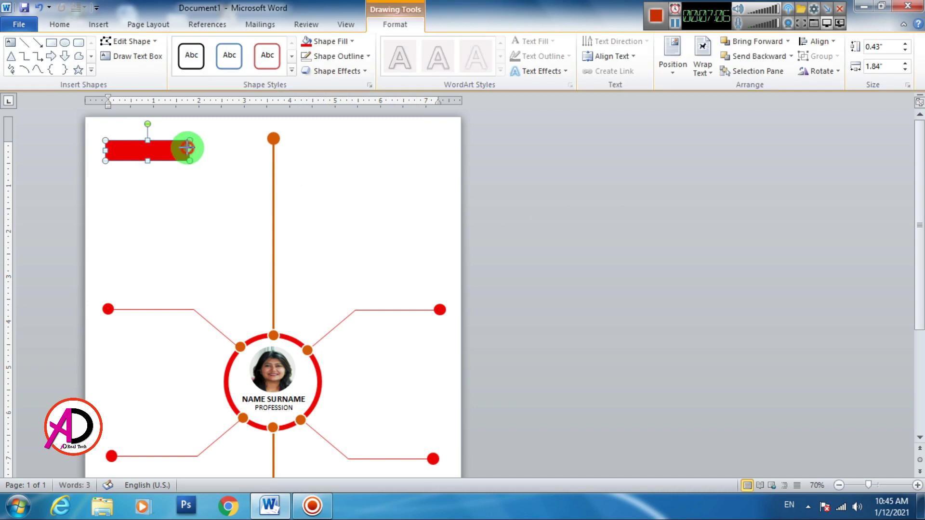
click(526, 257)
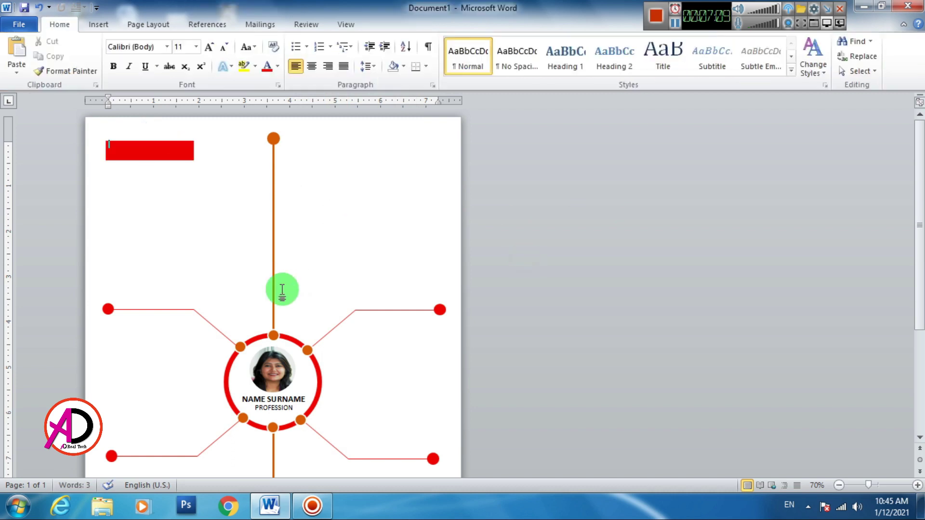
Step: Add a white No Spacing WordArt heading 'ABOUT ME' enlarged to 20 pt on the red bar
click(104, 28)
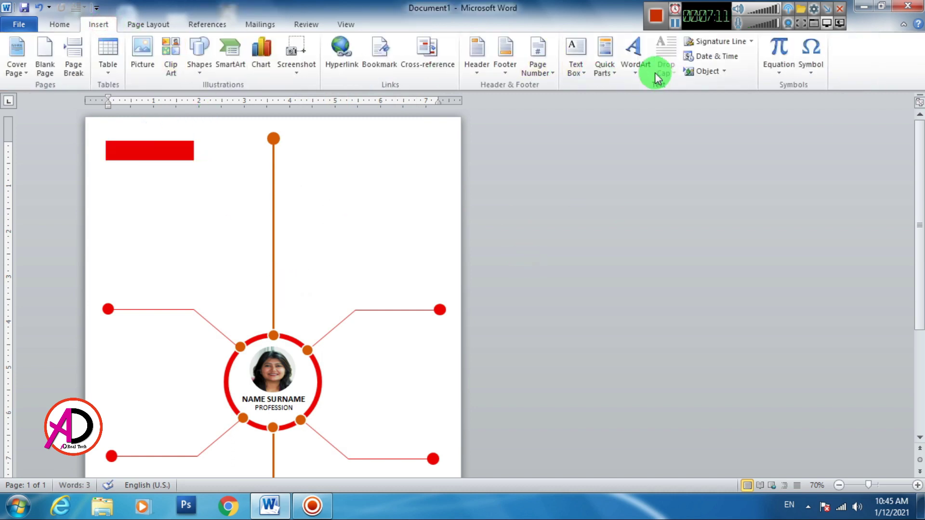
click(640, 59)
click(634, 100)
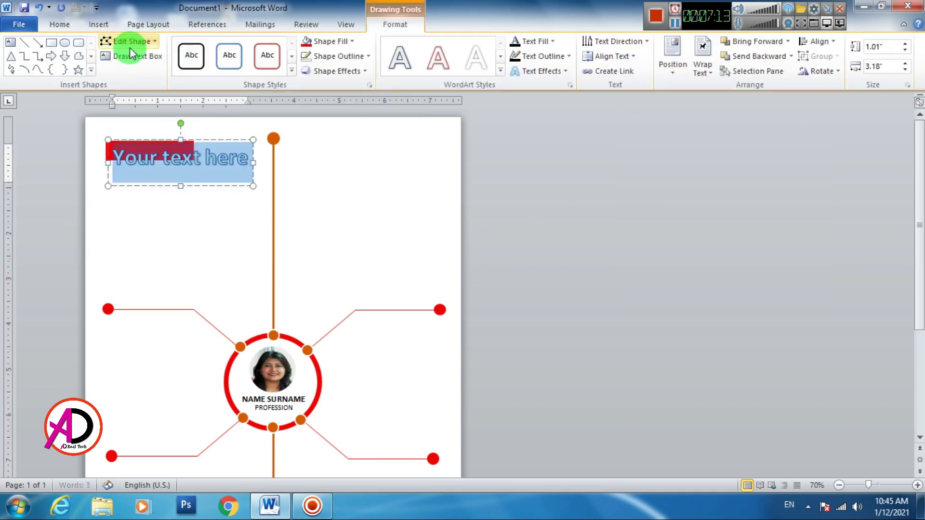
click(59, 24)
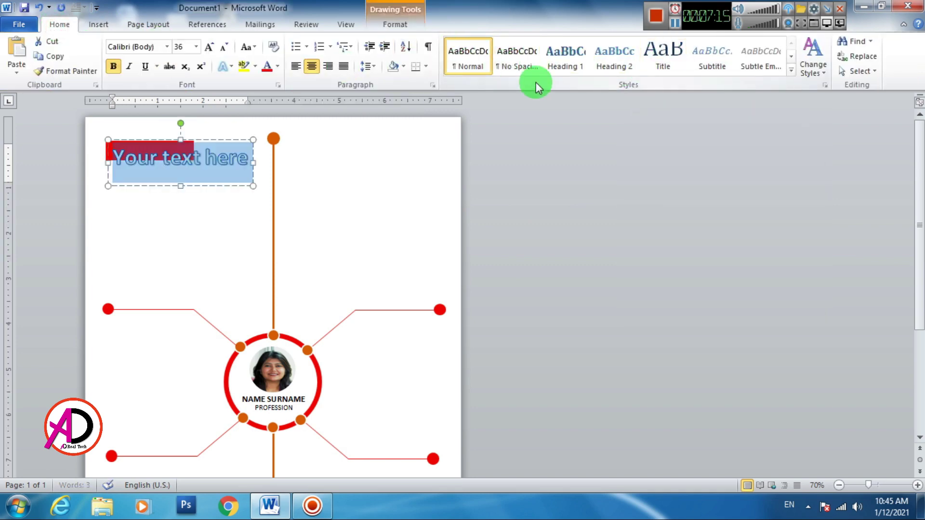
click(523, 60)
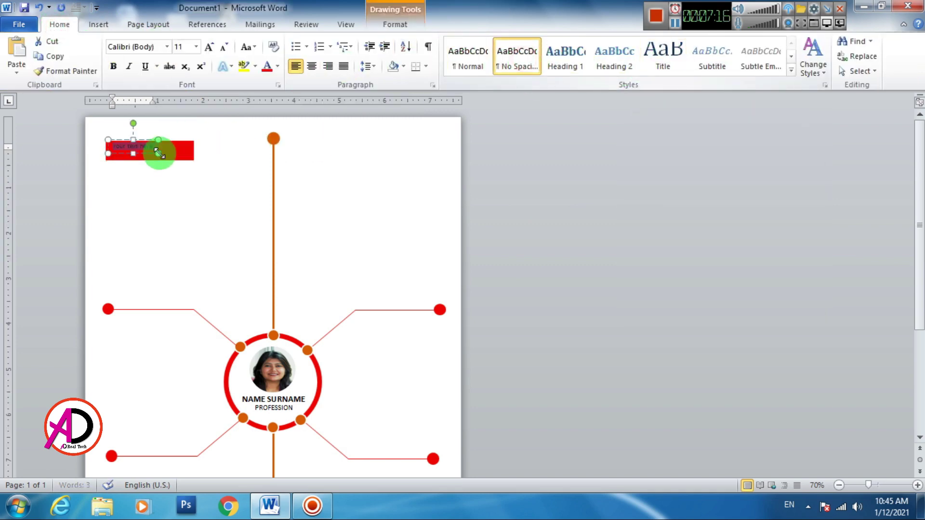
click(279, 70)
click(267, 108)
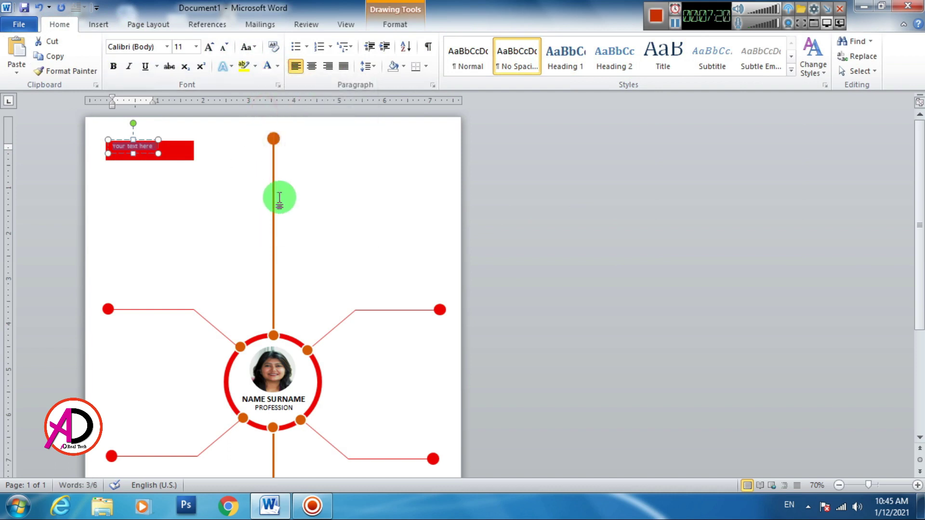
text(ABOUT ME)
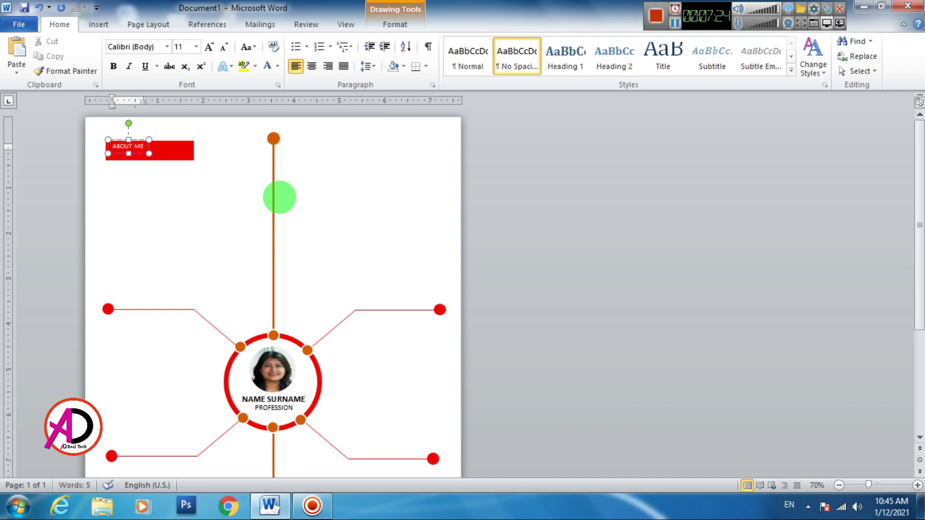
key(ctrl+shift+period)
key(ctrl+shift+period)
key(ctrl+shift+period)
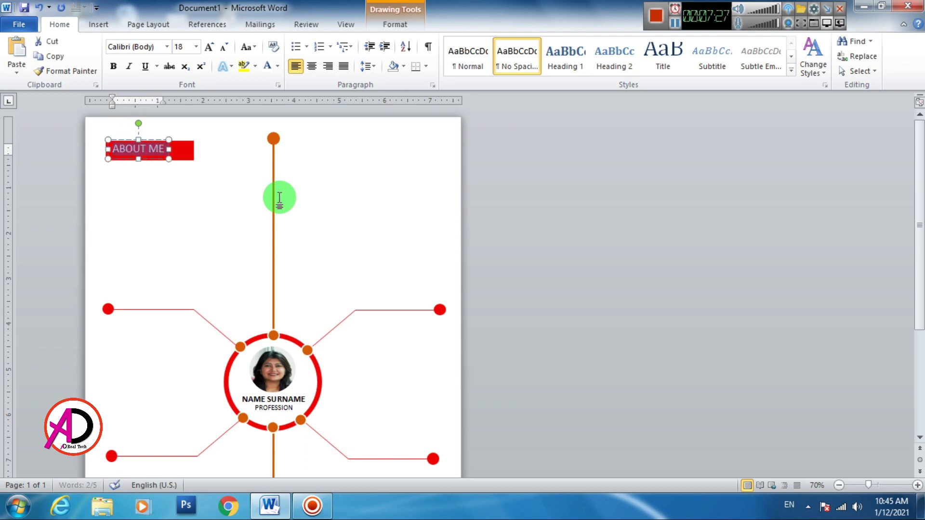
key(ctrl+shift+period)
key(ctrl+shift+period)
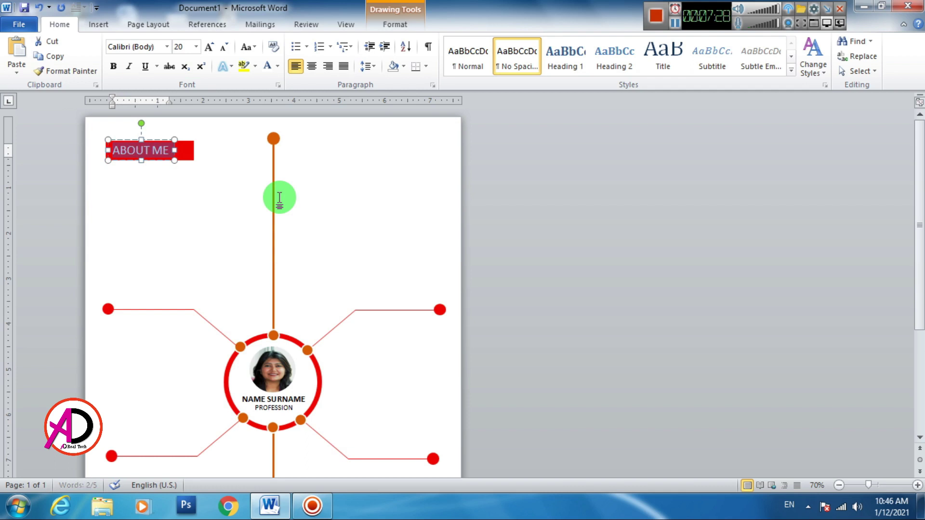
Step: Nudge the ABOUT ME label box one step to the right within the bar
click(593, 212)
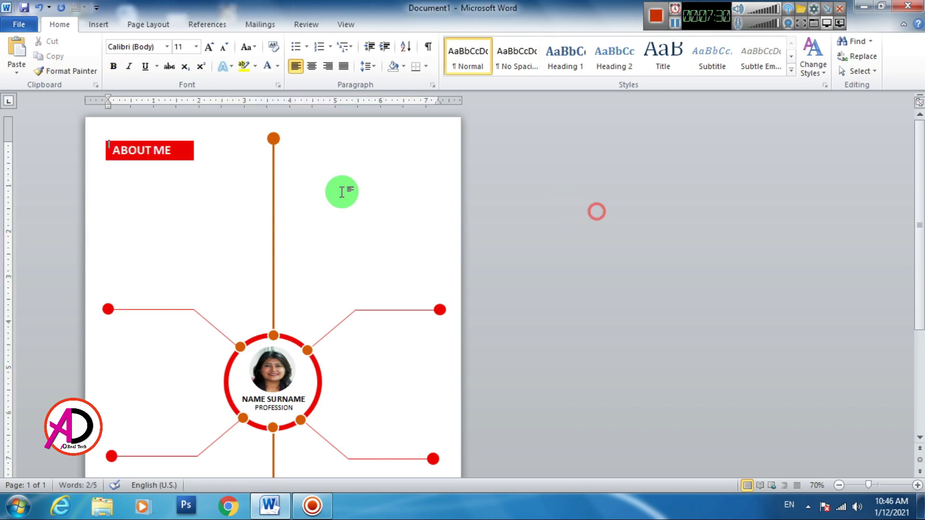
click(158, 142)
click(198, 146)
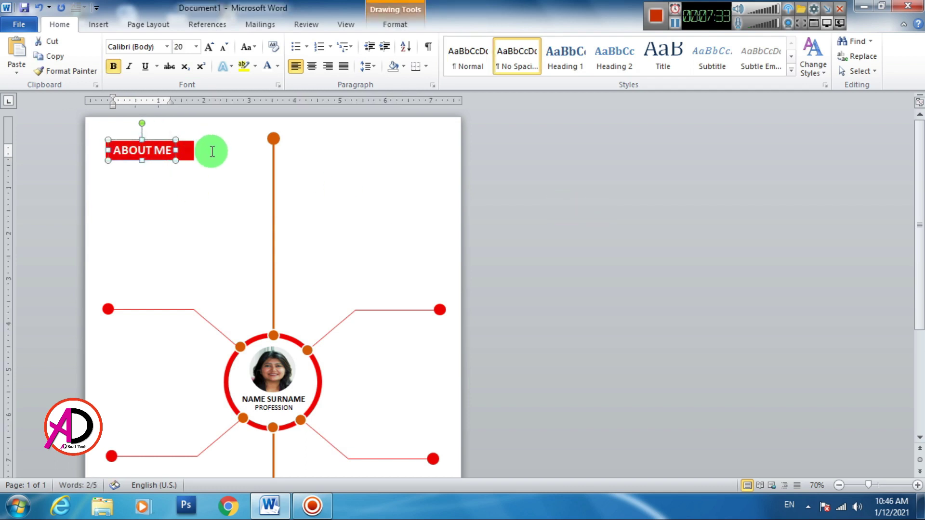
key(Right)
key(Right)
key(Right)
click(558, 246)
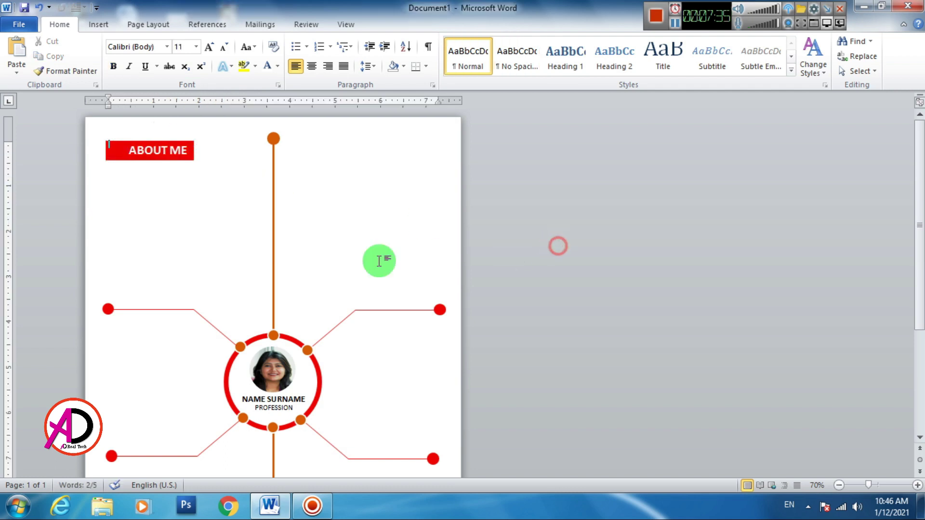
Step: Draw a text box below the ABOUT ME heading, widening it slightly to the left
click(98, 24)
click(198, 60)
click(194, 100)
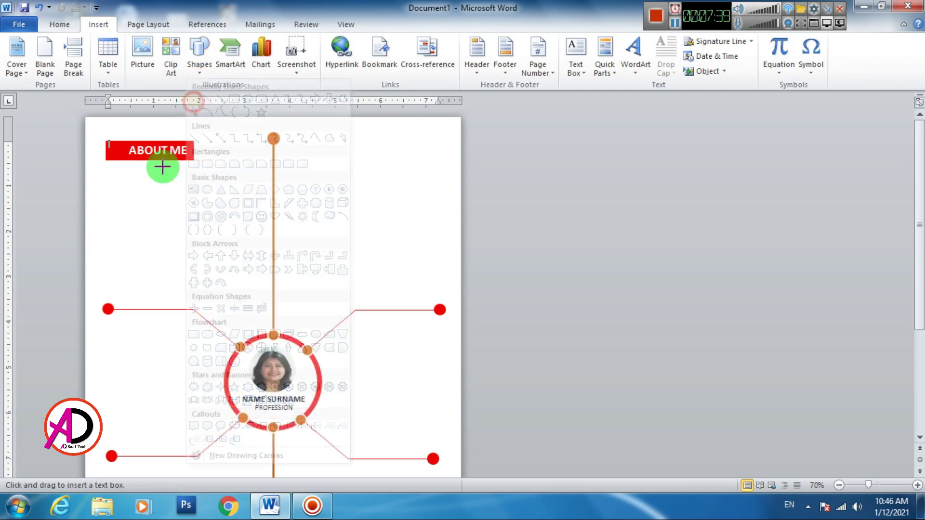
drag(107, 169, 262, 286)
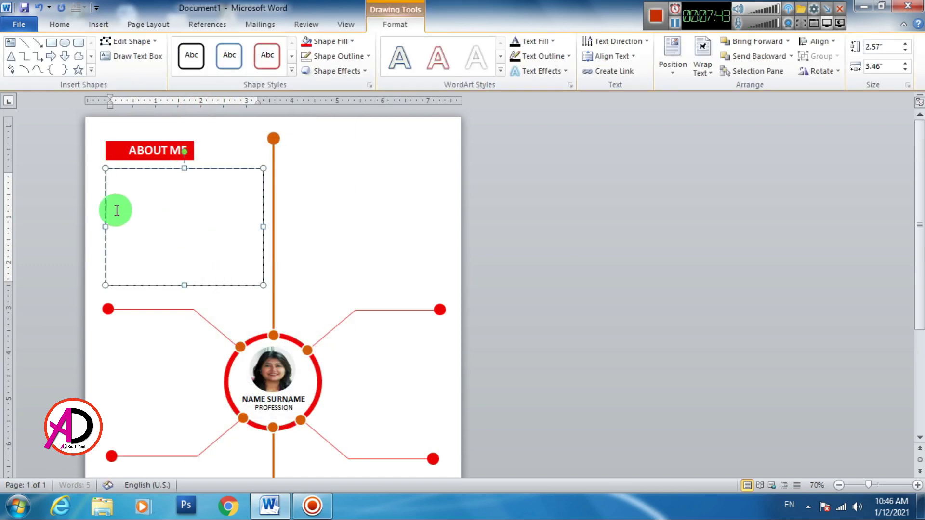
click(102, 224)
drag(102, 225, 102, 224)
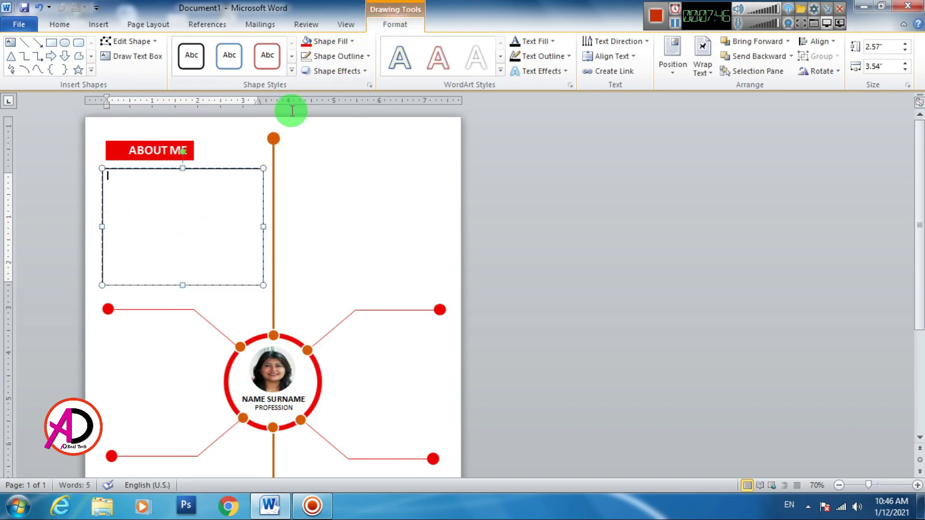
Step: Copy the Lorem ipsum paragraph from the Document file and return to the resume
click(858, 11)
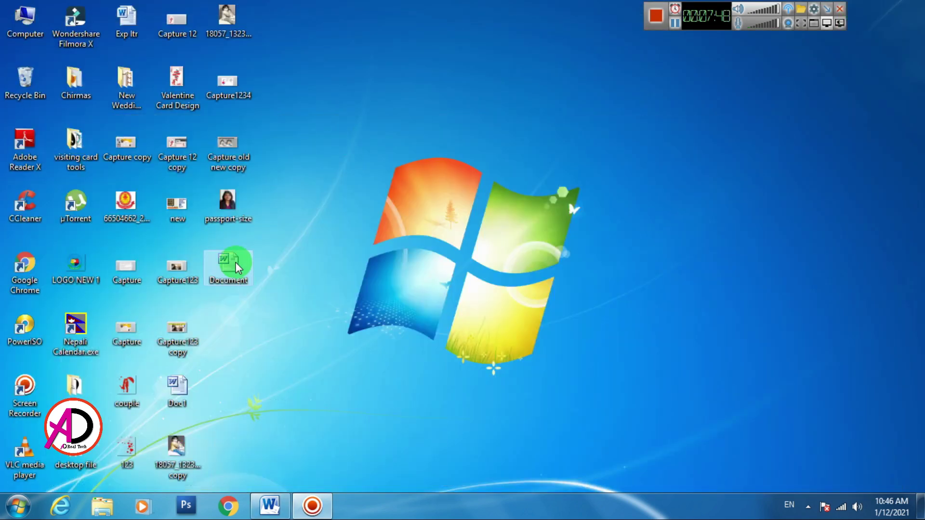
double_click(236, 267)
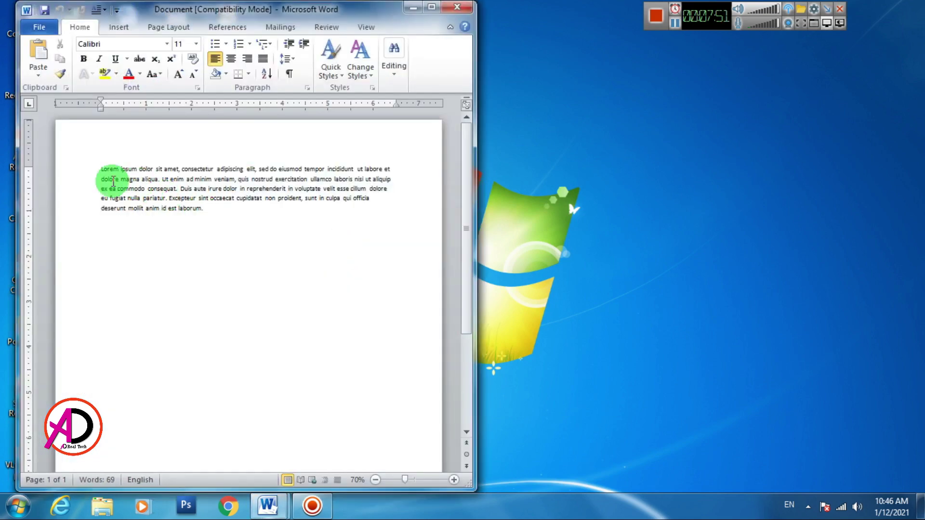
drag(113, 182, 224, 219)
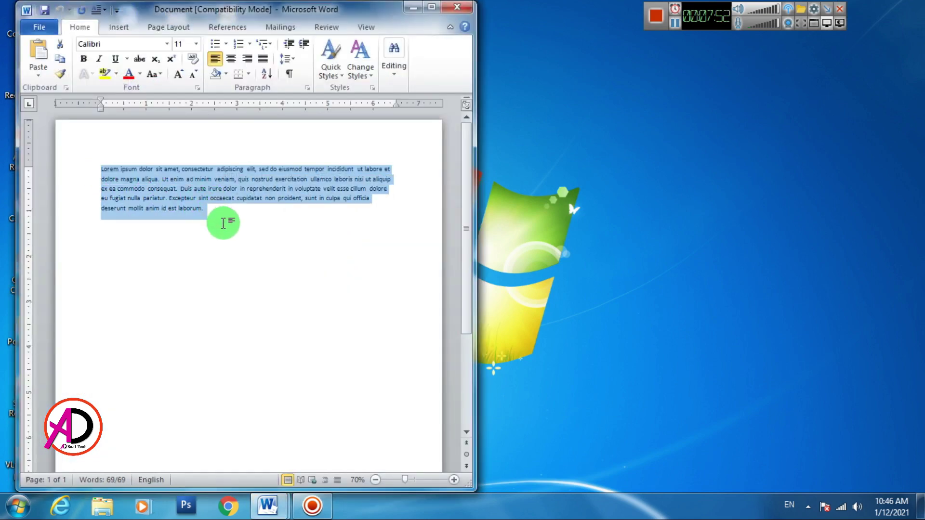
key(alt+Tab)
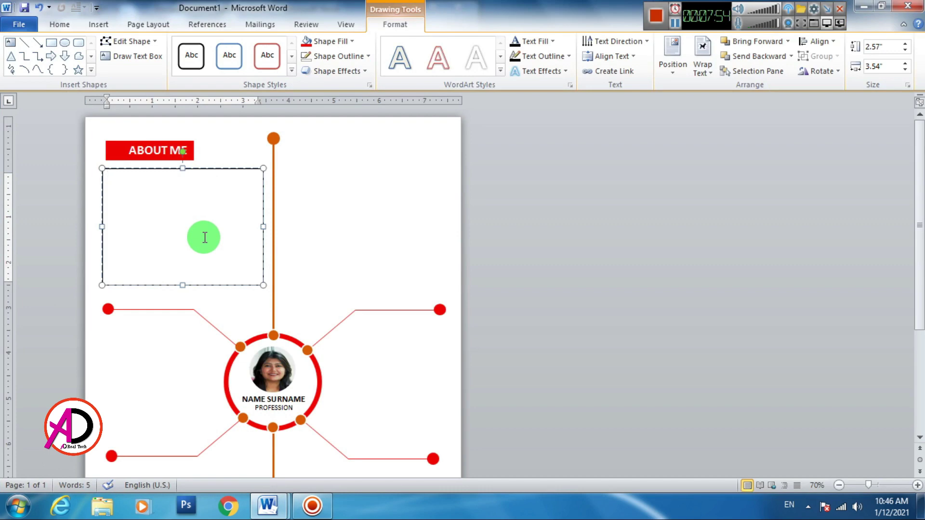
Step: Paste the Lorem ipsum paragraph into the text box and remove its outline and fill
text(Lorem ipsum dolor sit amet, consectetur adipiscing elit, sed do eiusmod tempor incididunt ut labore et dolore magna aliqua. Ut enim ad minim veniam, quis nostrud exercitation ullamco laboris nisi ut aliquip ex ea commodo consequat. Duis aute irure dolor in reprehenderit in voluptate velit esse cillum dolore eu fugiat nulla pariatur. Excepteur sint occaecat cupidatat non proident, sunt in culpa qui officia deserunt mollit anim id est laborum.)
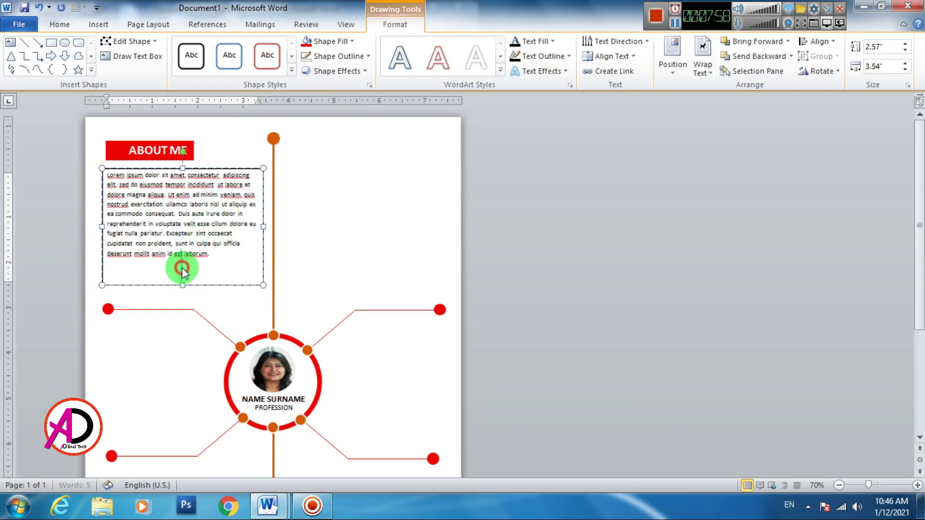
drag(183, 285, 183, 265)
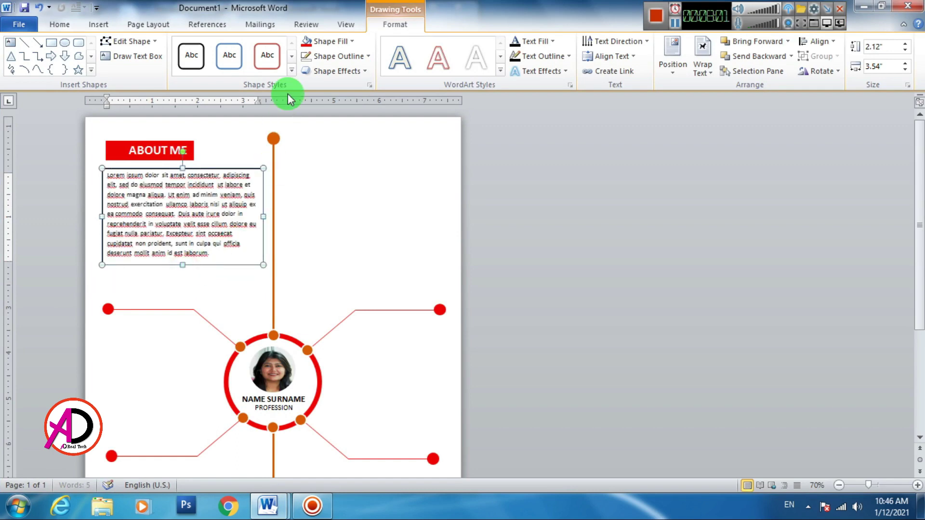
click(343, 57)
click(359, 192)
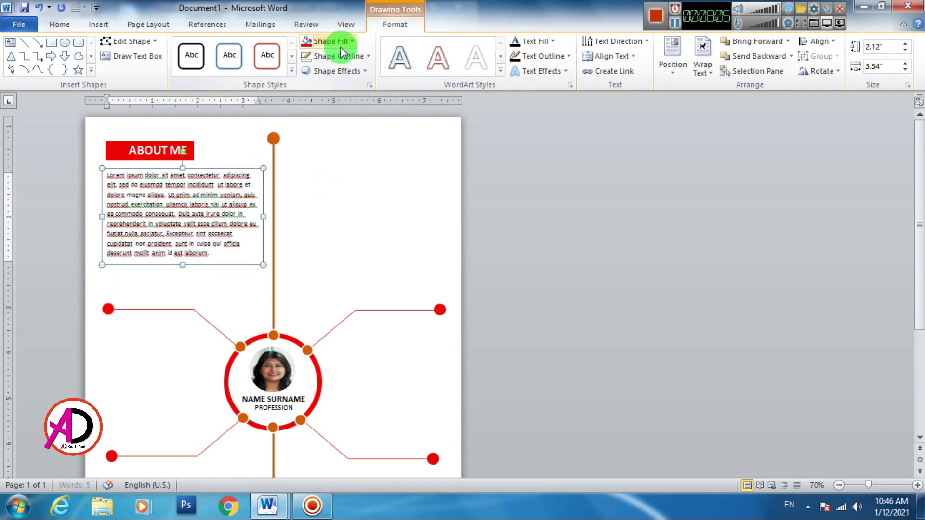
click(341, 46)
click(340, 180)
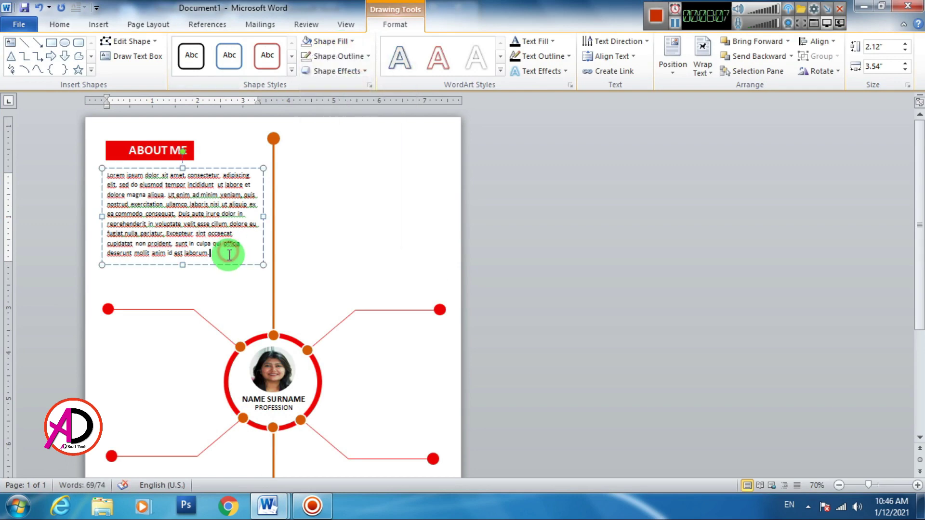
Step: Enlarge the paragraph to 12 pt and resize the box to fit the whole text
key(ctrl+a)
click(70, 24)
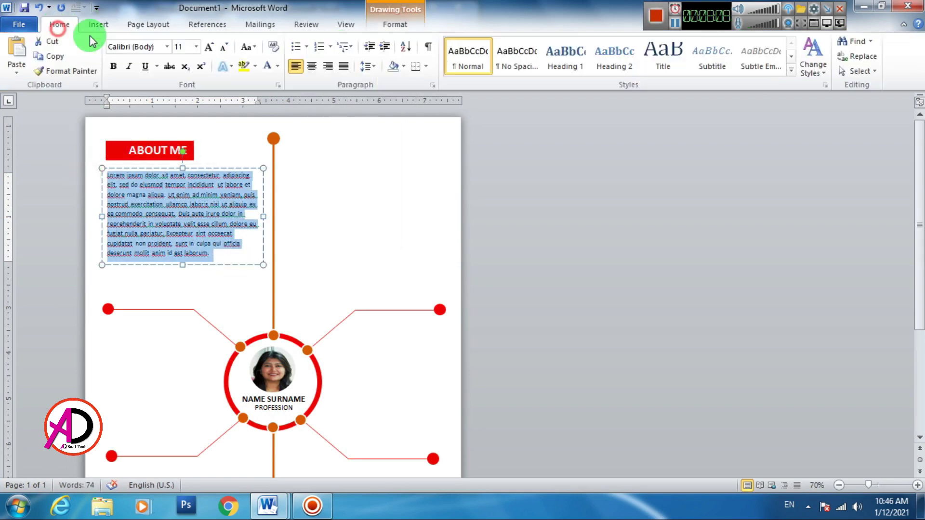
click(208, 48)
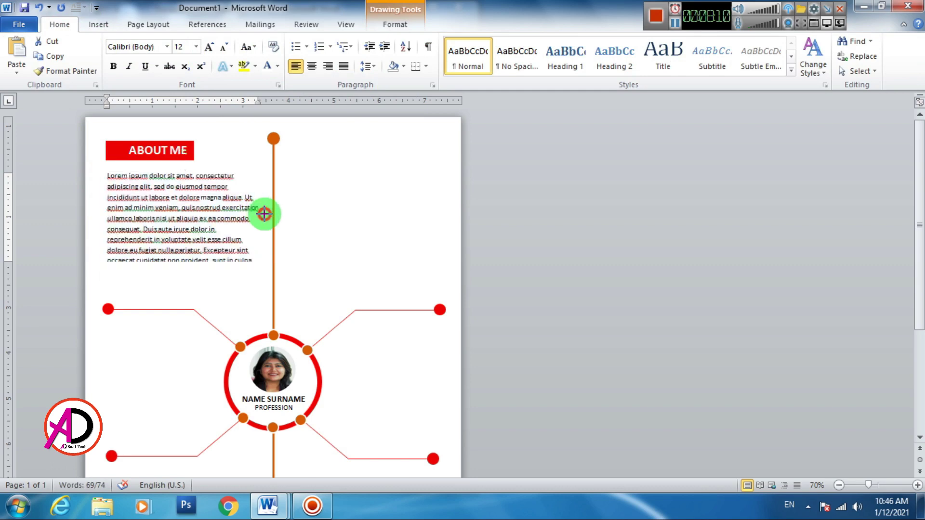
drag(263, 216, 268, 216)
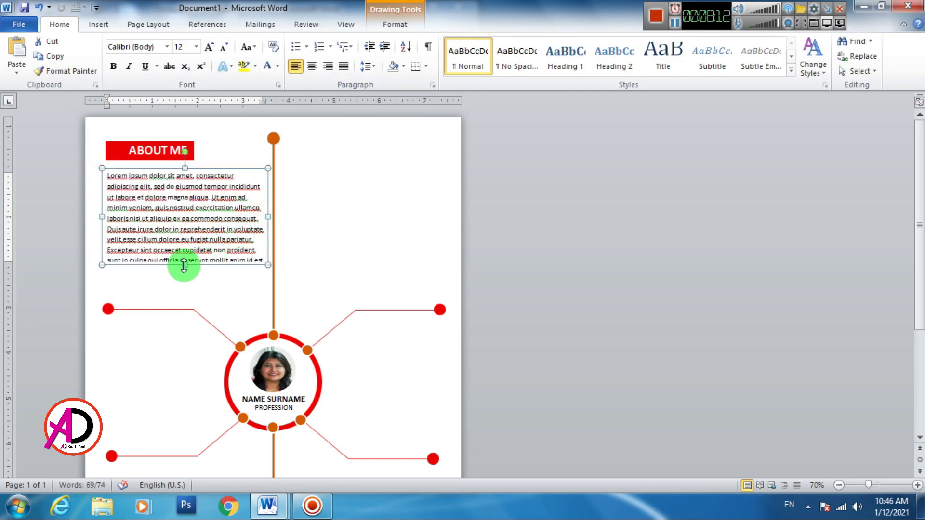
drag(183, 265, 184, 283)
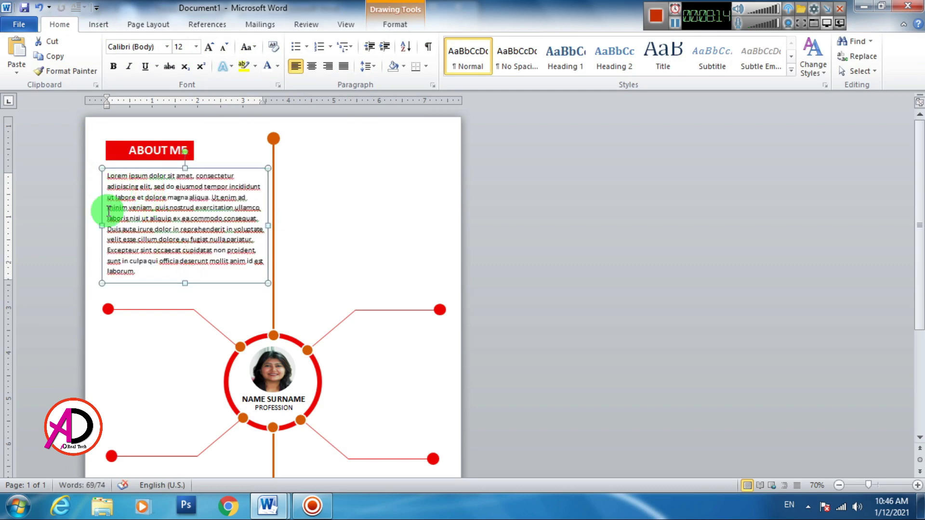
drag(101, 224, 97, 224)
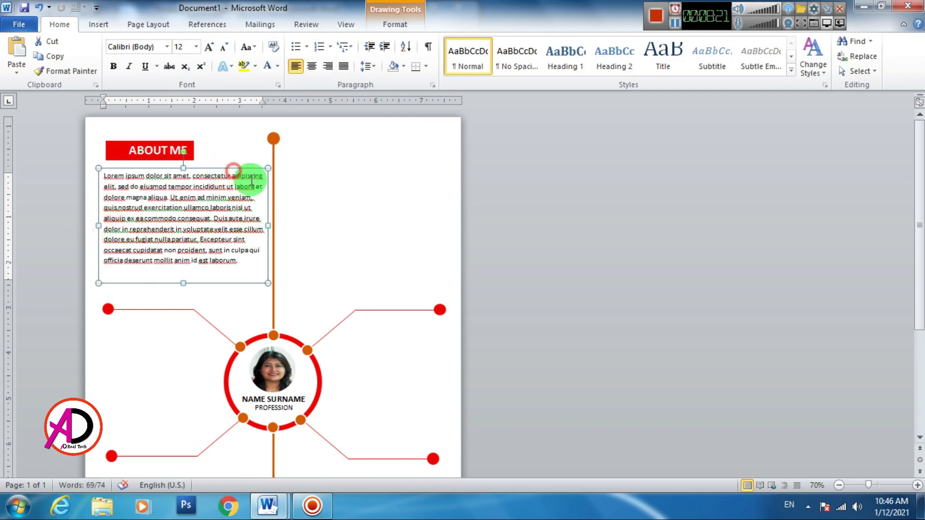
drag(270, 188, 270, 188)
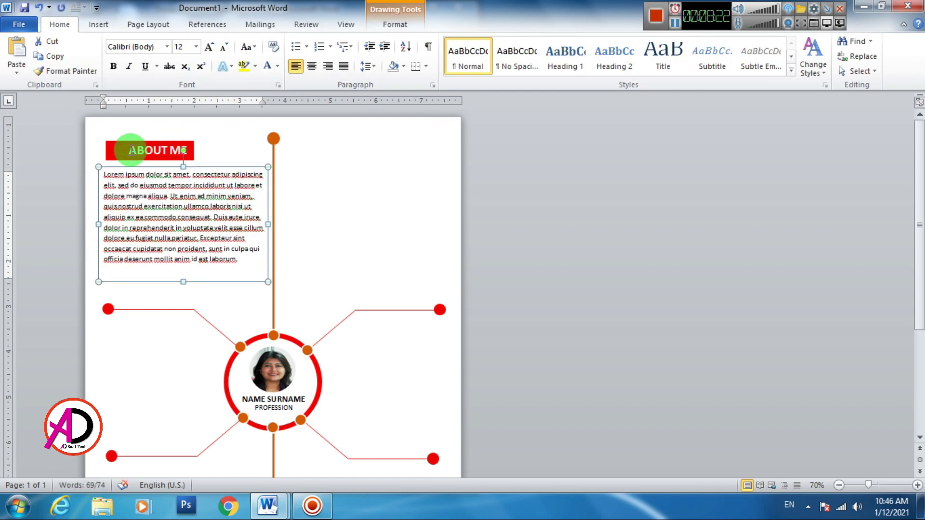
Step: Ignore the subject-verb agreement and capitalization grammar flags in the paragraph
click(104, 150)
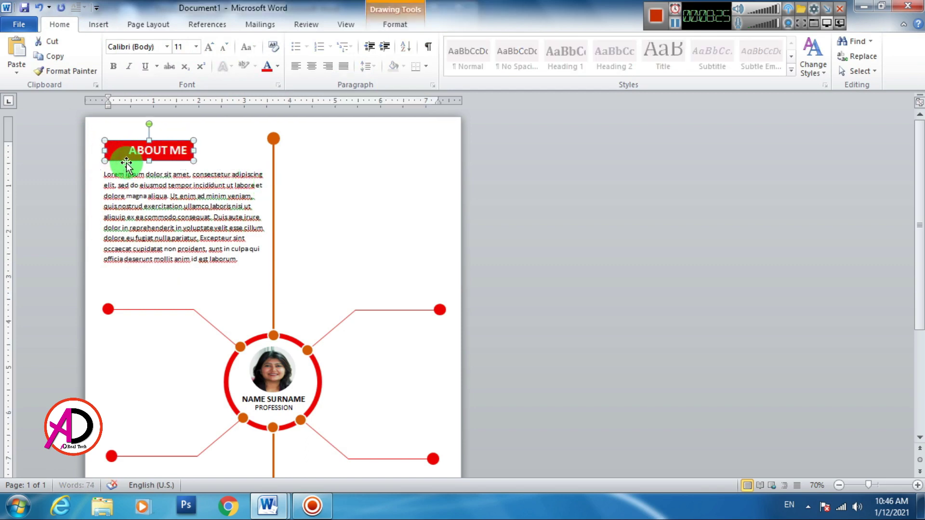
click(154, 149)
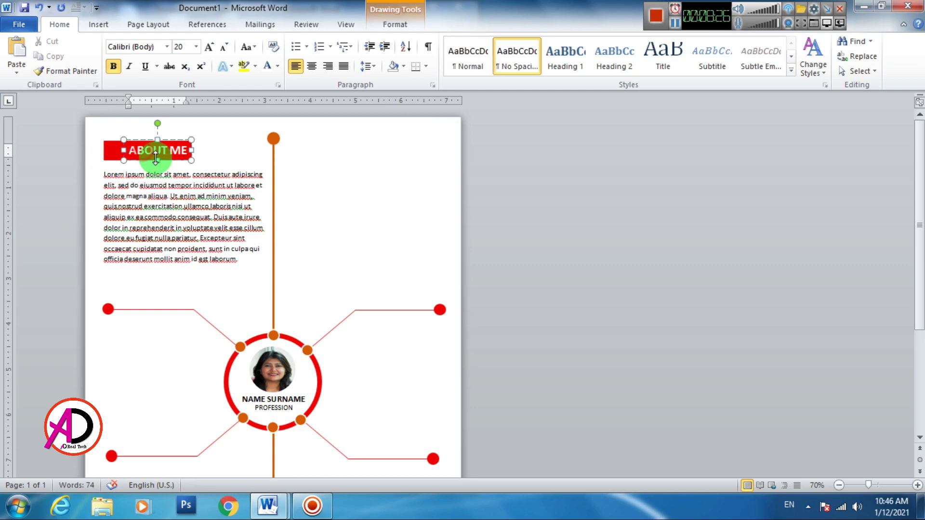
click(226, 155)
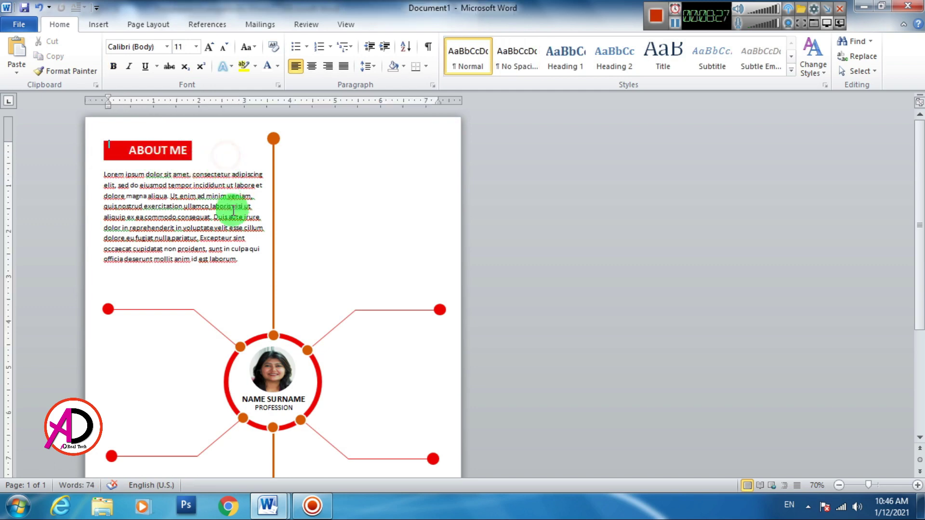
click(192, 248)
drag(241, 262, 118, 179)
click(169, 183)
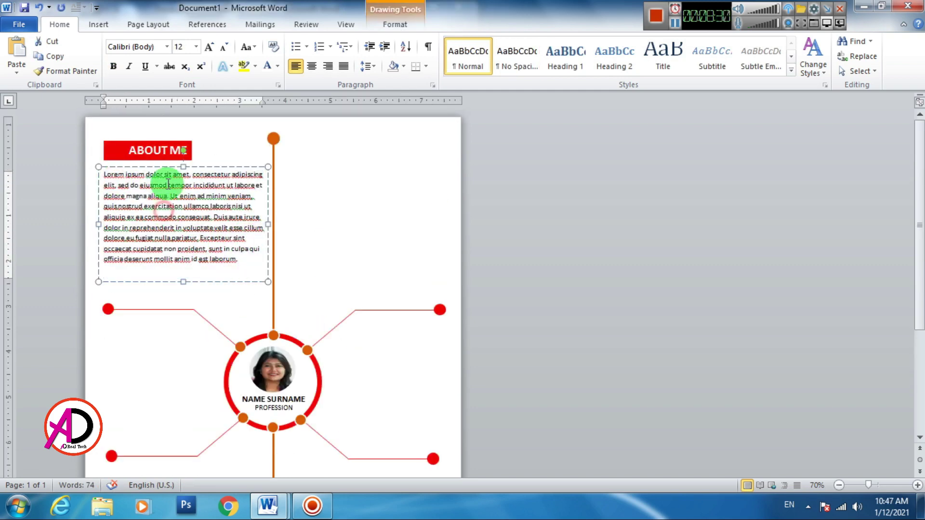
right_click(175, 181)
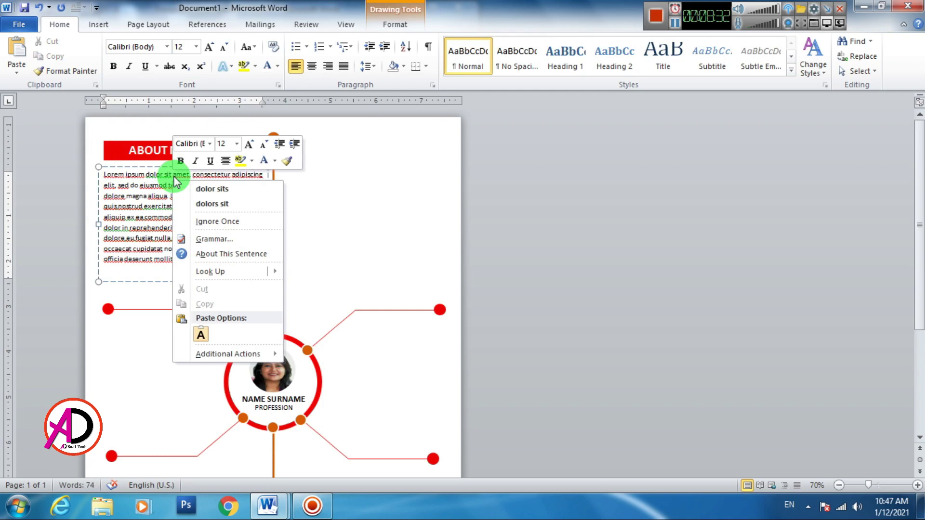
click(224, 240)
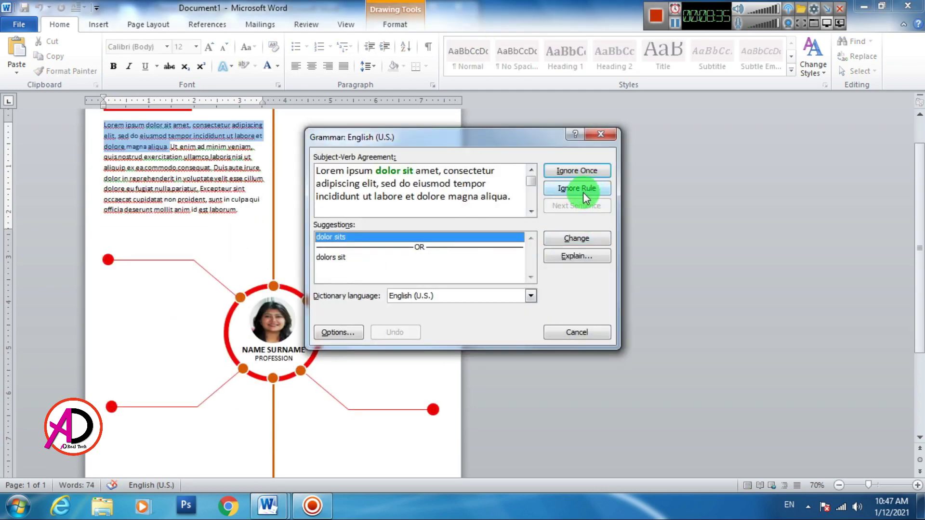
click(580, 172)
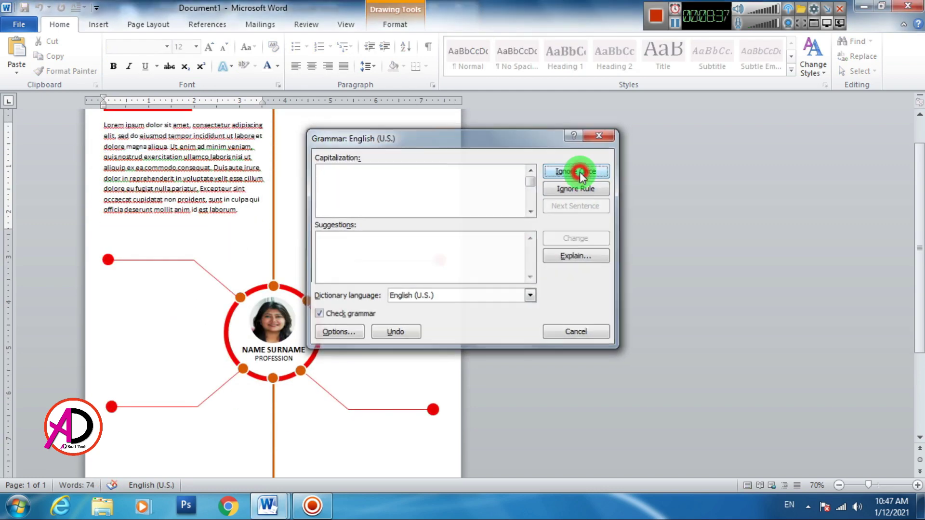
click(580, 172)
Step: Deselect everything, review the page, and select the red ABOUT ME bar
key(ctrl+a)
click(316, 196)
scroll(185, 249, down, 2)
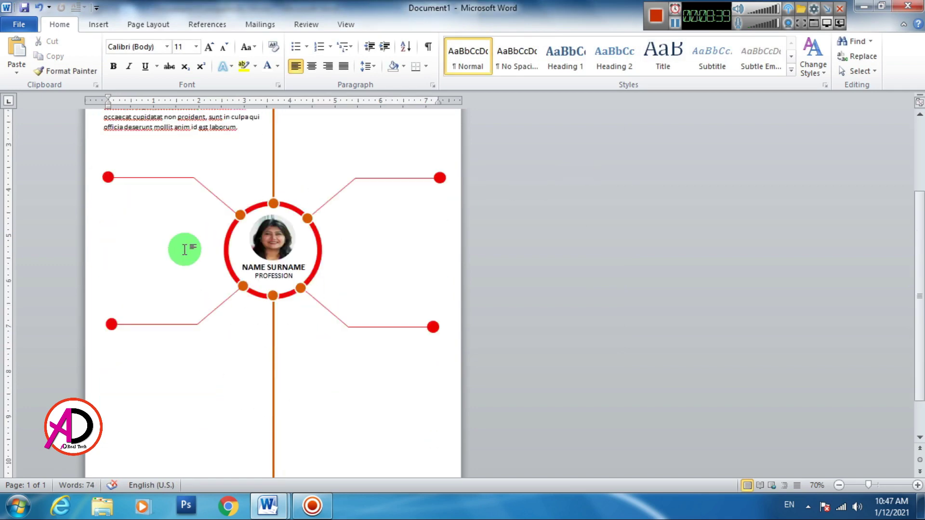
scroll(184, 250, up, 3)
scroll(238, 267, down, 1)
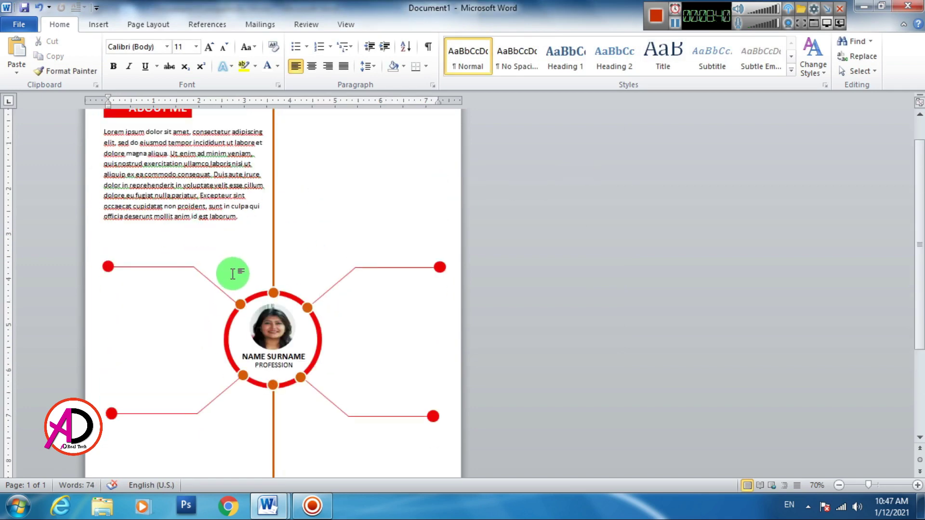
scroll(234, 271, down, 1)
scroll(233, 275, down, 1)
scroll(233, 277, up, 1)
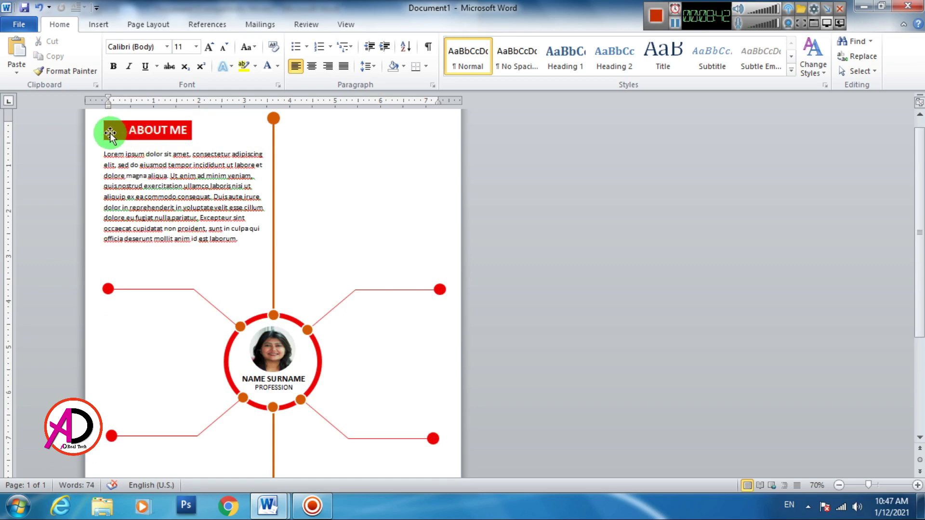
click(110, 132)
Step: Duplicate the red ABOUT ME bar and place the copy below the upper-left branch
key(ctrl+c)
key(ctrl+v)
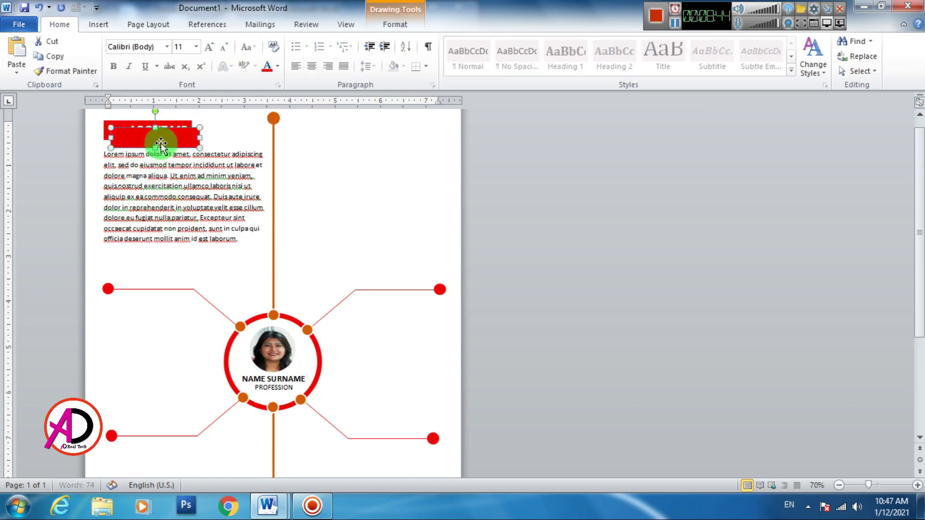
mouse_move(156, 139)
mouse_down()
mouse_move(157, 313)
mouse_move(148, 320)
mouse_up()
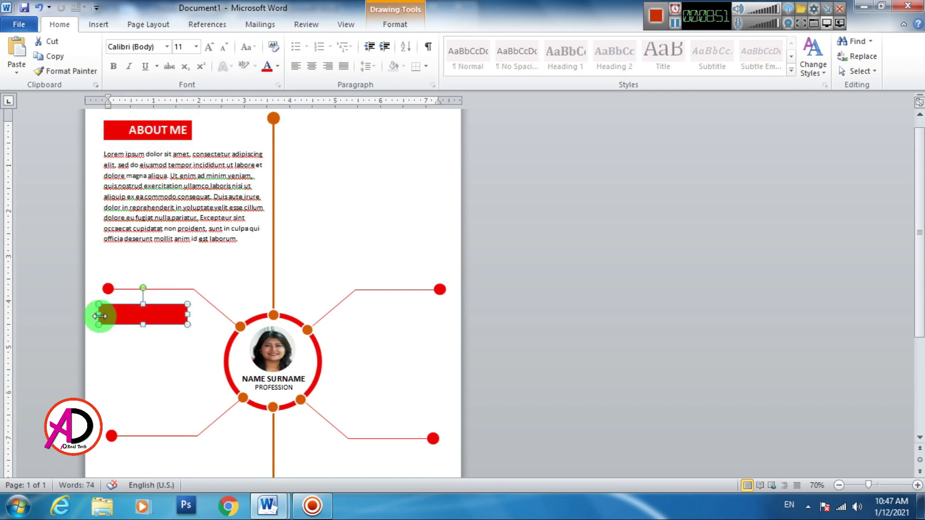
click(525, 330)
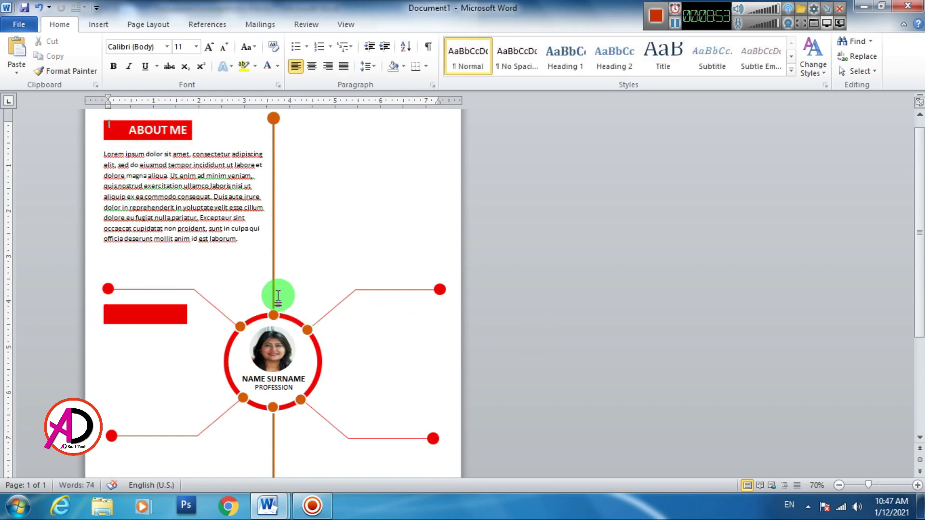
Step: Copy the ABOUT ME heading onto the new bar and change its text to 'ACHIVEMENT'
click(163, 139)
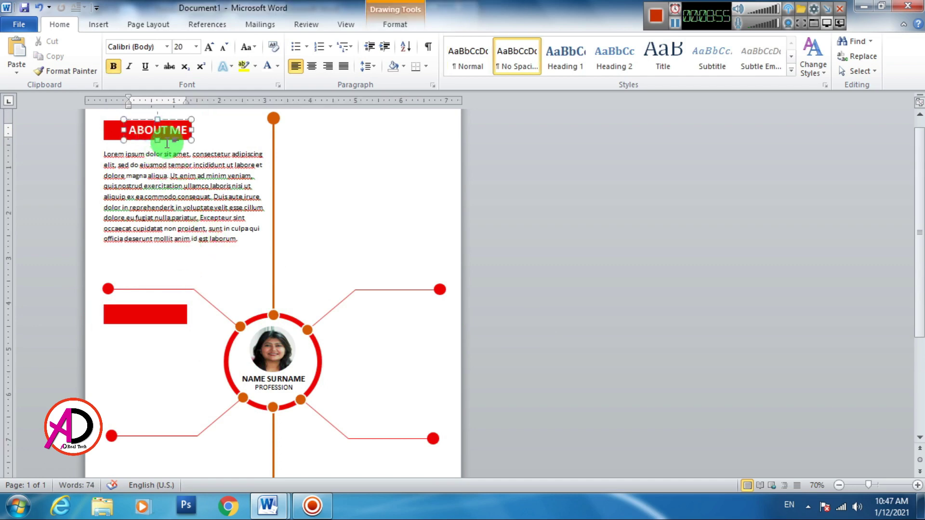
mouse_move(167, 140)
mouse_down()
mouse_move(175, 290)
mouse_move(165, 316)
mouse_up()
ctrl+scroll(213, 312, up, 5)
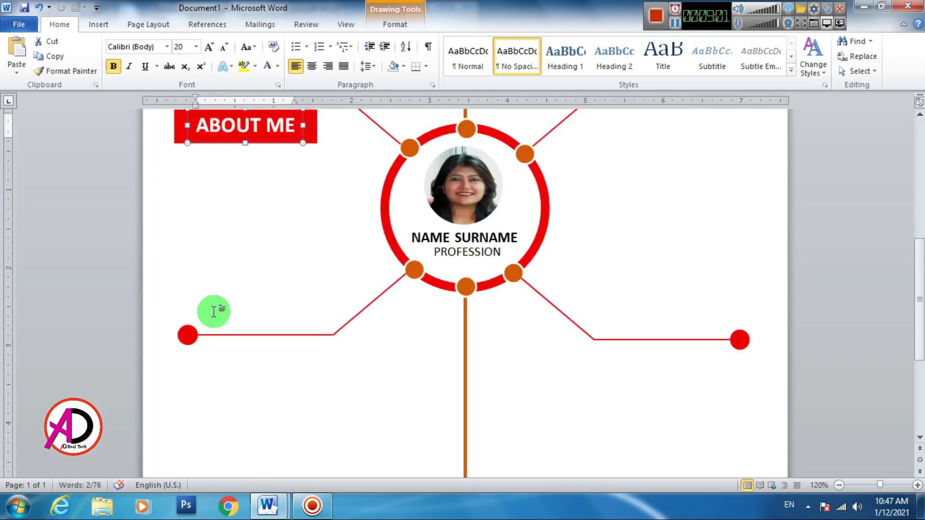
scroll(213, 312, down, 2)
scroll(213, 312, up, 5)
triple_click(242, 251)
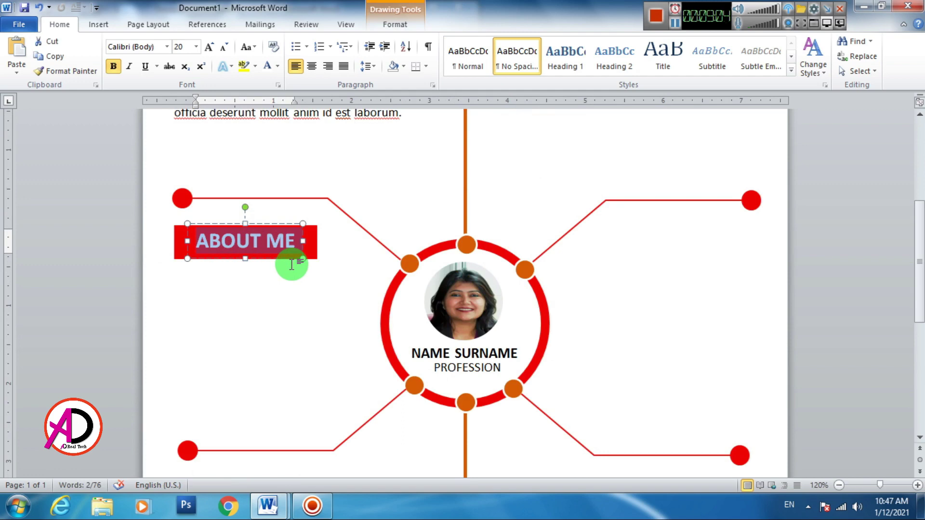
text(A)
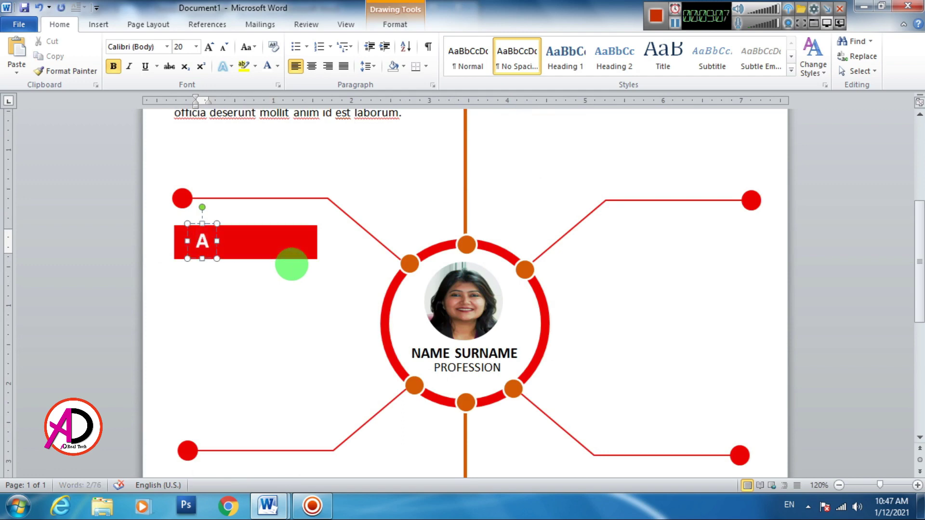
text(CHI)
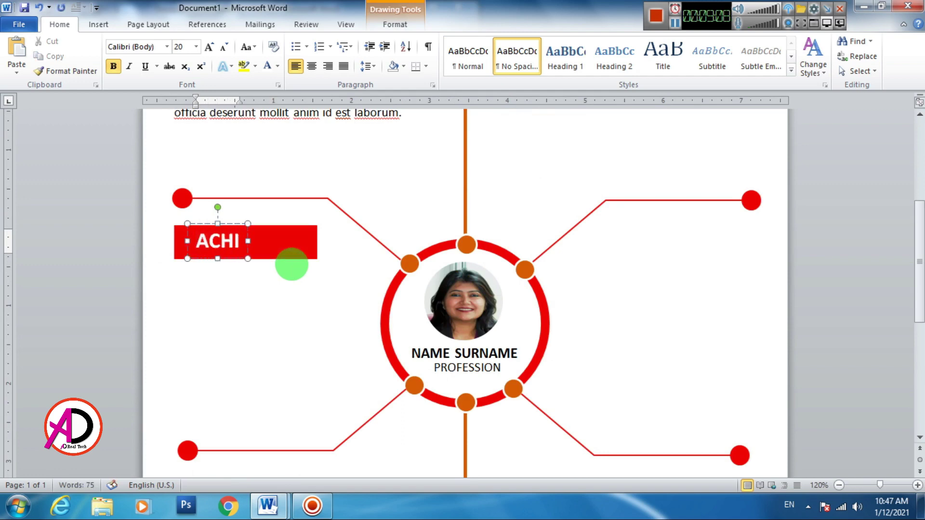
text(VEMENT)
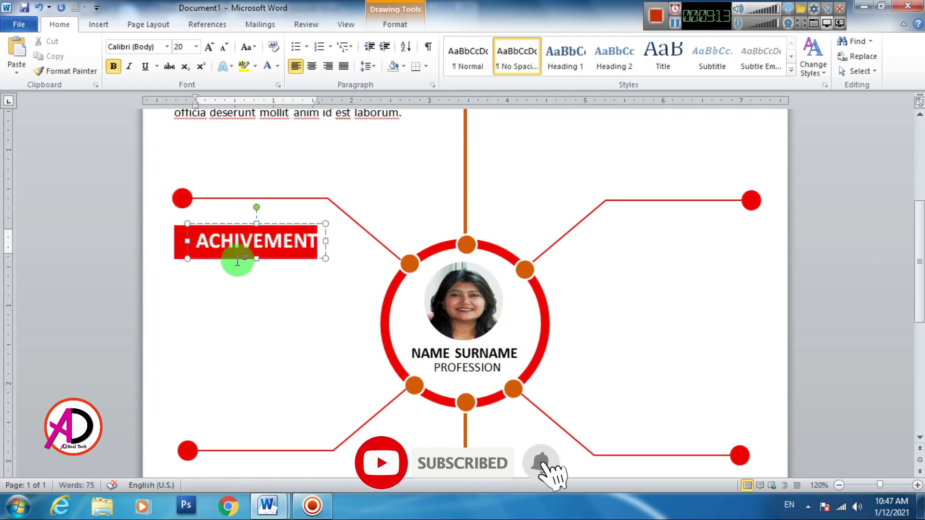
click(255, 259)
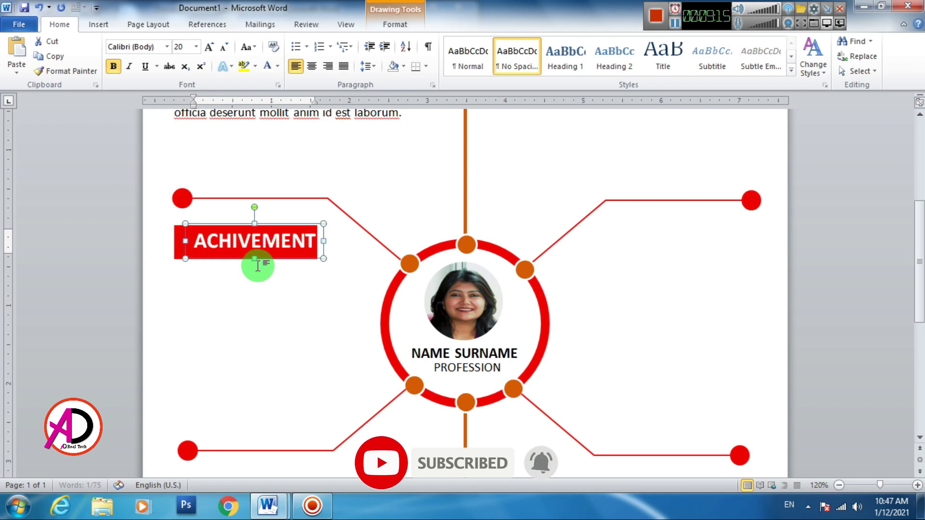
click(558, 161)
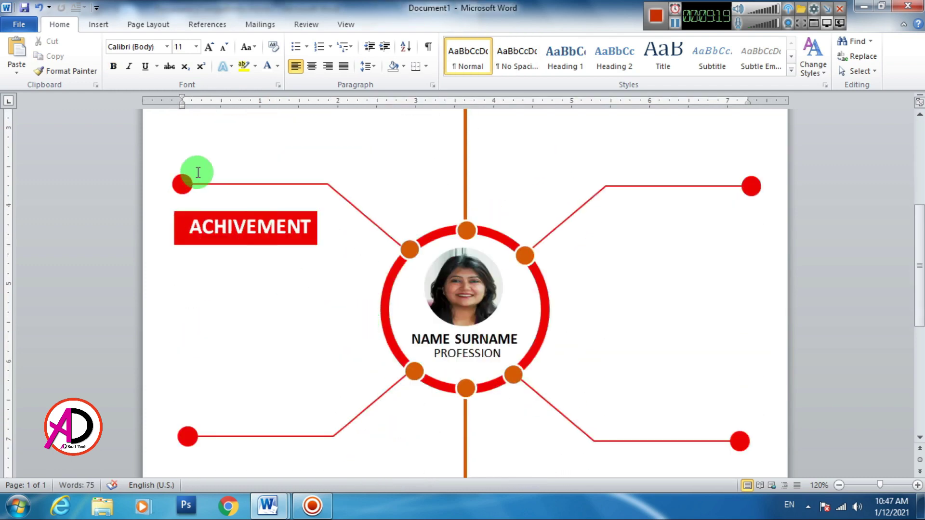
Step: Duplicate the orange circle from the ring's bottom and place copies below ACHIVEMENT
click(182, 187)
click(465, 388)
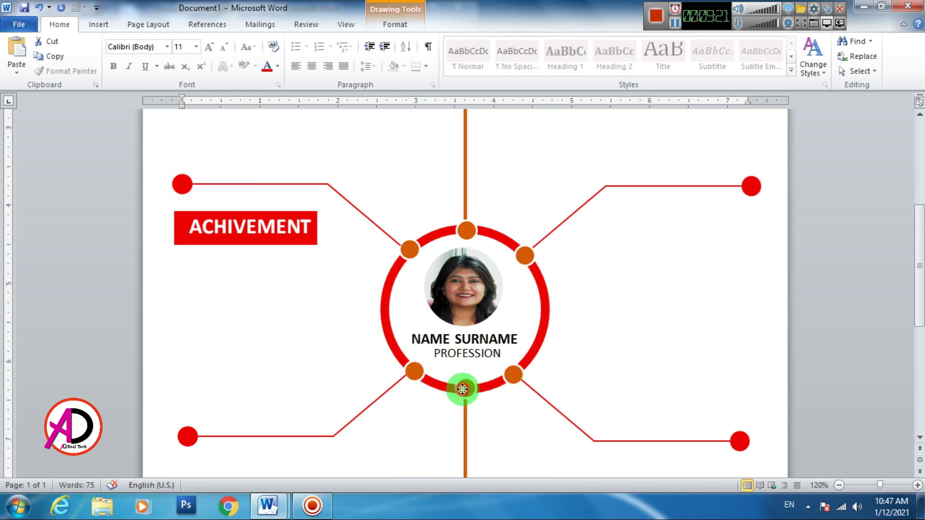
key(ctrl+d)
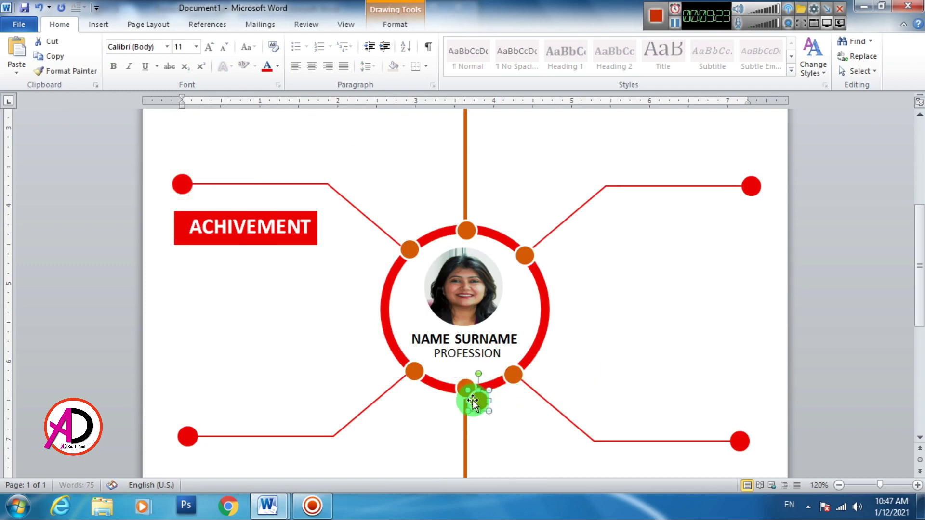
mouse_move(479, 401)
mouse_down()
mouse_move(176, 280)
mouse_move(177, 267)
mouse_move(173, 364)
mouse_move(209, 364)
mouse_up()
key(ctrl+d)
key(ctrl+d)
Step: Delete the three leftover orange circle copies below ACHIVEMENT
scroll(197, 374, down, 3)
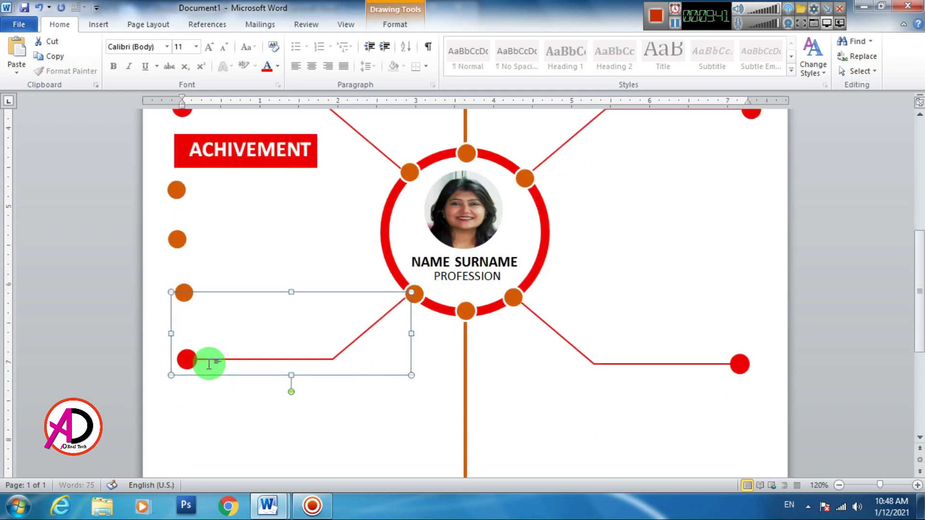
scroll(178, 300, up, 1)
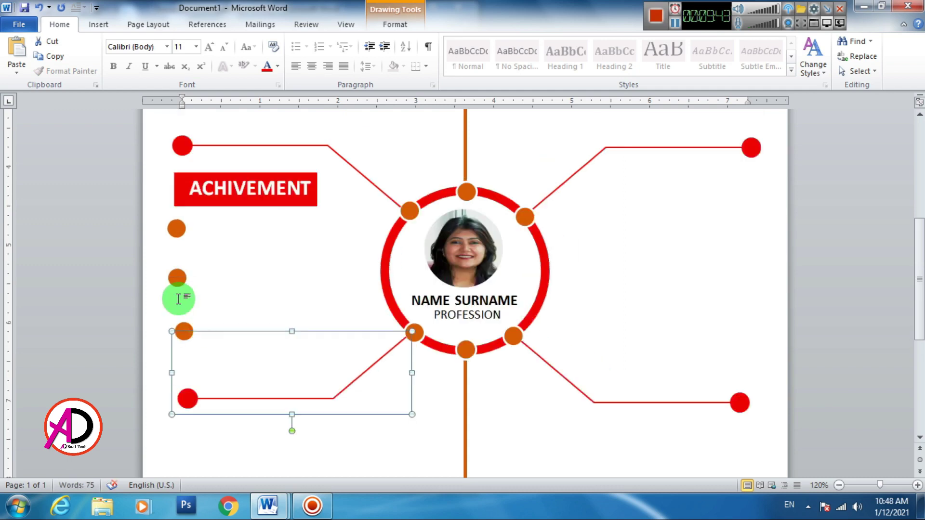
click(178, 280)
click(176, 228)
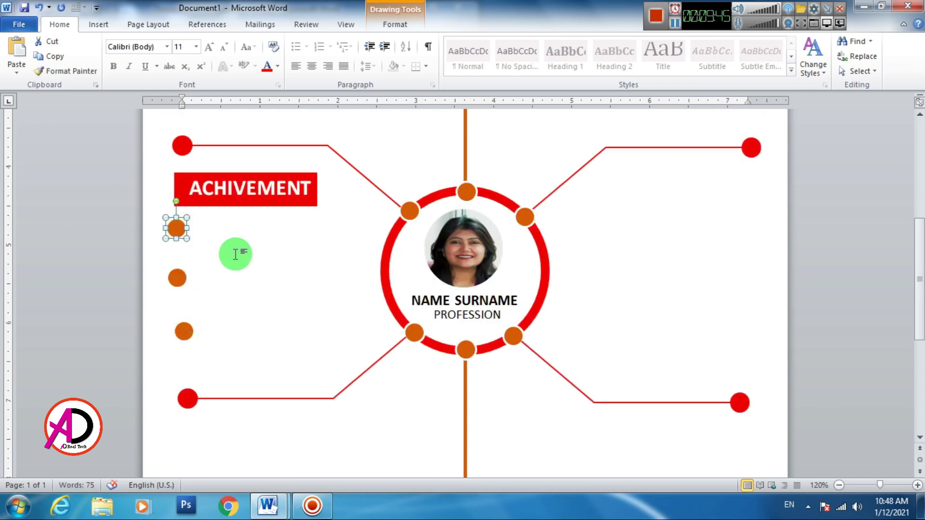
key(Delete)
click(177, 278)
key(Delete)
click(183, 332)
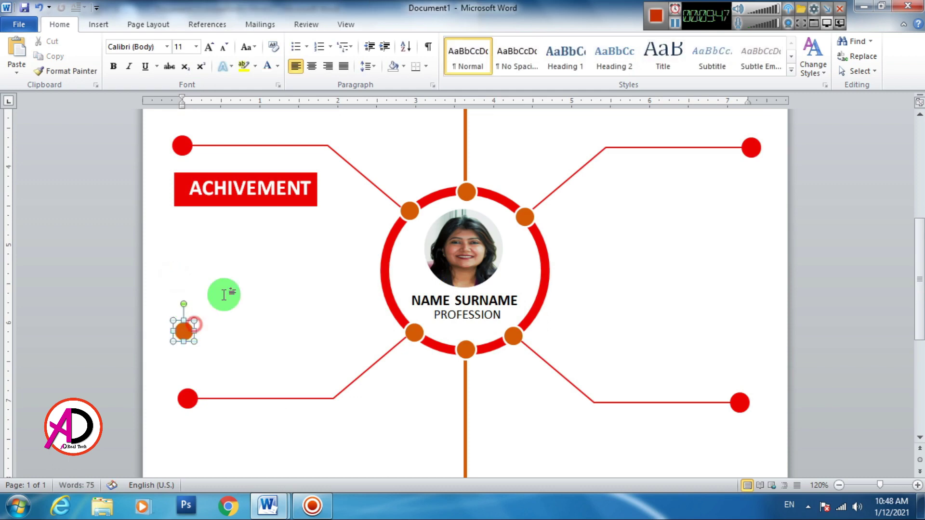
key(Delete)
Step: Draw a small red oval with no outline below ACHIVEMENT, nudged slightly left
click(97, 25)
click(208, 58)
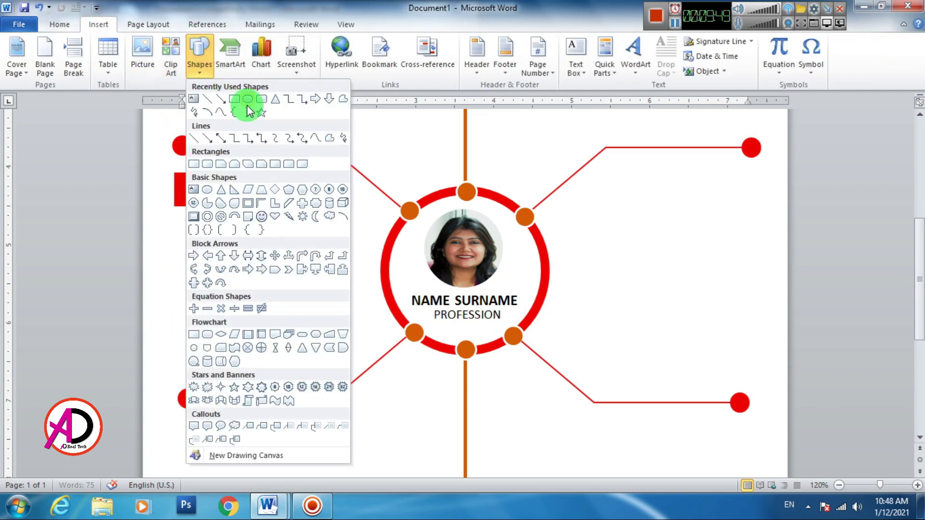
click(247, 99)
drag(183, 218, 201, 233)
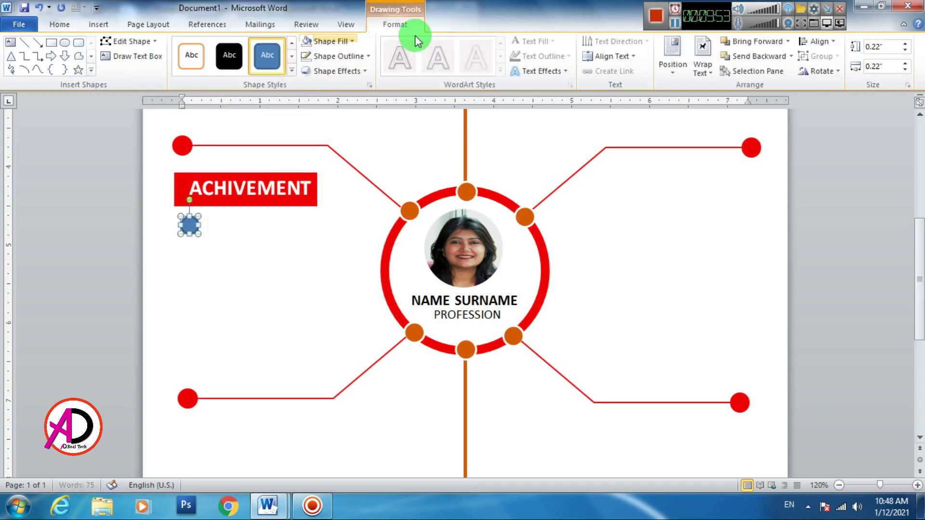
click(330, 42)
click(319, 139)
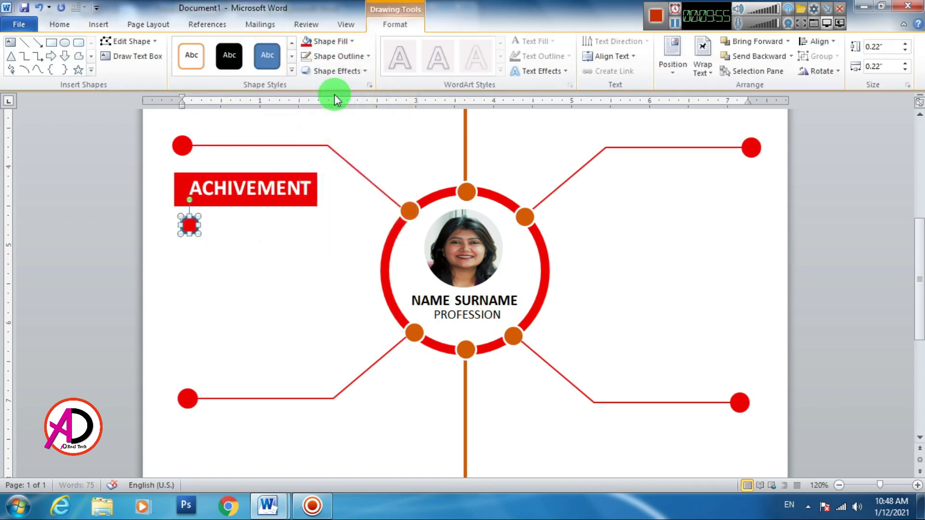
click(337, 56)
click(338, 190)
key(Left)
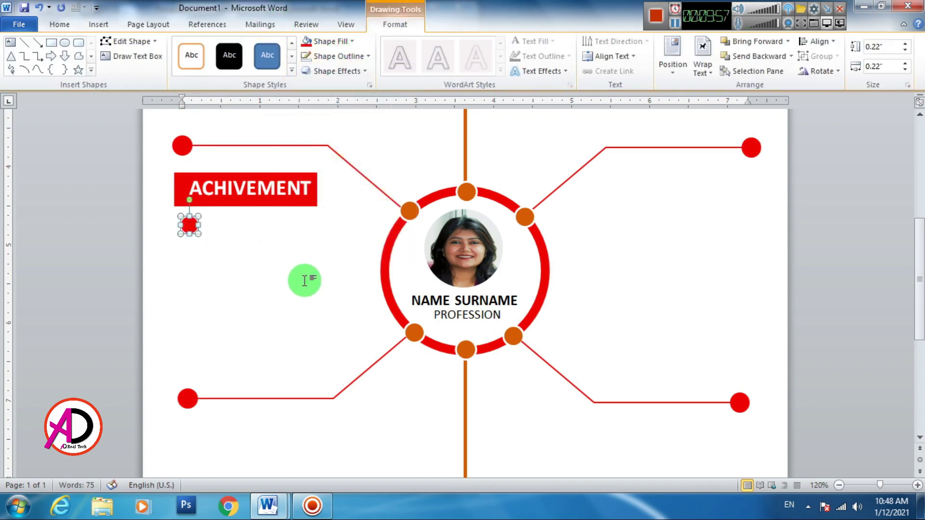
key(Left)
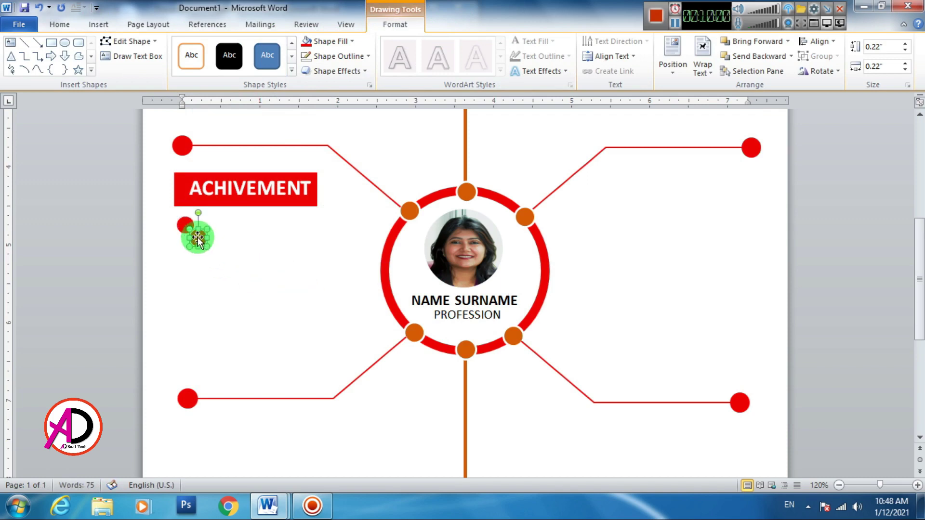
Step: Duplicate the red dot twice and line up three evenly spaced dots in a column
key(ctrl+d)
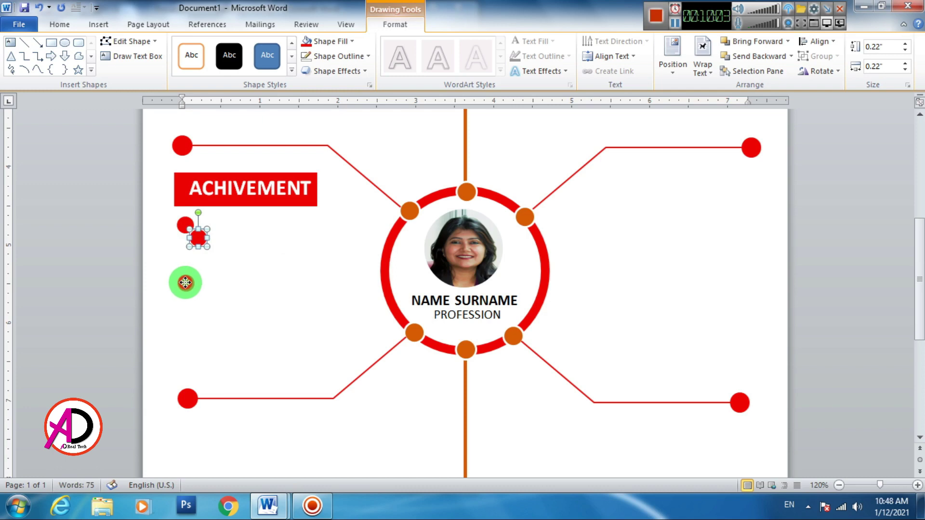
drag(185, 283, 186, 283)
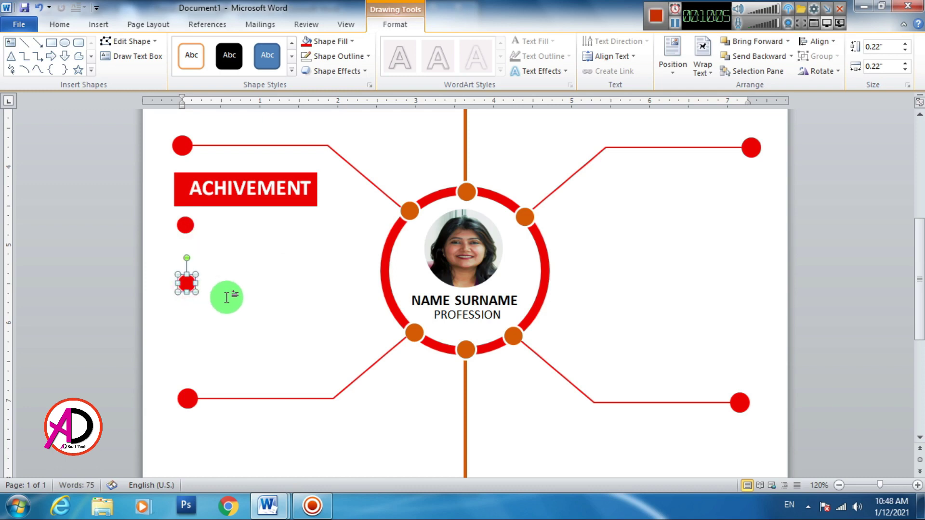
key(Left)
key(ctrl+d)
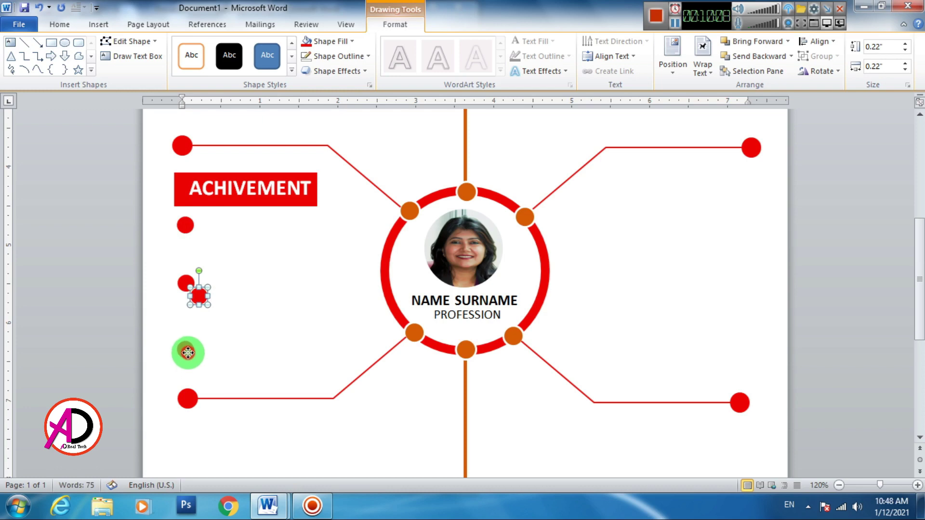
drag(188, 351, 186, 346)
Step: Draw a straight vertical line from the top red dot down to just below the third dot
click(239, 334)
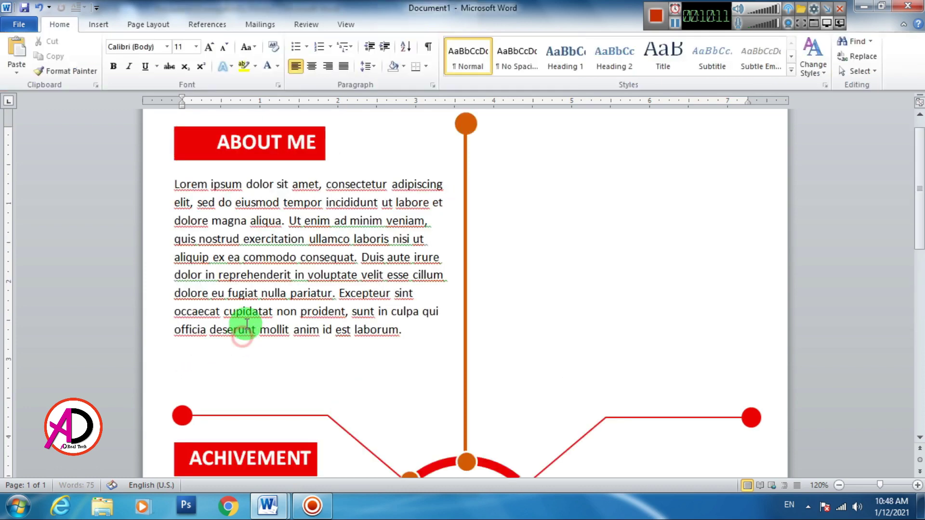
scroll(244, 327, down, 6)
scroll(247, 327, down, 2)
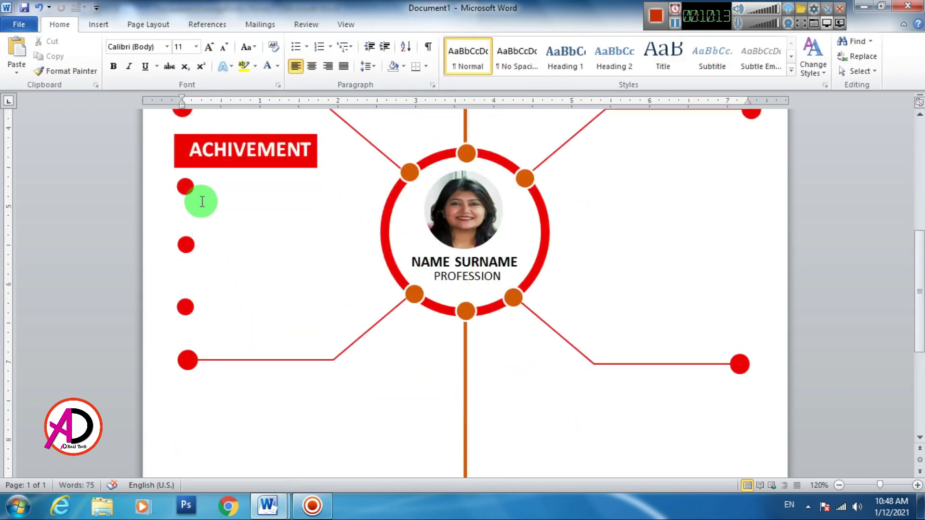
scroll(275, 187, up, 3)
click(98, 24)
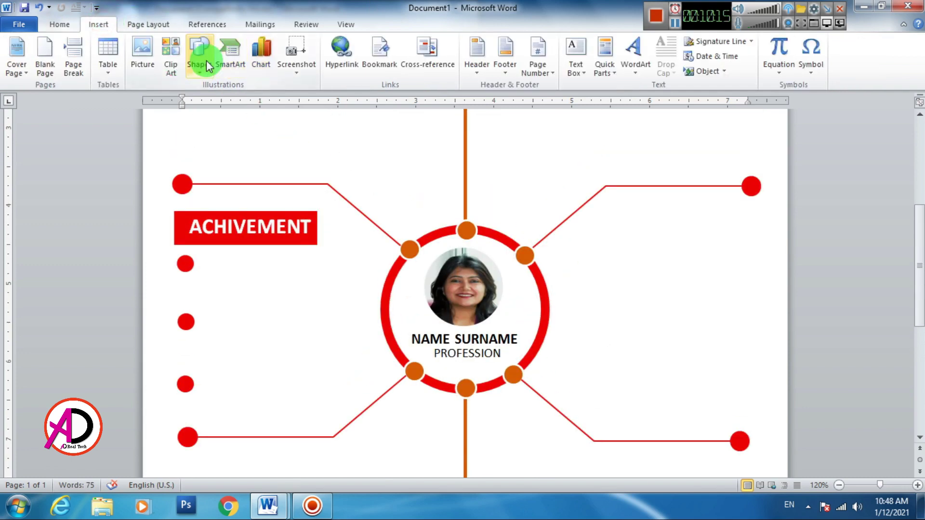
click(206, 67)
click(209, 99)
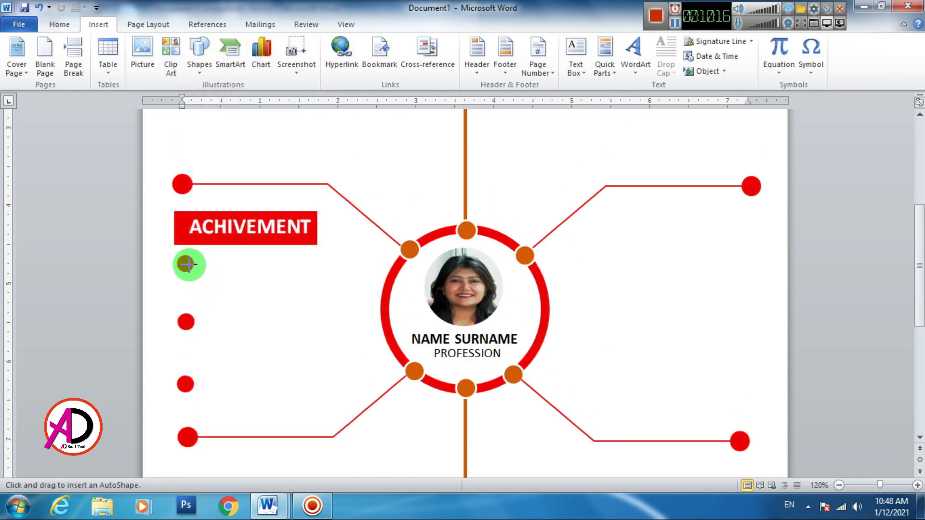
drag(186, 265, 185, 392)
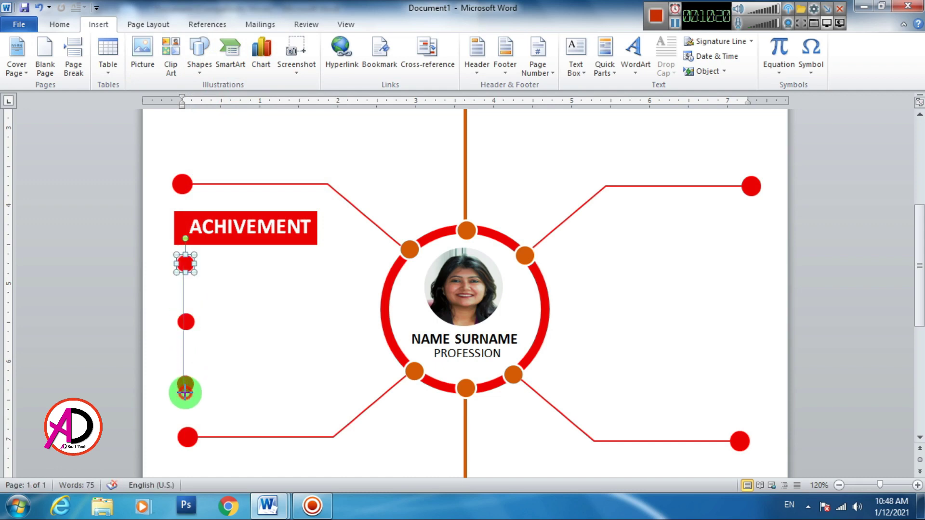
drag(185, 393, 186, 409)
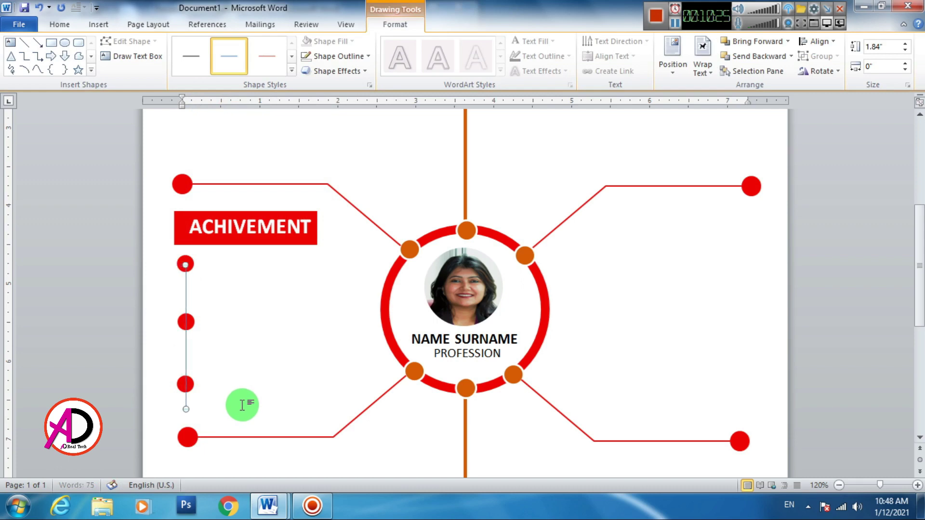
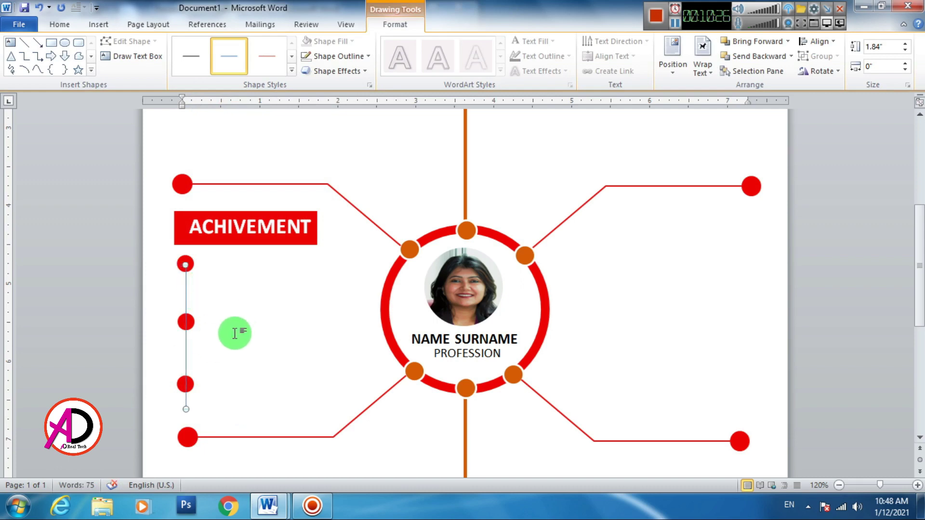
Step: Make the vertical connector line under ACHIVEMENT red with a 1½ pt weight
click(187, 321)
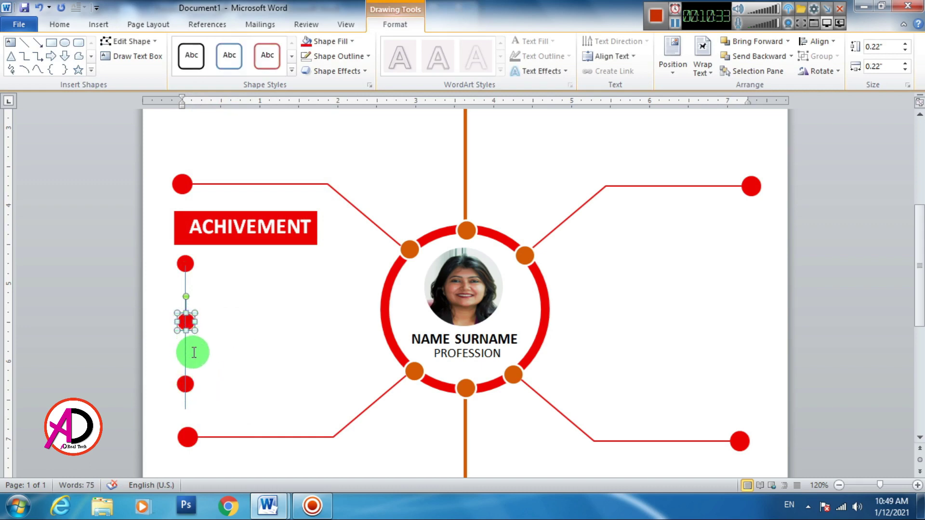
click(188, 384)
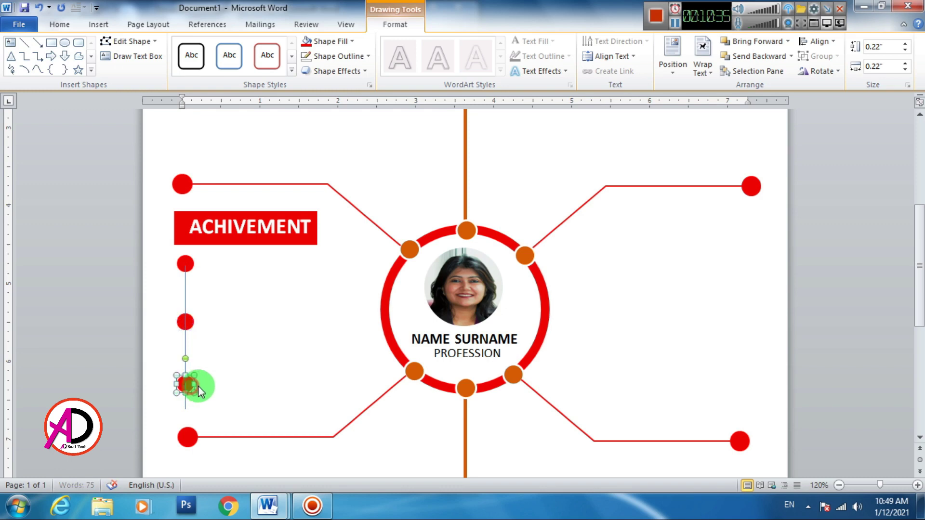
click(186, 297)
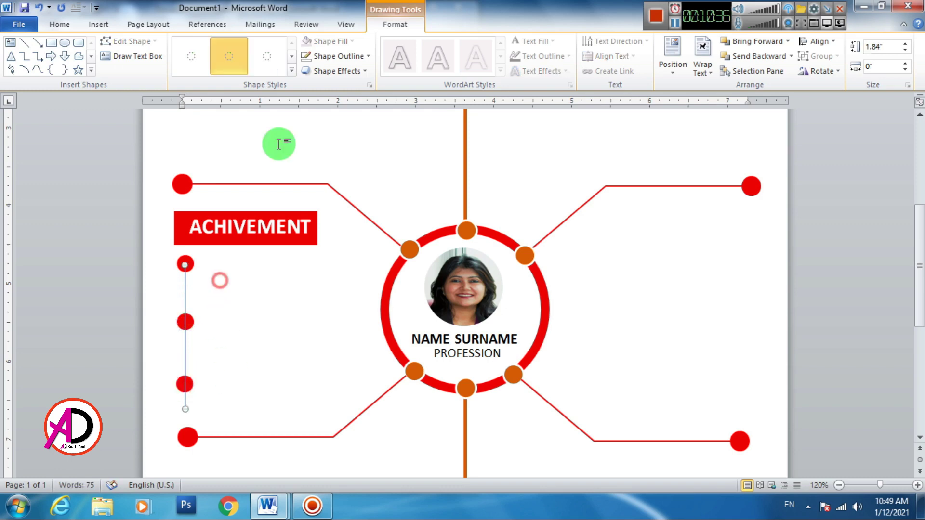
click(349, 56)
click(317, 154)
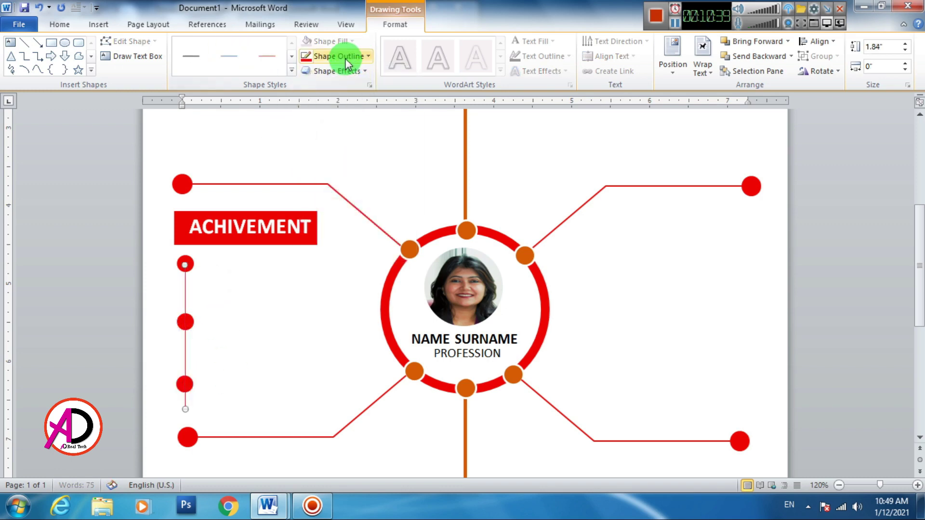
click(345, 56)
click(342, 224)
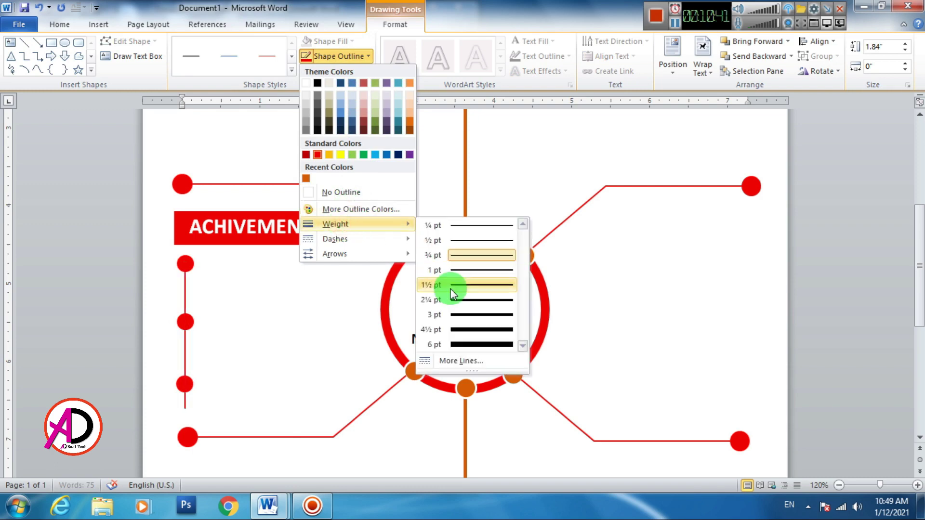
click(453, 285)
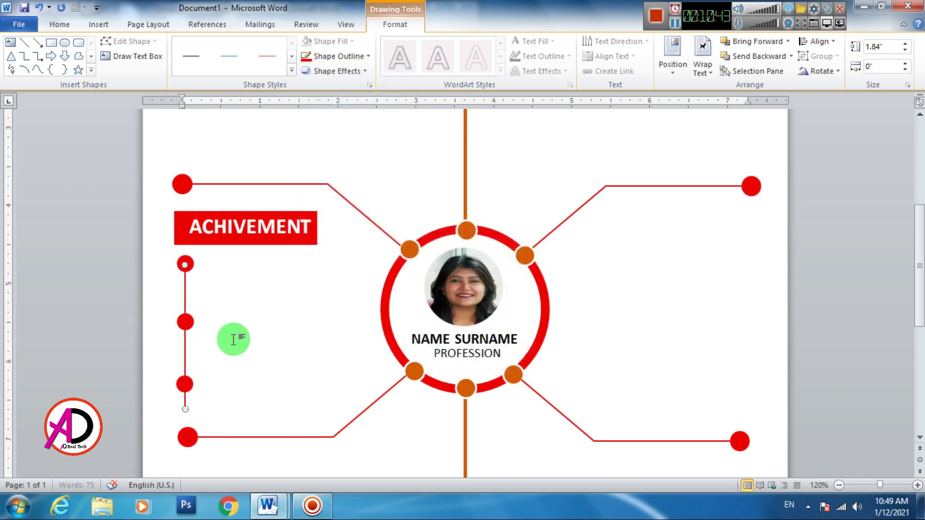
Step: Select the three red dots and the connector line together
click(190, 299)
click(186, 265)
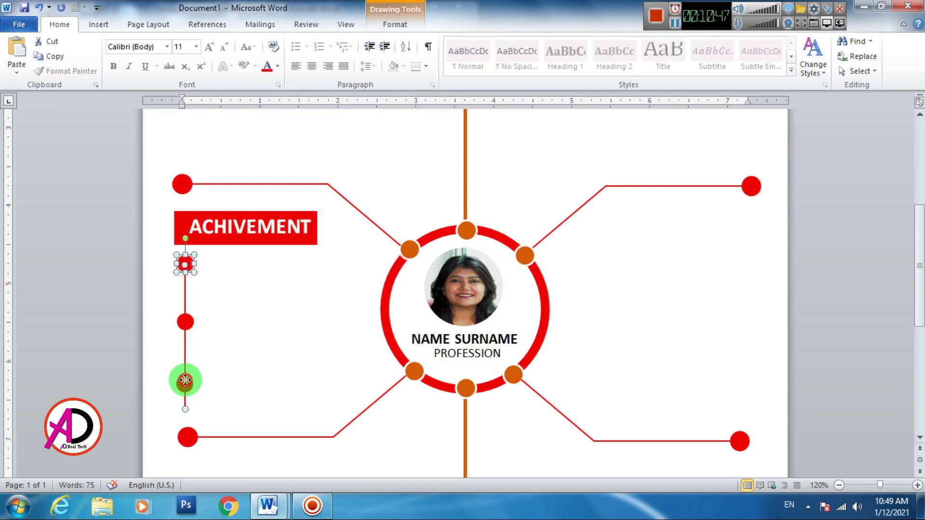
shift+click(188, 322)
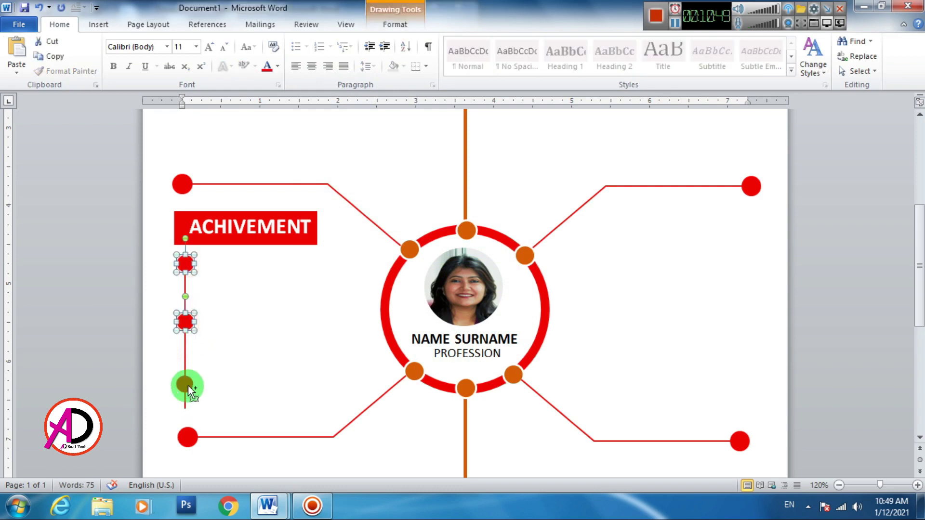
shift+click(186, 360)
shift+click(185, 383)
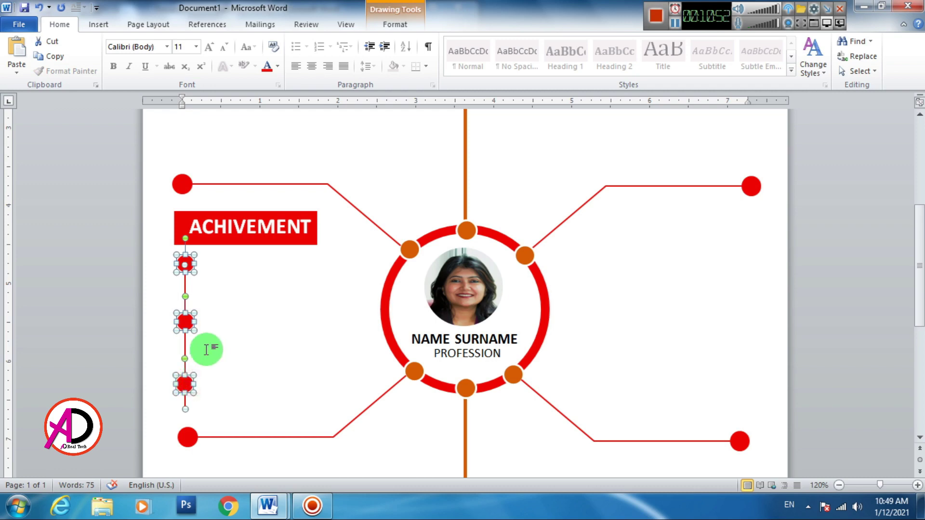
Step: Group the dots and line, then place a copy of the timeline right of the photo circle
right_click(190, 324)
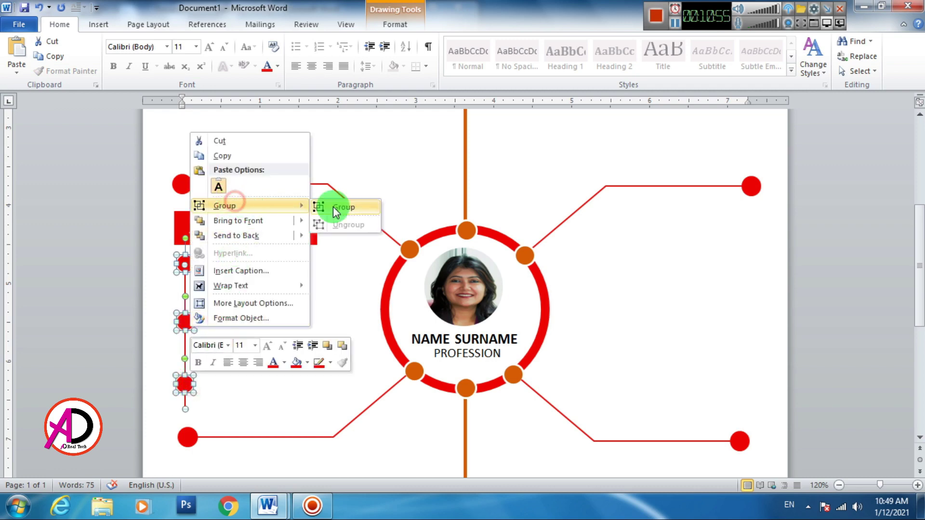
click(333, 206)
mouse_move(187, 326)
mouse_down()
mouse_move(201, 339)
mouse_move(570, 298)
mouse_up()
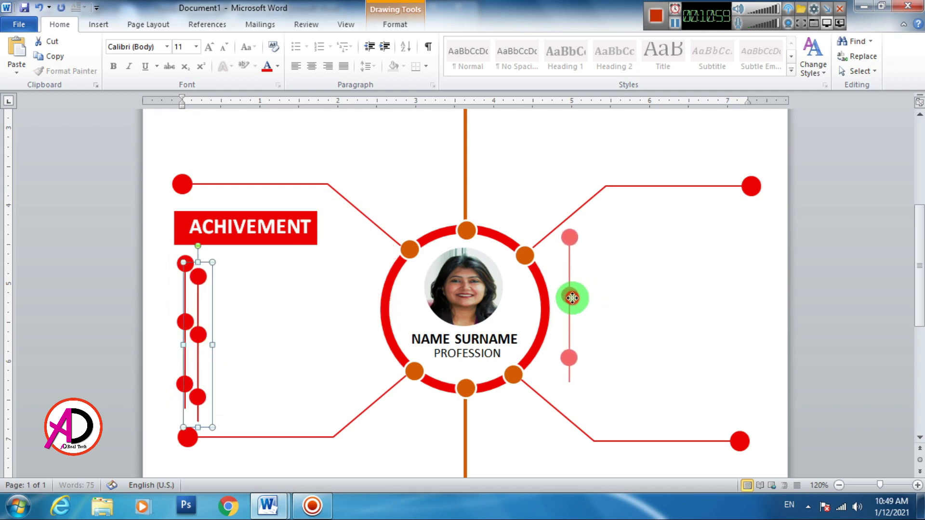
drag(570, 298, 572, 297)
click(651, 302)
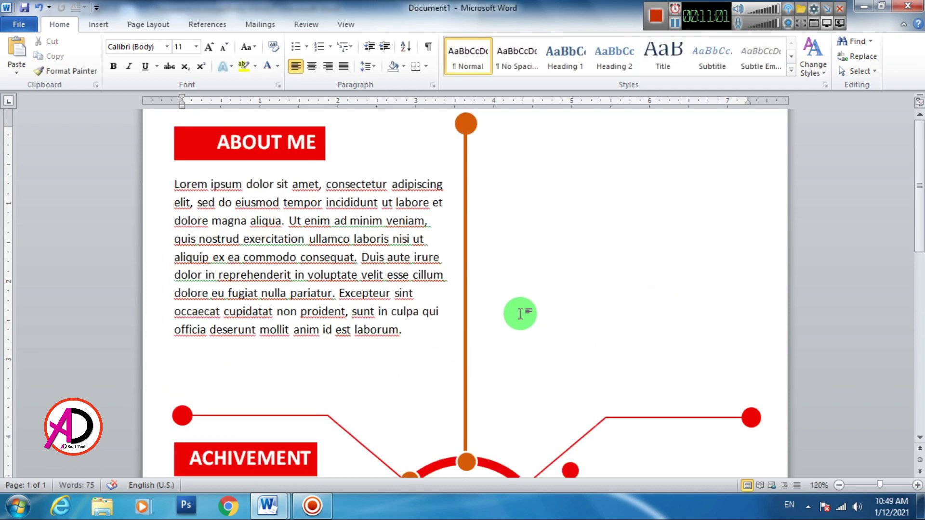
ctrl+scroll(519, 314, down, 6)
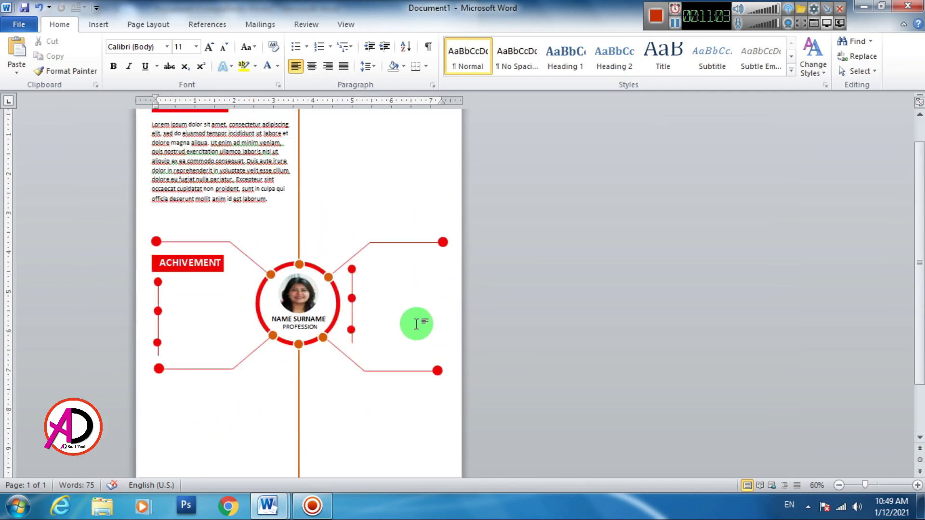
ctrl+scroll(413, 316, up, 1)
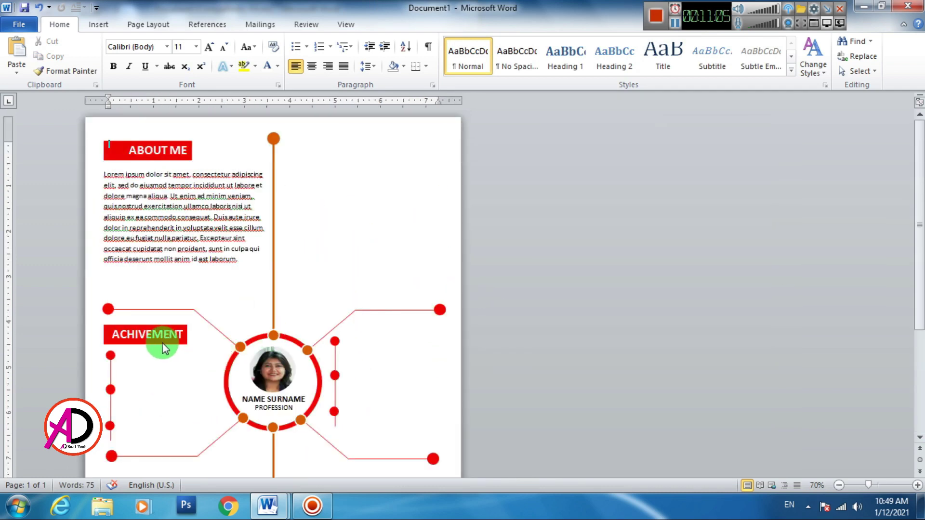
Step: Duplicate the red ABOUT ME header bar onto the right-hand branch
click(106, 328)
double_click(111, 329)
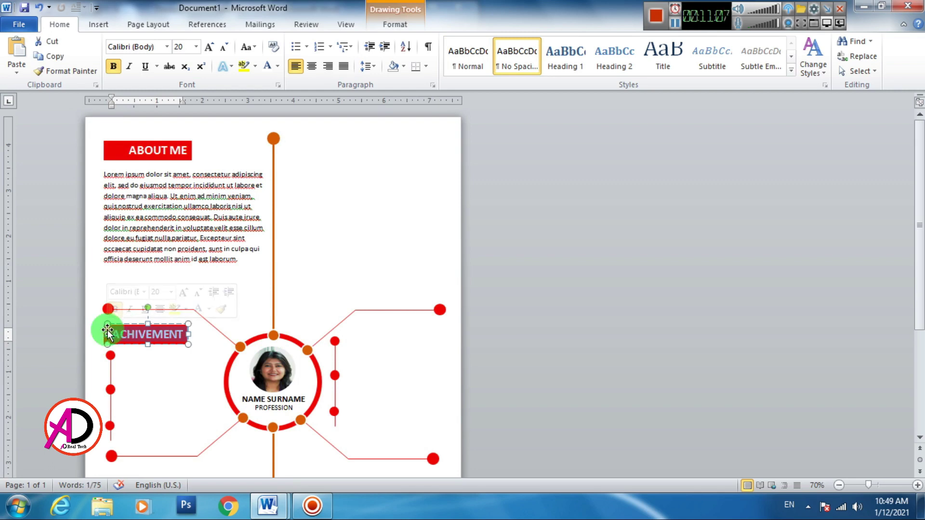
click(106, 141)
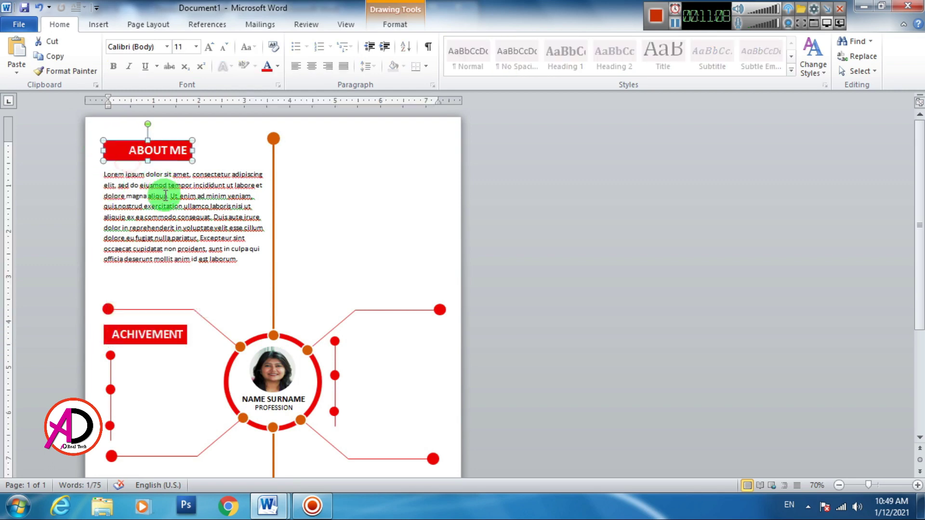
drag(168, 162, 411, 338)
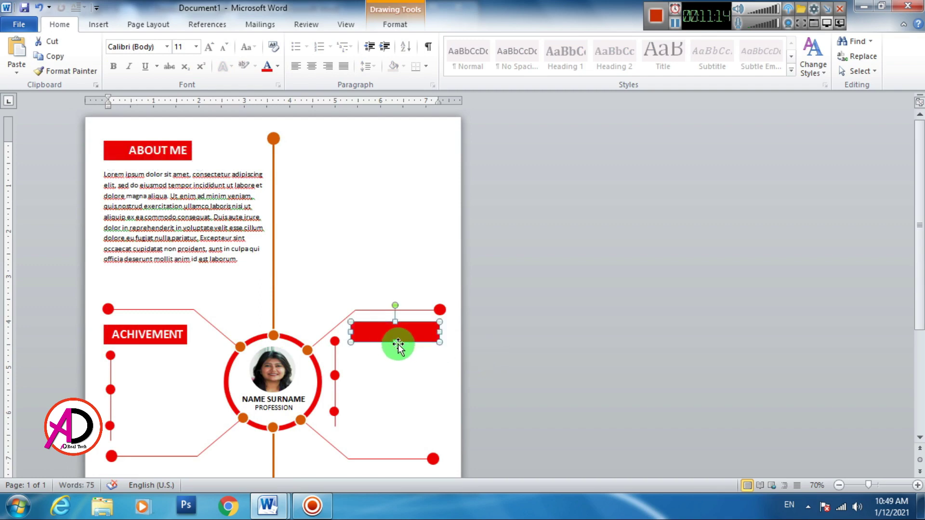
Step: Nudge the right timeline and header bar until the timeline sits directly beneath the bar
click(338, 380)
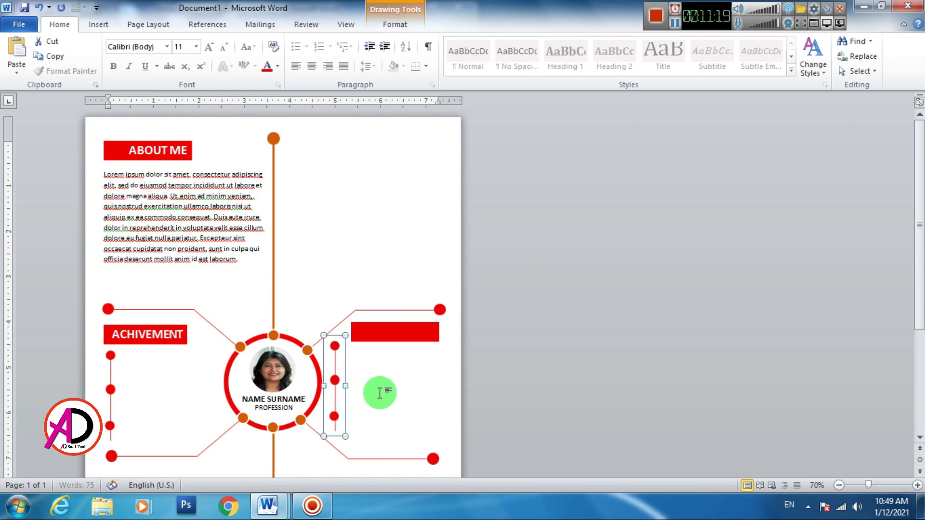
key(Down)
key(Down)
key(Right)
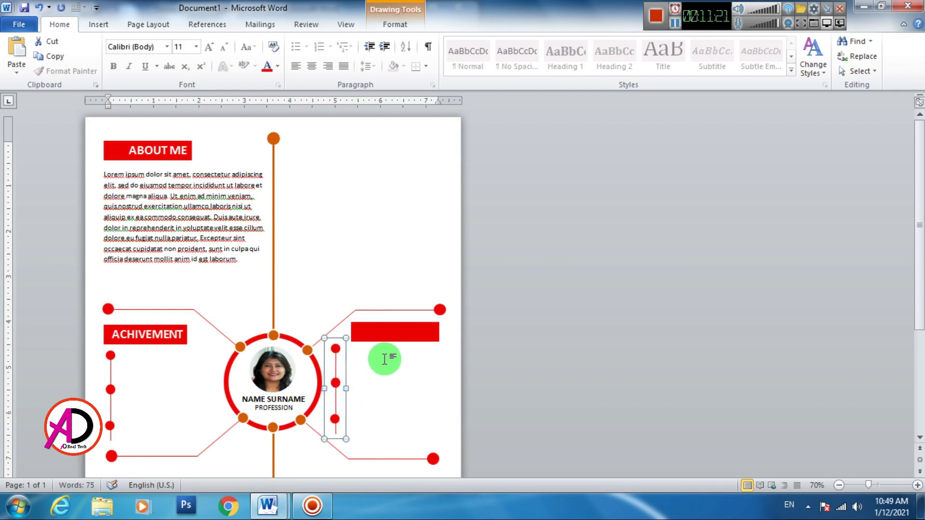
key(Right)
click(379, 340)
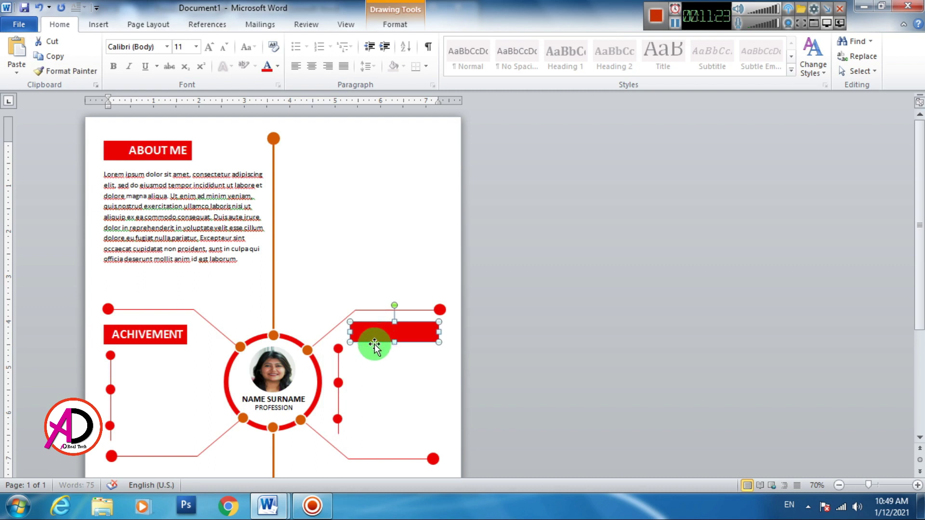
click(339, 352)
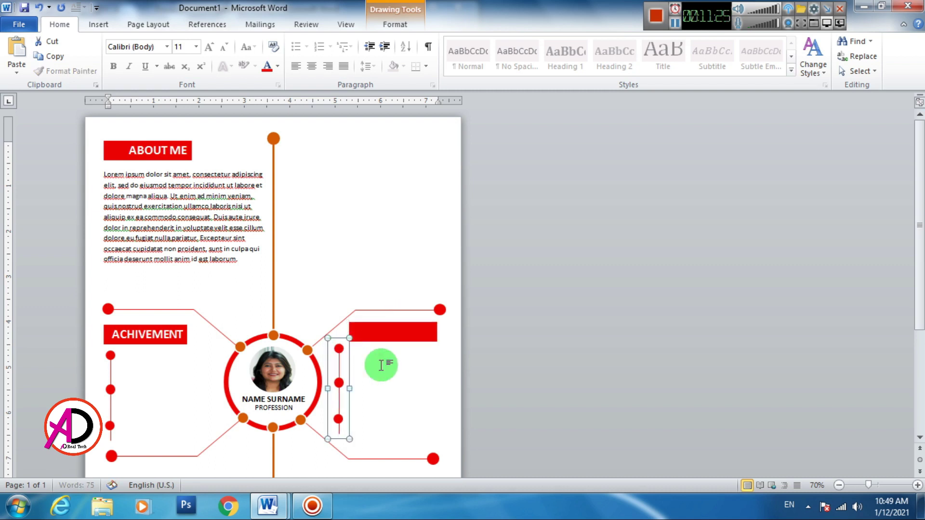
key(Right)
key(Right)
key(Right)
key(Right)
key(Right)
key(Right)
key(Right)
key(Right)
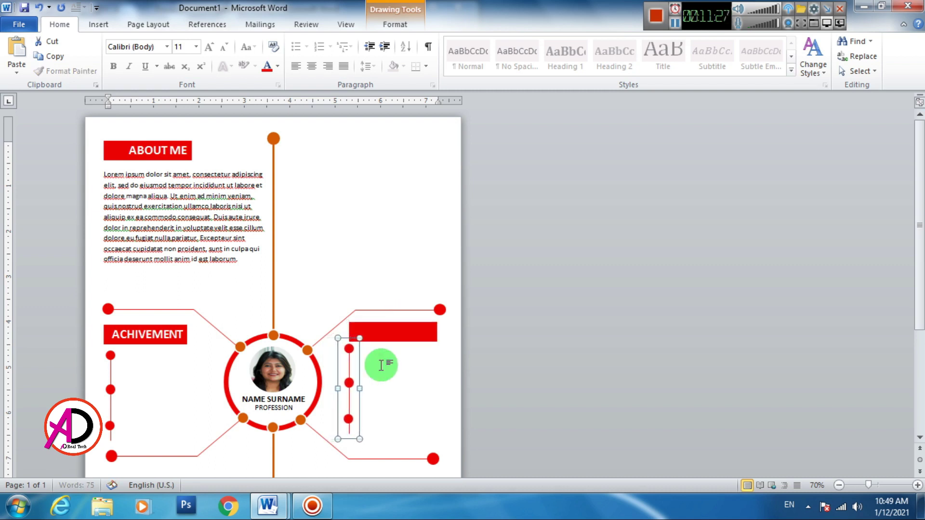
key(Right)
key(Right)
key(Right)
key(Right)
key(Down)
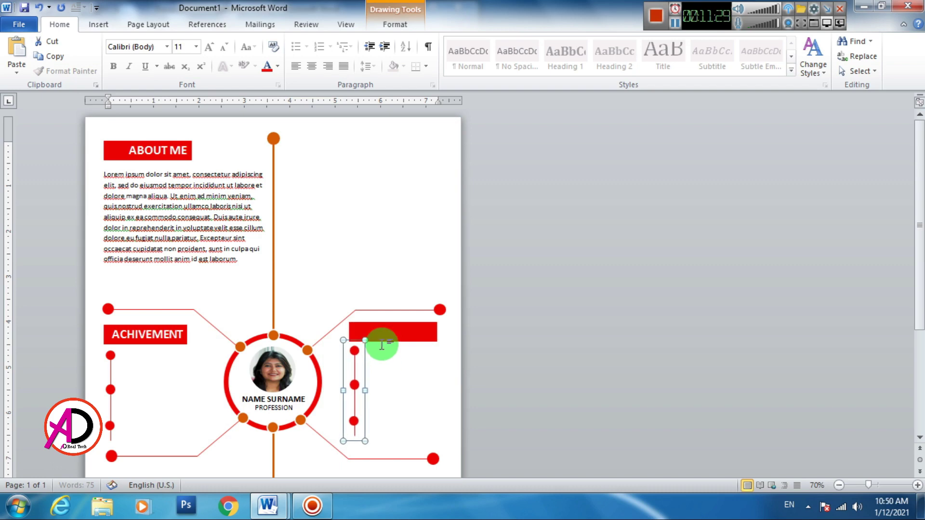
click(382, 338)
key(Up)
click(356, 355)
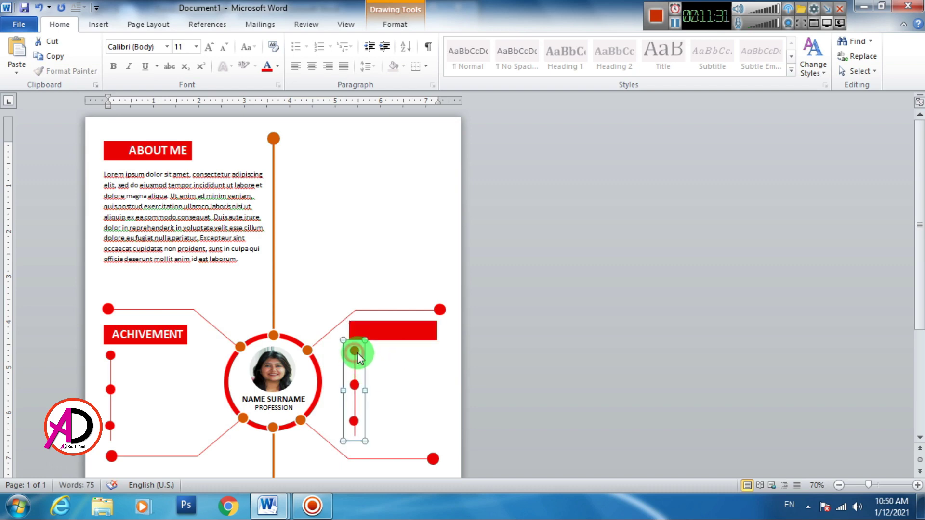
key(Left)
click(541, 396)
scroll(413, 378, down, 5)
scroll(413, 377, up, 4)
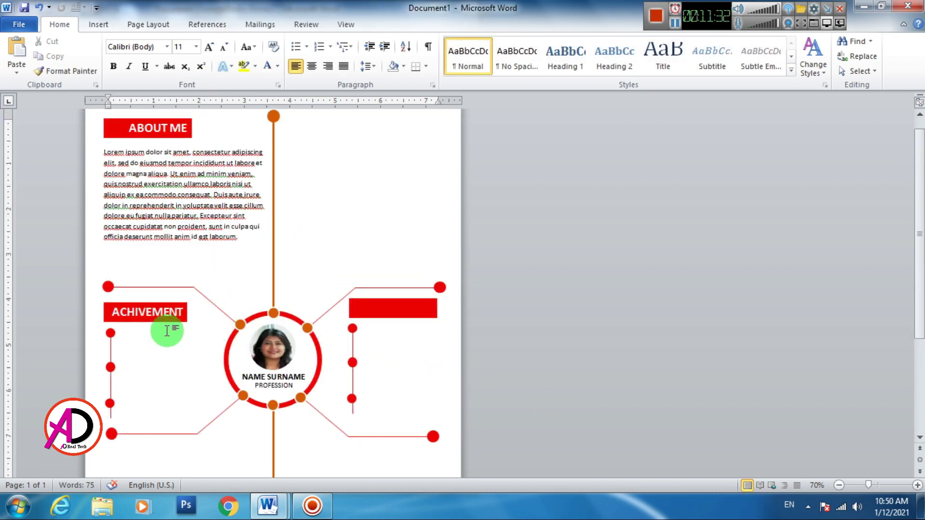
Step: Copy the ACHIVEMENT heading onto the right red bar and change its text to EDCATION
click(147, 310)
double_click(167, 309)
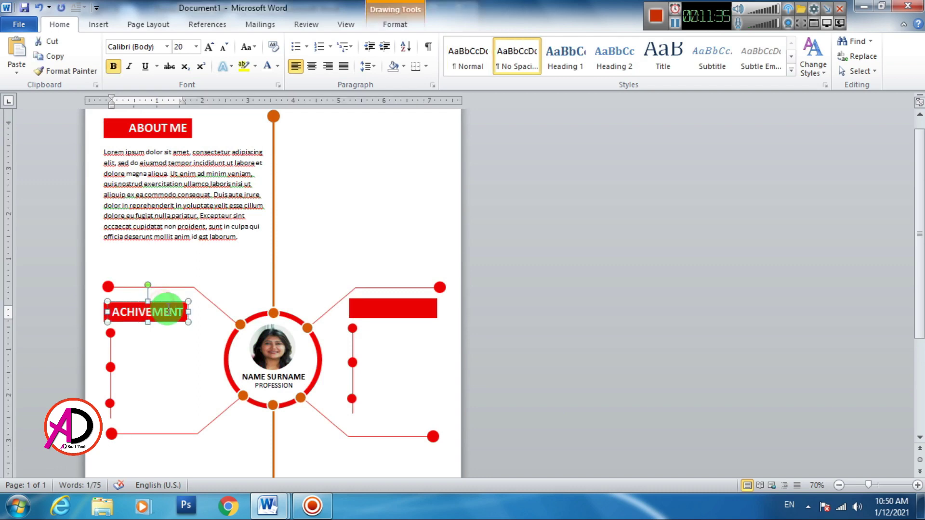
drag(178, 321, 417, 303)
click(390, 311)
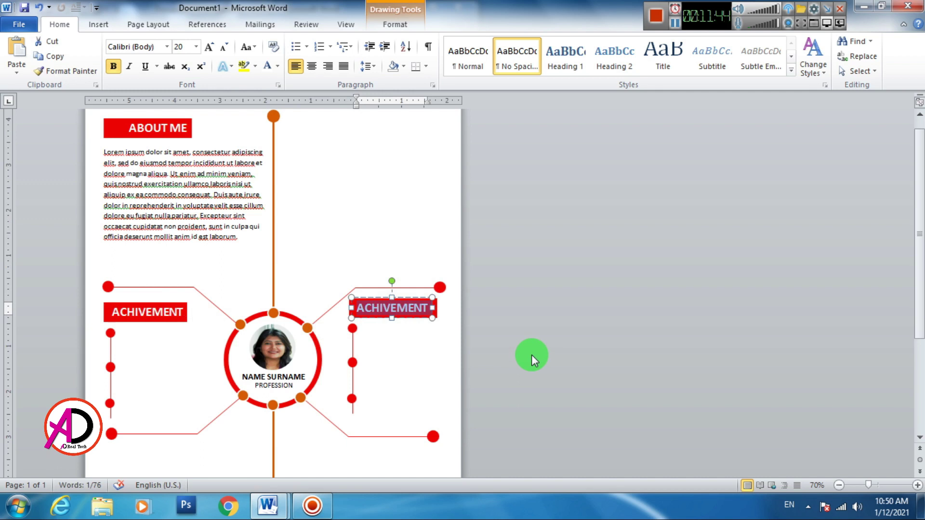
text(EDCATION)
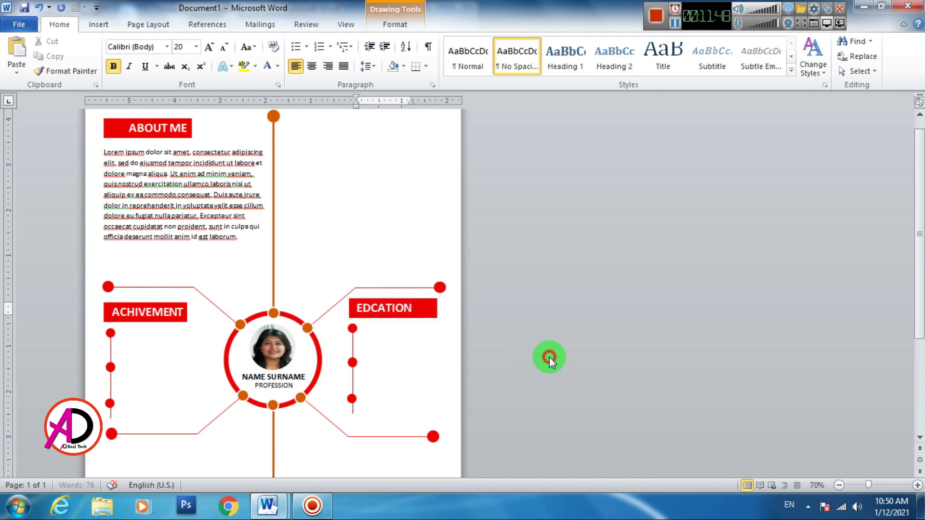
click(550, 357)
scroll(451, 313, down, 5)
scroll(155, 283, up, 3)
scroll(161, 279, up, 3)
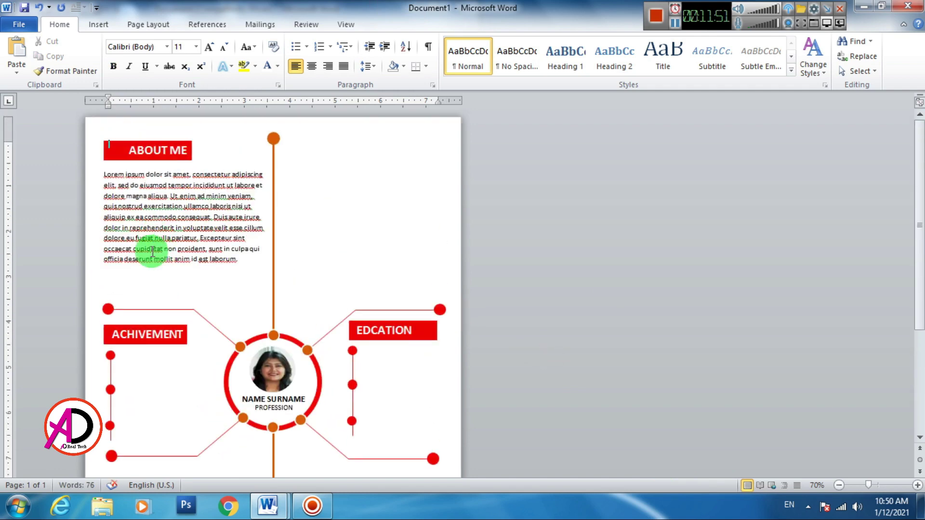
click(106, 175)
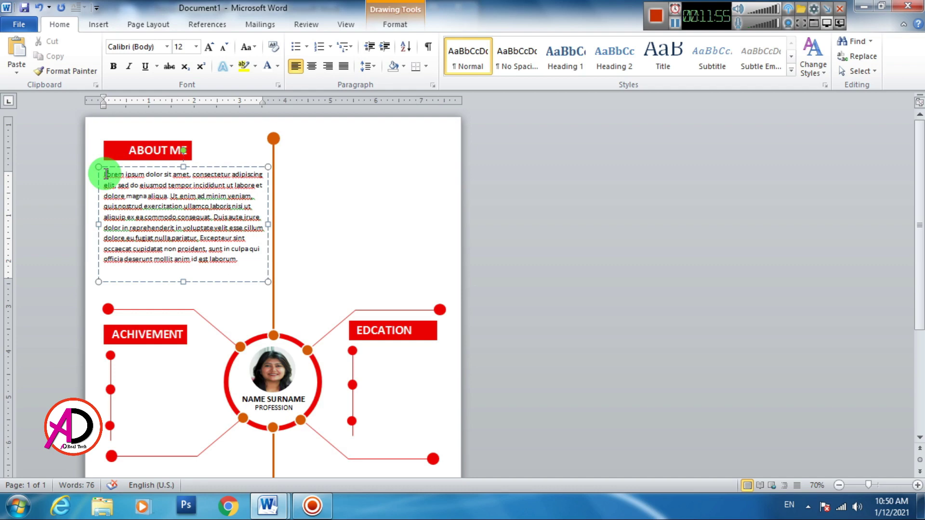
mouse_move(103, 175)
mouse_down()
mouse_move(165, 176)
mouse_move(146, 175)
mouse_up()
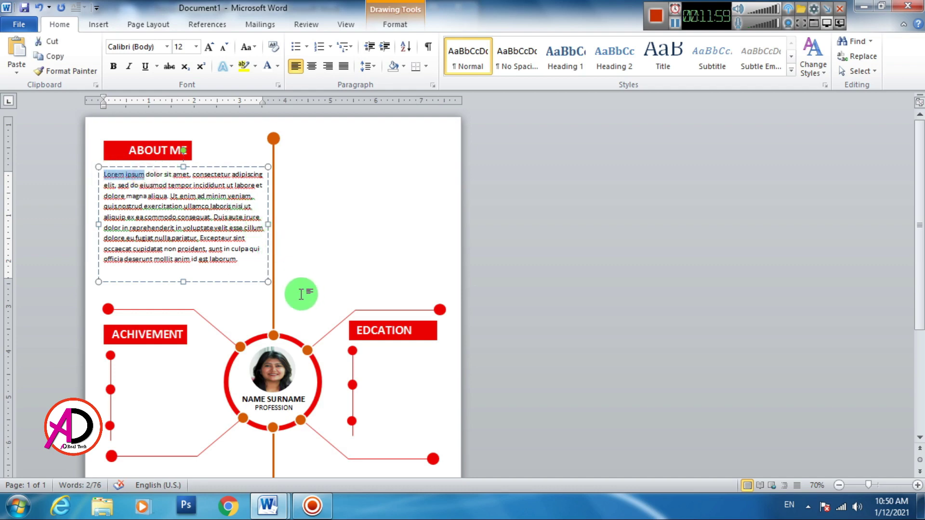
click(98, 24)
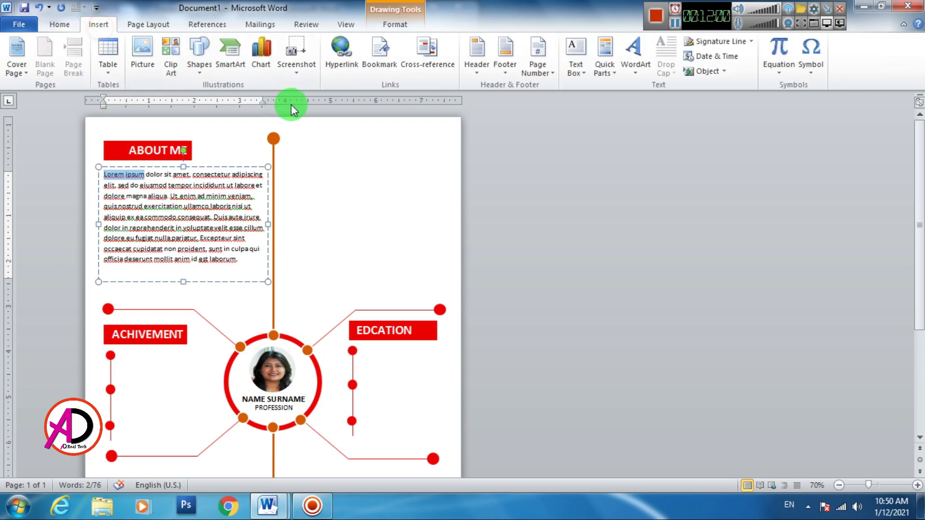
click(197, 67)
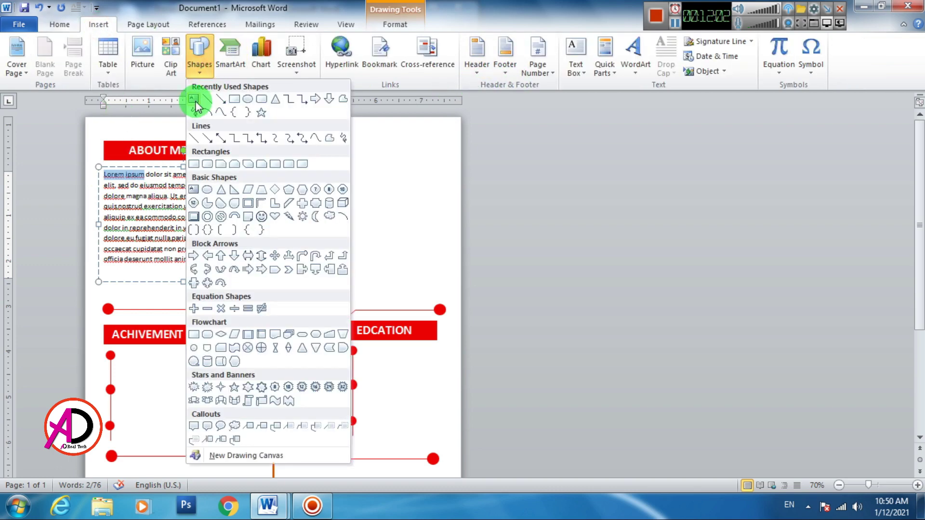
click(195, 97)
ctrl+scroll(154, 374, up, 1)
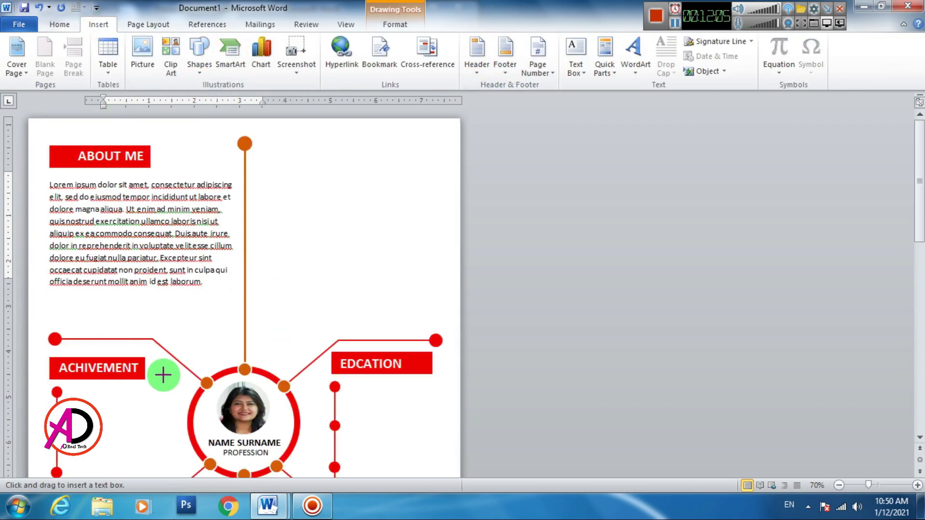
ctrl+scroll(161, 374, up, 4)
scroll(221, 155, up, 5)
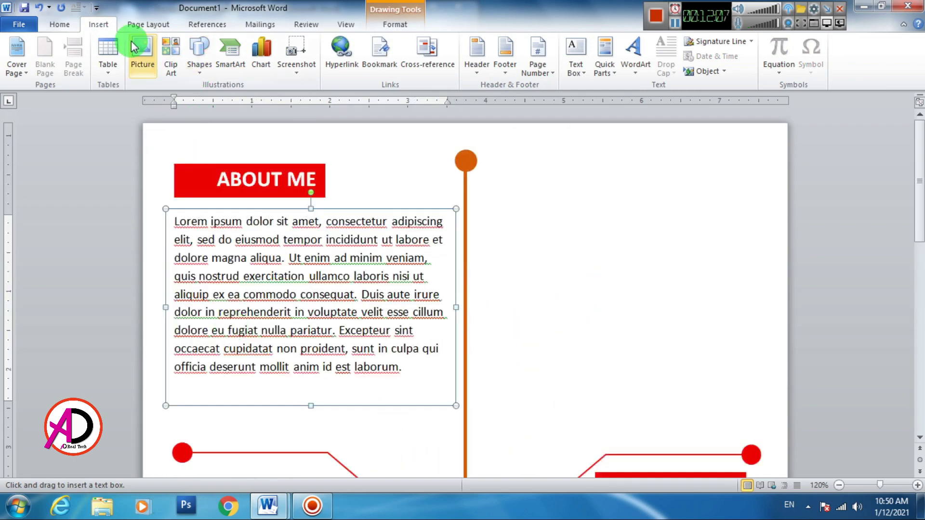
click(59, 25)
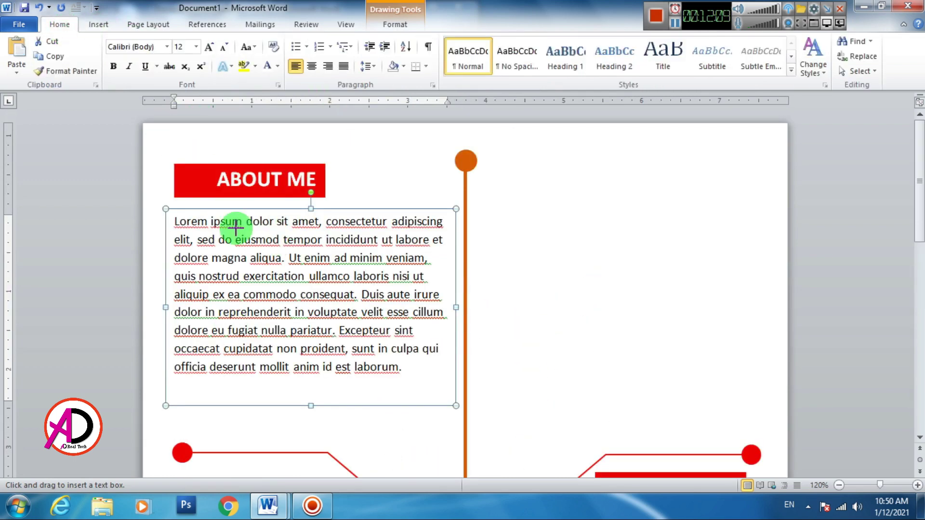
click(394, 25)
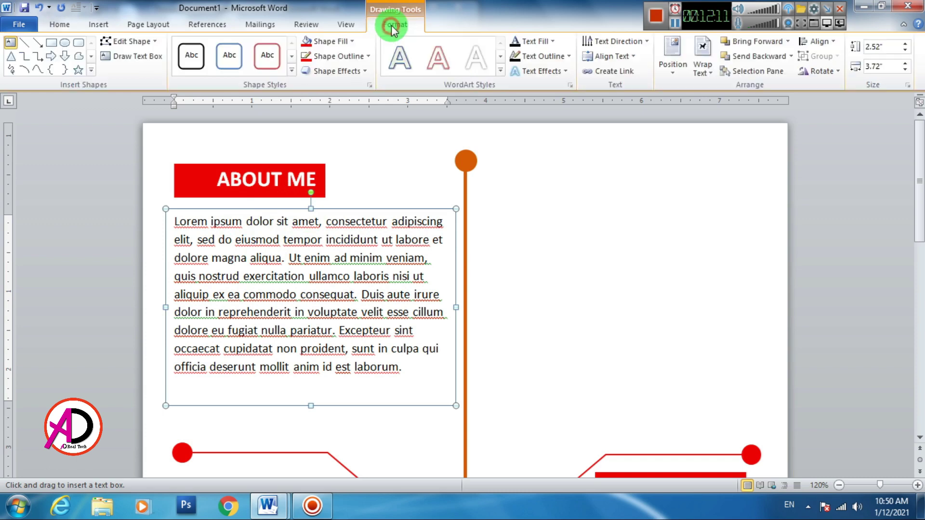
drag(353, 256, 377, 335)
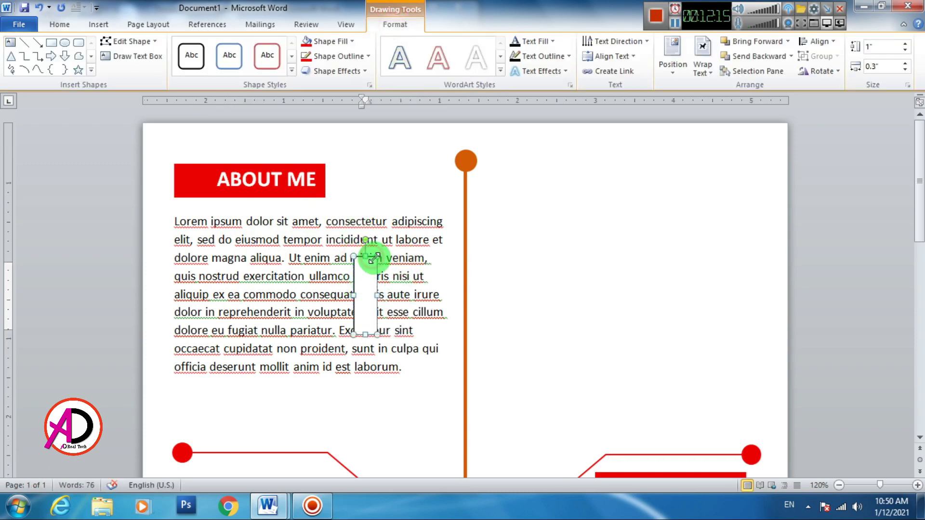
key(ctrl+z)
scroll(309, 292, down, 4)
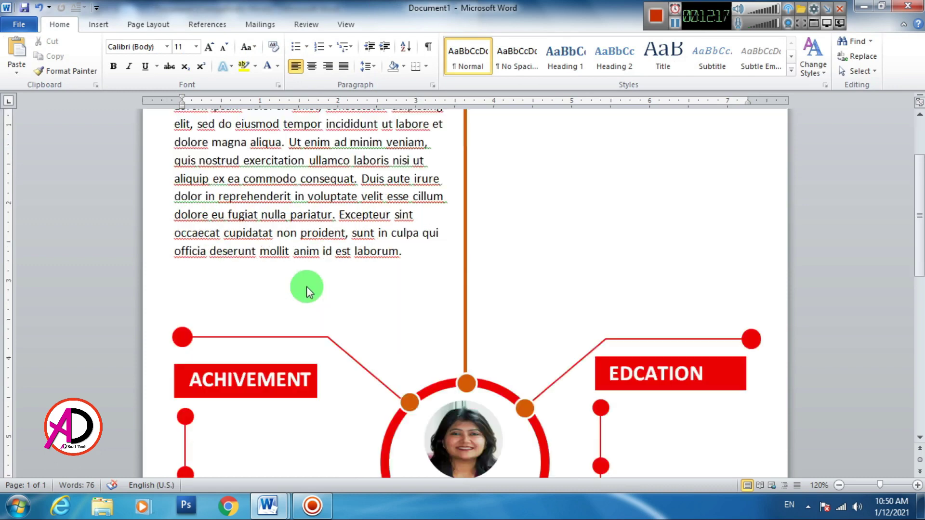
scroll(217, 233, up, 4)
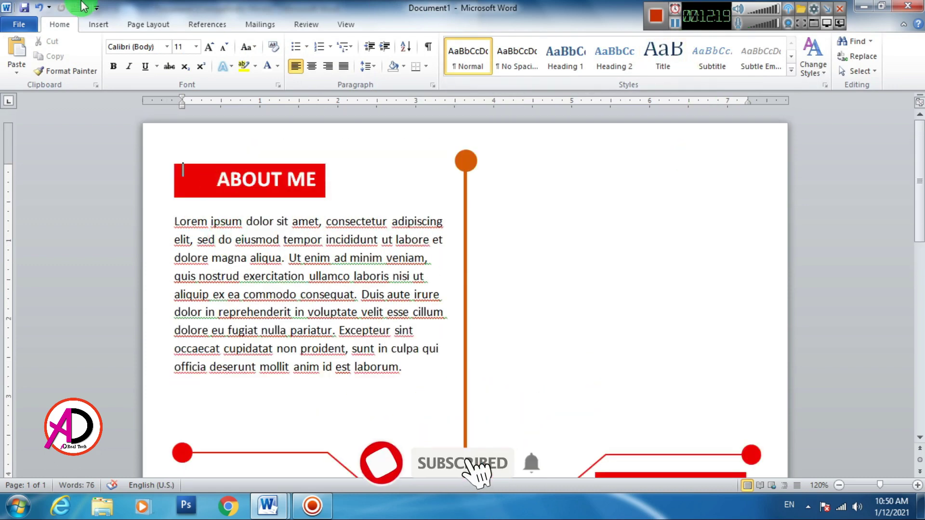
scroll(231, 264, down, 6)
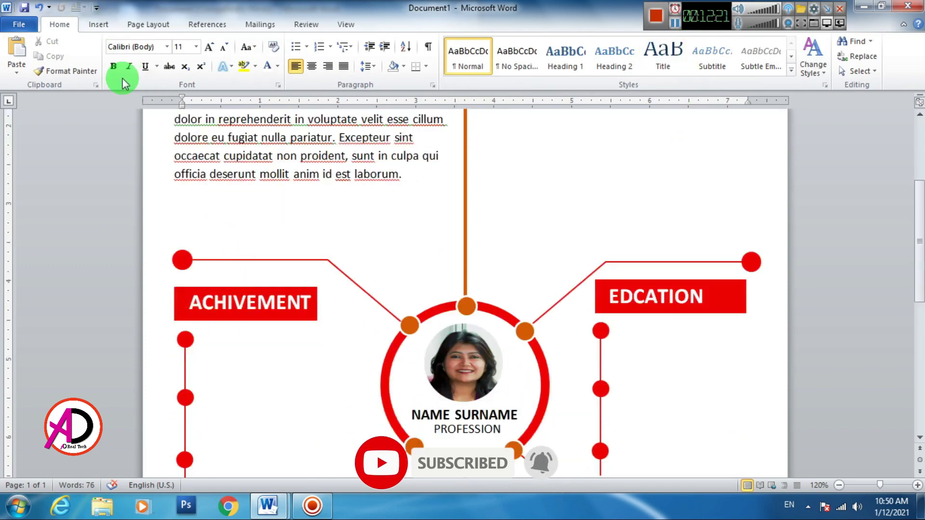
Step: Draw a text box beneath the ACHIVEMENT heading and adjust its position and height
click(102, 26)
click(192, 58)
click(207, 101)
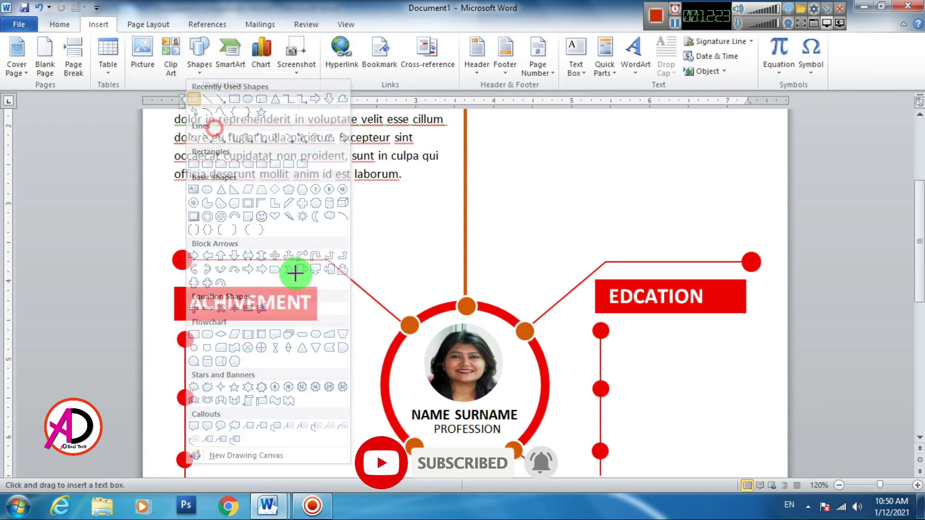
scroll(217, 240, down, 4)
mouse_move(202, 216)
mouse_down()
mouse_move(324, 365)
mouse_move(351, 372)
mouse_up()
scroll(289, 269, up, 3)
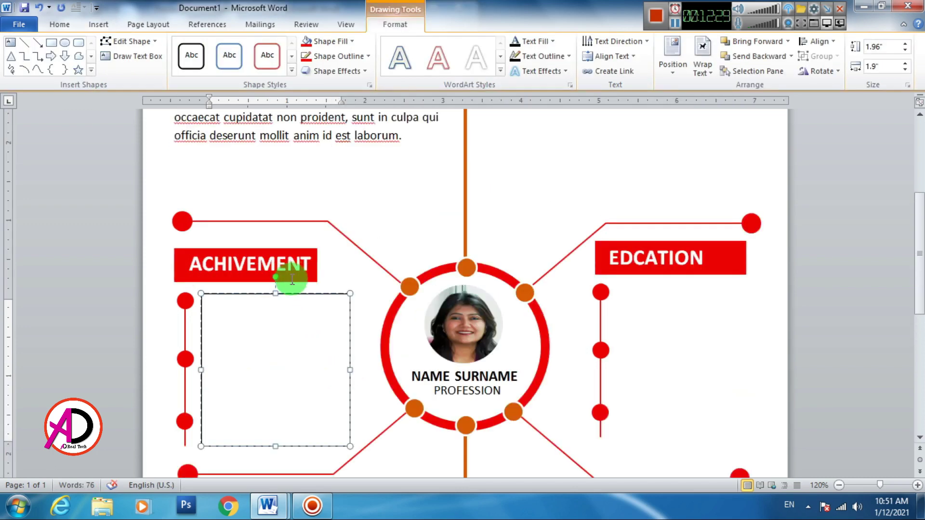
scroll(291, 280, up, 4)
scroll(291, 280, down, 4)
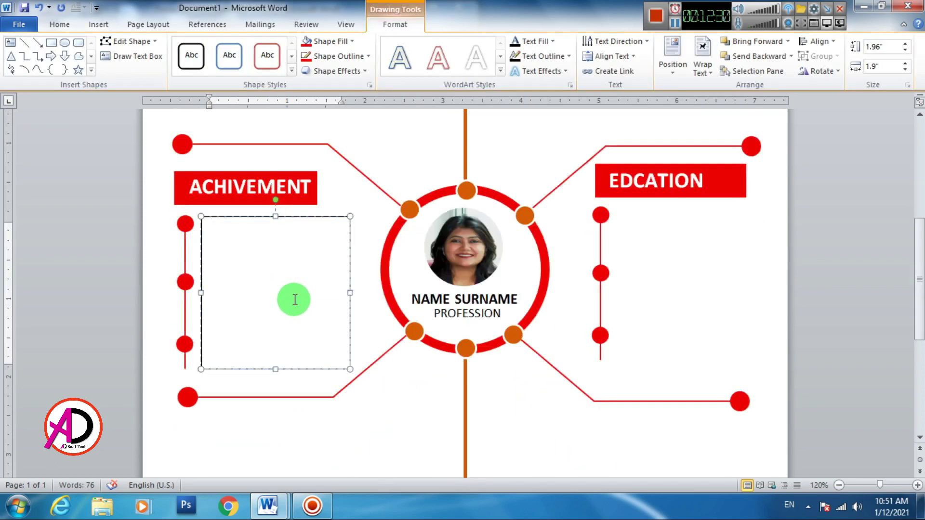
click(233, 225)
drag(274, 216, 274, 208)
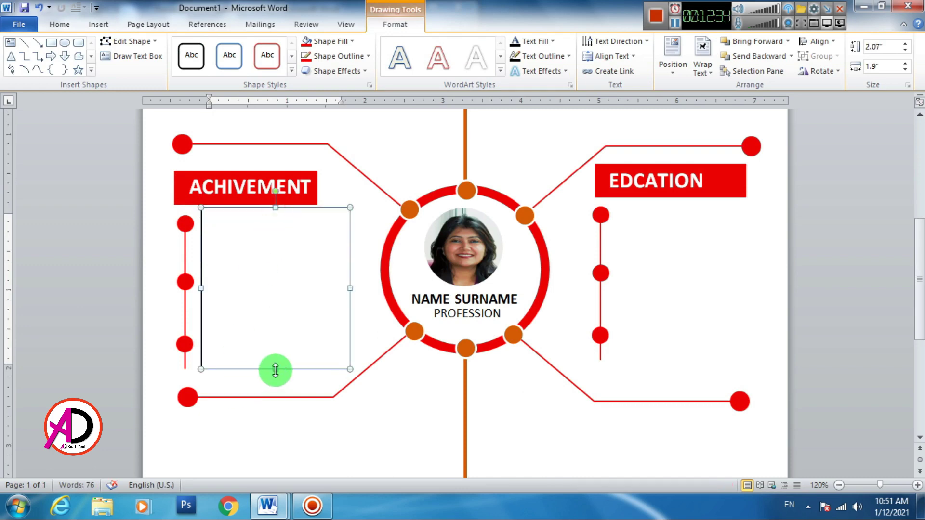
drag(275, 370, 275, 375)
click(214, 225)
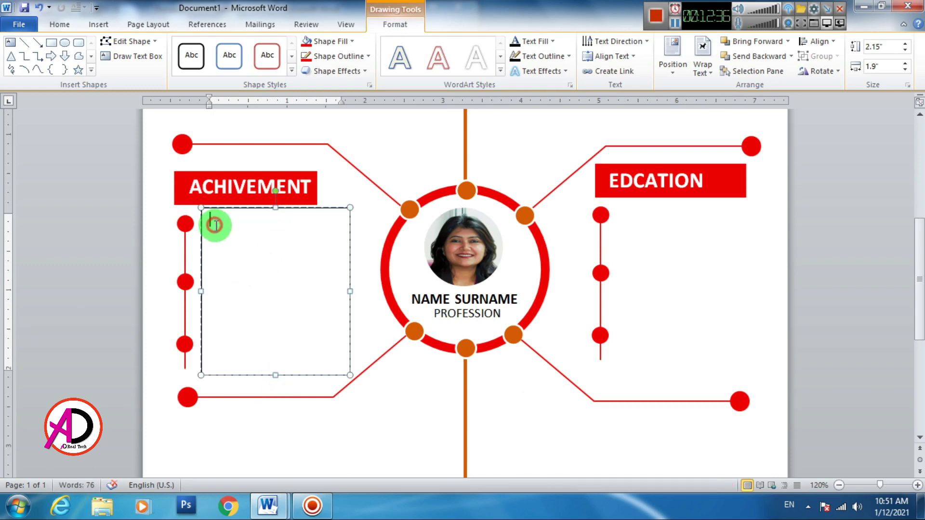
click(283, 210)
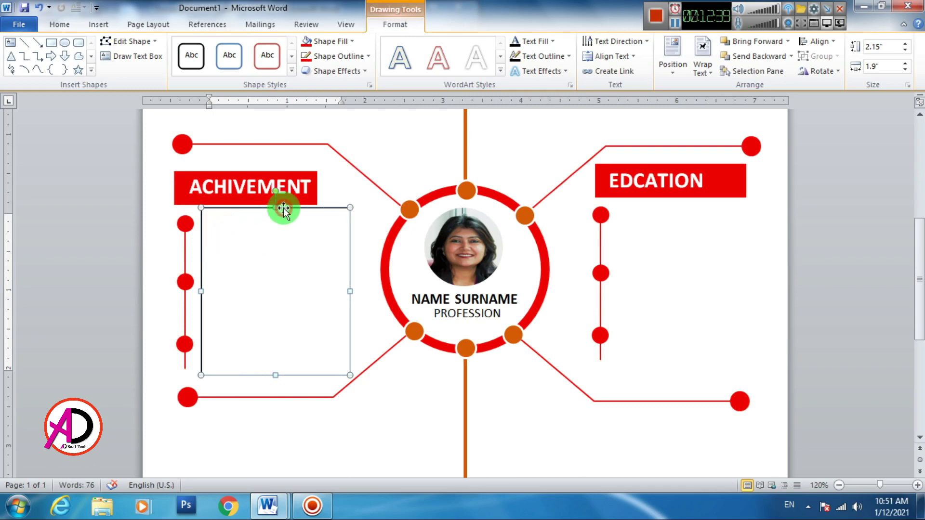
Step: Paste 'Lorem ipsum' from About Me into the box and apply the No Spacing style
scroll(258, 215, up, 5)
scroll(220, 205, up, 4)
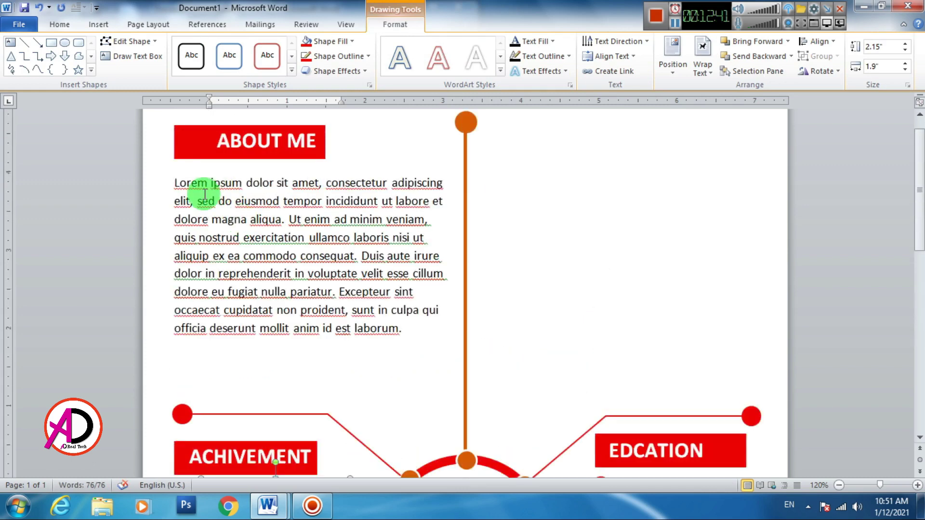
drag(180, 187, 244, 186)
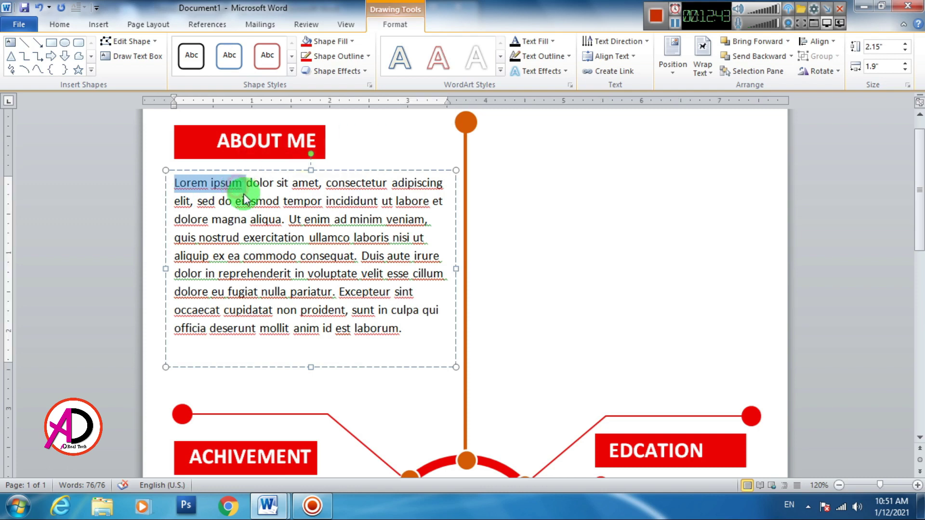
scroll(228, 292, down, 6)
click(225, 309)
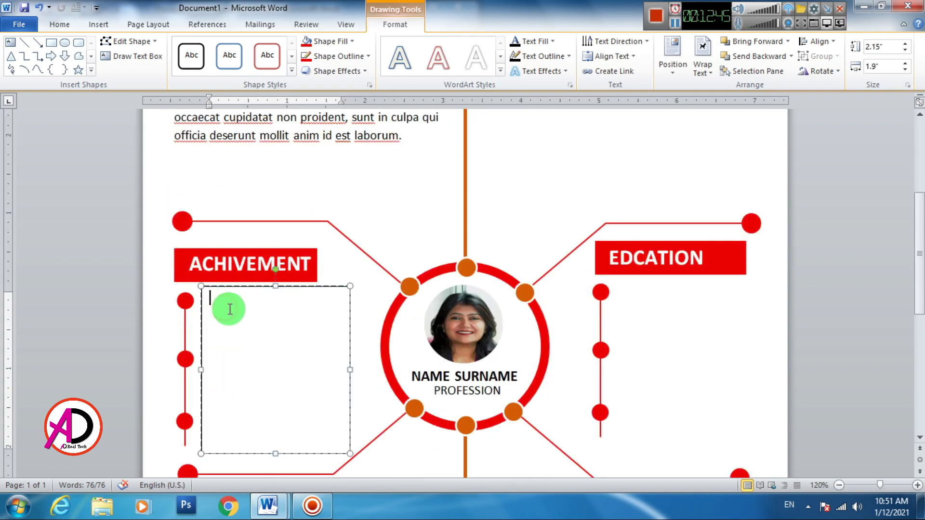
key(ctrl+v)
key(ctrl+a)
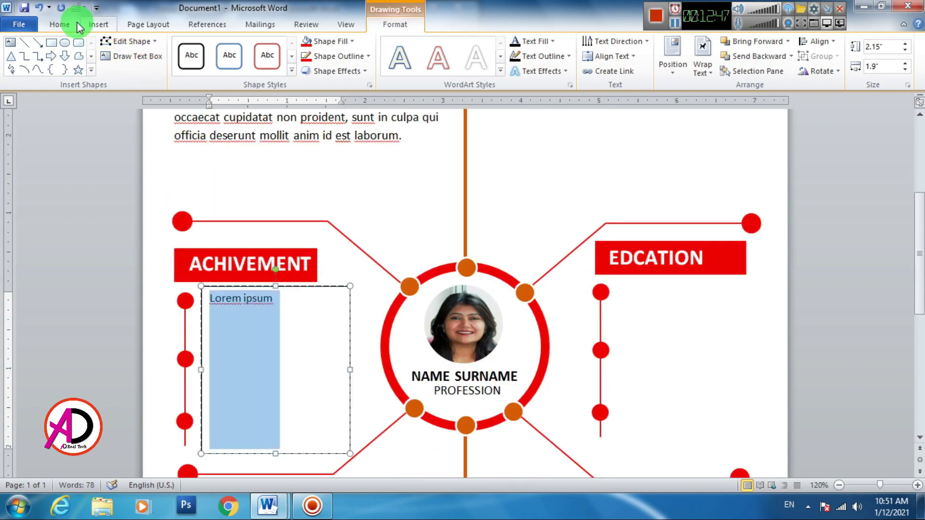
click(60, 24)
click(517, 56)
click(270, 301)
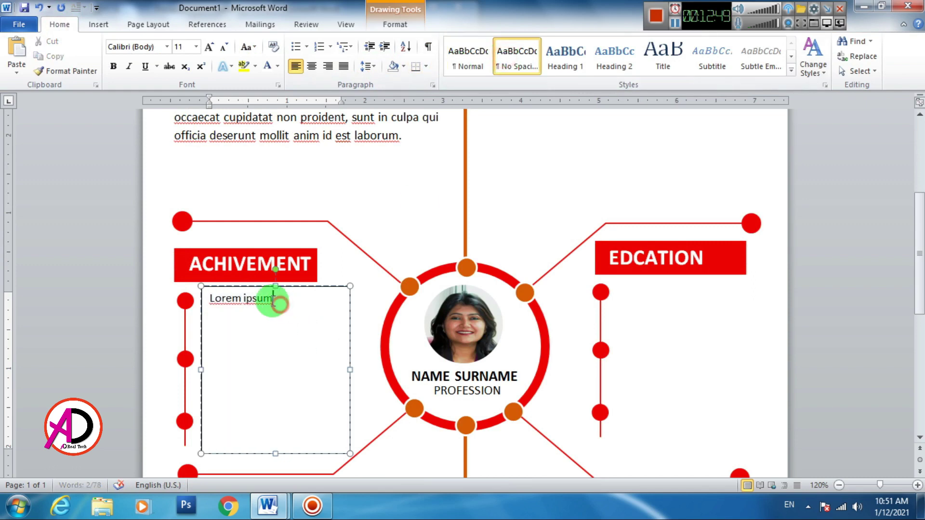
Step: Capitalise it to 'Lorem Ipsum' and make it bold and red
click(245, 299)
text(I)
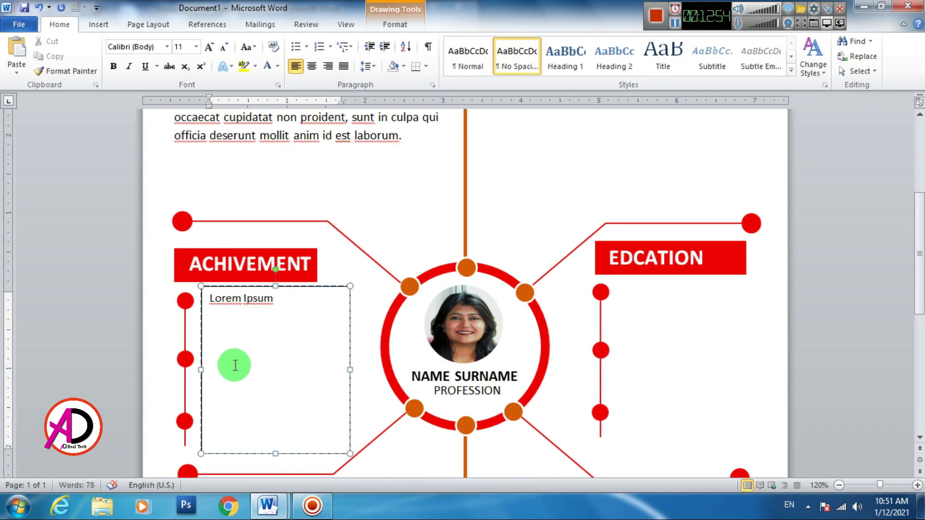
key(ctrl+a)
click(113, 66)
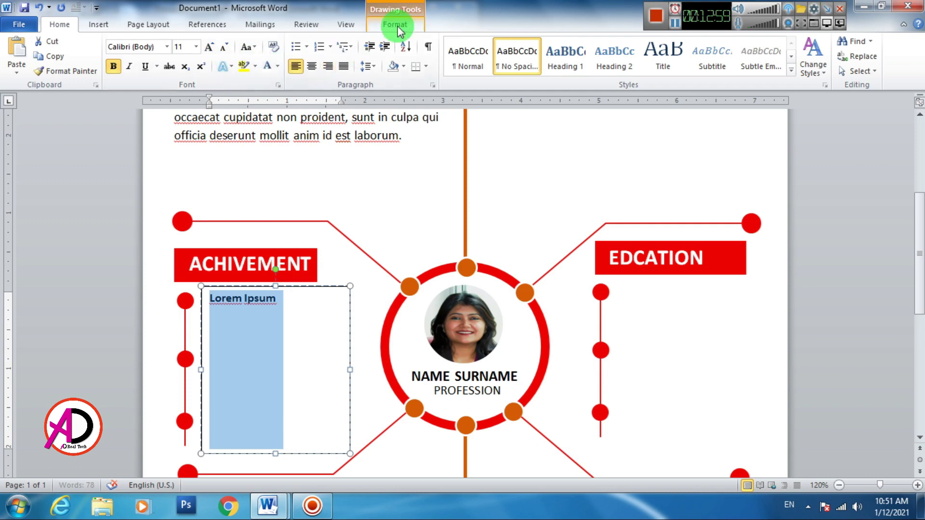
click(278, 66)
click(278, 181)
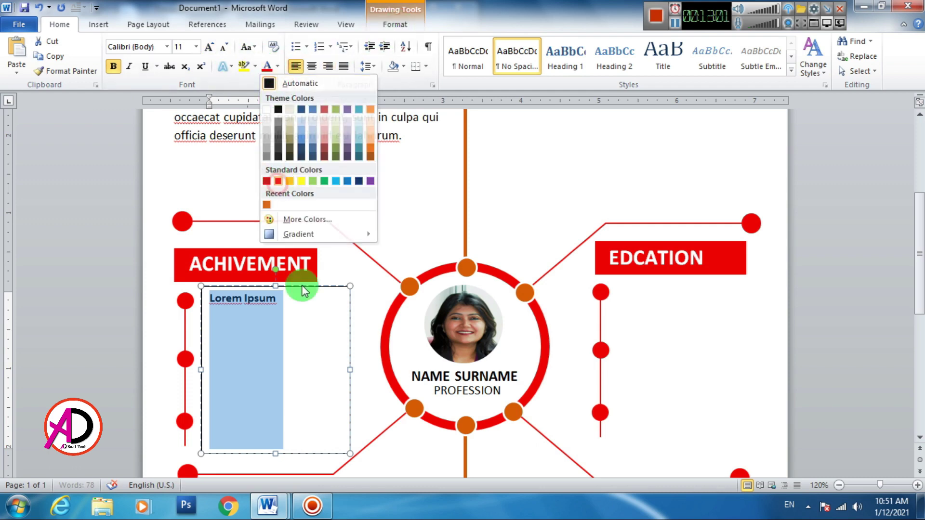
click(284, 306)
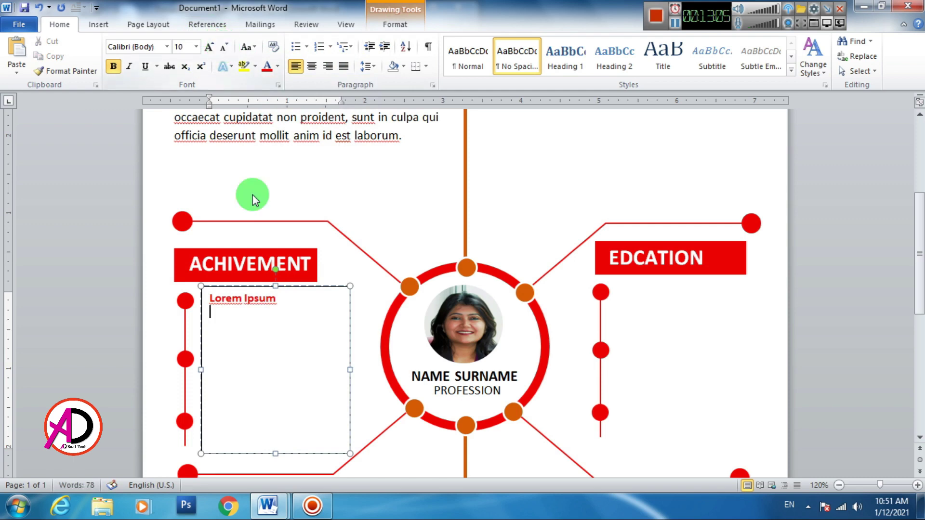
Step: Paste the About Me sample sentence below the heading as plain black, non-bold text
scroll(268, 182, up, 1)
scroll(182, 155, up, 2)
scroll(210, 223, up, 3)
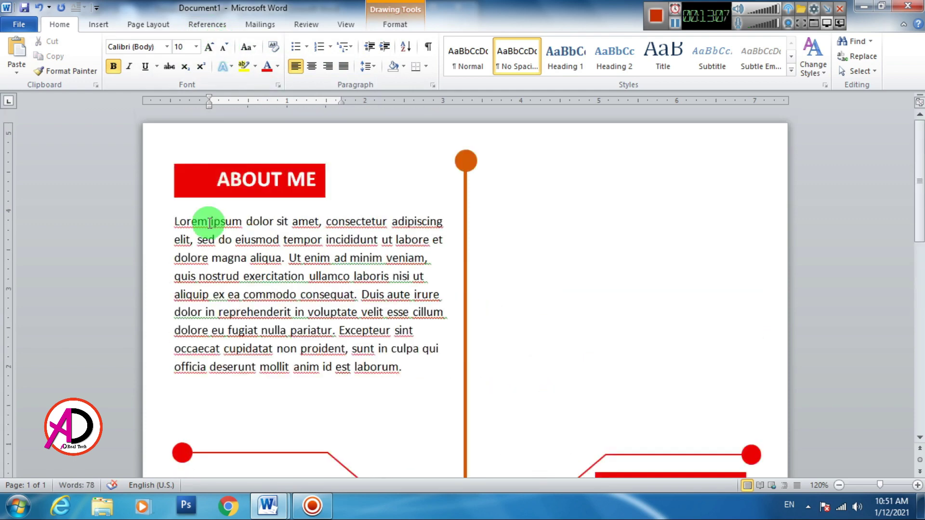
drag(172, 222, 321, 238)
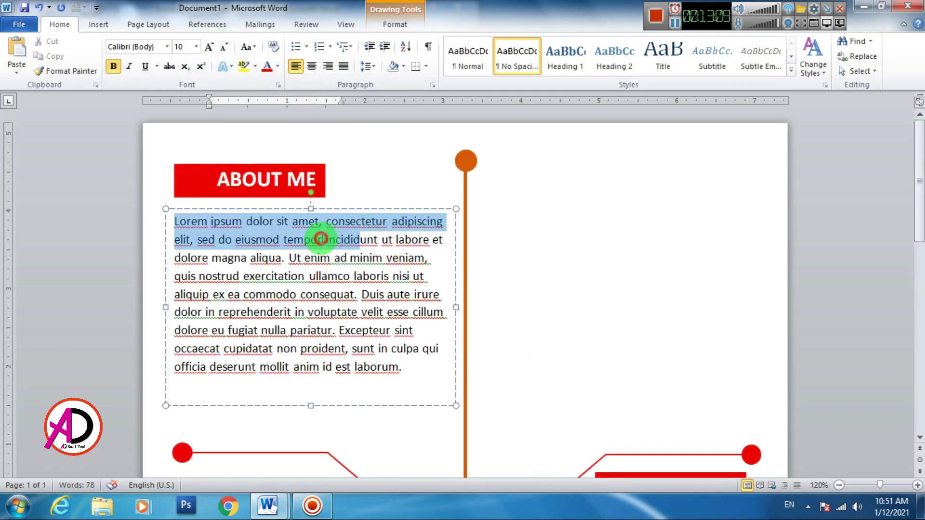
scroll(331, 247, down, 5)
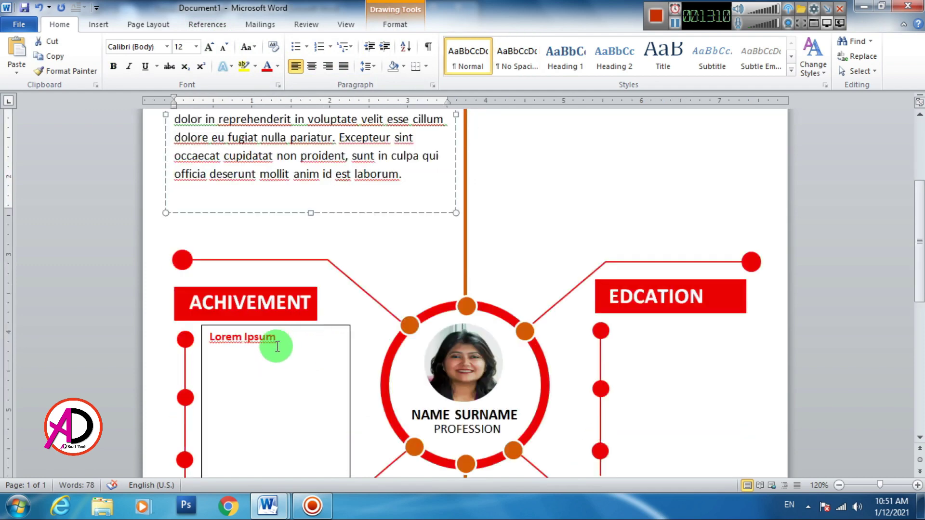
click(232, 364)
key(ctrl+v)
scroll(274, 351, down, 2)
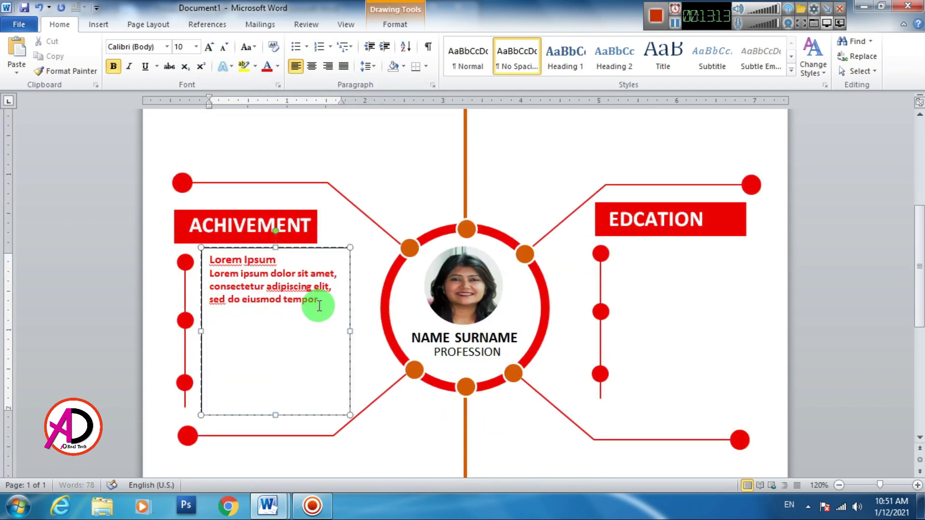
drag(318, 301, 208, 279)
click(112, 72)
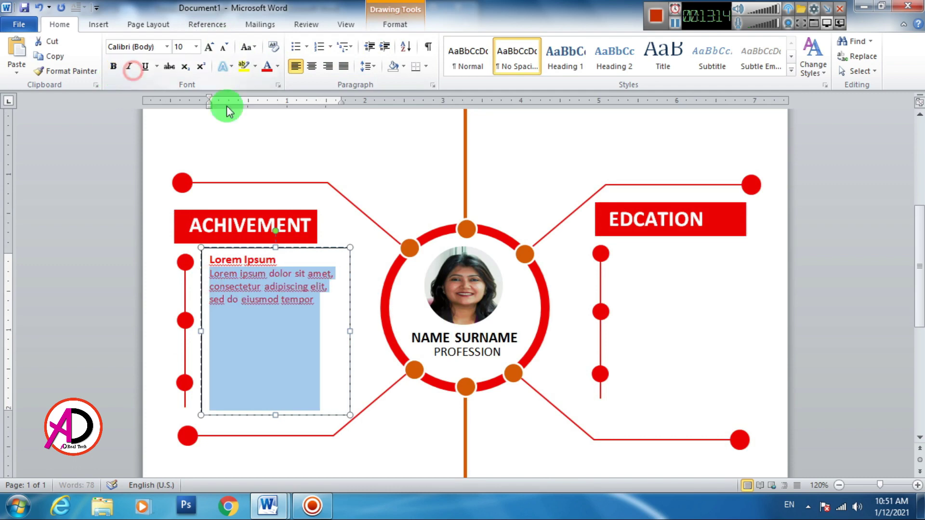
click(278, 67)
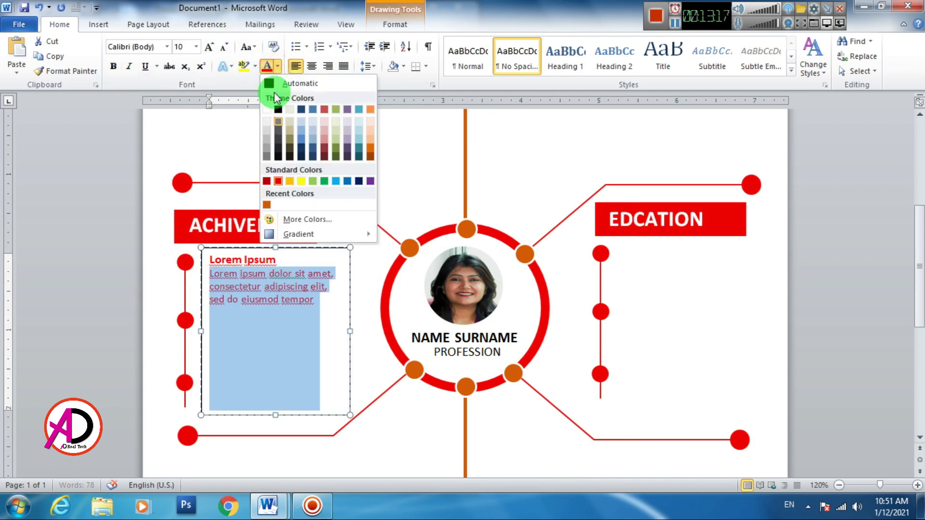
click(284, 83)
click(293, 314)
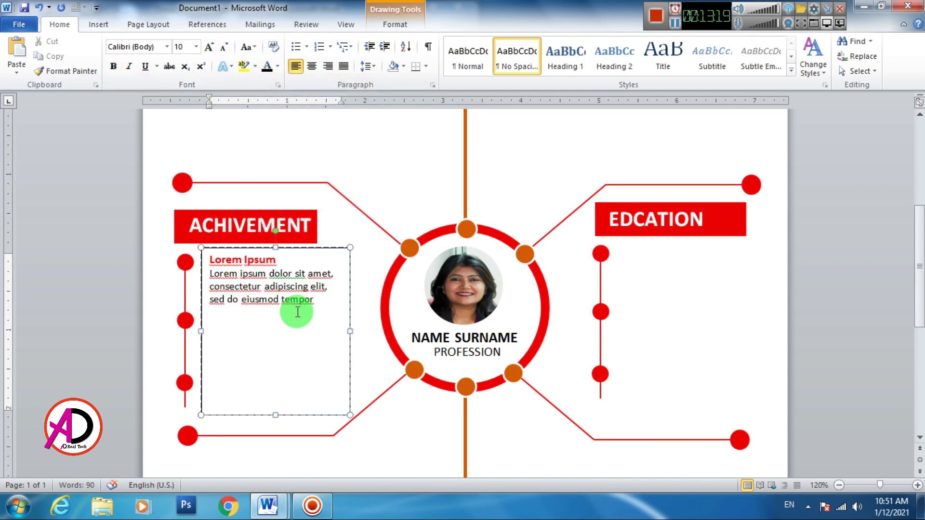
Step: Apply 1.15 line spacing to the Achievement text
click(210, 273)
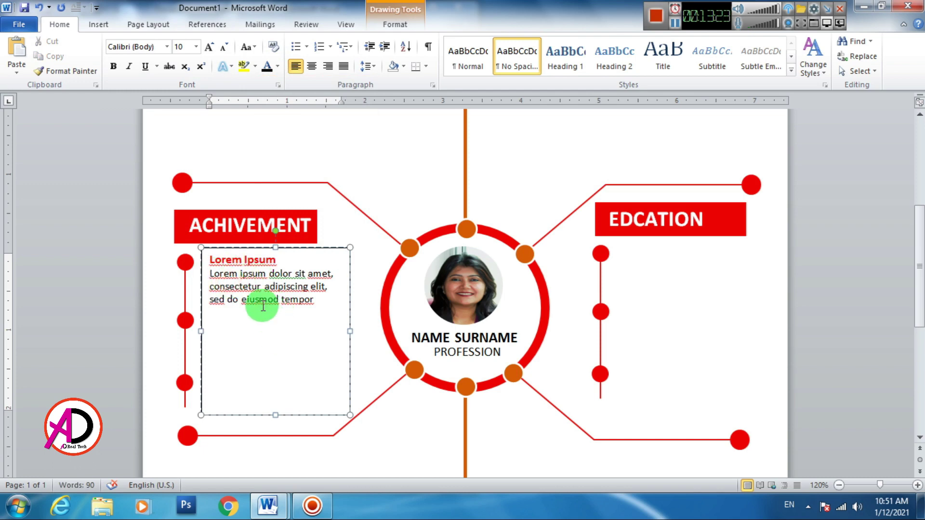
click(289, 257)
click(369, 66)
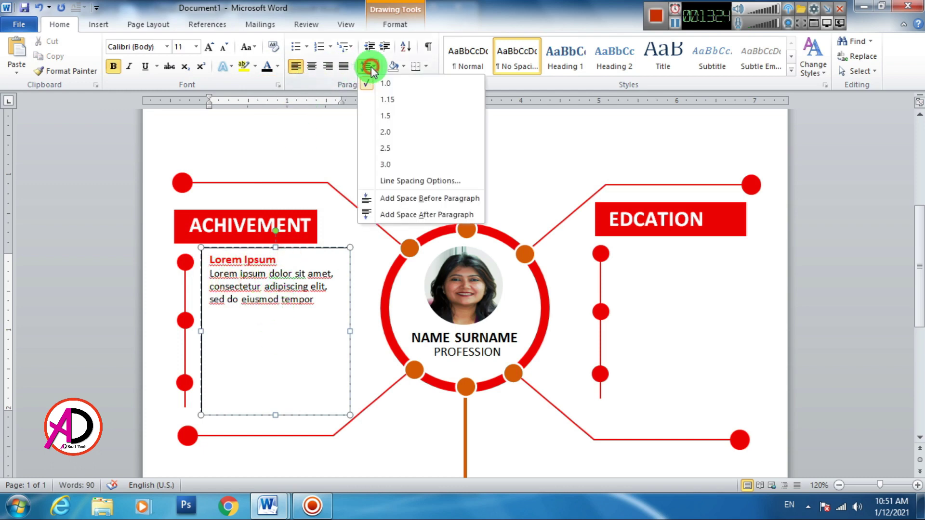
click(387, 101)
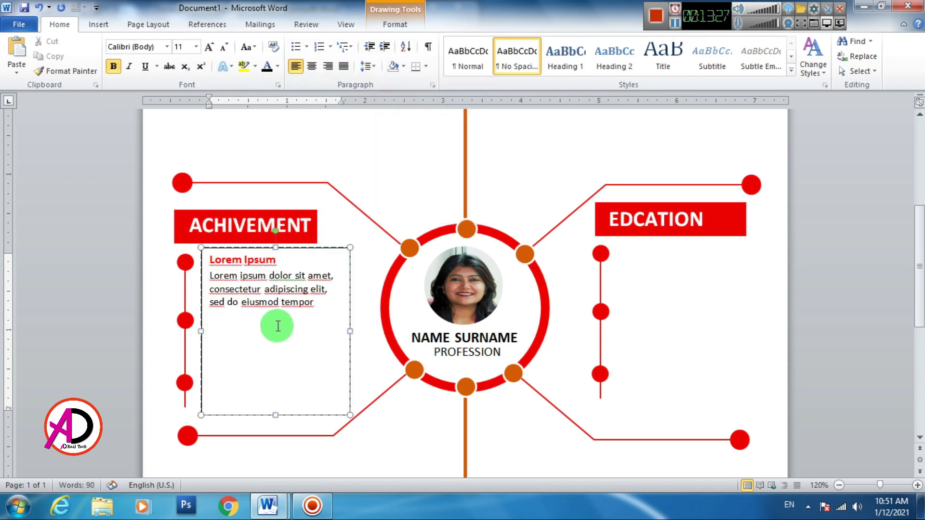
Step: Add a bottom border under the Lorem Ipsum heading
drag(277, 259, 216, 258)
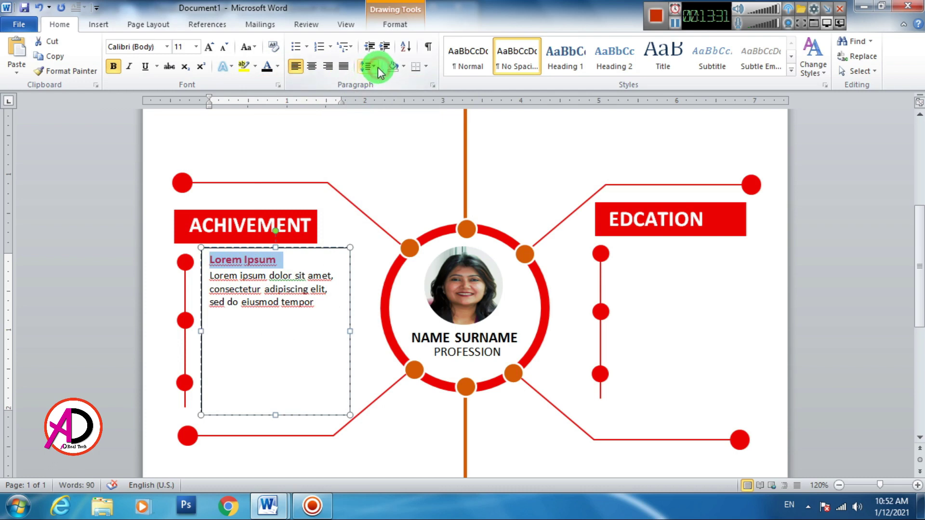
click(404, 67)
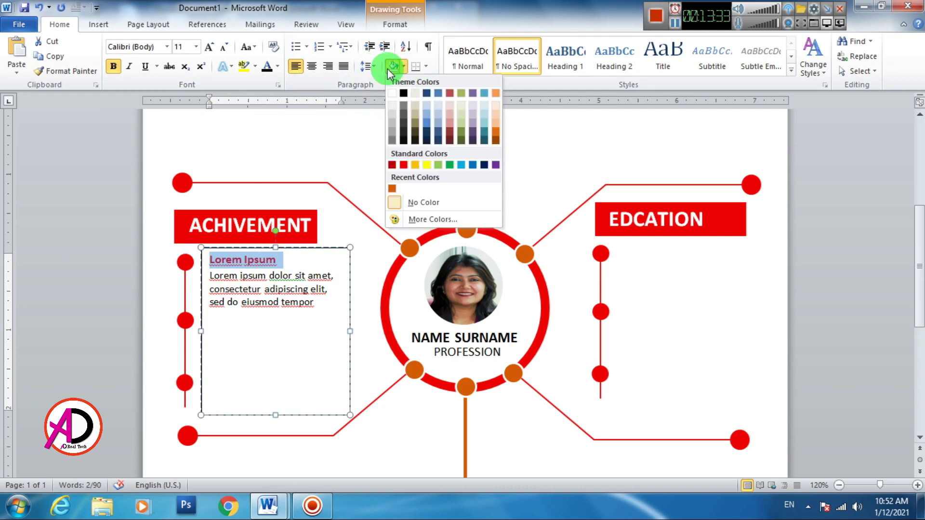
click(427, 67)
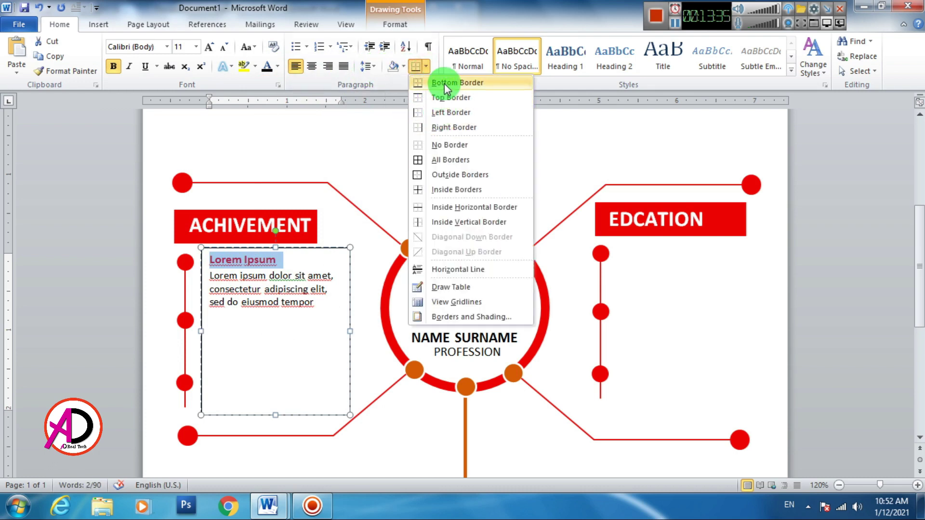
click(444, 84)
click(296, 347)
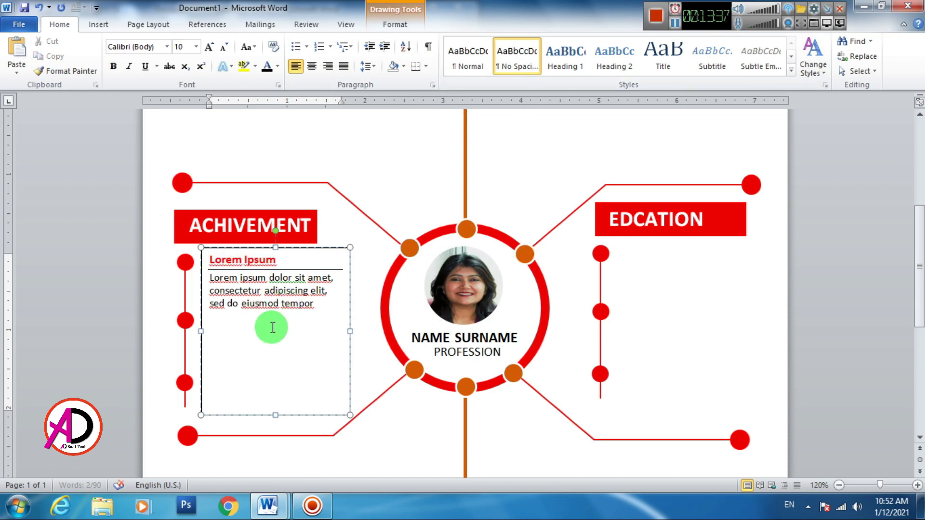
Step: Paste a second Lorem Ipsum entry below and make its heading bold red
drag(208, 260, 313, 304)
key(ctrl+c)
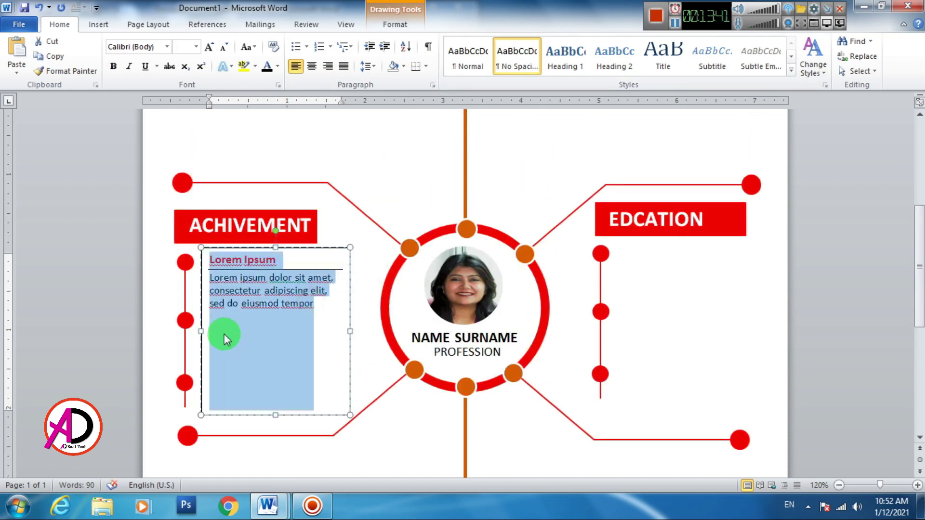
click(224, 320)
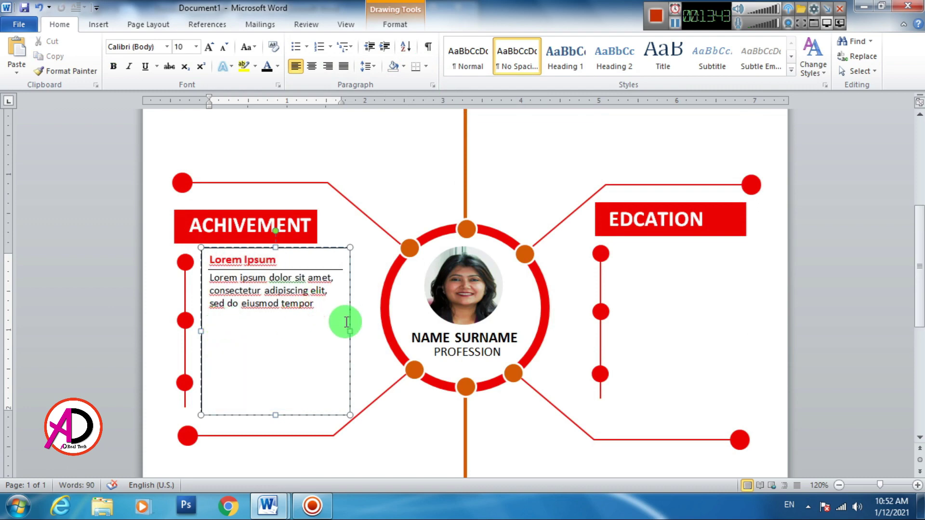
key(ctrl+v)
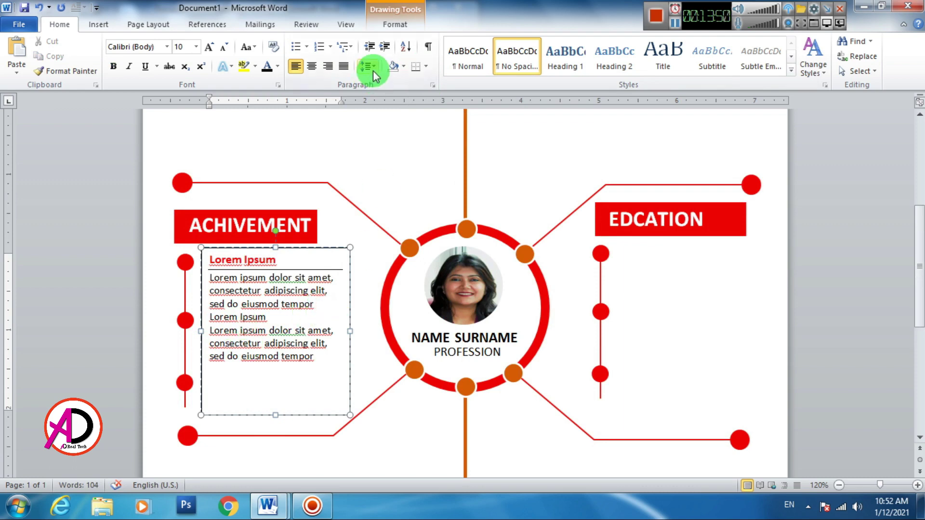
click(212, 317)
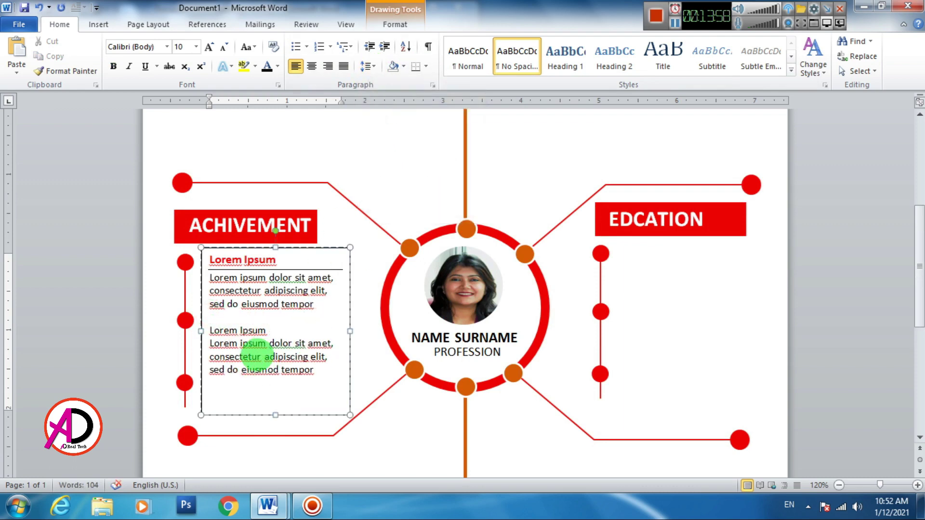
key(shift+End)
click(210, 47)
key(ctrl+b)
click(268, 66)
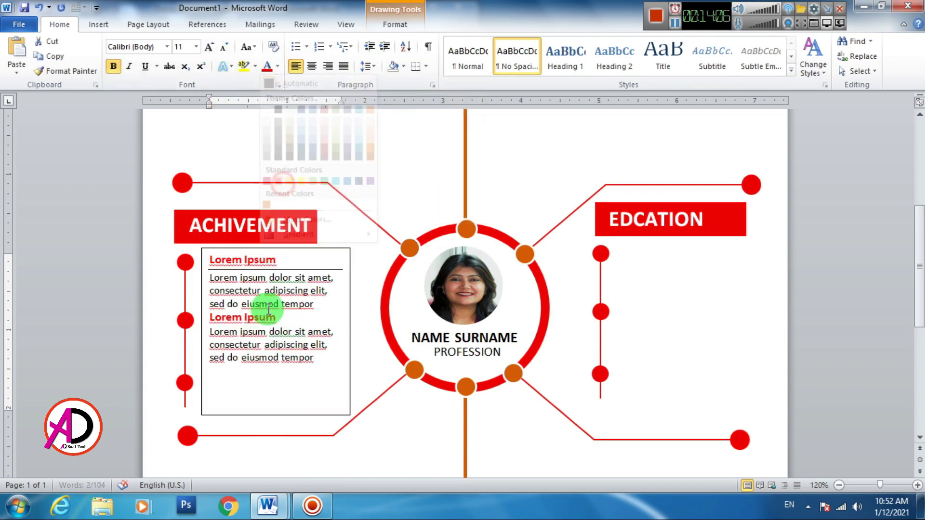
Step: Copy the entry into a third Lorem Ipsum entry and colour its heading red
drag(310, 318, 266, 359)
key(ctrl+c)
click(320, 366)
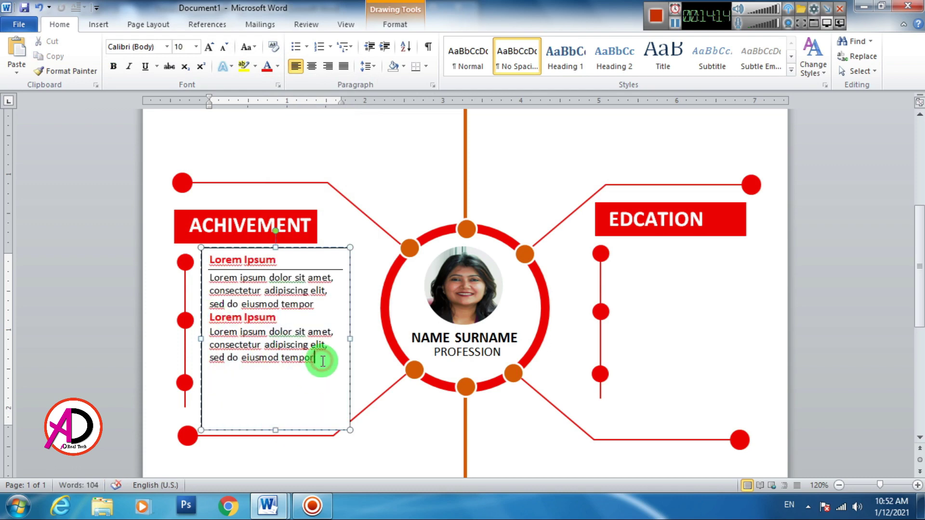
key(Return)
key(ctrl+v)
key(BackSpace)
drag(209, 371, 268, 371)
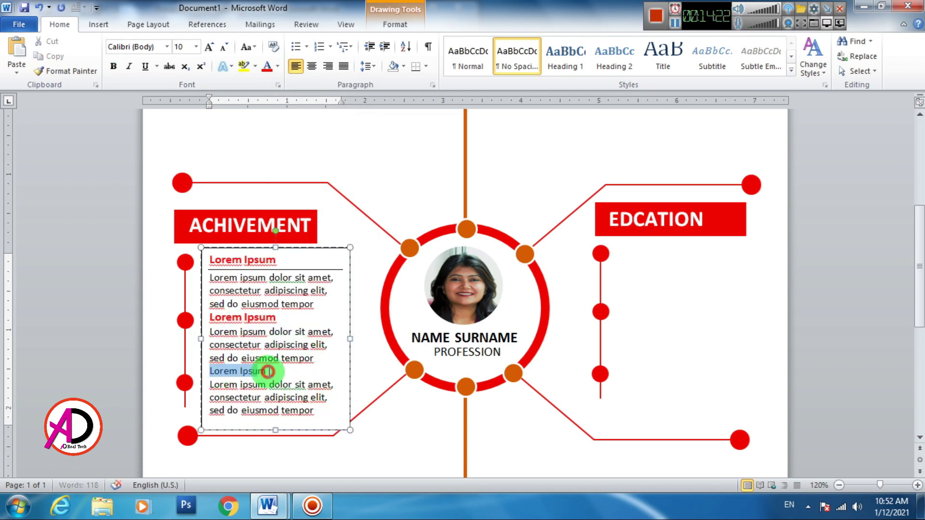
click(267, 67)
scroll(305, 361, down, 1)
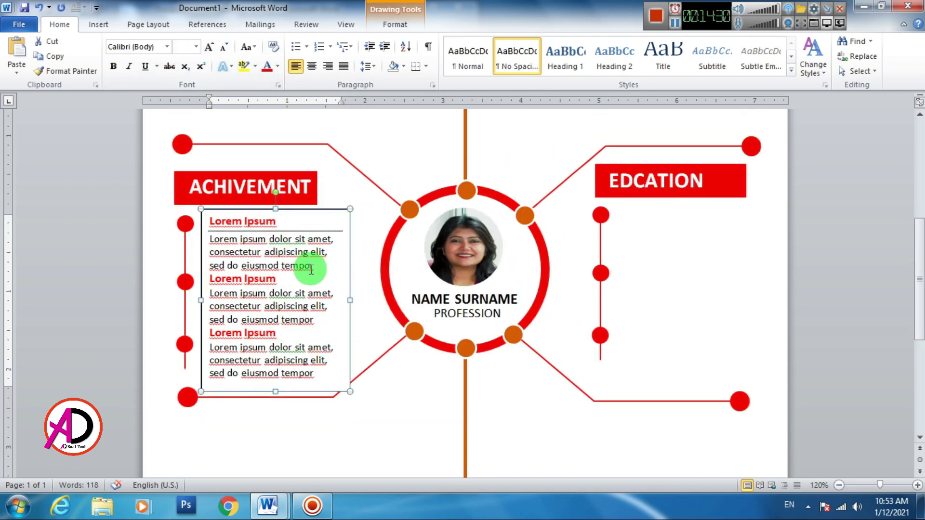
Step: Set the Achievement text box's Shape Outline to No Outline
right_click(185, 345)
key(Escape)
click(425, 474)
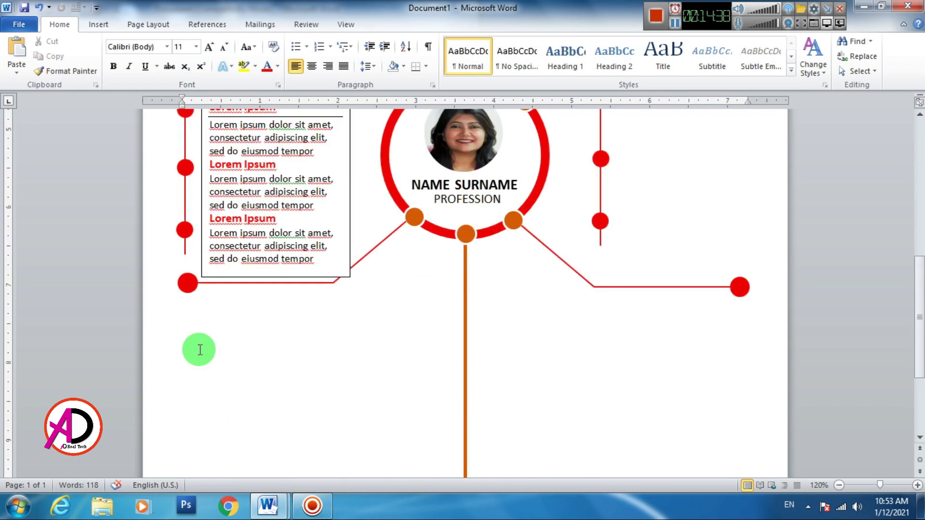
click(185, 269)
click(368, 364)
scroll(367, 363, up, 1)
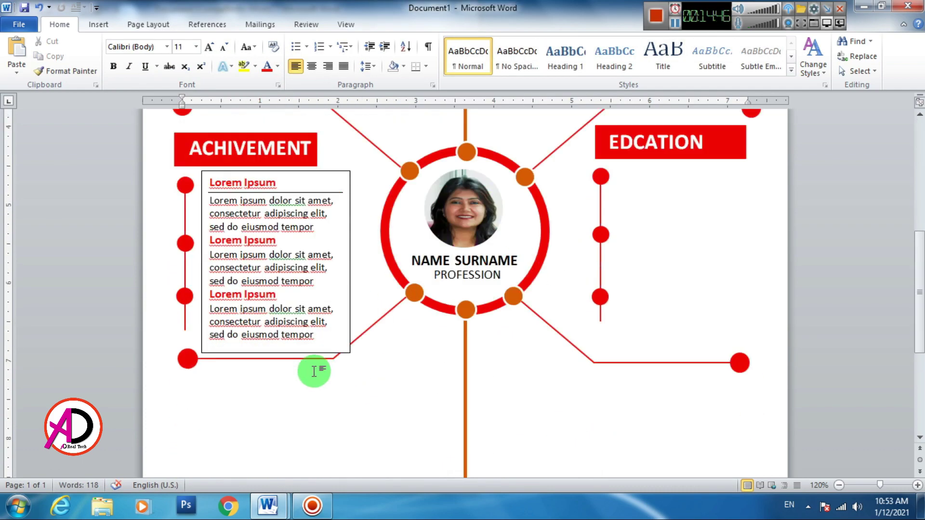
click(314, 281)
click(395, 24)
click(333, 56)
click(340, 190)
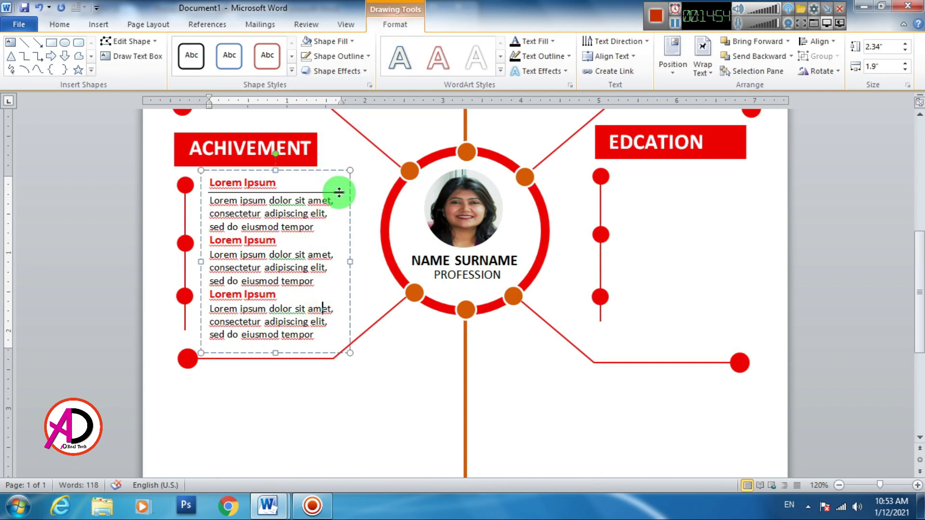
click(57, 34)
Step: Underline the headings in the Achievement text box
click(186, 243)
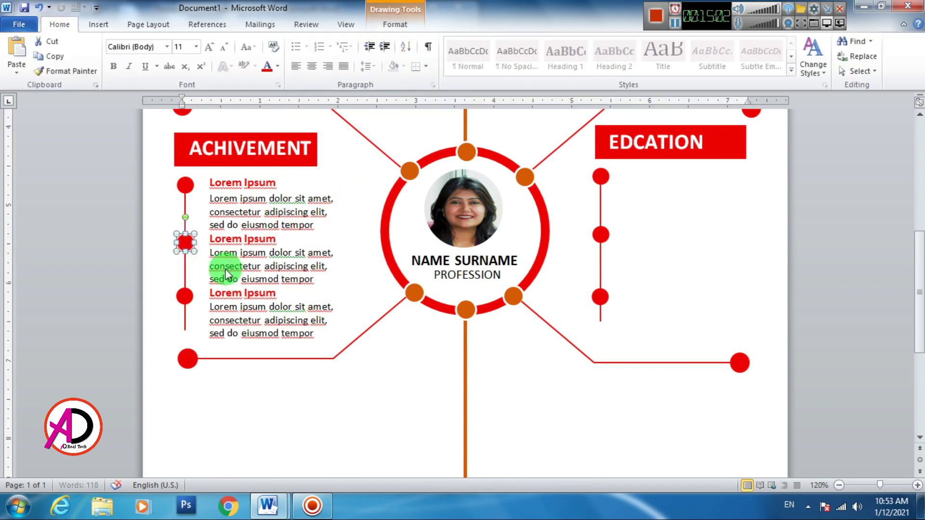
click(313, 195)
drag(210, 183, 276, 183)
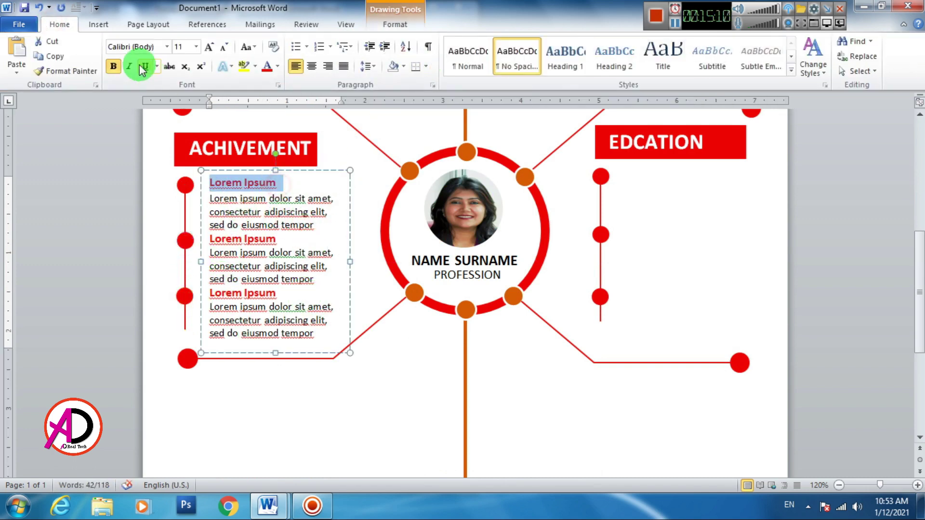
drag(210, 239, 286, 238)
Step: Group the left timeline line with its red dots
drag(210, 293, 283, 291)
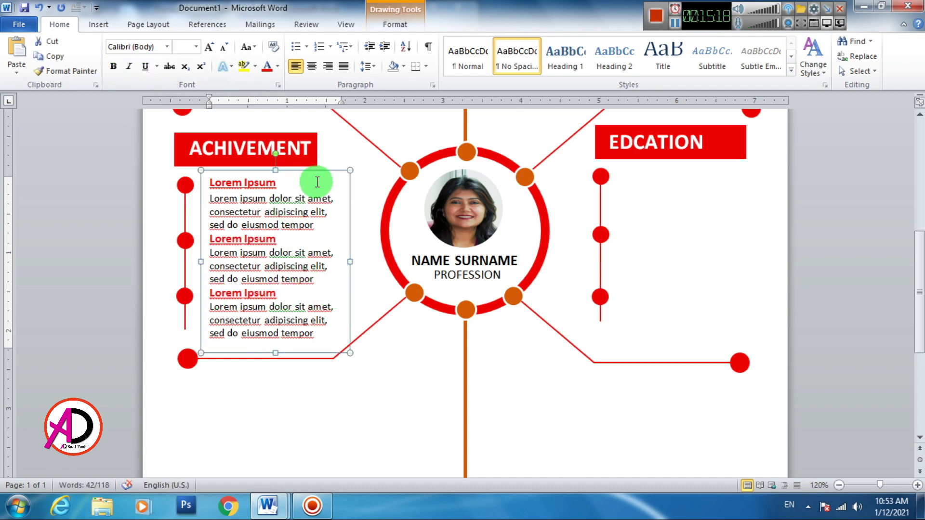
click(187, 311)
shift+click(185, 241)
right_click(185, 240)
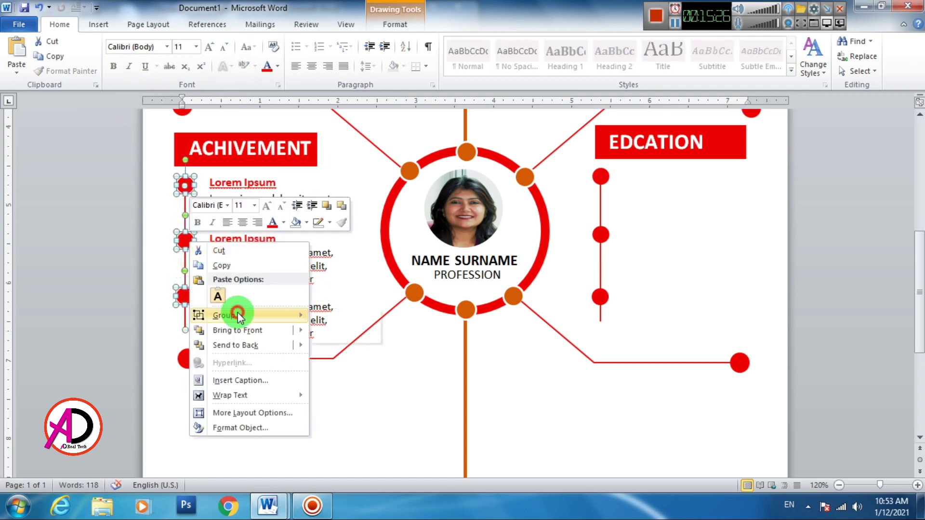
click(239, 310)
Step: Align the right timeline and copy the Achievement entries beside the Education timeline
click(596, 300)
mouse_move(597, 300)
mouse_down()
mouse_move(207, 254)
mouse_move(599, 237)
mouse_up()
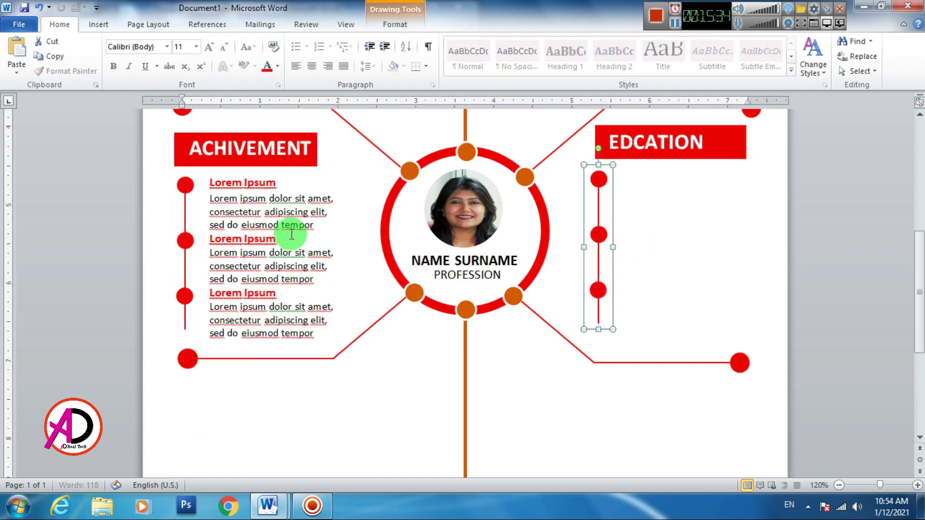
click(319, 211)
drag(347, 171, 752, 168)
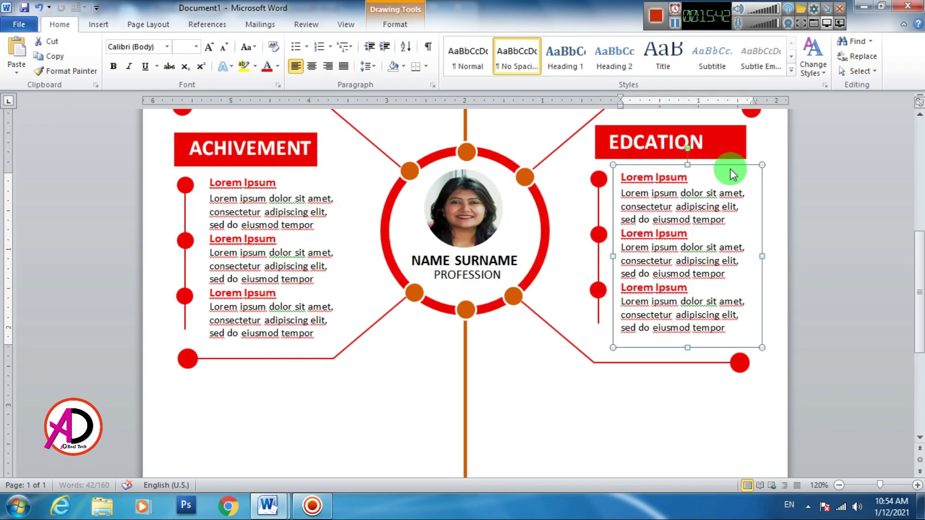
scroll(701, 235, up, 6)
scroll(512, 341, down, 5)
scroll(310, 345, down, 4)
Step: Copy the red About Me banner to the top right and relabel it 'Wor Exp'
scroll(415, 332, up, 7)
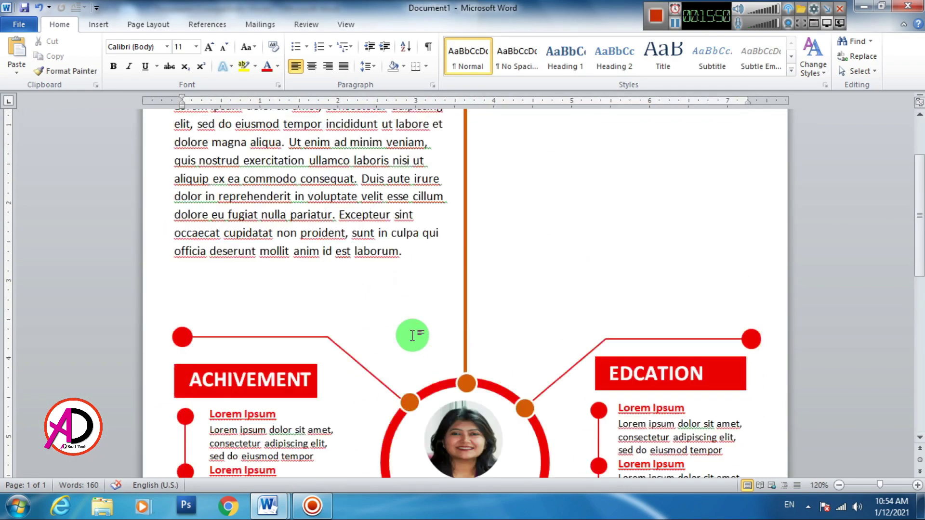
scroll(338, 280, up, 4)
click(262, 190)
drag(280, 179, 718, 169)
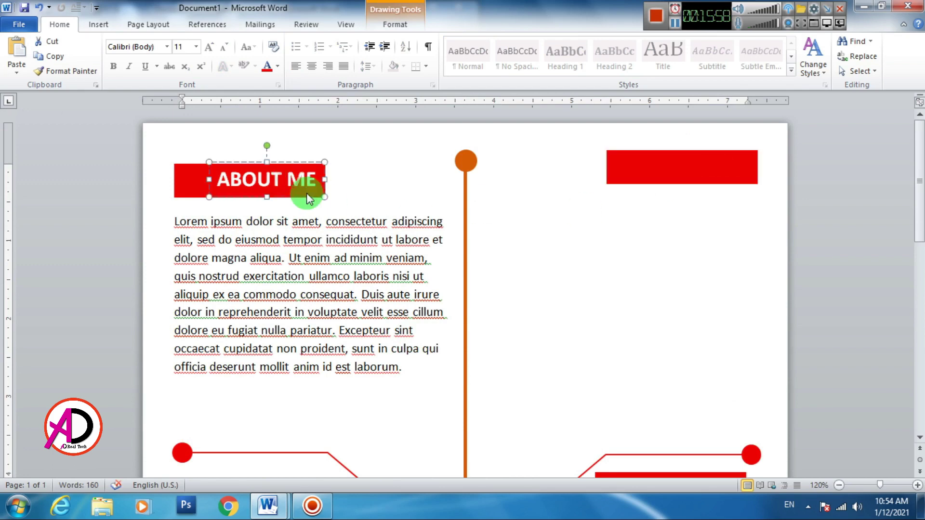
drag(305, 186, 718, 166)
triple_click(718, 166)
text(Wor)
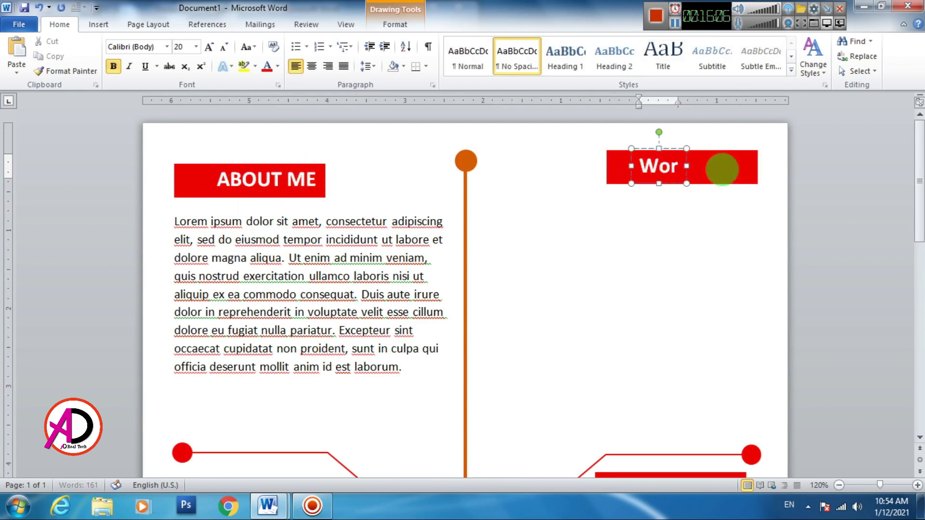
text( Exp)
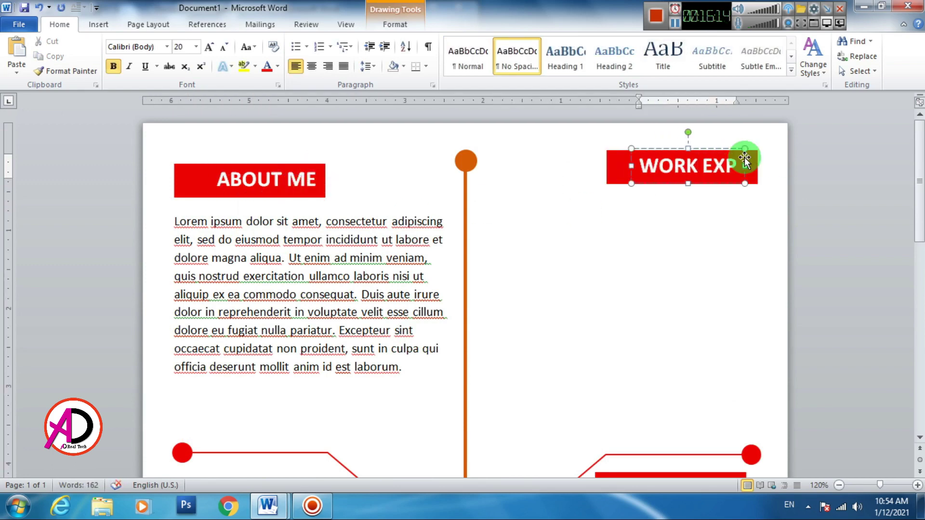
Step: Copy the Lorem Ipsum entries text box into the Work Exp section and enlarge it
scroll(424, 310, down, 5)
click(299, 289)
drag(298, 289, 585, 155)
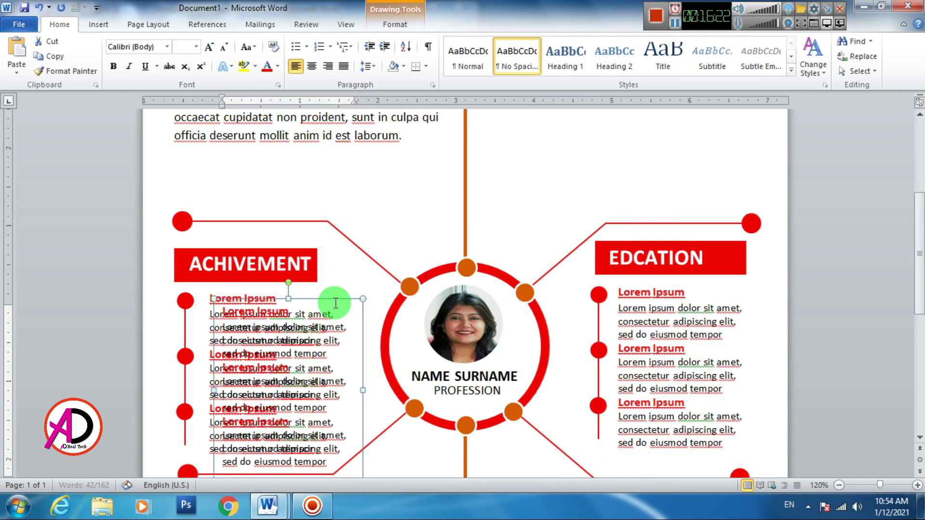
scroll(482, 313, up, 5)
drag(638, 248, 773, 248)
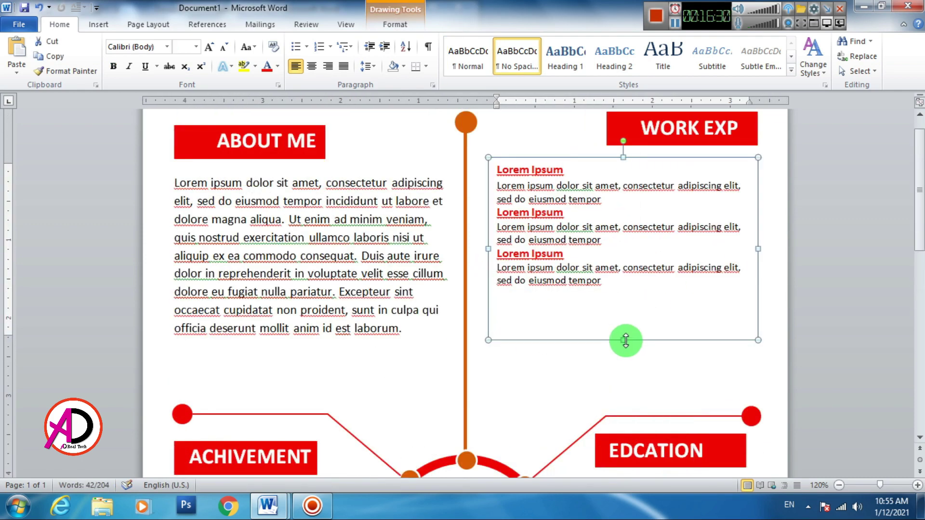
drag(631, 340, 630, 363)
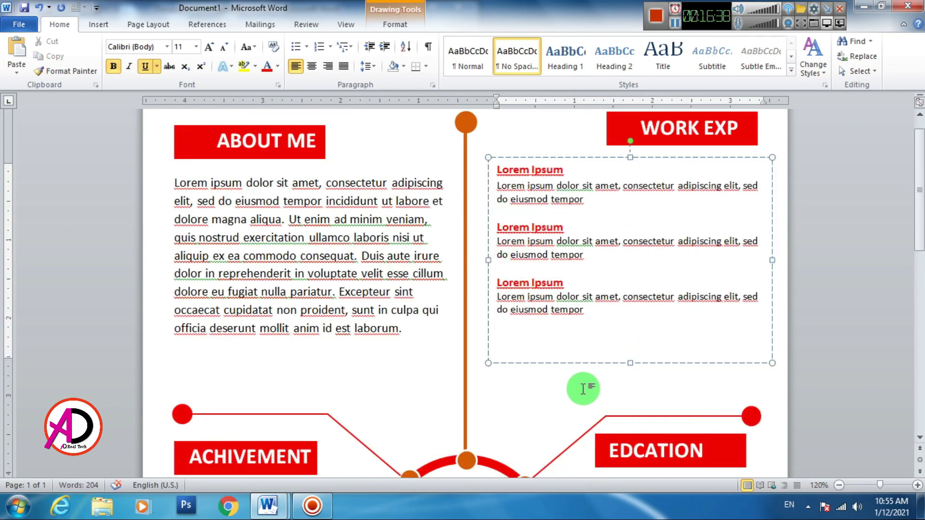
Step: Group the About Me red box with its text and place a copy below the lower-left line
scroll(585, 386, down, 10)
scroll(541, 299, up, 3)
scroll(374, 261, up, 7)
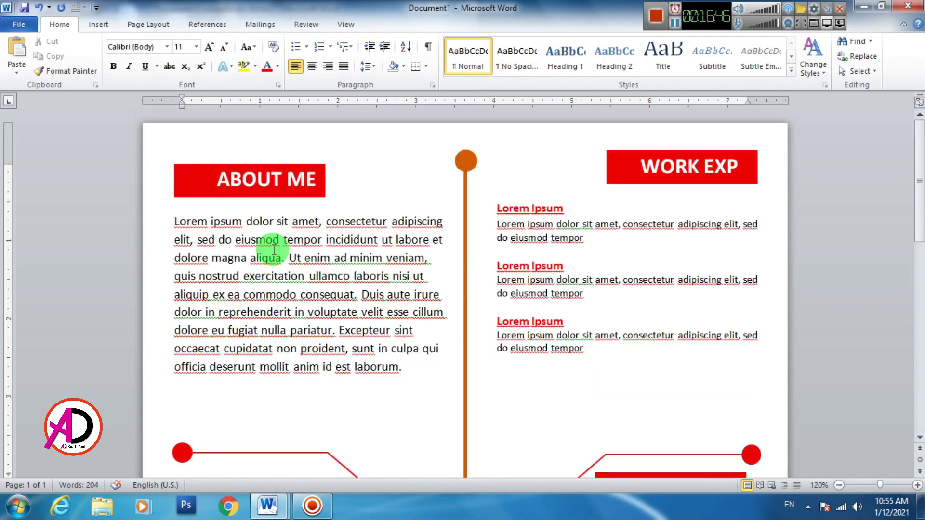
click(175, 176)
click(242, 163)
right_click(246, 166)
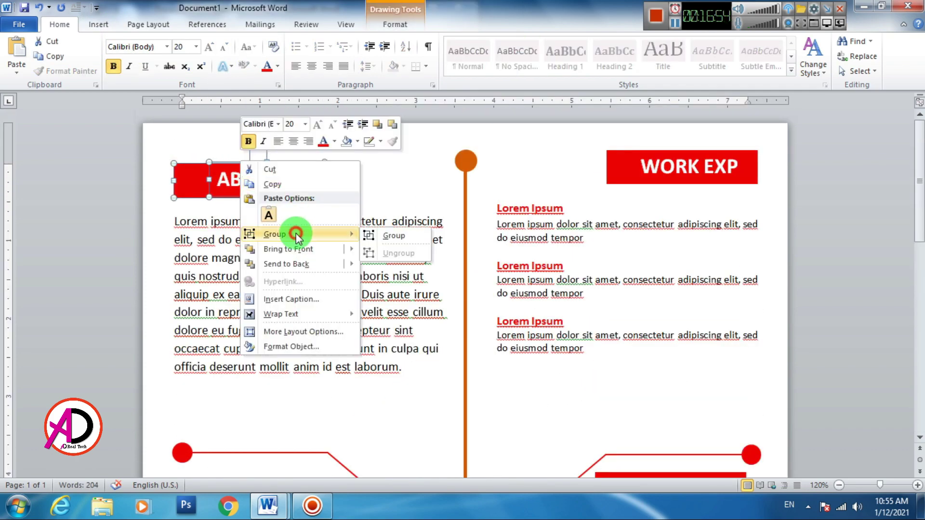
click(392, 233)
mouse_move(227, 154)
mouse_down()
mouse_move(336, 171)
mouse_move(322, 356)
mouse_move(260, 379)
mouse_up()
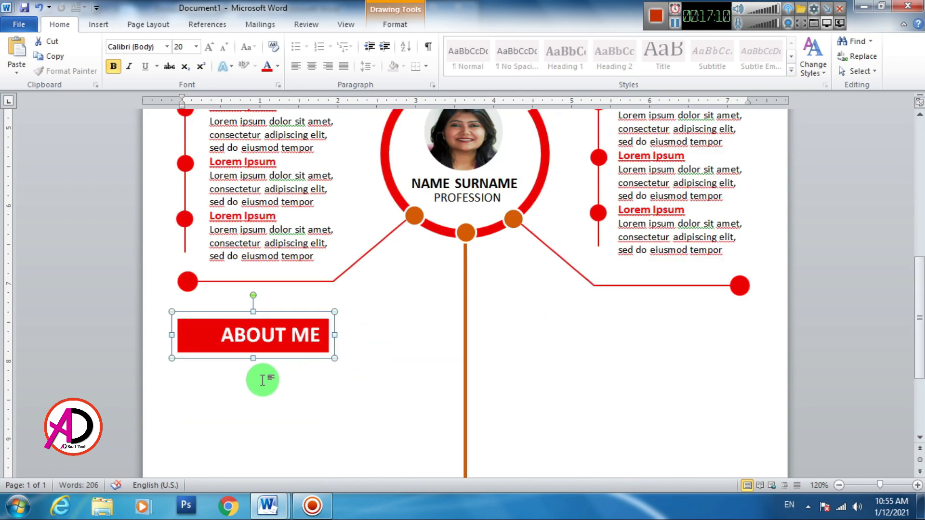
Step: Relabel the copied banner 'CONTATCT ME'
triple_click(280, 346)
text(CONTATCT ME)
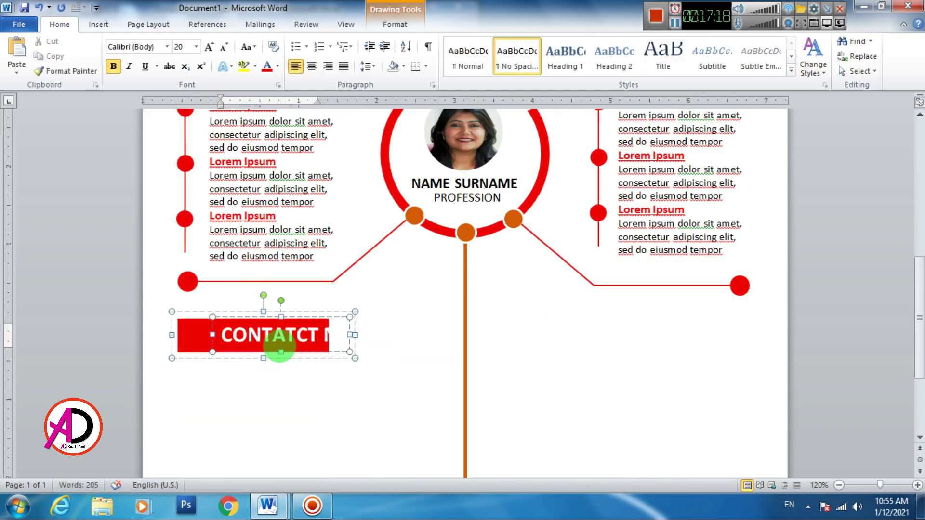
key(BackSpace)
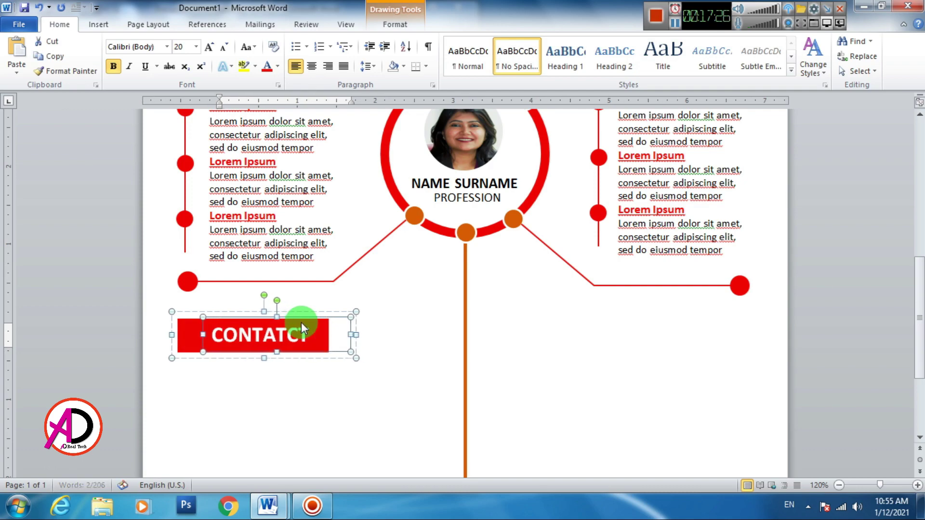
key(BackSpace)
key(BackSpace)
key(BackSpace)
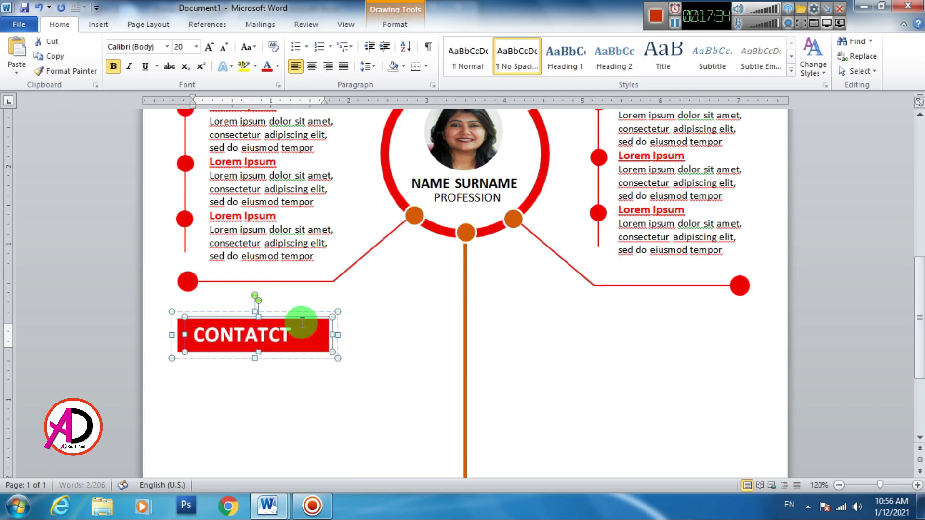
text( ME)
click(320, 368)
scroll(313, 365, down, 5)
scroll(260, 411, up, 1)
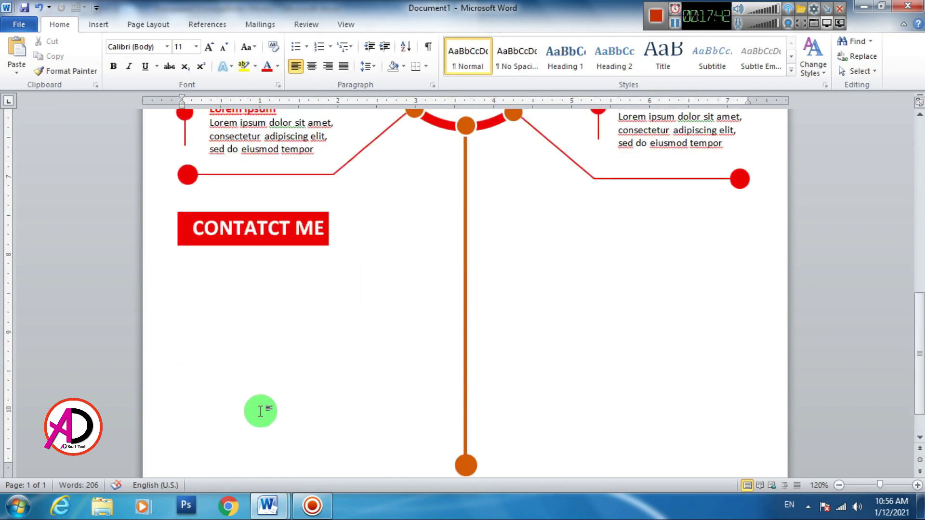
scroll(207, 430, up, 2)
Step: Copy the banner under the lower-right branch line and rename it 'SKILS'
click(207, 302)
drag(207, 302, 255, 337)
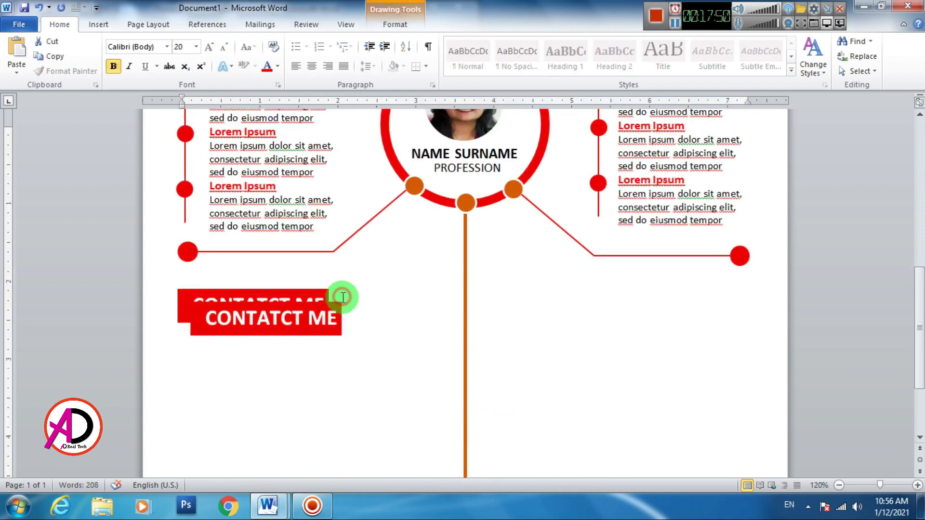
drag(343, 297, 747, 279)
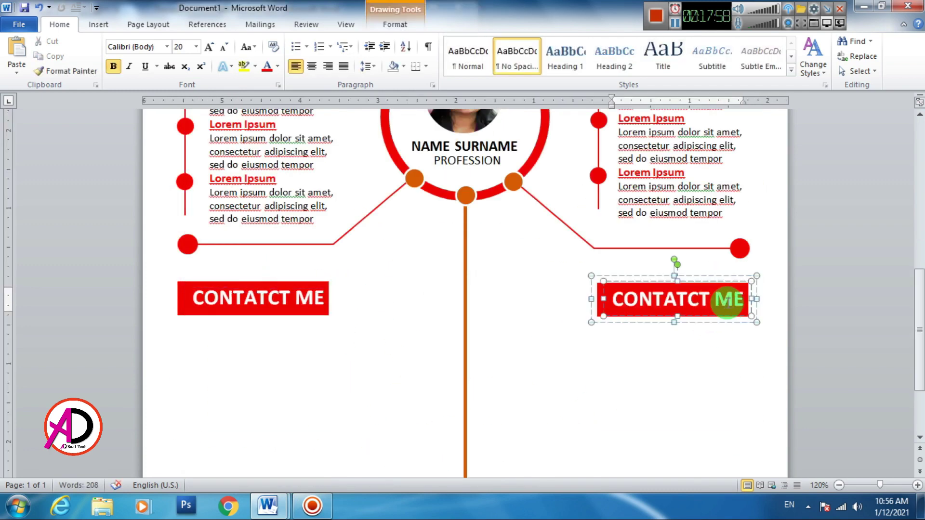
triple_click(695, 300)
text(SKILS)
click(695, 378)
scroll(621, 330, down, 2)
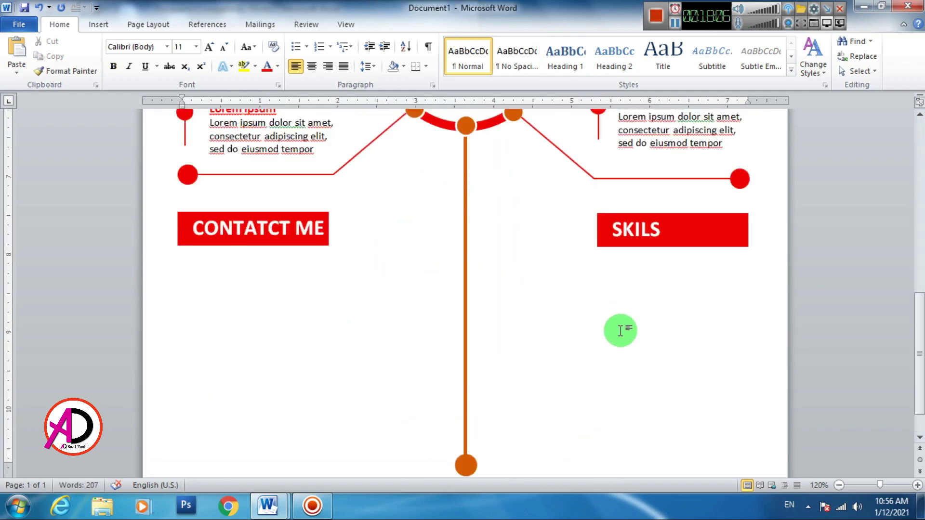
scroll(619, 328, up, 4)
scroll(607, 340, down, 1)
scroll(554, 313, down, 4)
Step: Draw a text box beside the orange line listing SKILS, SKILS 1, SKILS 2, SKILS 3
click(98, 24)
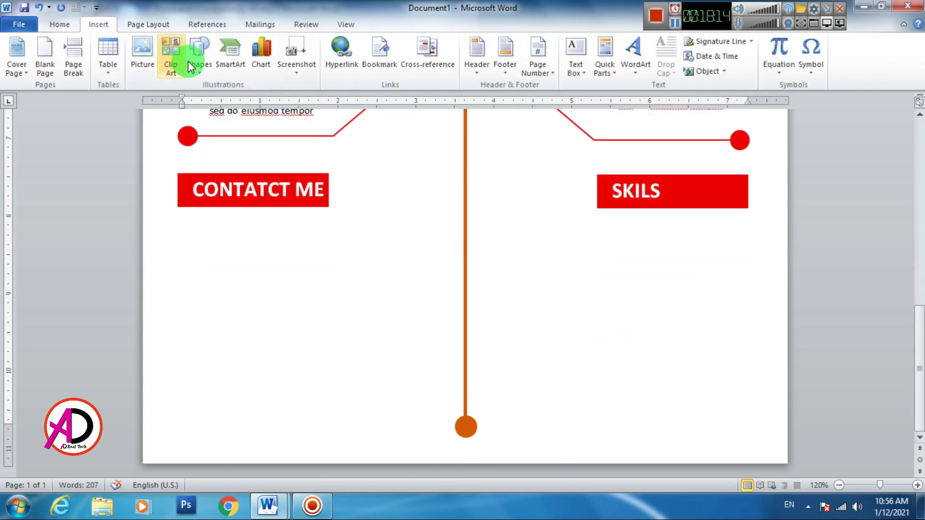
click(190, 68)
click(192, 140)
drag(488, 238, 610, 400)
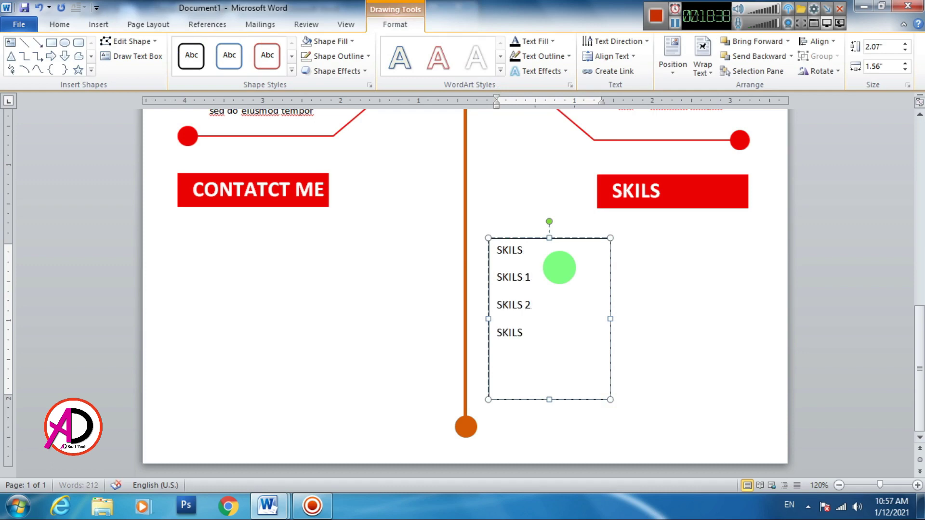
text( 3)
Step: Make the skill list bold, remove its outline, and shorten the box
key(ctrl+a)
key(ctrl+b)
click(568, 238)
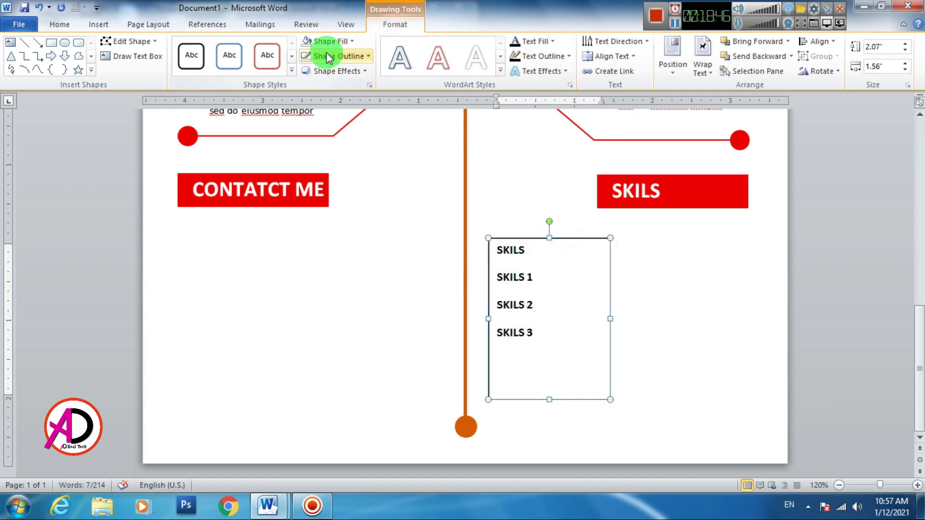
drag(550, 400, 548, 356)
Step: Place a copy of the skill list beside the first one
mouse_move(566, 252)
mouse_down()
mouse_move(715, 246)
mouse_move(684, 239)
mouse_up()
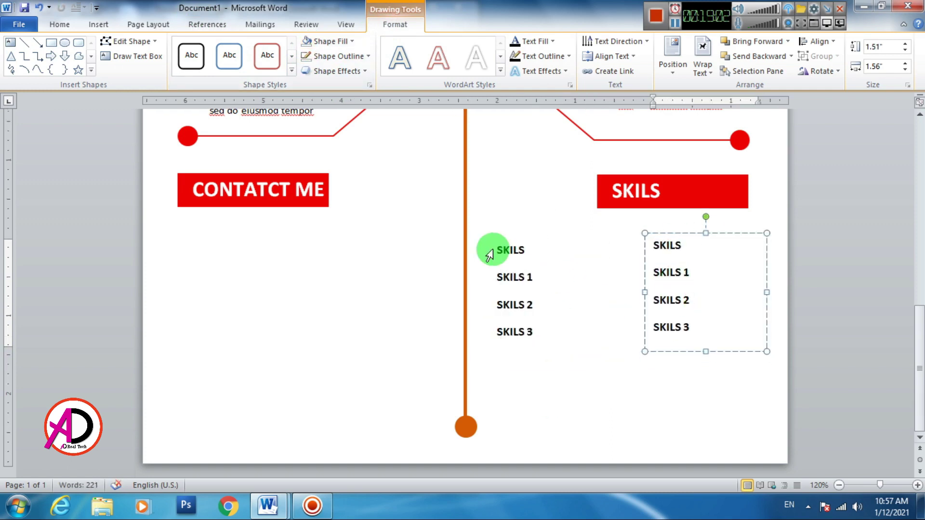
click(681, 351)
click(689, 357)
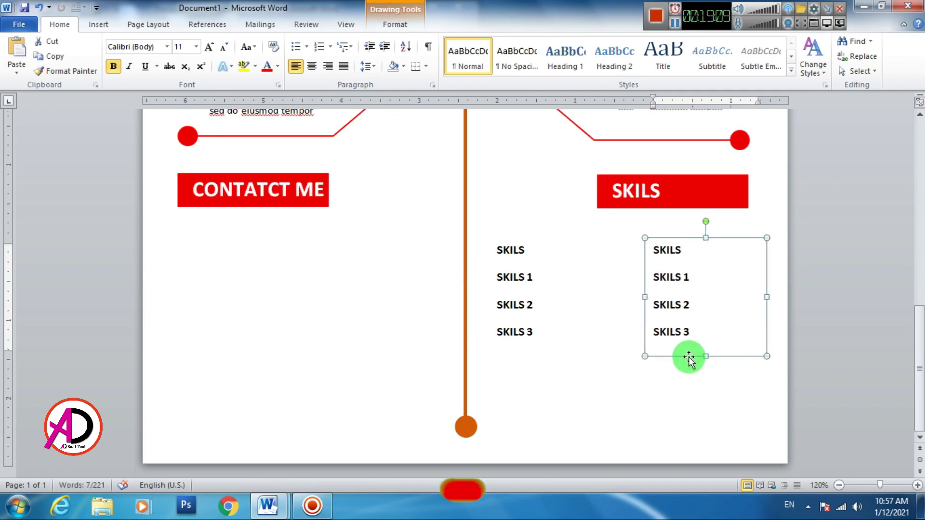
scroll(690, 357, up, 5)
scroll(589, 355, down, 2)
click(530, 359)
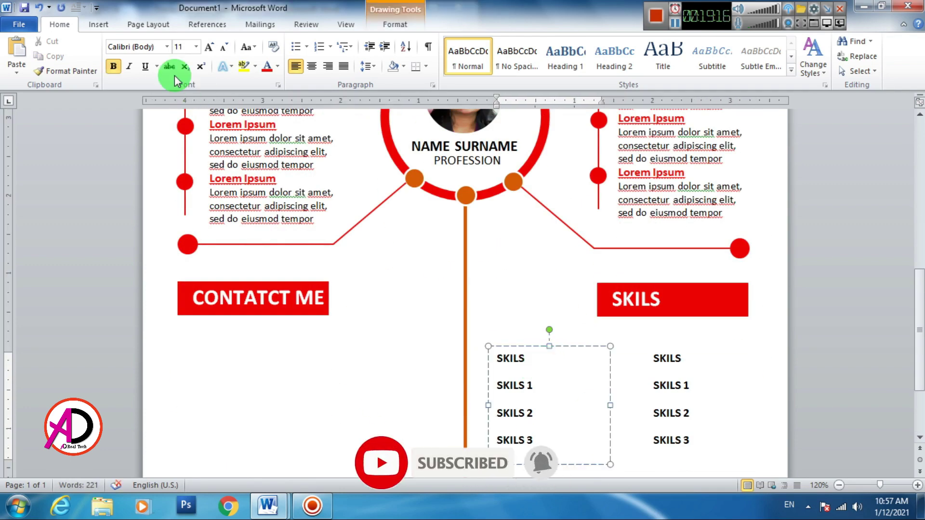
click(97, 25)
click(811, 50)
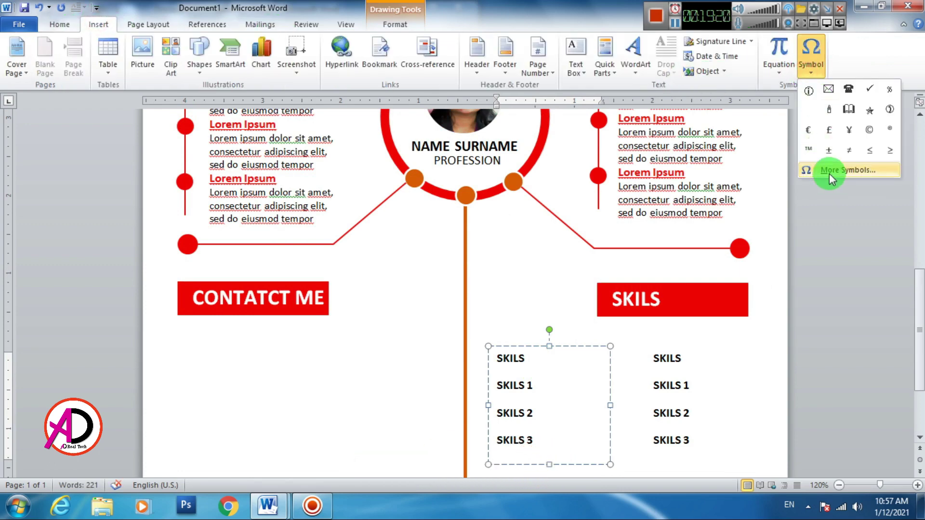
click(829, 170)
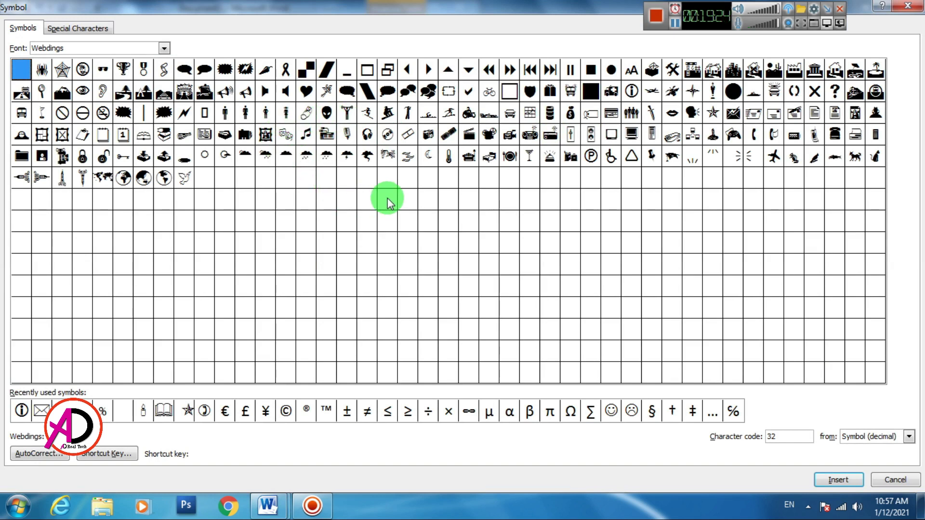
click(611, 70)
click(734, 99)
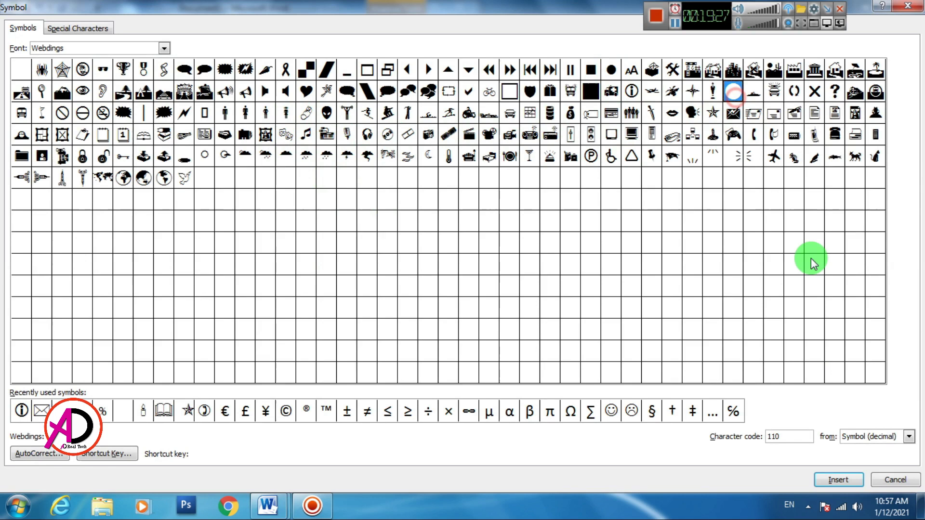
click(839, 480)
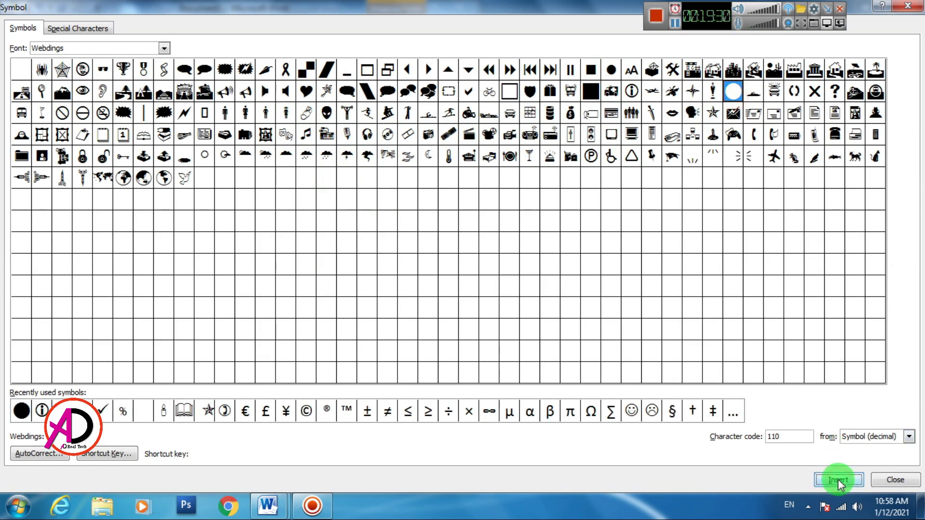
click(891, 480)
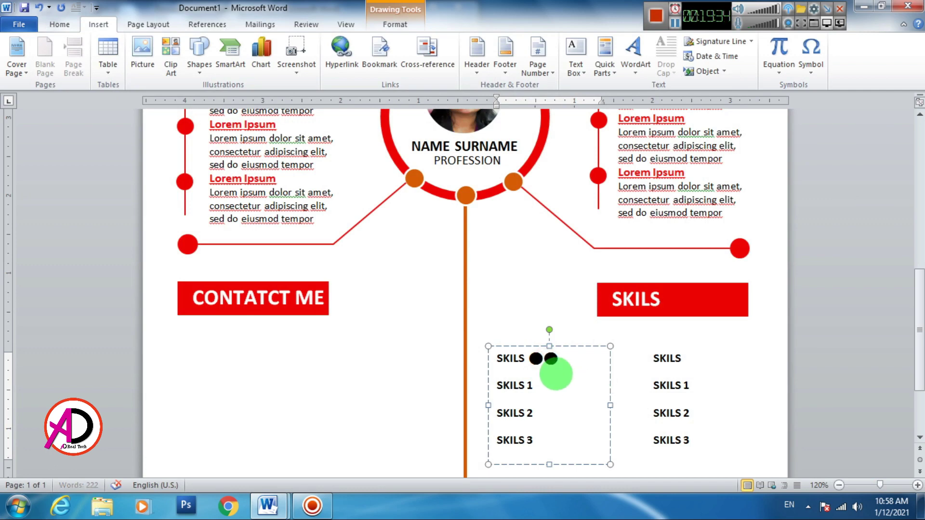
click(561, 359)
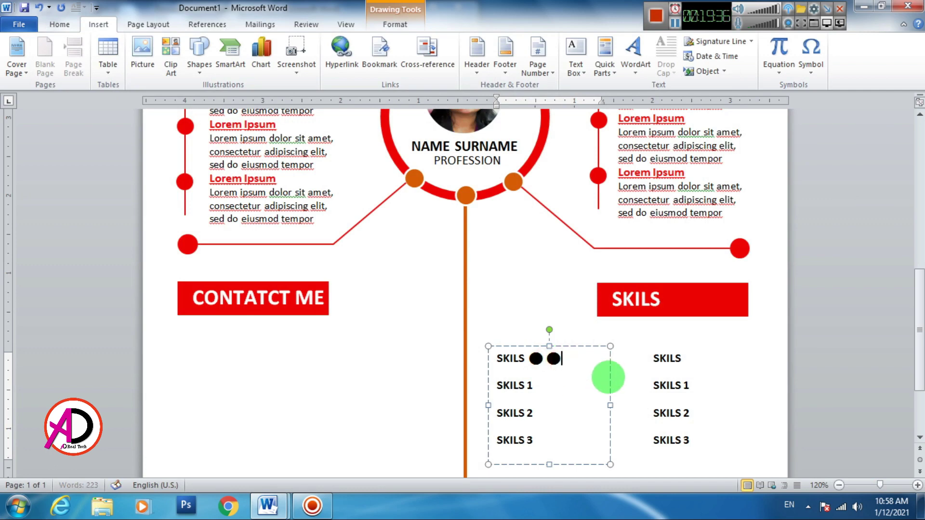
drag(532, 359, 564, 363)
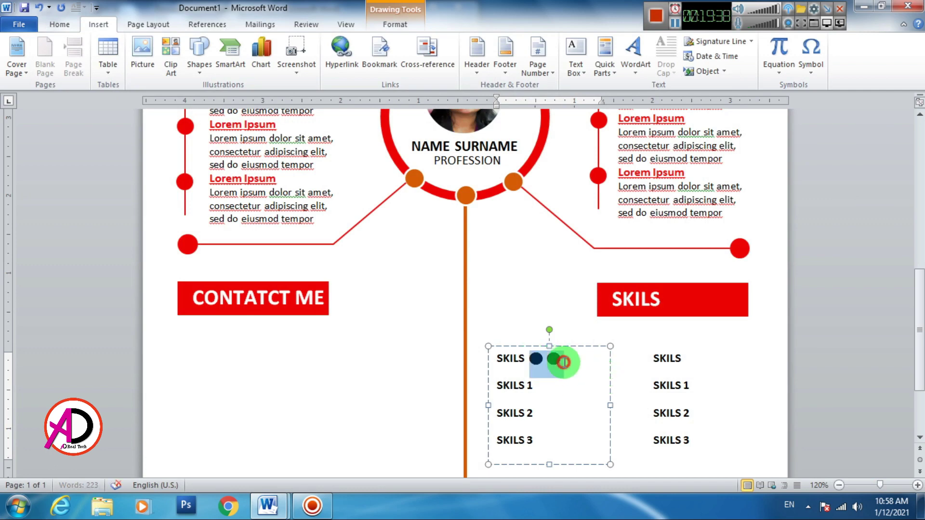
click(572, 364)
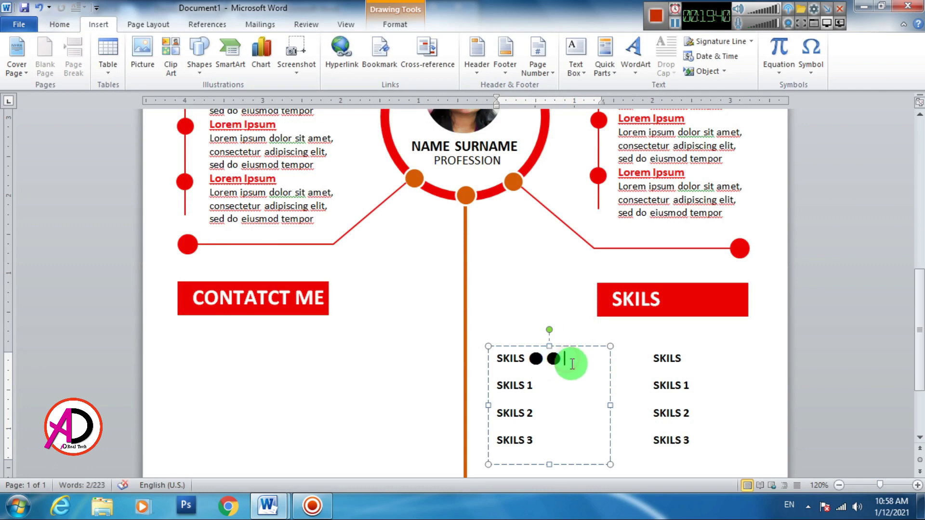
key(ctrl+v)
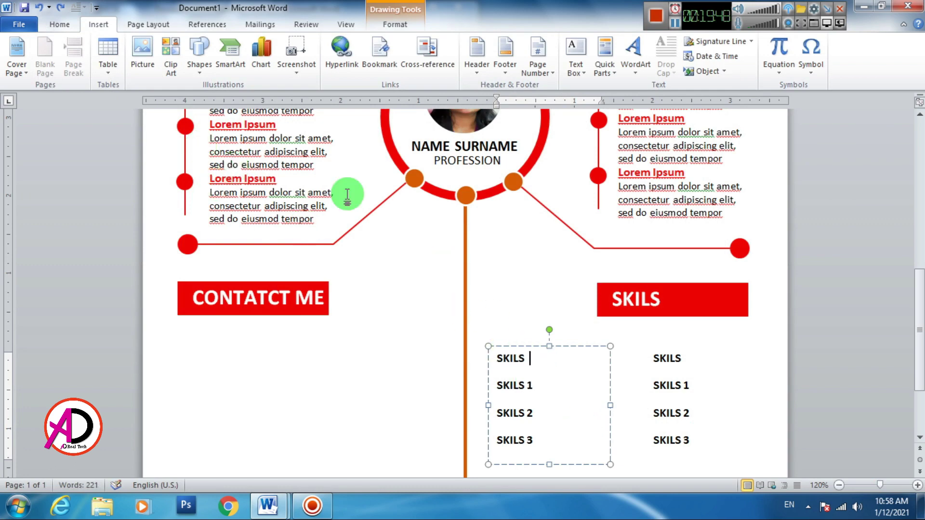
Step: Draw a small 5-point star near the skill list
click(61, 24)
click(95, 25)
click(199, 56)
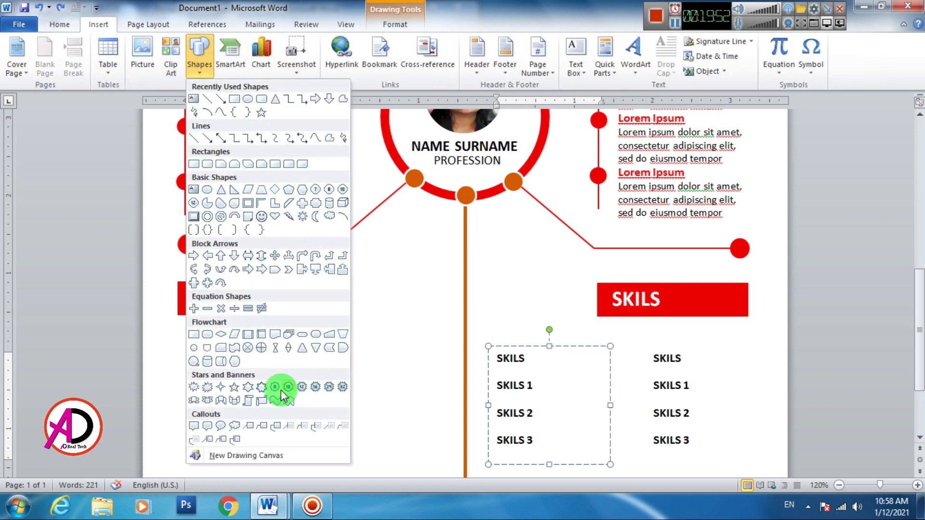
click(230, 390)
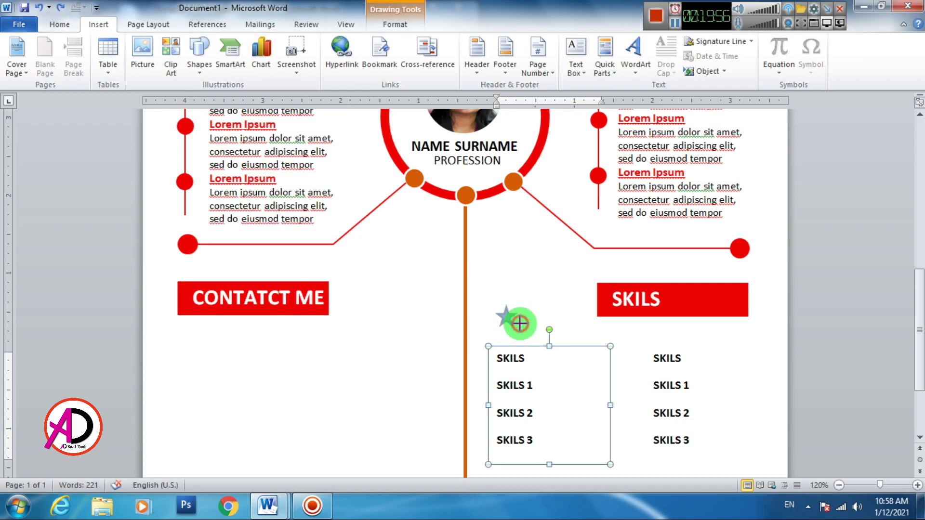
drag(519, 324, 517, 326)
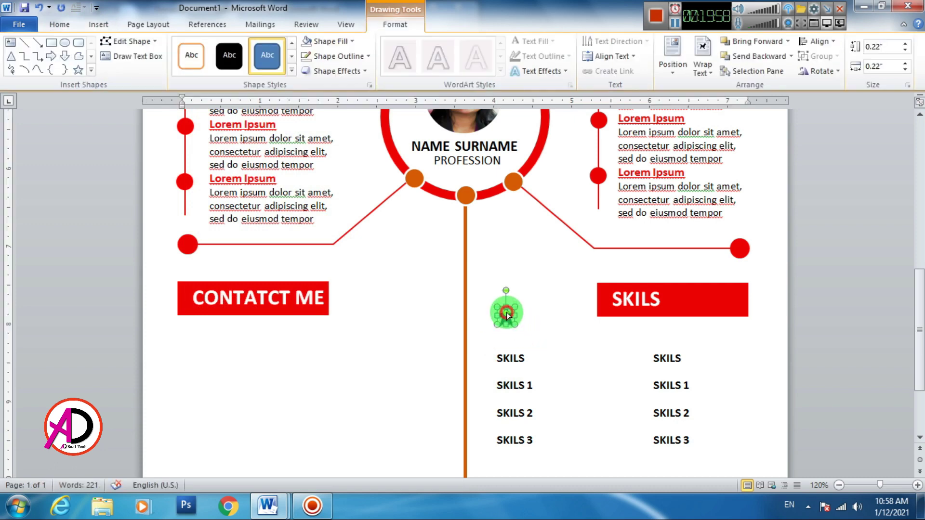
click(534, 330)
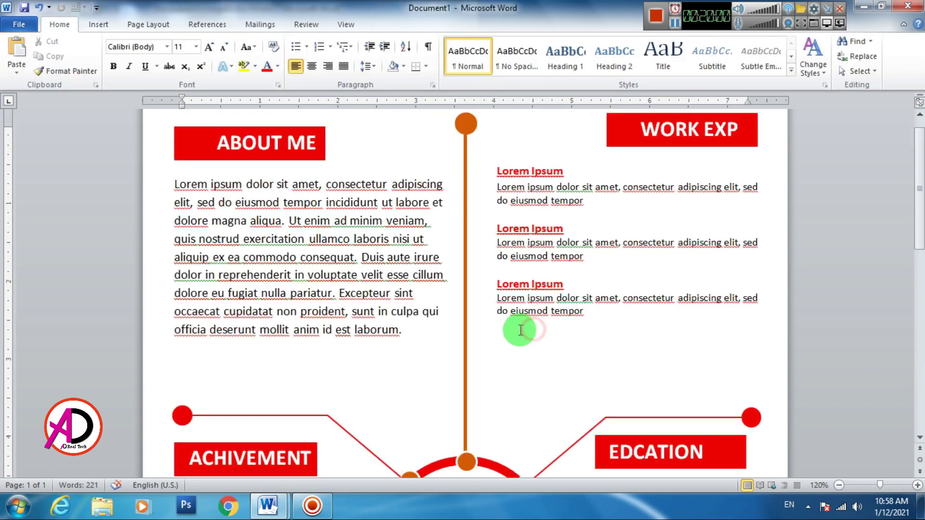
click(510, 324)
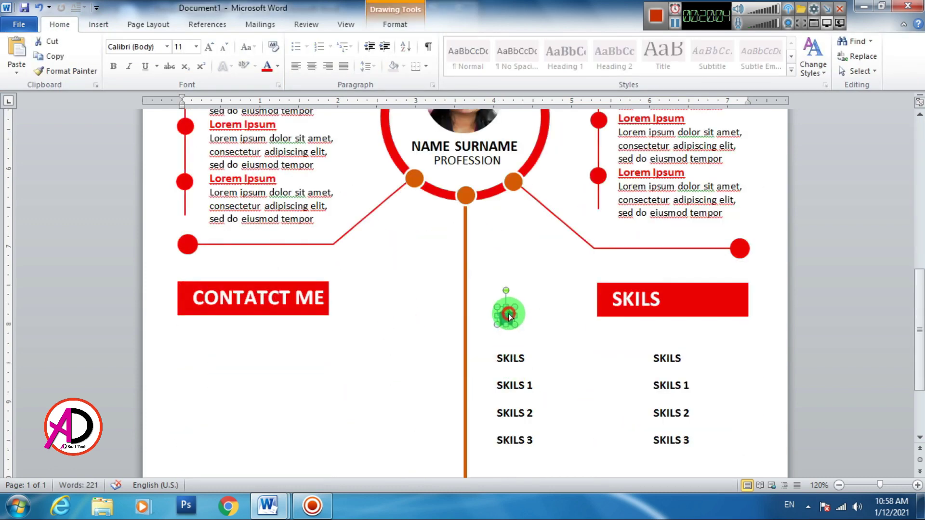
Step: Fill the star black and position it beside the first SKILS label
click(396, 25)
click(322, 42)
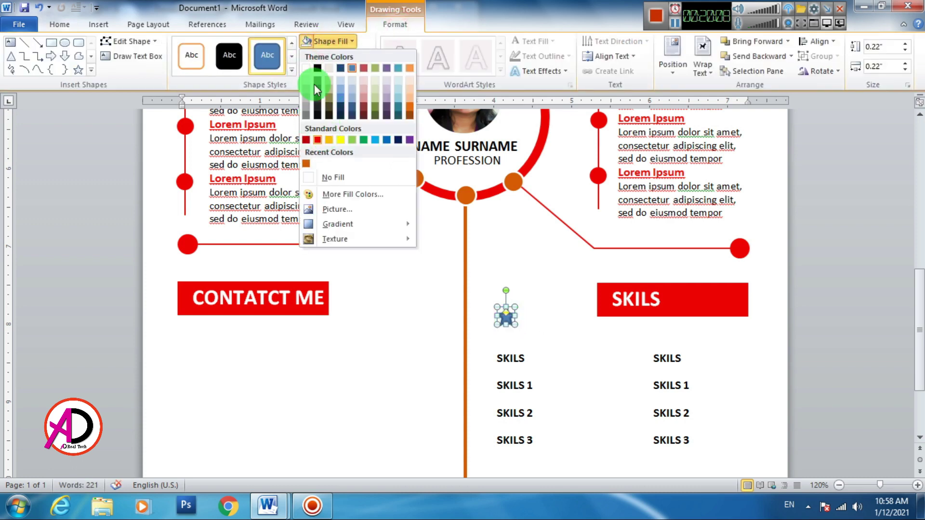
click(315, 88)
click(308, 58)
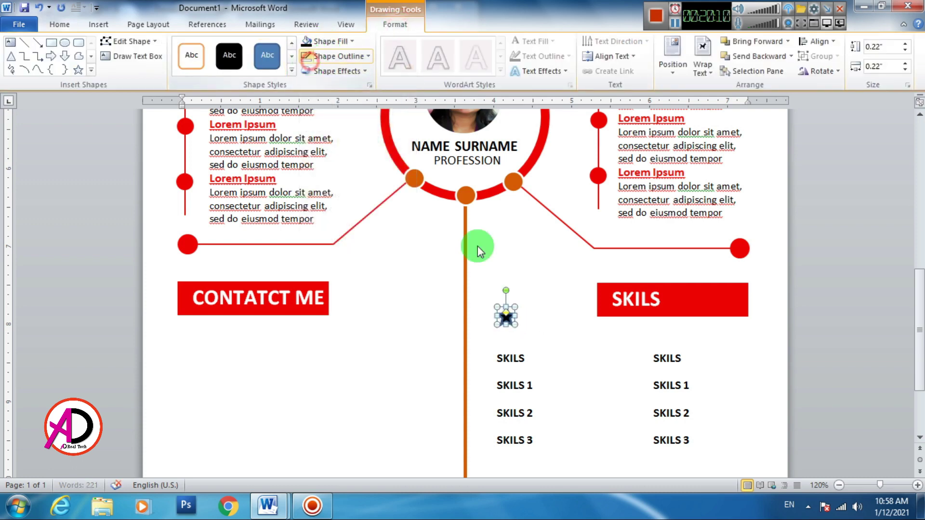
drag(509, 320, 541, 363)
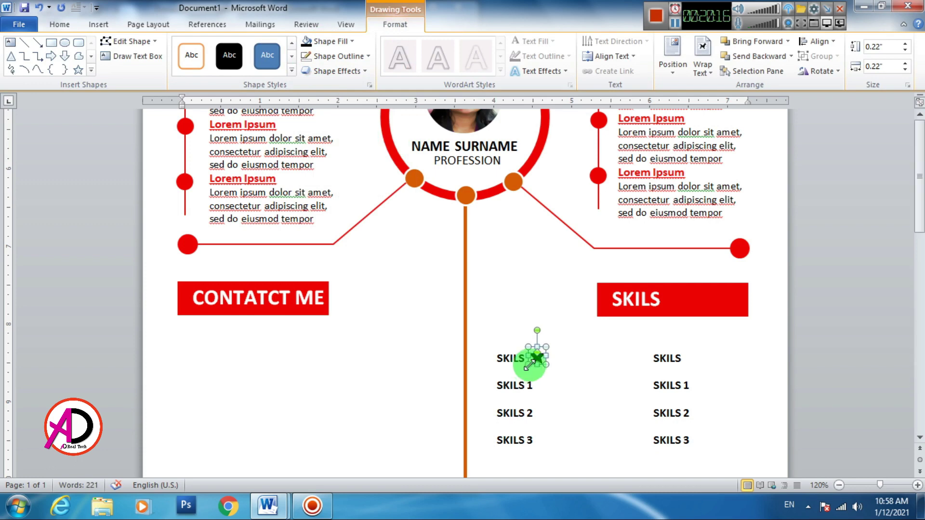
scroll(645, 368, up, 3)
scroll(612, 250, up, 3)
scroll(596, 224, up, 5)
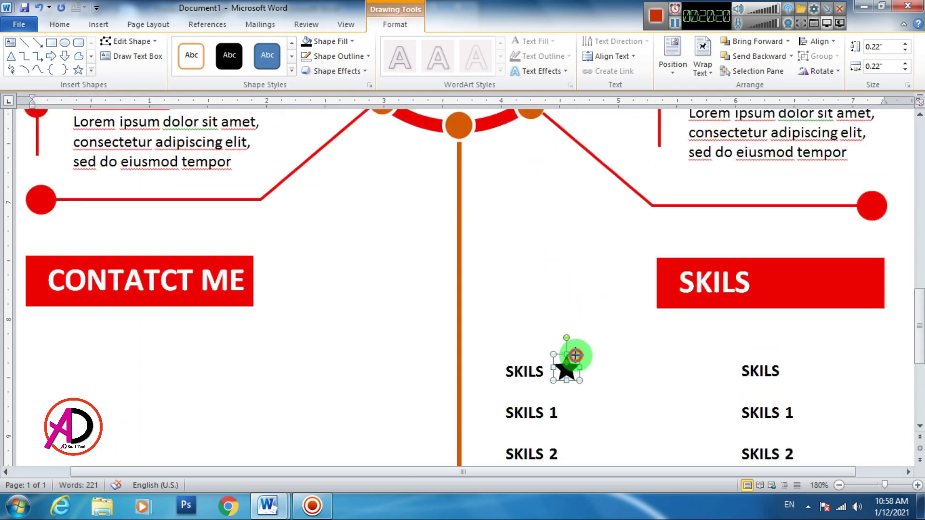
click(570, 357)
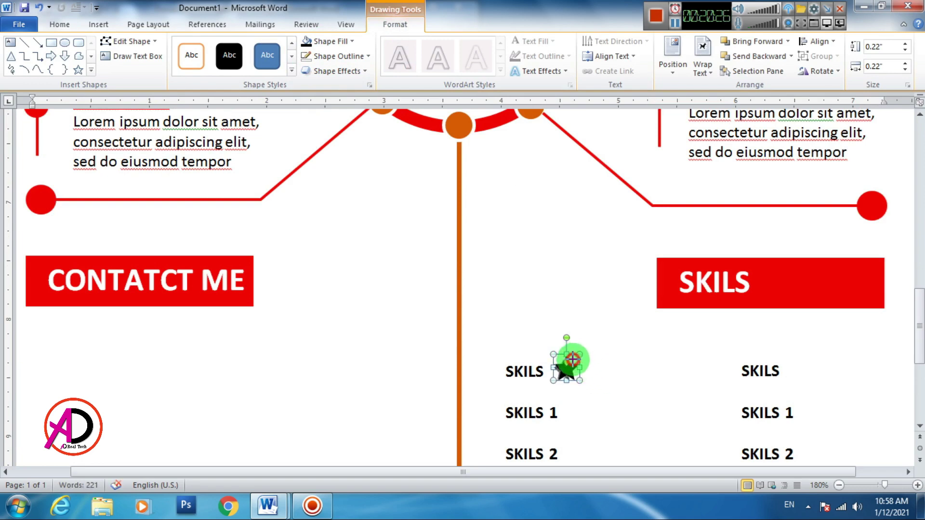
Step: Resize the star to about 0.18" x 0.16" and copy it into a row of three
drag(573, 359, 573, 359)
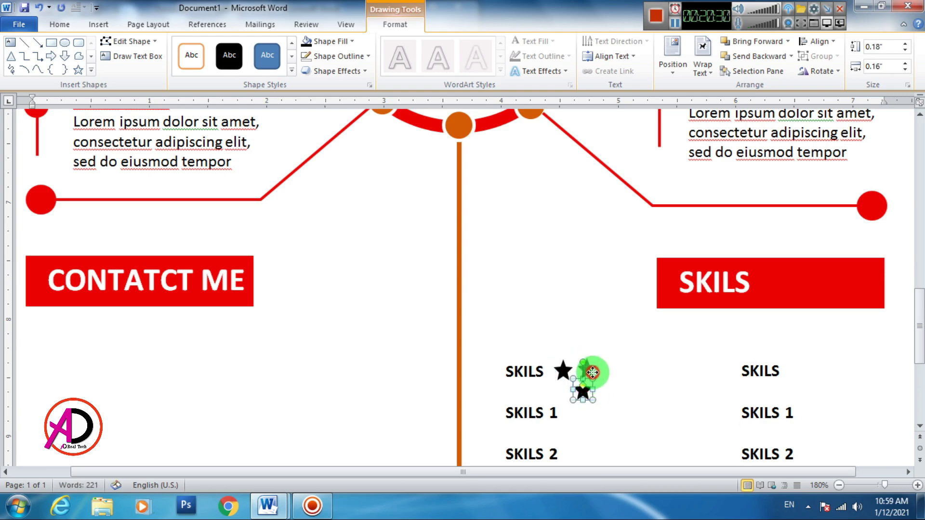
drag(592, 373, 609, 400)
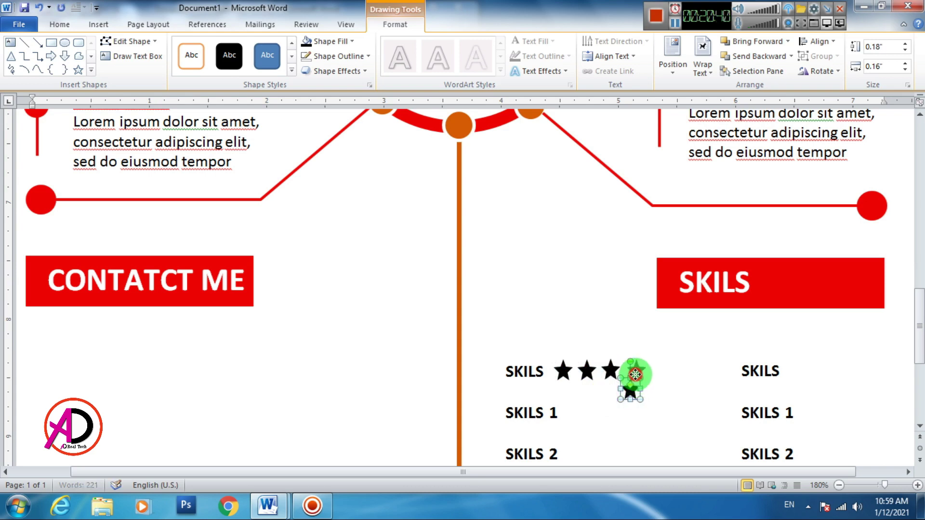
drag(635, 373, 636, 371)
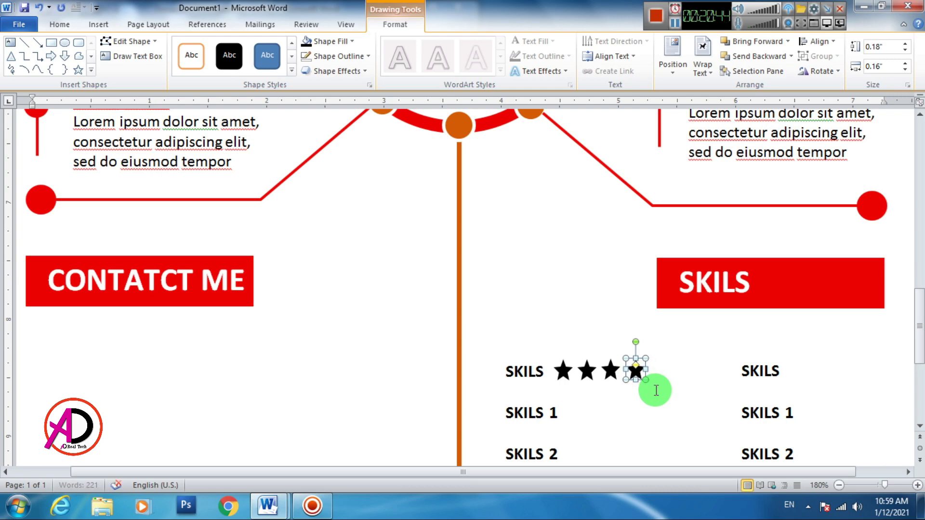
click(608, 372)
scroll(605, 383, down, 3)
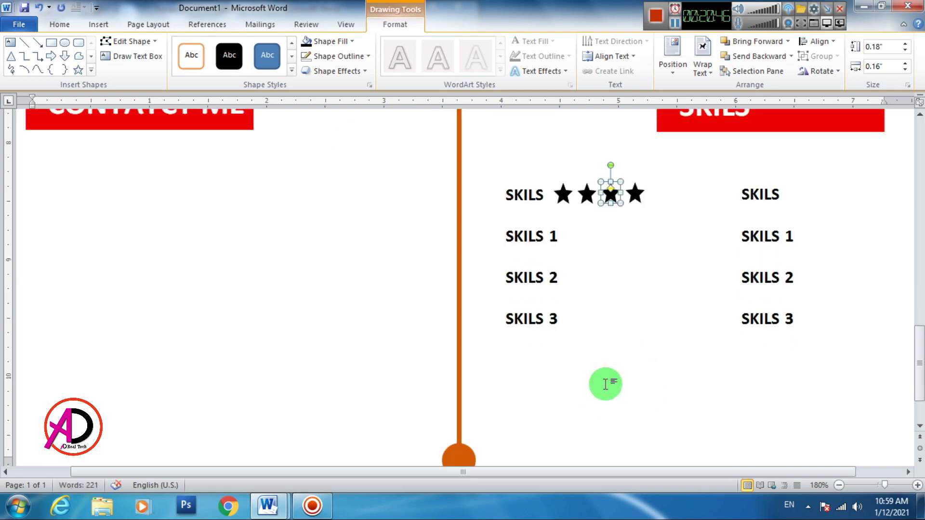
click(562, 194)
click(635, 194)
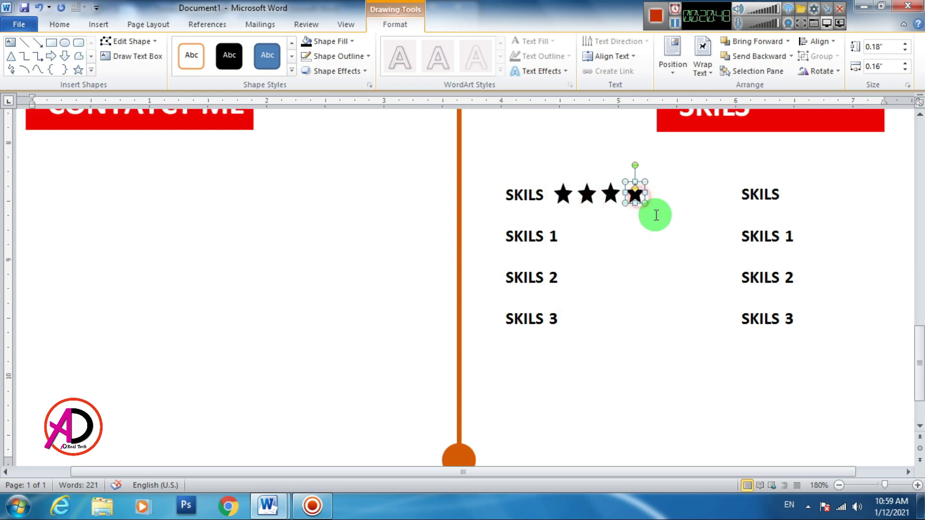
key(Delete)
click(563, 195)
Step: Group the three stars into one object
shift+click(587, 194)
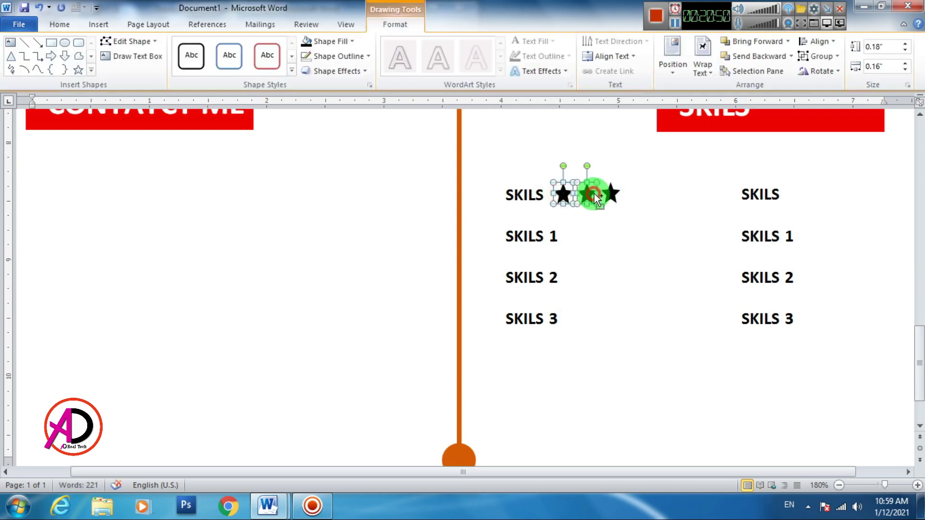
shift+click(611, 194)
right_click(615, 200)
mouse_move(649, 271)
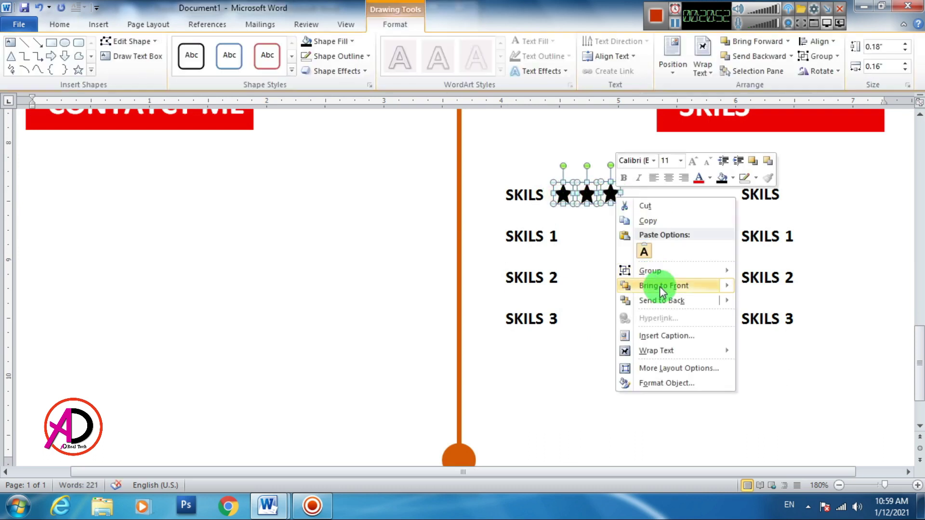
click(759, 271)
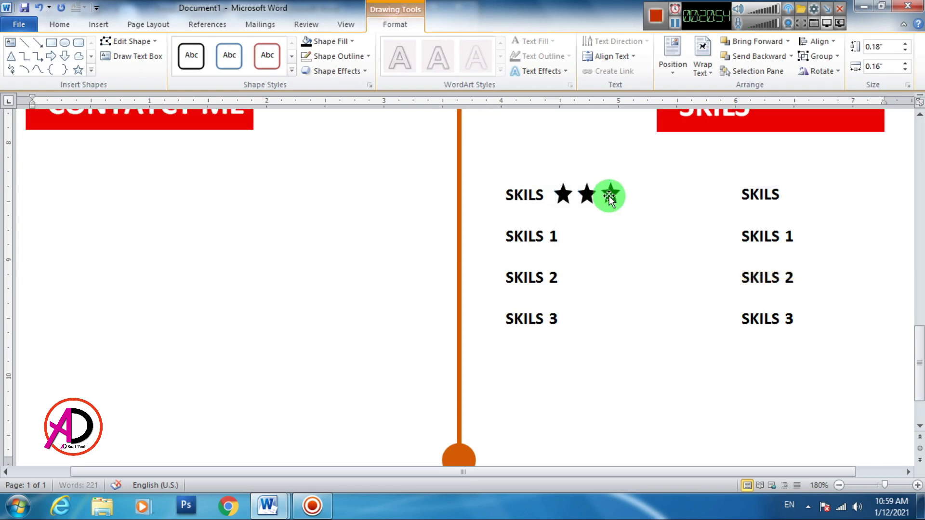
Step: Place copies of the star group beside SKILS 1, SKILS 2 and SKILS 3
mouse_move(612, 202)
mouse_down()
mouse_move(632, 220)
mouse_move(620, 236)
mouse_up()
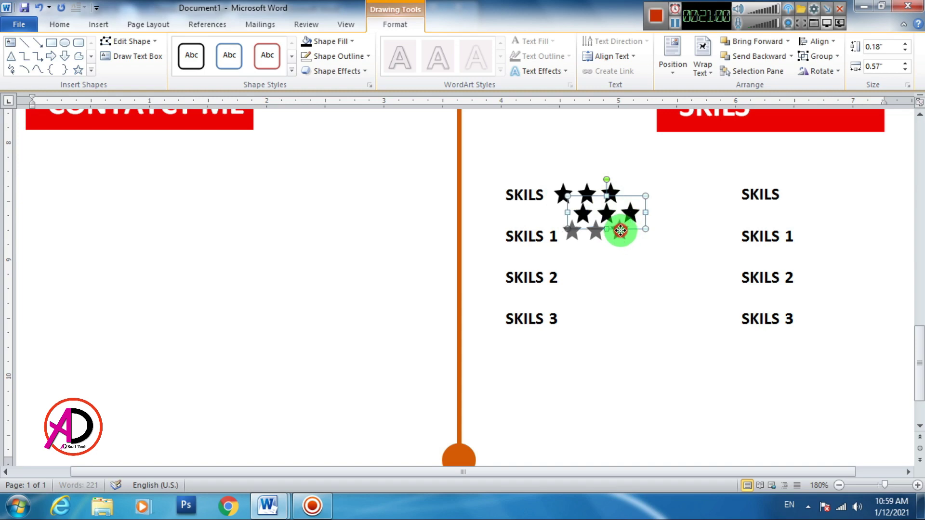
mouse_move(620, 232)
mouse_down()
mouse_move(636, 252)
mouse_move(620, 280)
mouse_move(633, 301)
mouse_up()
key(Up)
click(594, 296)
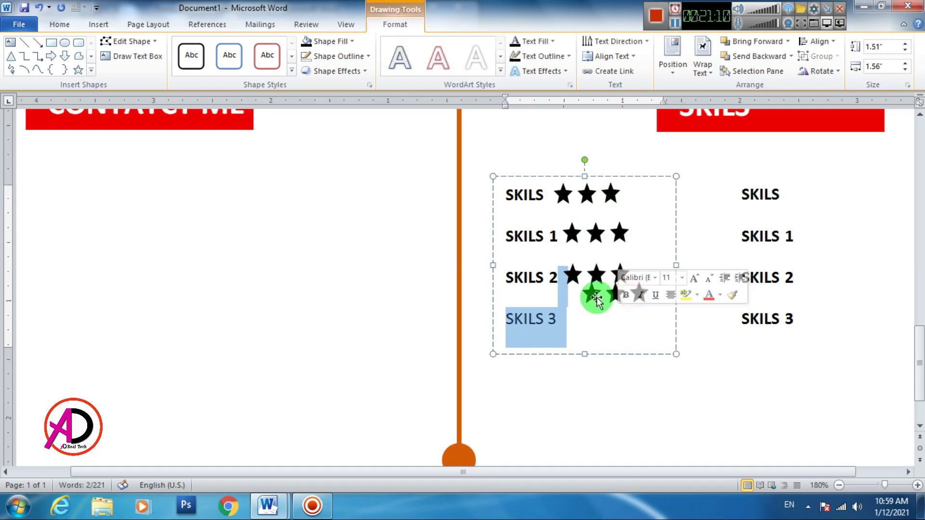
click(594, 295)
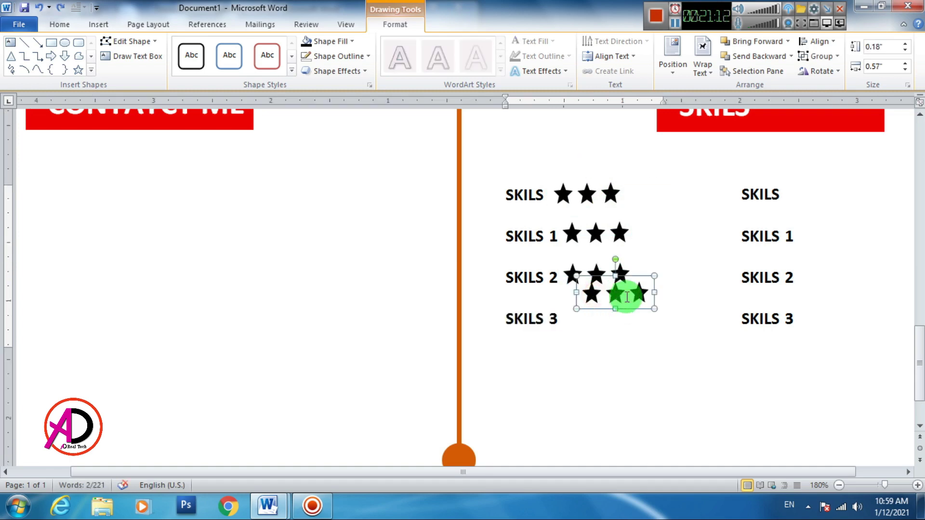
drag(619, 296, 600, 317)
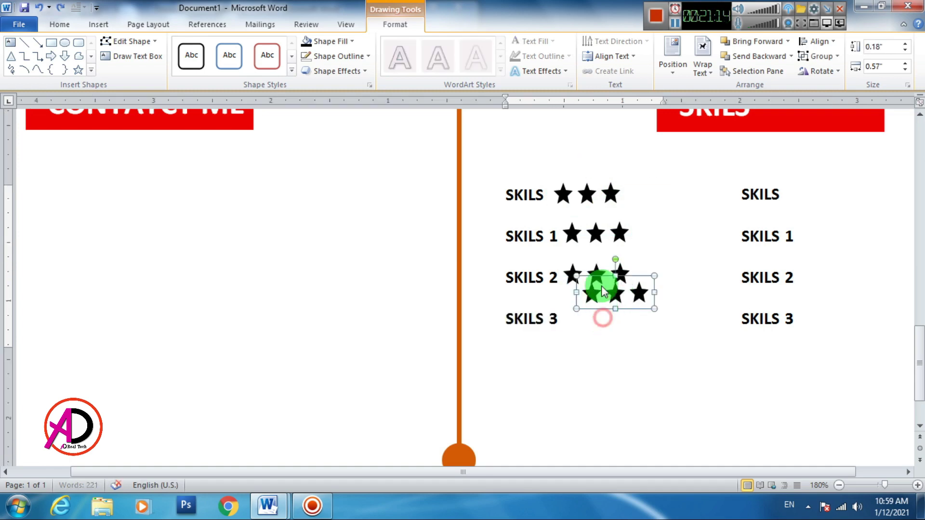
Step: Shift the top row's stars right to align with the other rows
click(596, 238)
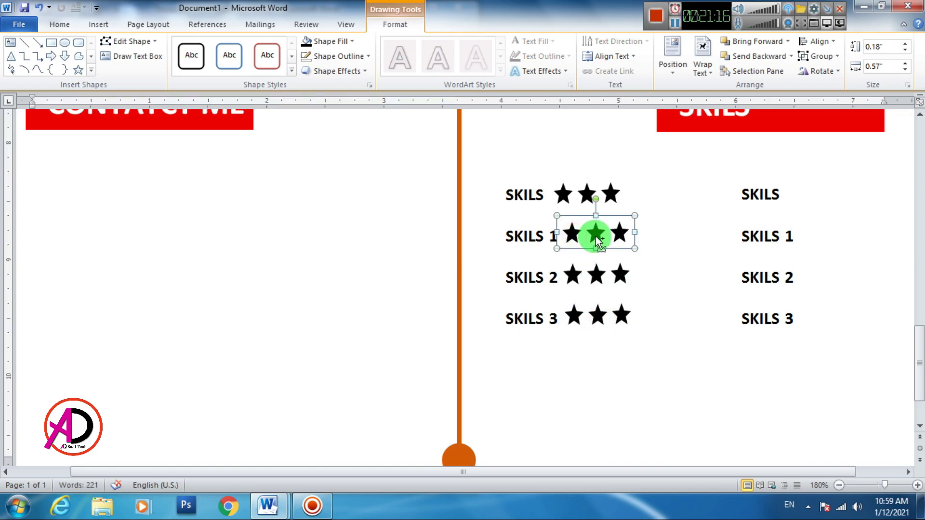
click(584, 192)
click(586, 195)
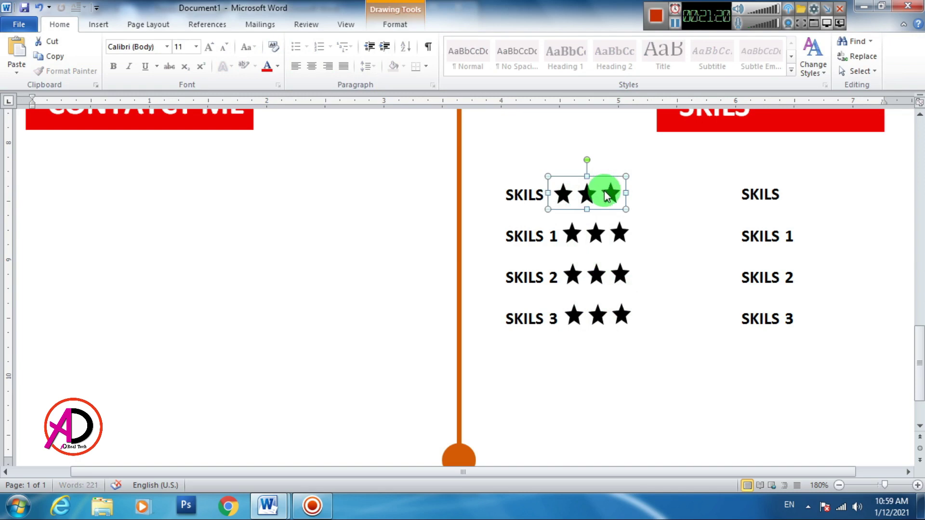
drag(607, 197, 608, 197)
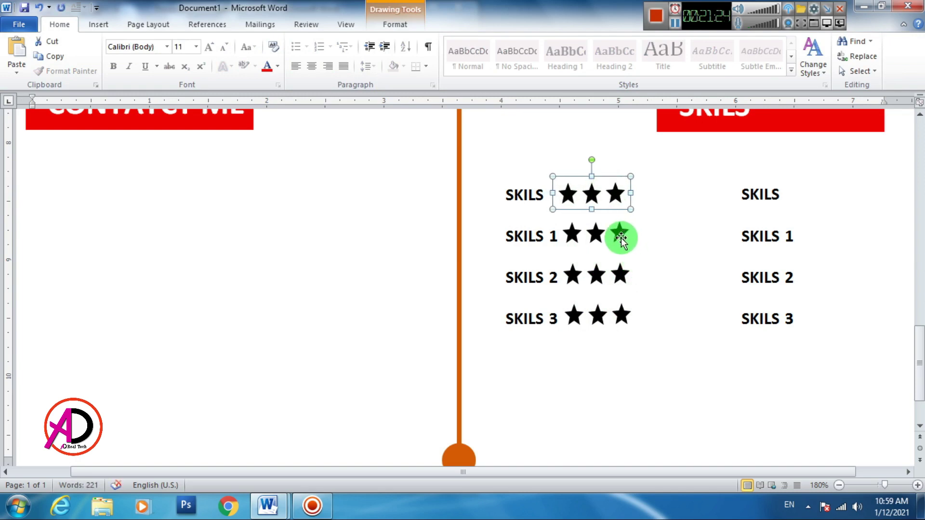
key(Right)
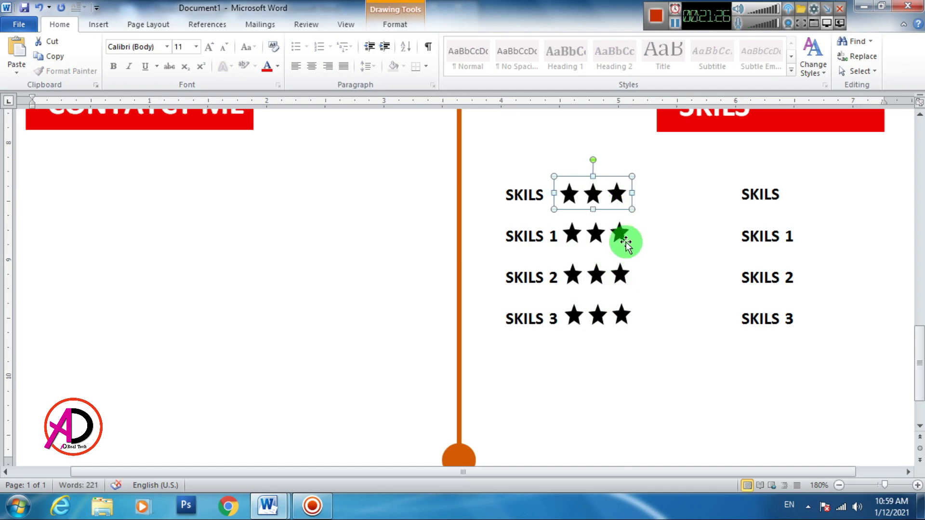
Step: Group all four star rows into a single column
shift+click(626, 236)
shift+click(621, 273)
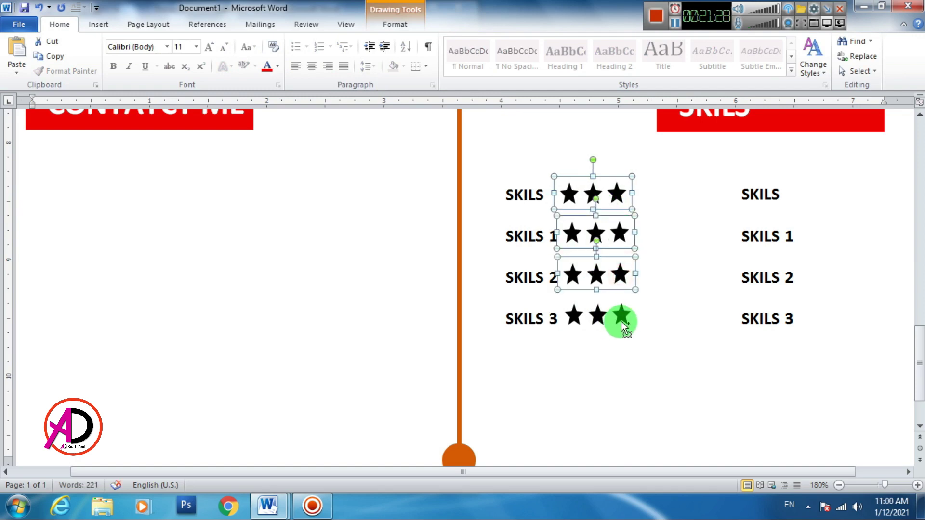
shift+click(624, 321)
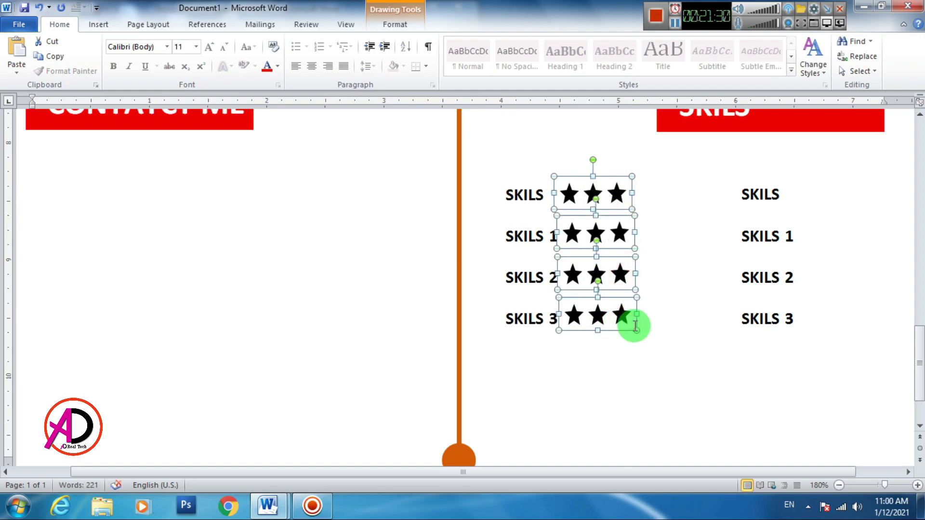
right_click(620, 276)
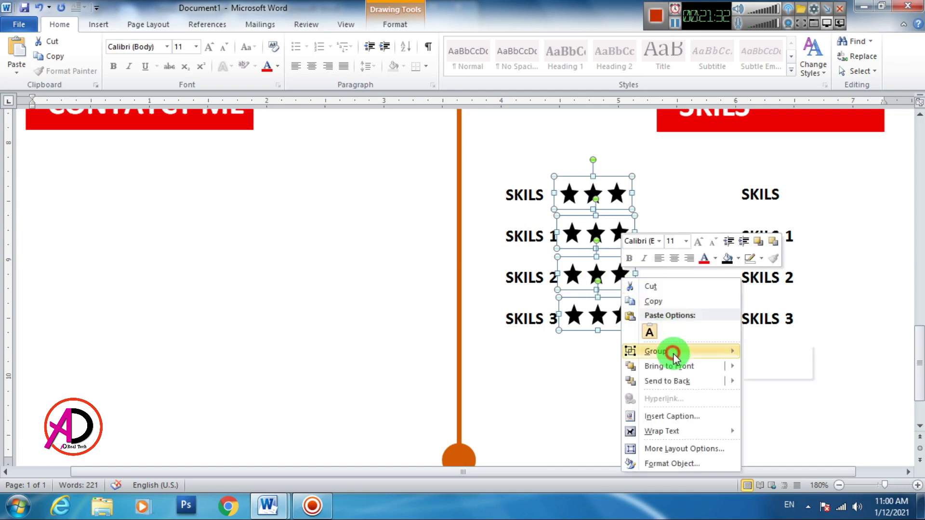
mouse_move(657, 351)
click(764, 352)
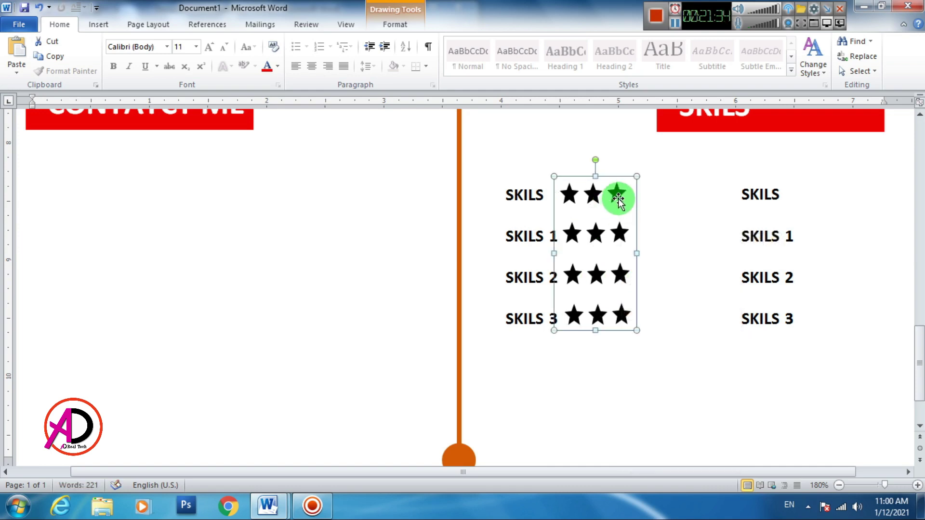
Step: Duplicate the star column beside the right-hand SKILS labels
key(ctrl+d)
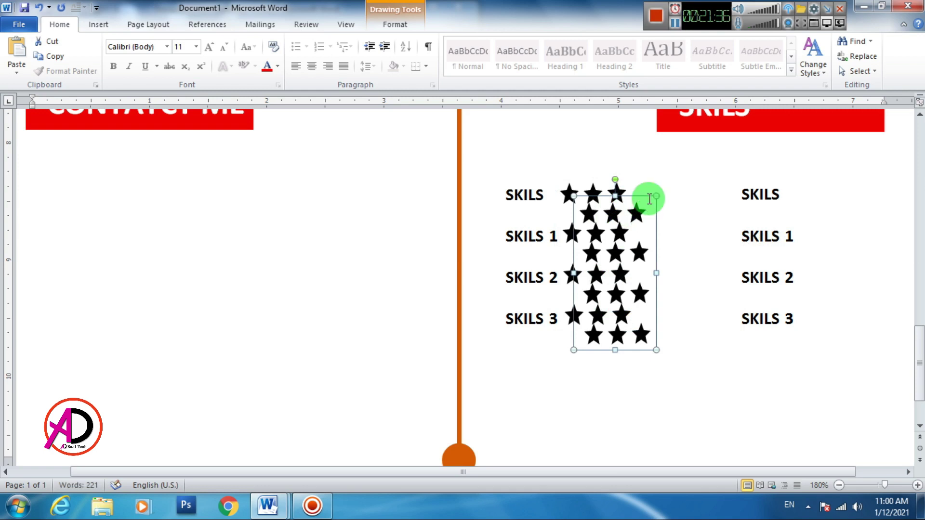
drag(647, 198, 865, 177)
click(831, 354)
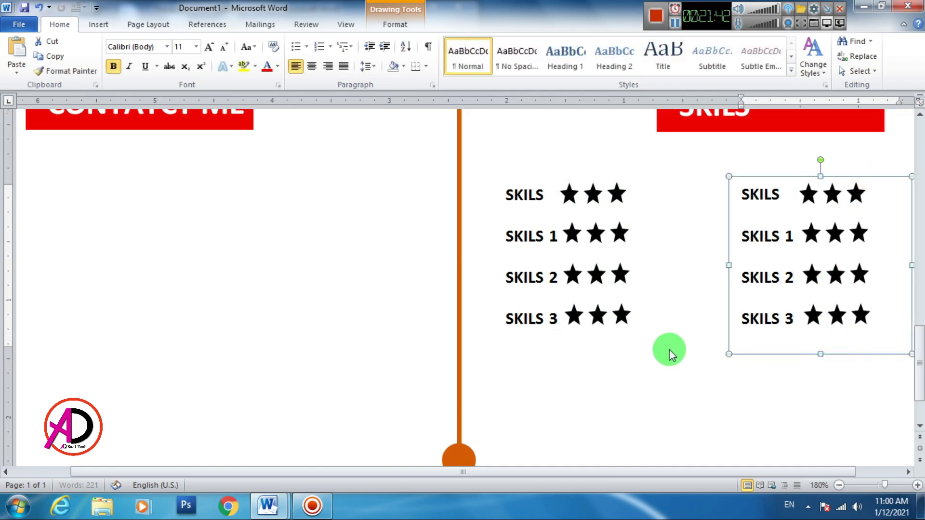
scroll(669, 349, down, 1)
scroll(753, 364, up, 3)
scroll(754, 362, down, 1)
scroll(762, 206, down, 2)
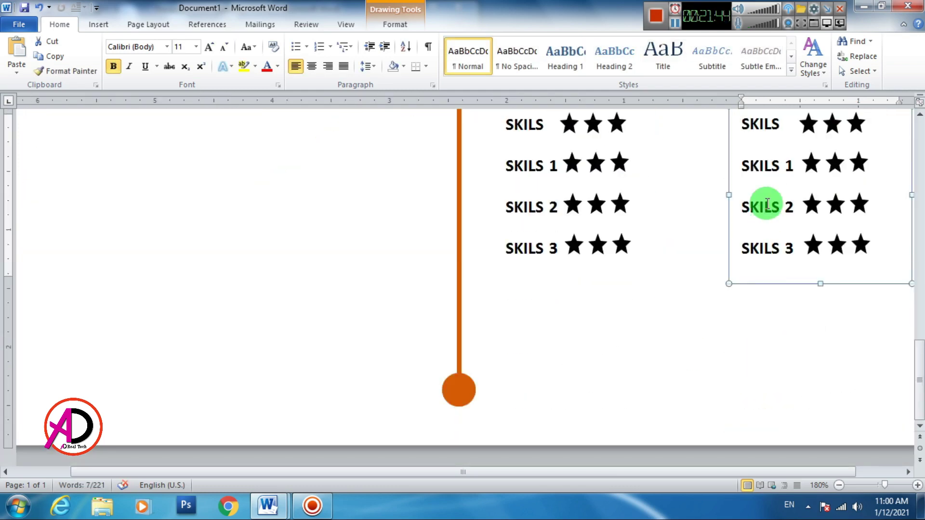
scroll(743, 314, up, 3)
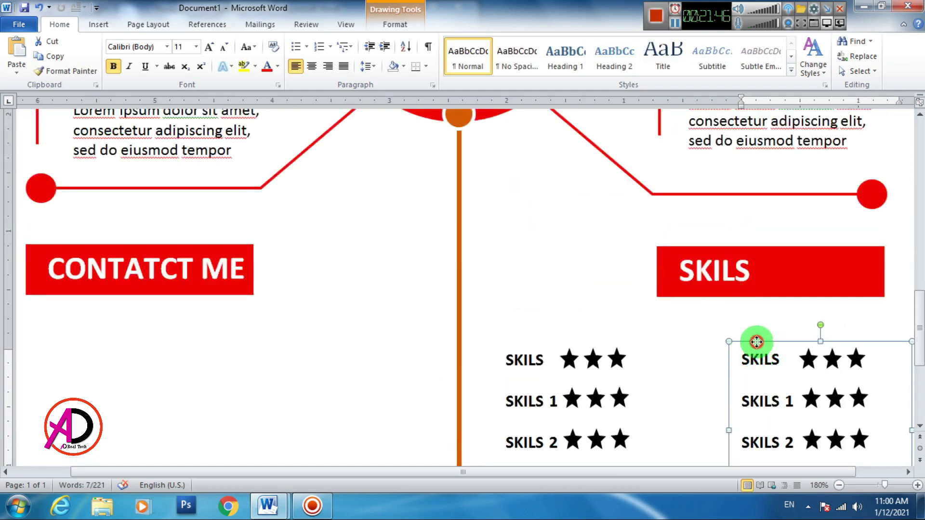
Step: Shift the right-hand SKILS labels and their star column to the left
drag(756, 342, 711, 341)
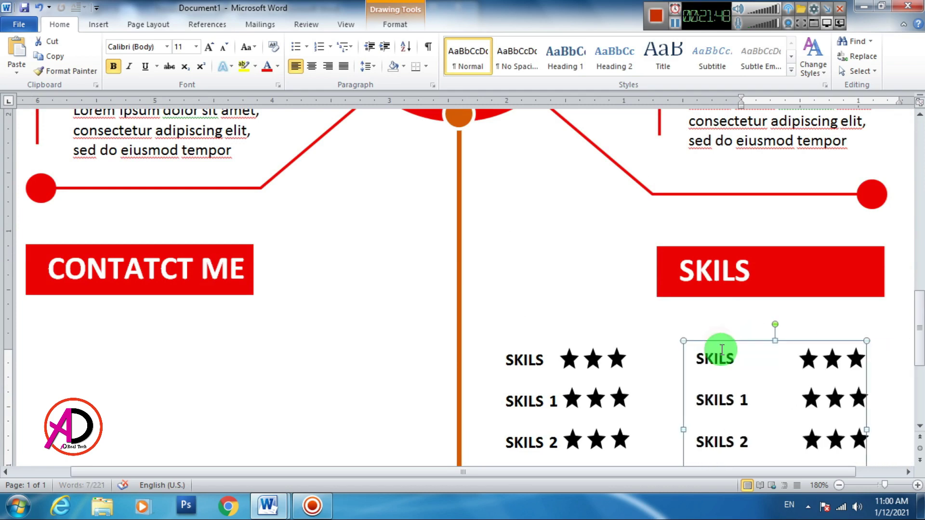
click(808, 361)
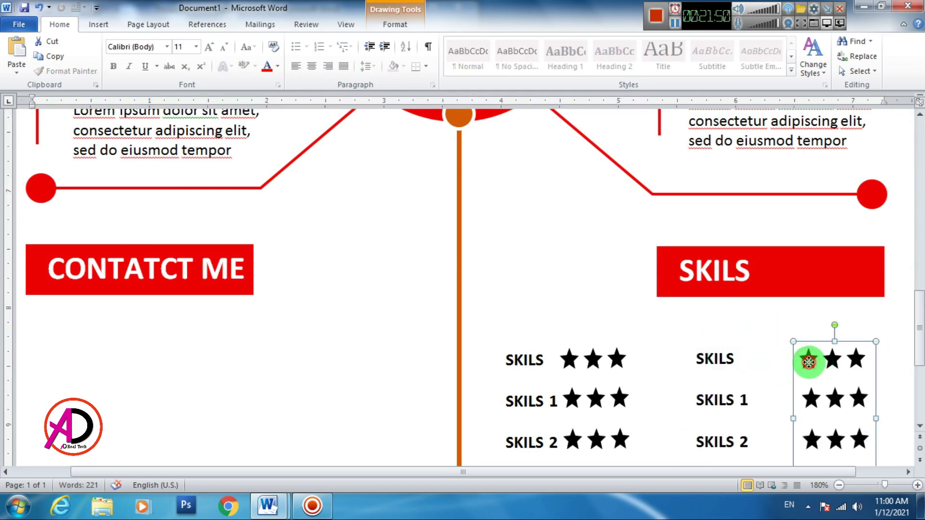
drag(808, 362, 765, 363)
scroll(733, 376, down, 5)
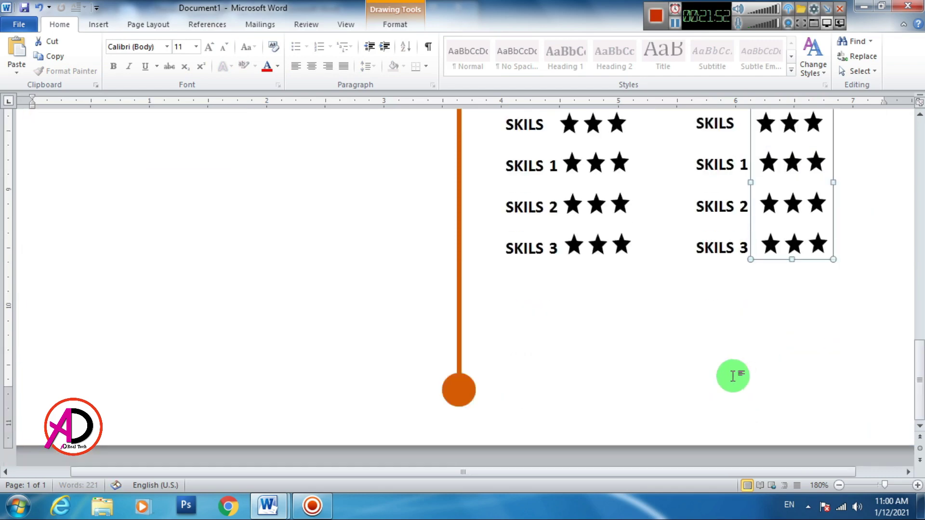
click(712, 365)
Step: Extend the About Me paragraph by pasting its copied last lines before the final sentence
scroll(706, 366, down, 5)
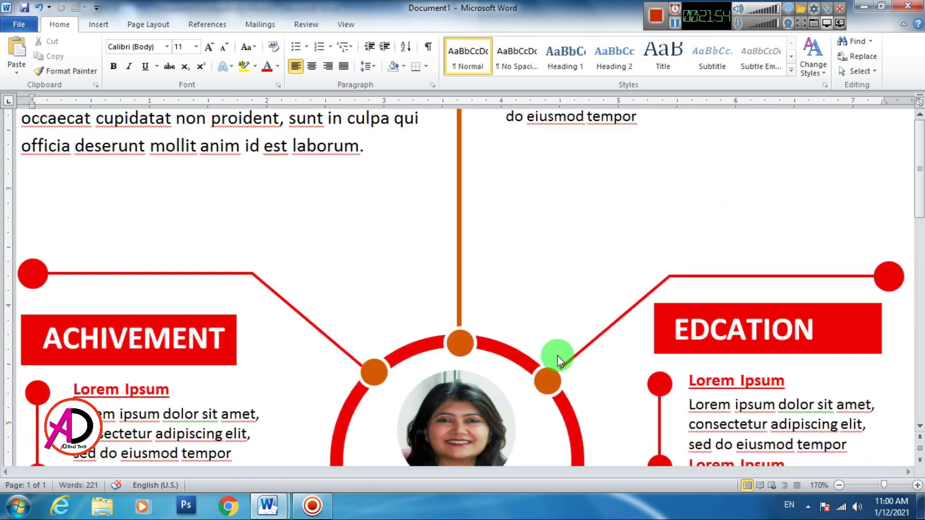
ctrl+scroll(558, 359, down, 3)
scroll(521, 337, down, 5)
scroll(521, 335, down, 5)
scroll(516, 341, down, 2)
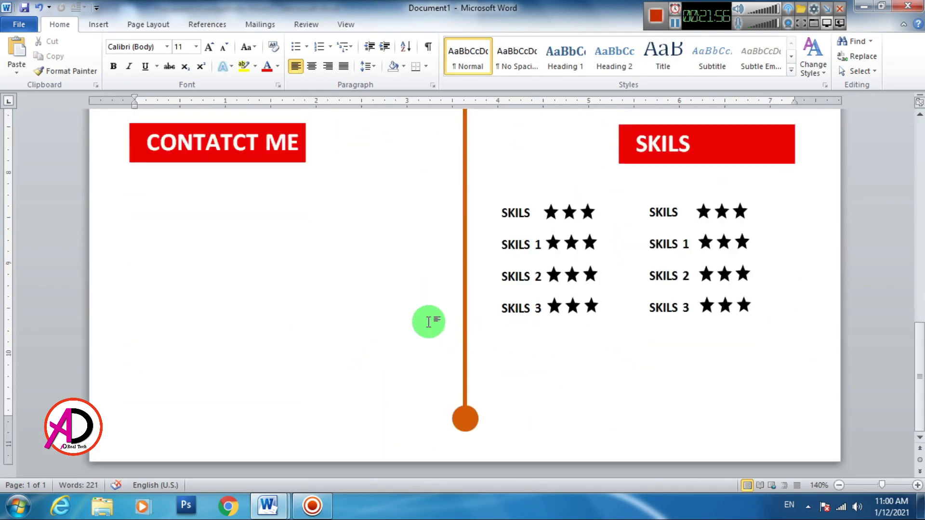
ctrl+scroll(414, 328, down, 4)
scroll(415, 328, up, 10)
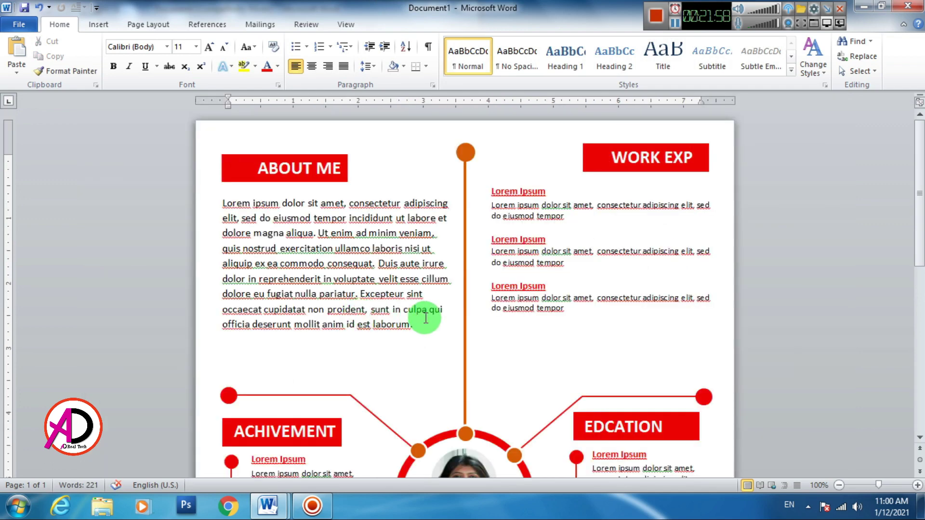
ctrl+scroll(410, 336, down, 1)
ctrl+scroll(366, 308, down, 1)
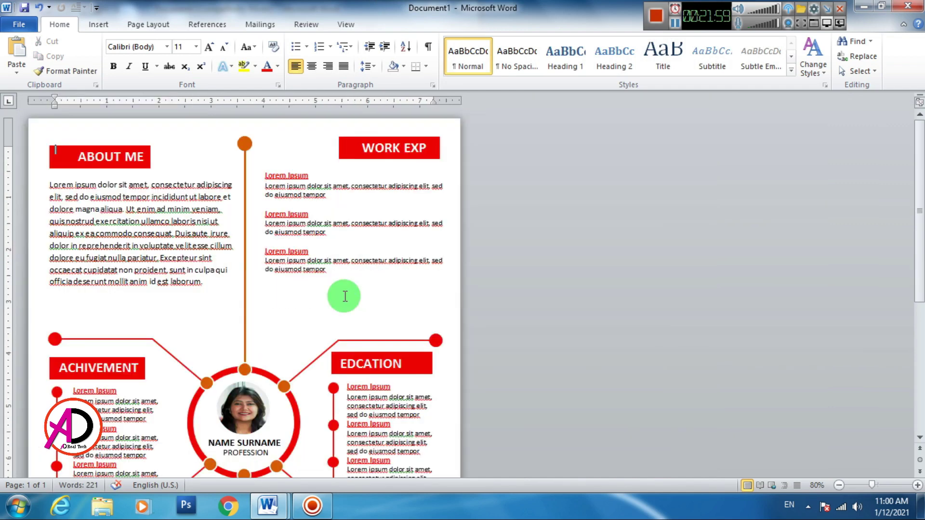
click(164, 271)
drag(207, 295, 220, 284)
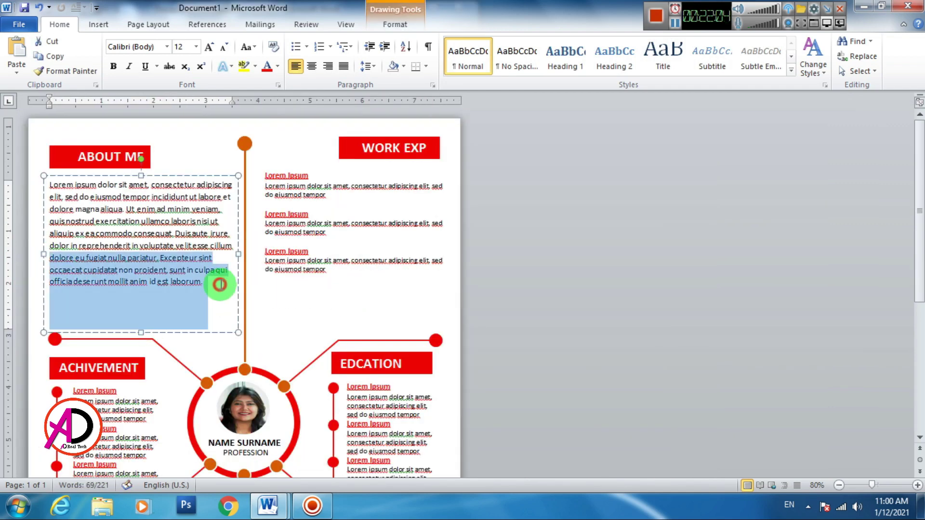
click(171, 270)
key(Return)
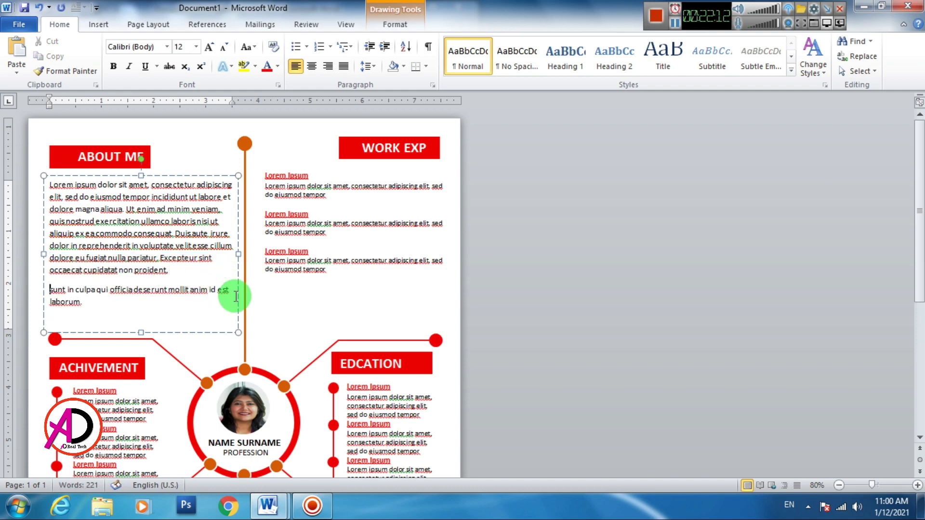
text(dolore eu fugiat nulla pariatur. Excepteur sint occaecat cupidatat non proident, sunt in culpa qui)
click(340, 308)
scroll(337, 338, down, 5)
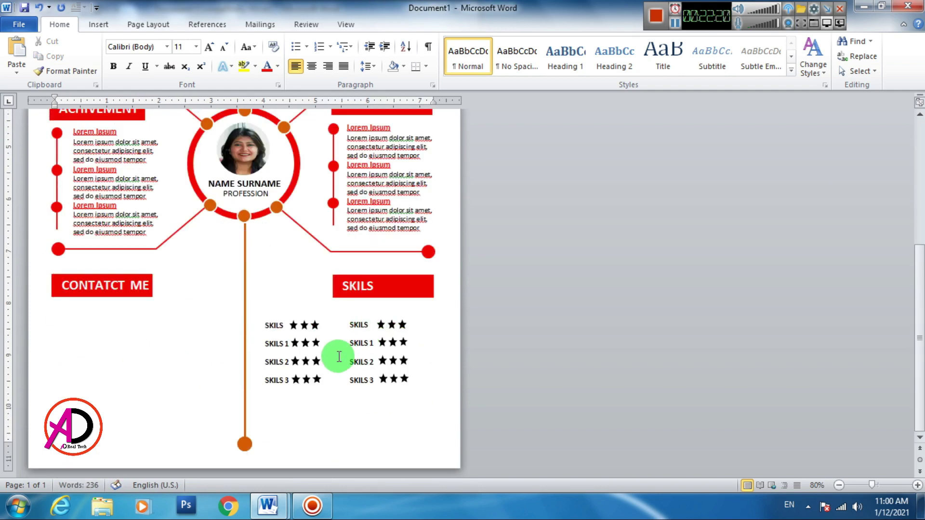
click(92, 28)
click(199, 53)
Step: Draw a text box below CONTACT ME and make its CONTACT NO. heading bold red
click(191, 105)
drag(46, 320, 229, 422)
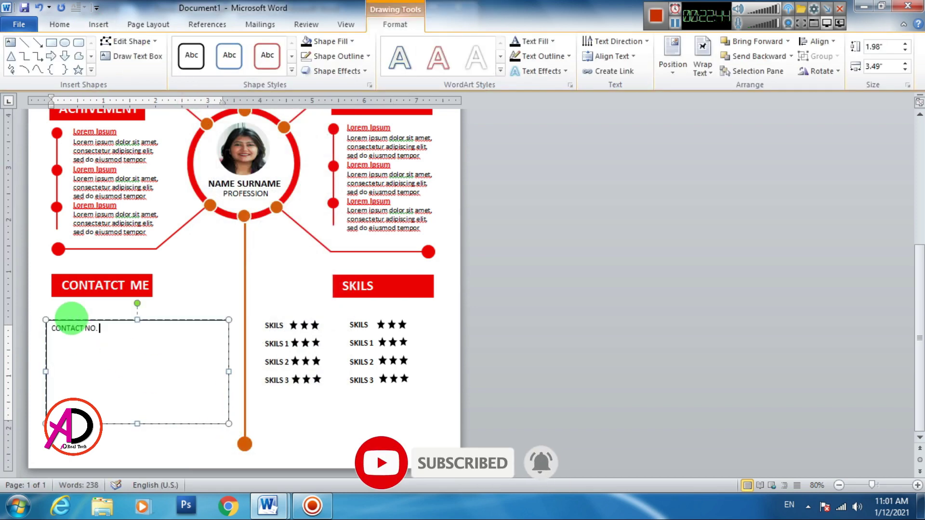
key(ctrl+a)
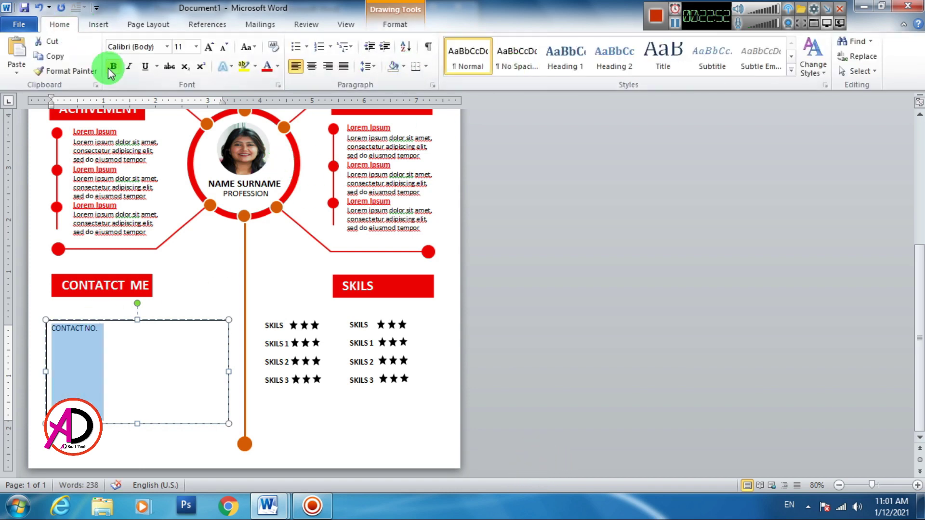
click(114, 67)
click(267, 67)
click(209, 47)
click(132, 330)
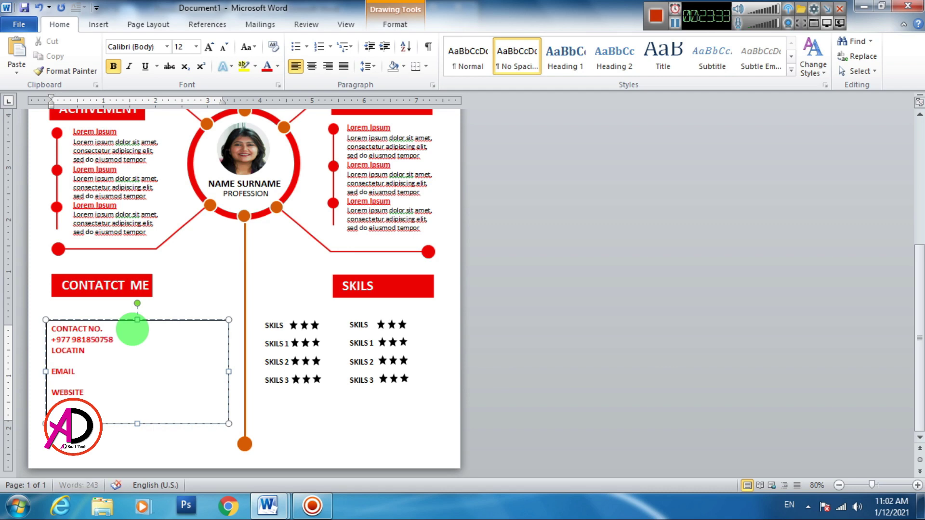
Step: Make the phone number line plain black and add a second number after it
mouse_move(118, 340)
mouse_down()
mouse_move(57, 337)
mouse_move(95, 340)
mouse_up()
click(113, 66)
click(278, 66)
click(275, 96)
click(129, 341)
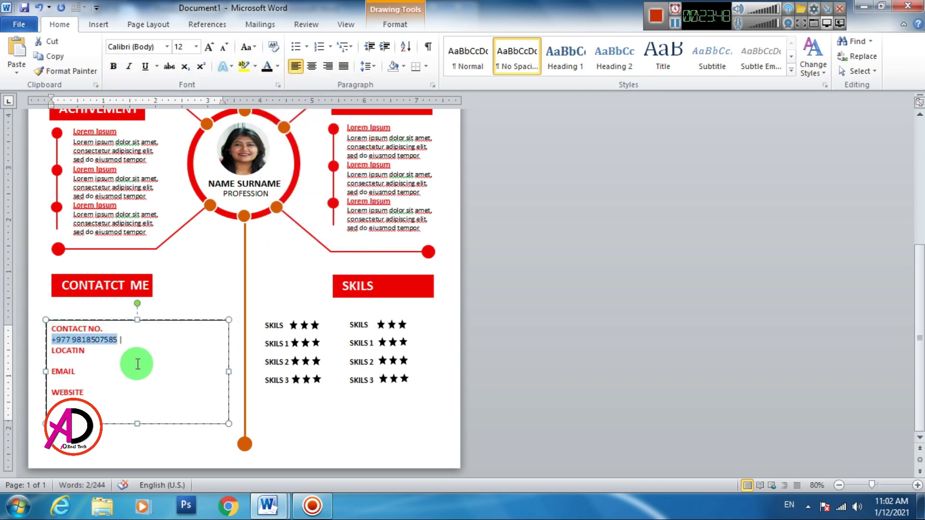
key(Right)
key(ctrl+v)
Step: Add 'YOUR LOCATION HERE' and 'YOUR EMAIL HERE' placeholder lines under their headings
triple_click(73, 341)
key(ctrl+c)
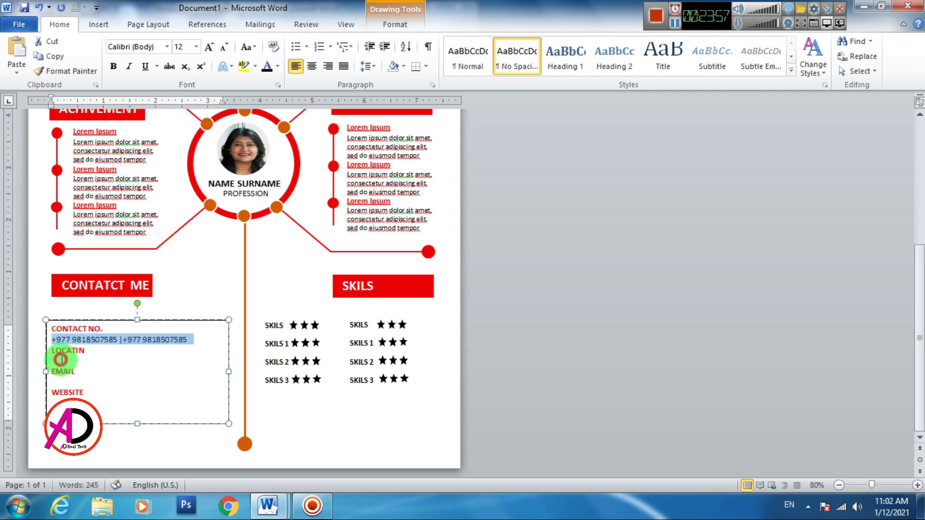
click(58, 361)
key(ctrl+v)
drag(51, 361, 192, 359)
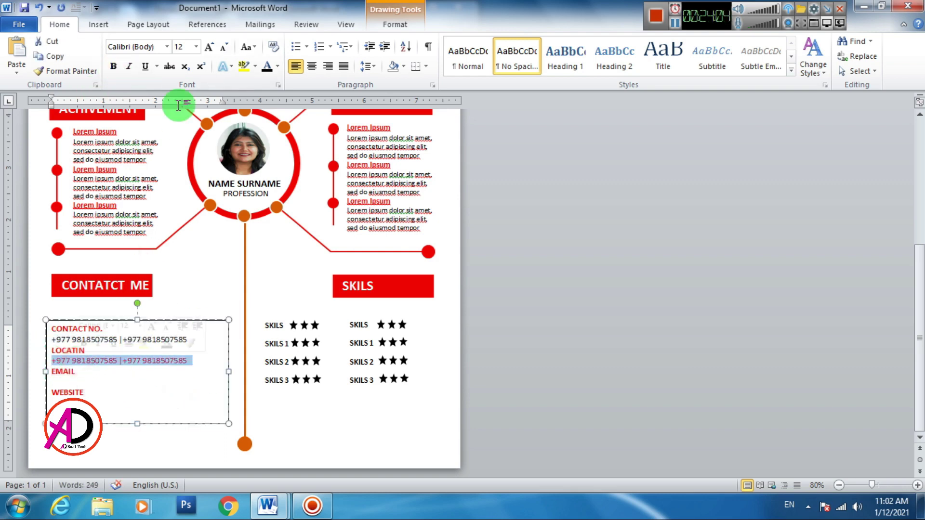
text(YOUR LOCATION HER)
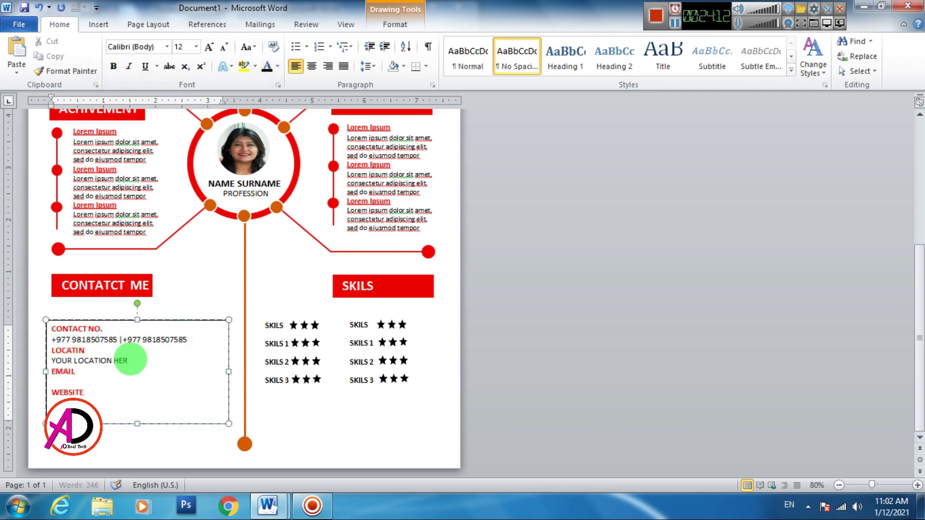
text(E)
click(119, 391)
text(HERE)
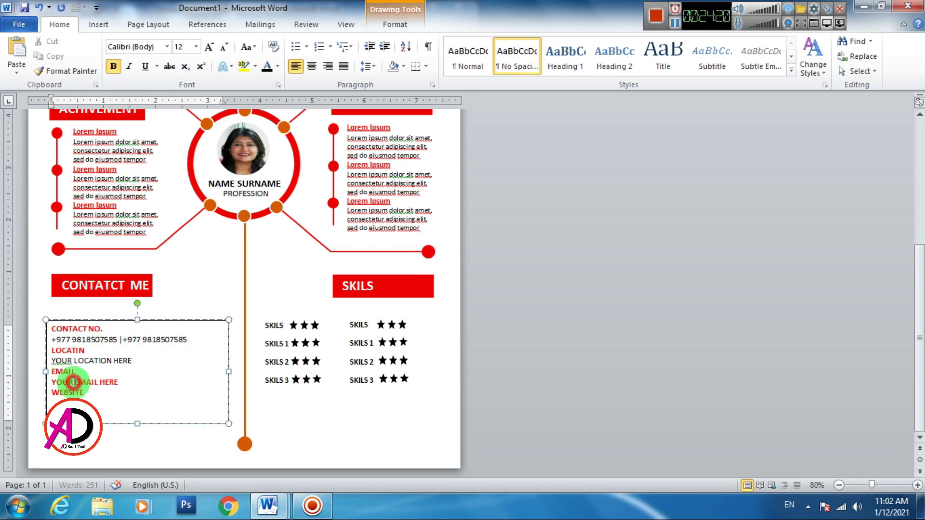
Step: Make the email line plain black and enlarge all contact text to 14 pt
triple_click(73, 382)
click(113, 66)
click(267, 66)
text(YOUR WEBSITE HERE)
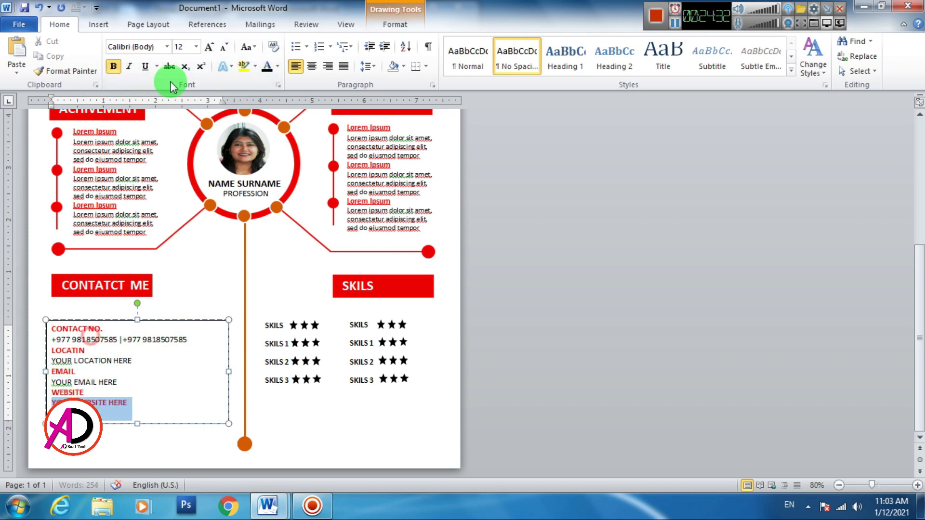
click(182, 355)
key(ctrl+a)
click(209, 46)
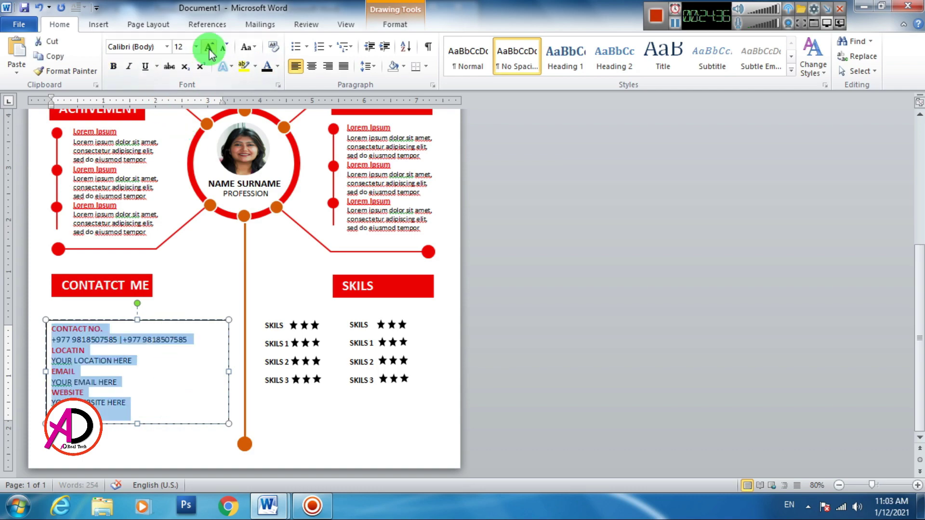
Step: Move the contact box up slightly and set its shape fill to none
drag(140, 421, 165, 306)
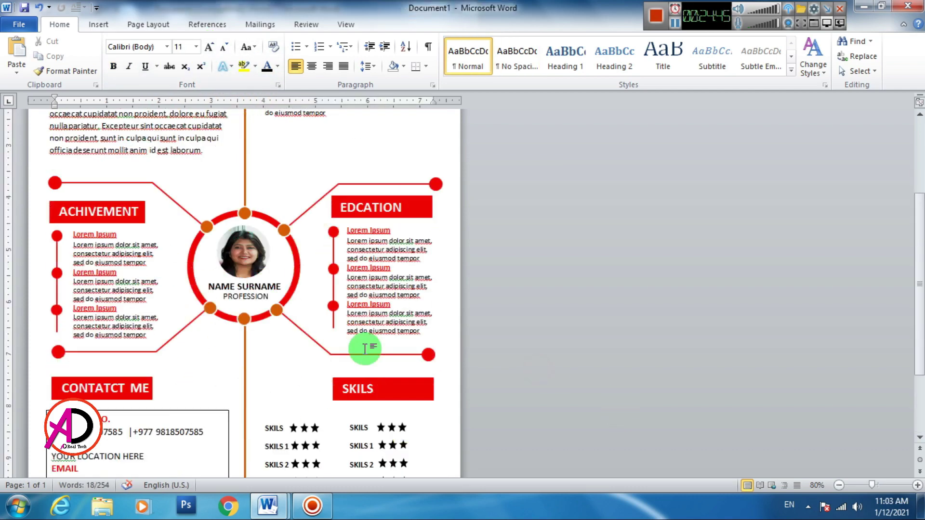
click(337, 56)
click(330, 190)
click(331, 37)
Step: Remove the contact box outline so the block is borderless
click(350, 174)
click(510, 378)
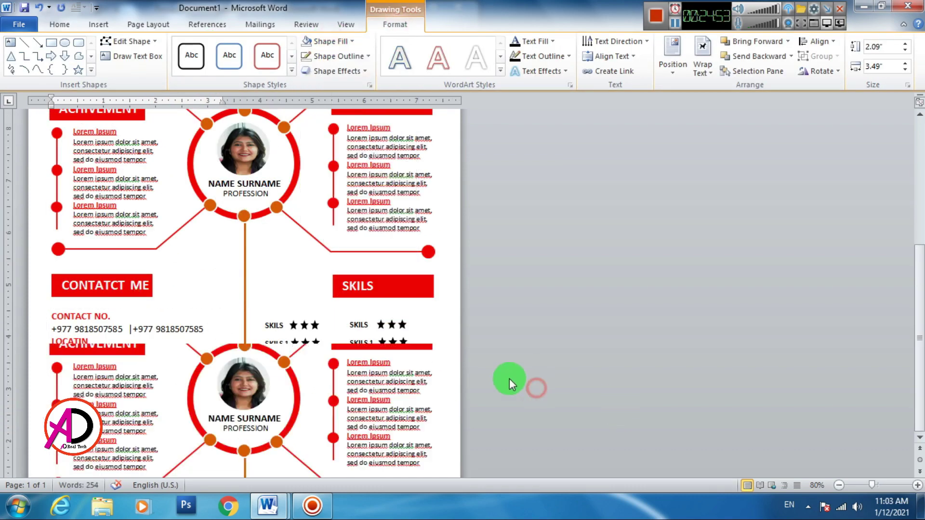
scroll(414, 375, up, 5)
scroll(338, 371, down, 1)
scroll(269, 320, down, 2)
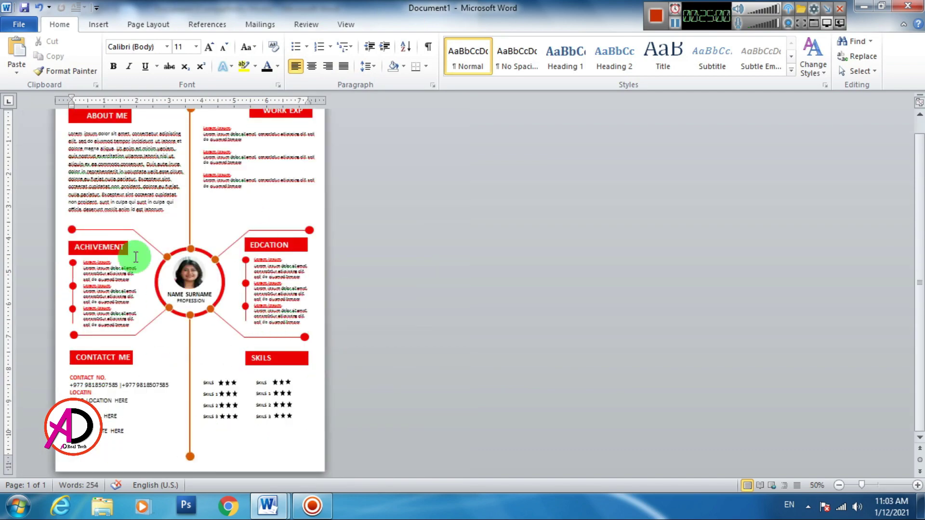
scroll(218, 192, up, 1)
scroll(357, 344, down, 3)
scroll(471, 324, up, 3)
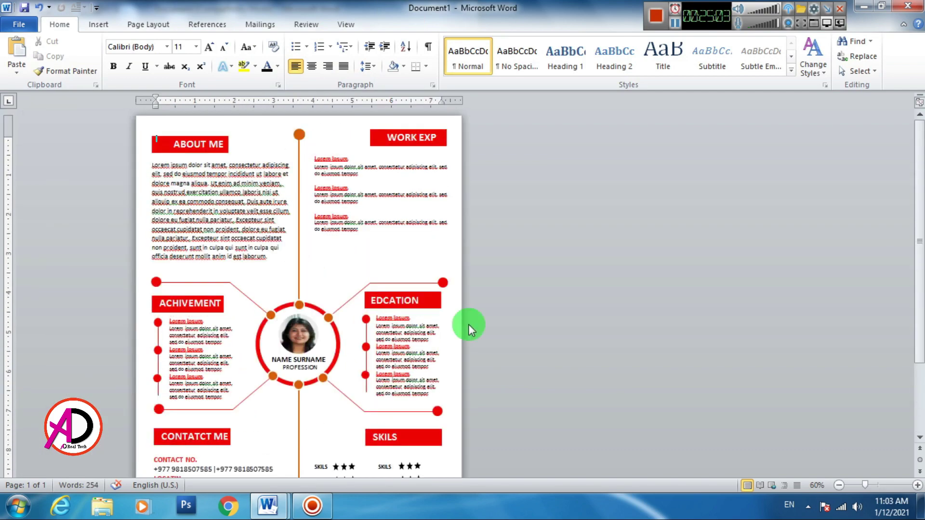
Step: Save the document as 'CV NEW DESIGN'
click(19, 27)
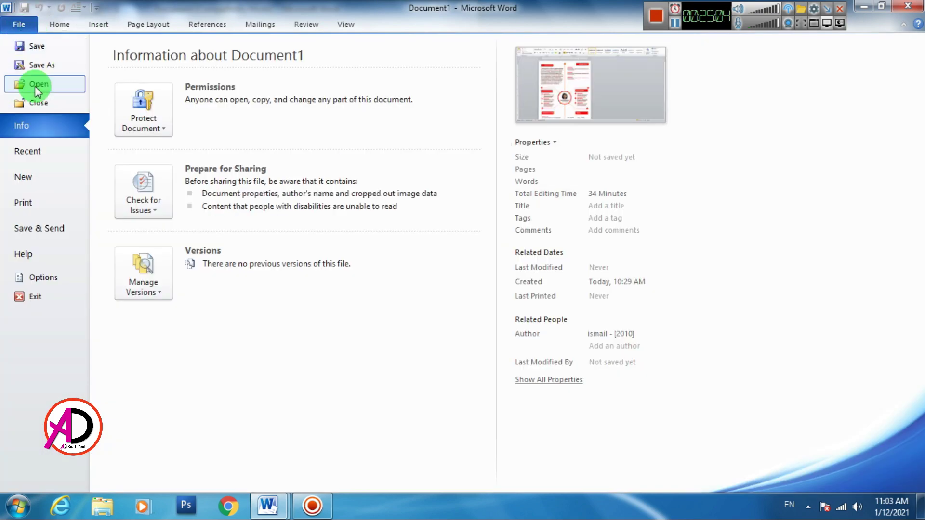
click(41, 48)
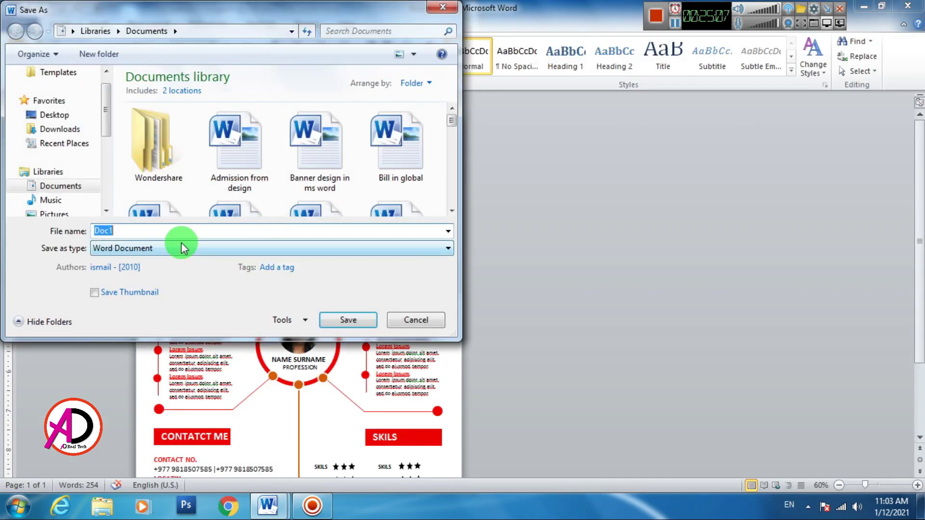
text(CV NEW DESIGN)
key(Return)
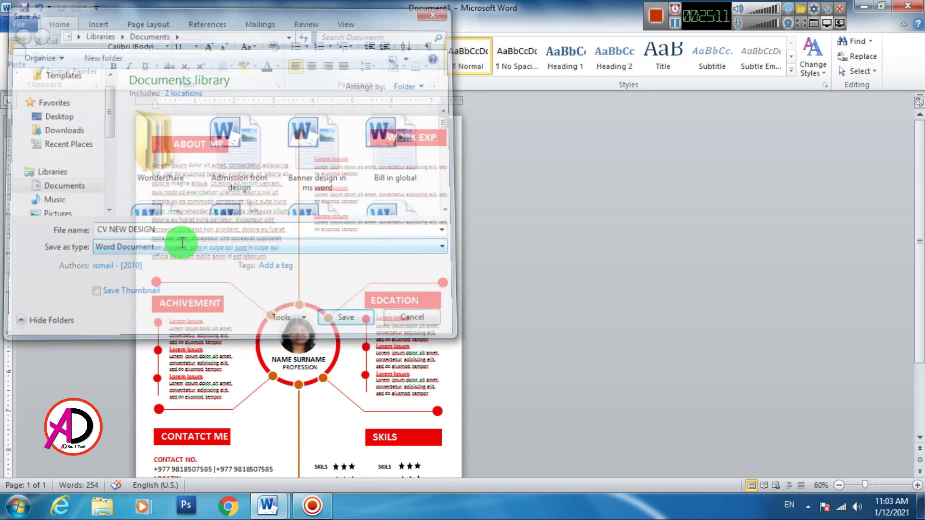
Step: Save a copy of the resume as a PDF file
click(17, 30)
click(41, 67)
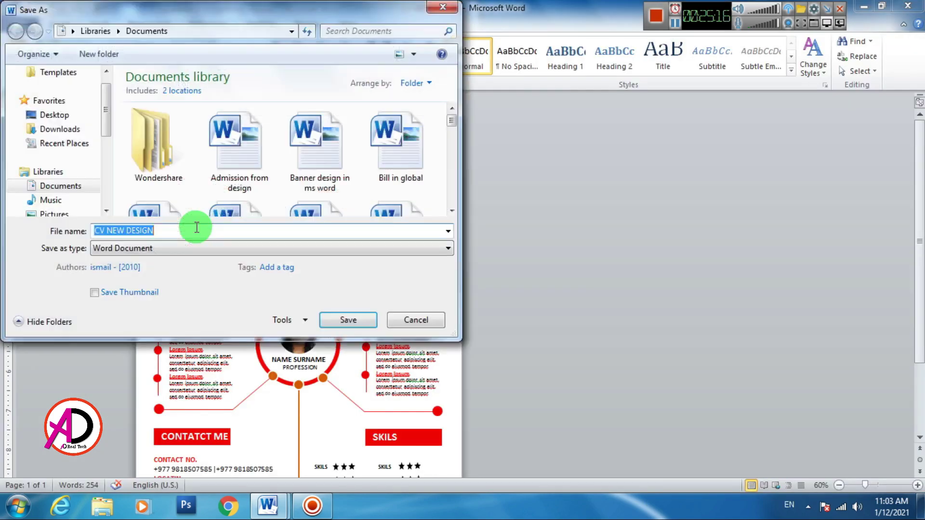
click(184, 249)
click(133, 323)
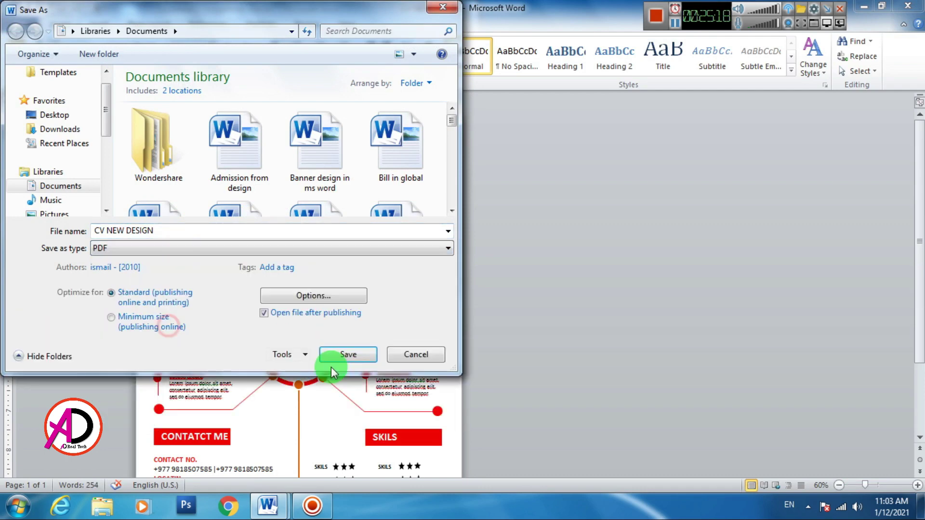
click(340, 359)
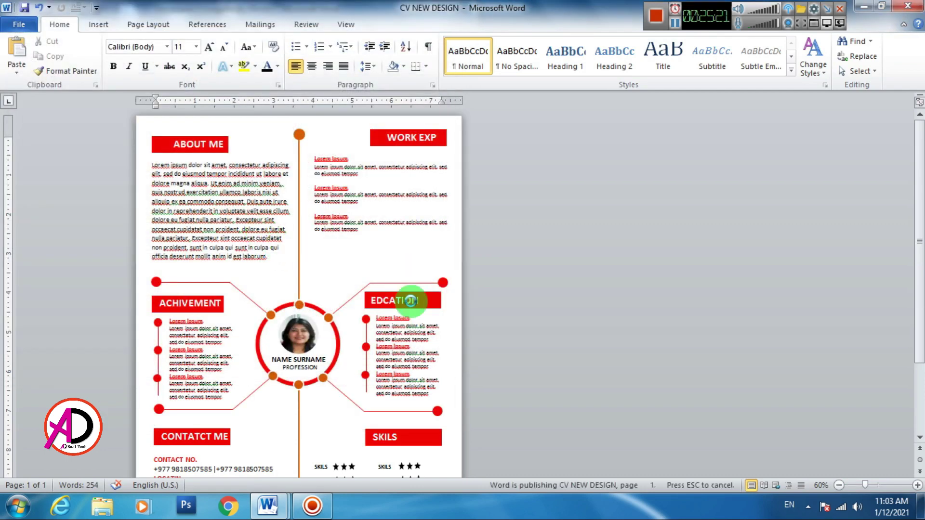
scroll(336, 348, down, 1)
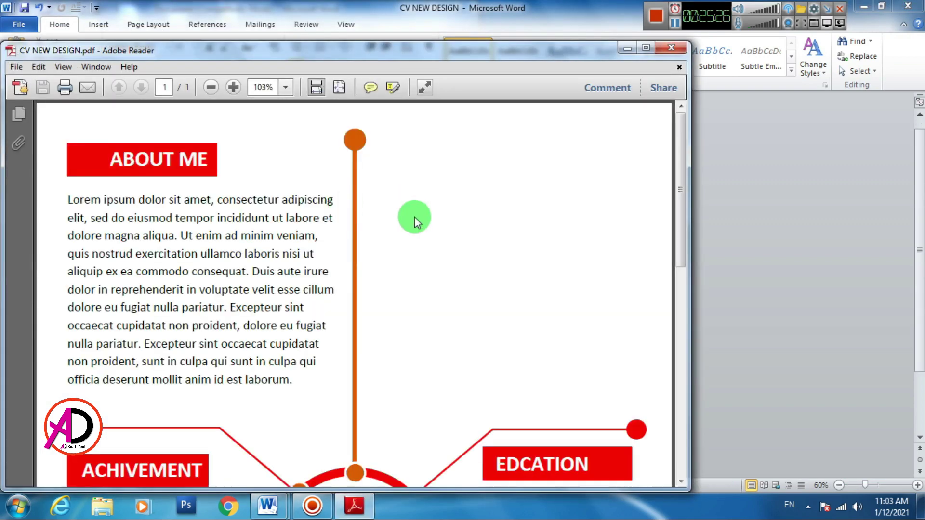
Step: Maximize Adobe Reader and zoom the CV page through 75%, 25%, then 50%
click(646, 49)
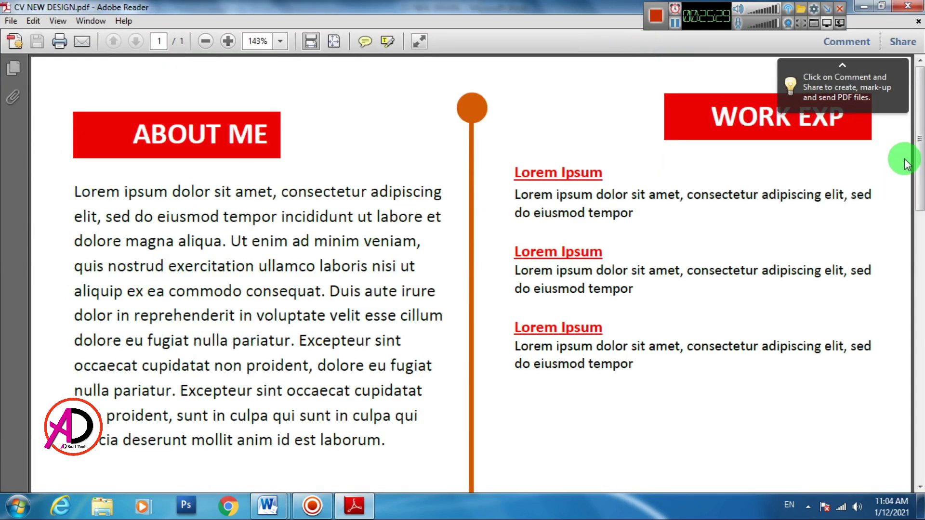
click(280, 41)
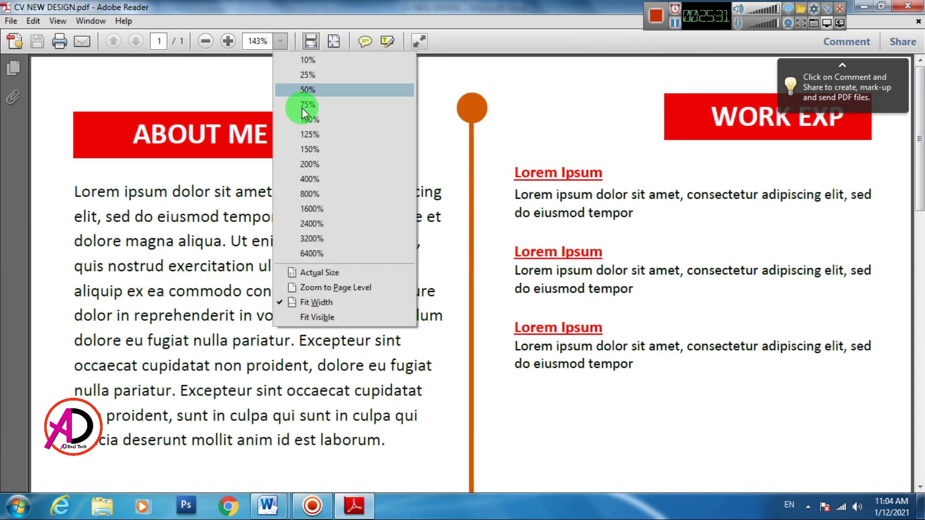
click(314, 105)
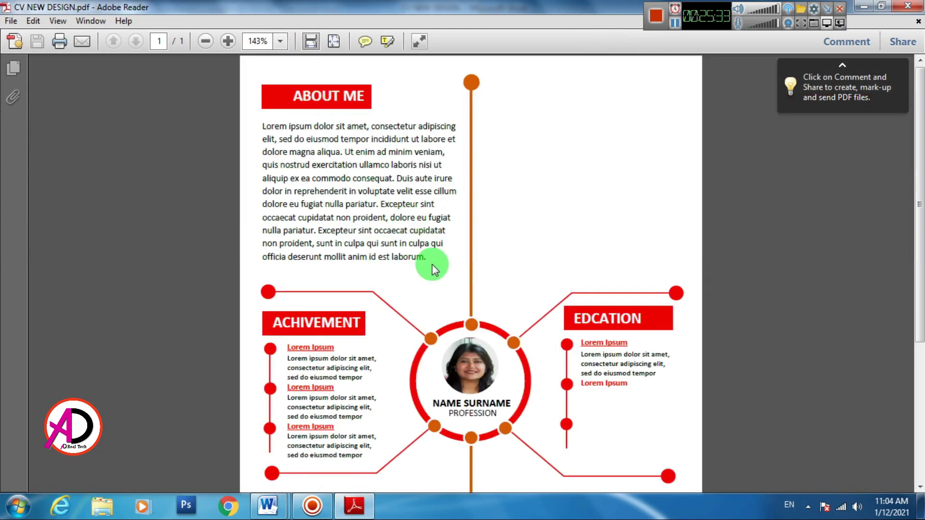
click(280, 42)
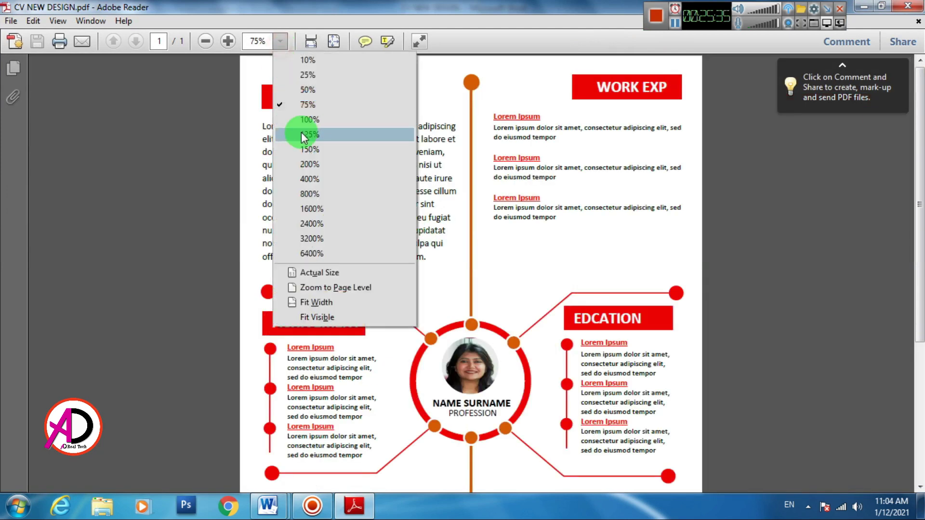
click(307, 74)
click(280, 43)
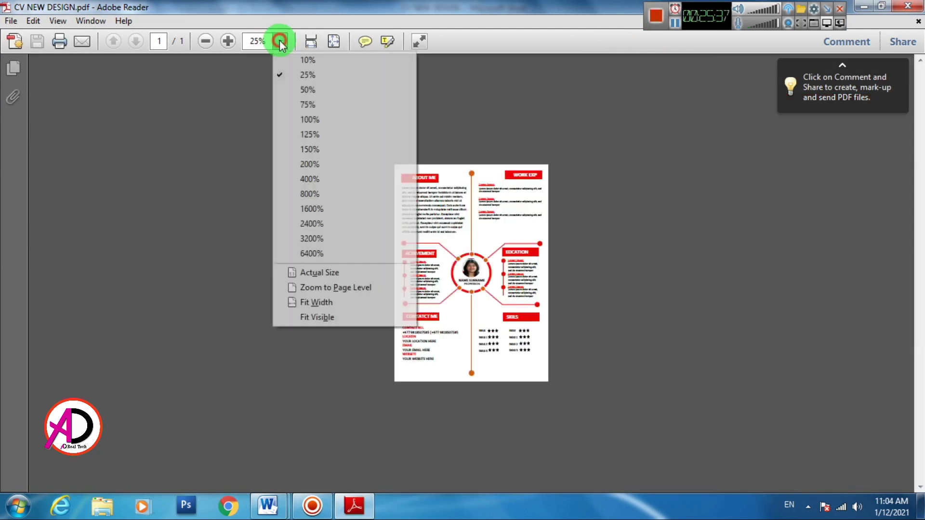
click(300, 94)
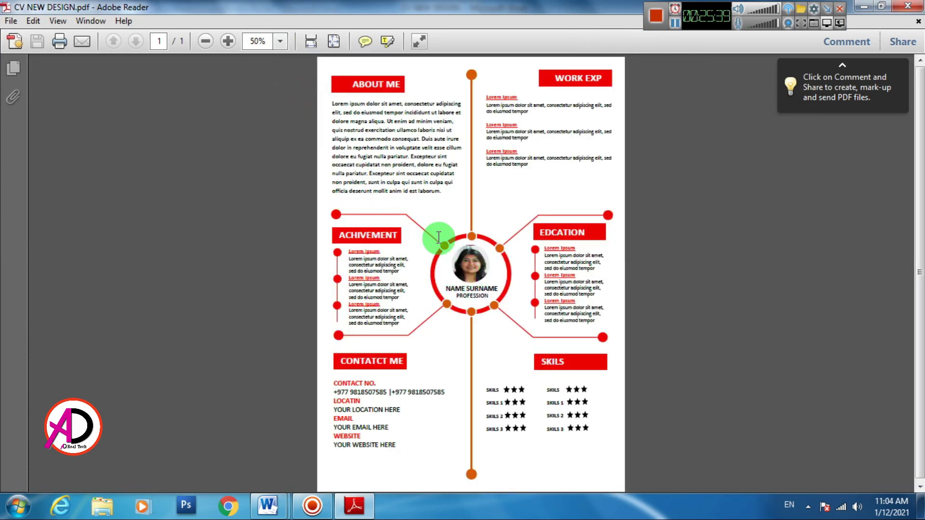